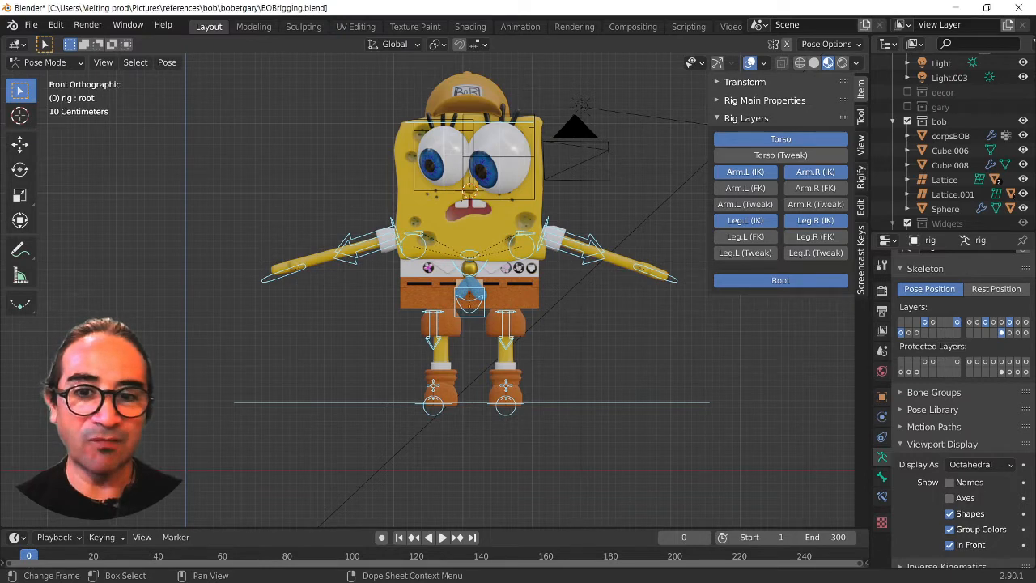
Show the decor and gary collections in the scene alongside the rigged character.
{"action": "middle_click_drag", "start_coordinate": [593, 398], "coordinate": [506, 415]}
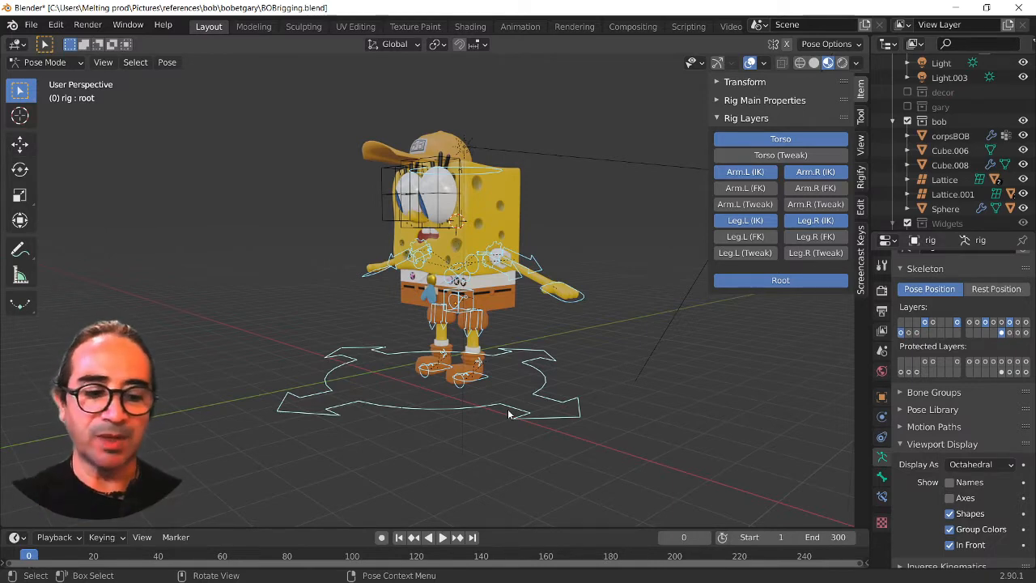
{"action": "key", "text": "KP_3"}
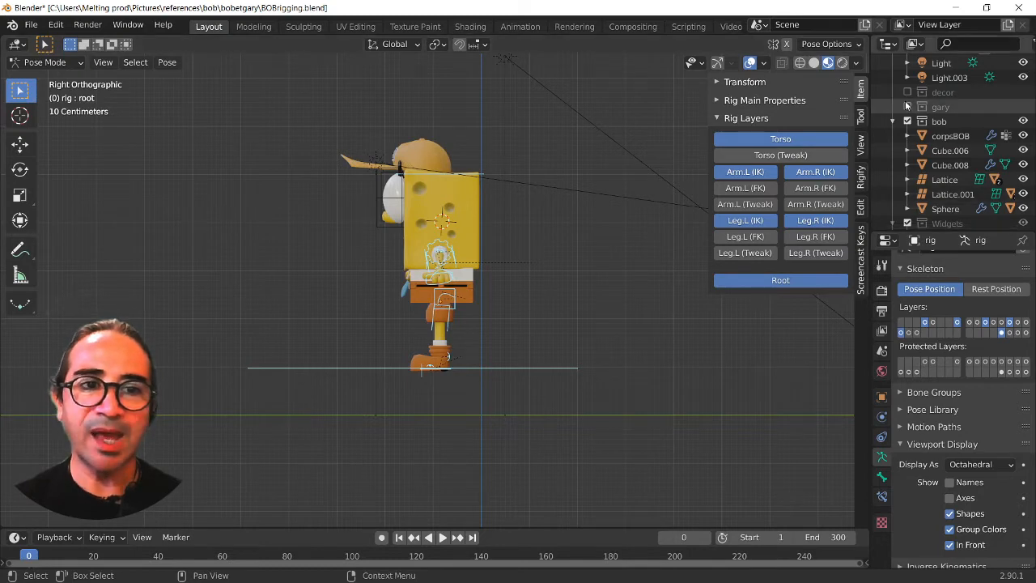
{"action": "left_click_drag", "start_coordinate": [907, 91], "coordinate": [908, 106]}
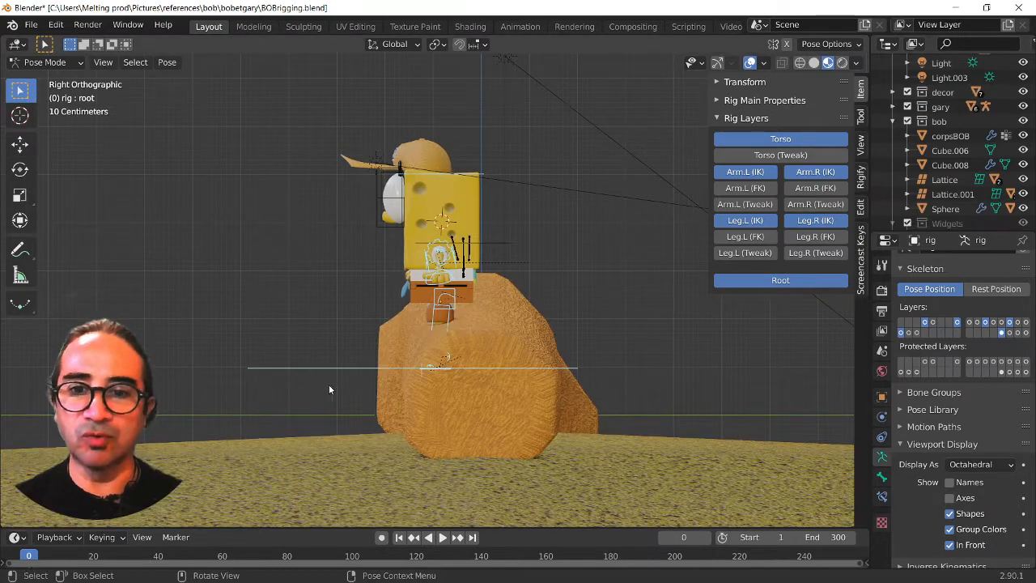
{"action": "middle_click_drag", "start_coordinate": [342, 370], "coordinate": [518, 380]}
Move the character's root control slightly backward and down in side view so the body sits on the tree trunk.
{"action": "left_click", "coordinate": [784, 283]}
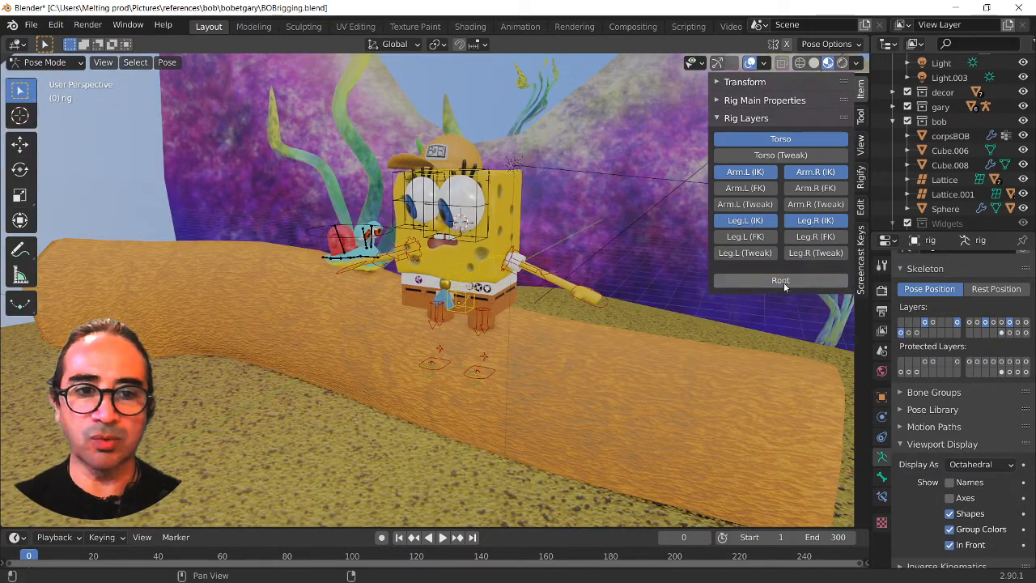
{"action": "left_click", "coordinate": [784, 282]}
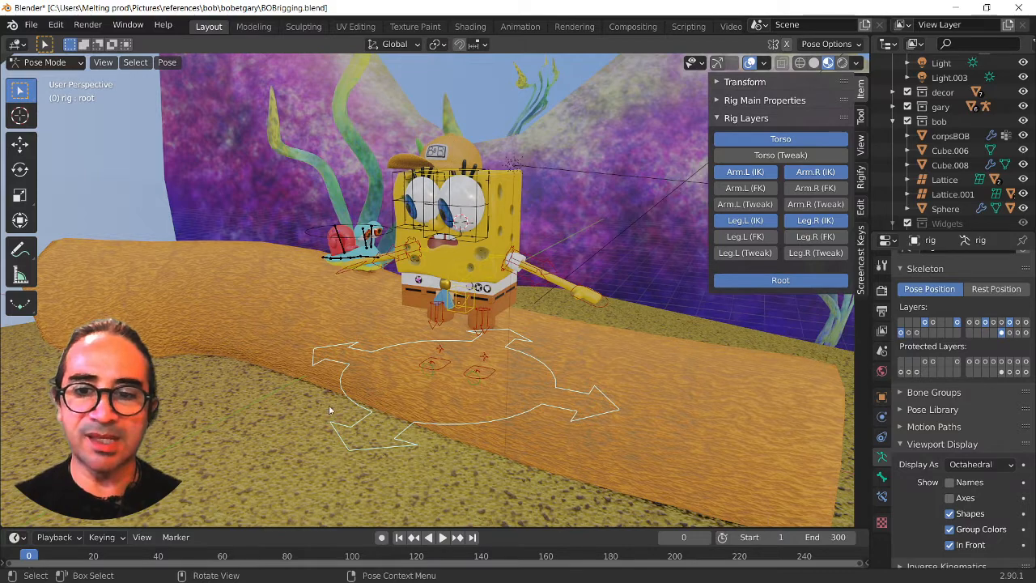
{"action": "key", "text": "KP_3"}
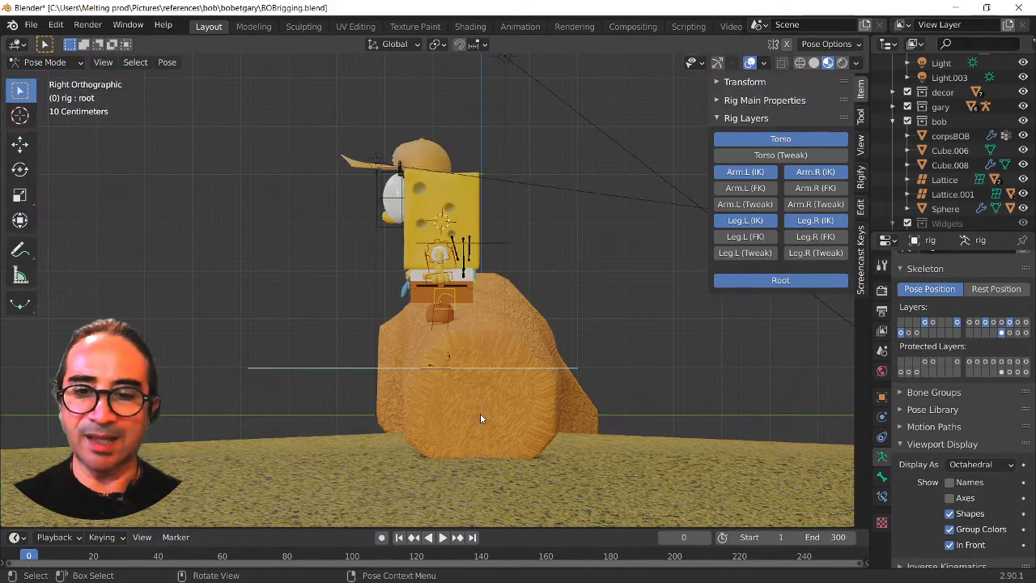
{"action": "key", "text": "g"}
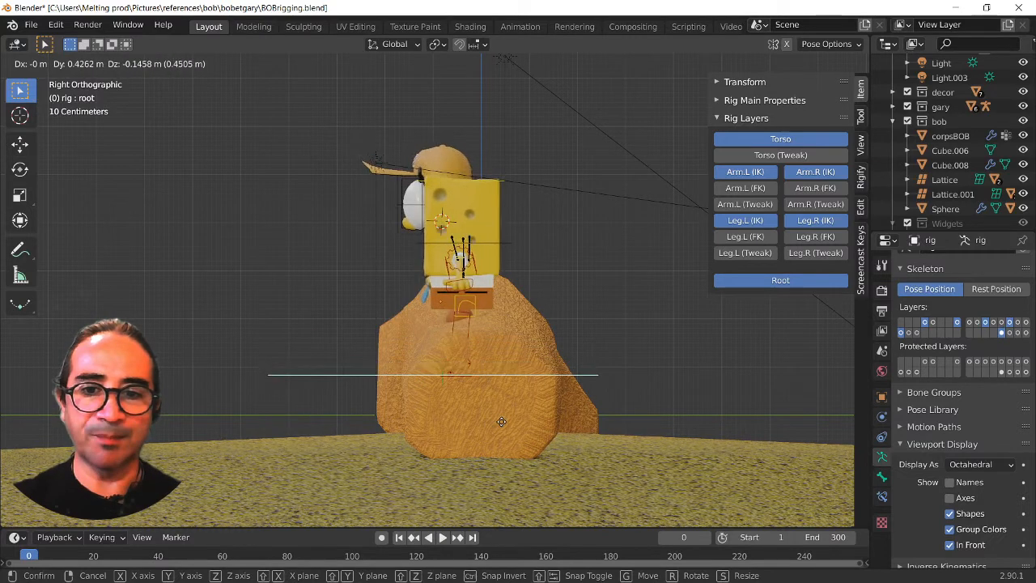
{"action": "left_click", "coordinate": [474, 326]}
{"action": "key", "text": "g"}
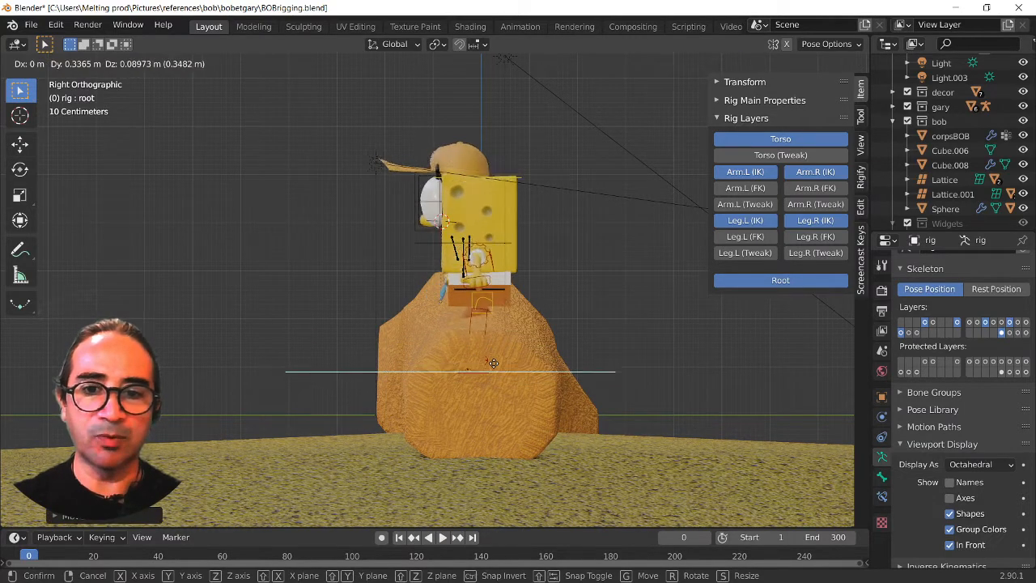
{"action": "left_click", "coordinate": [481, 370]}
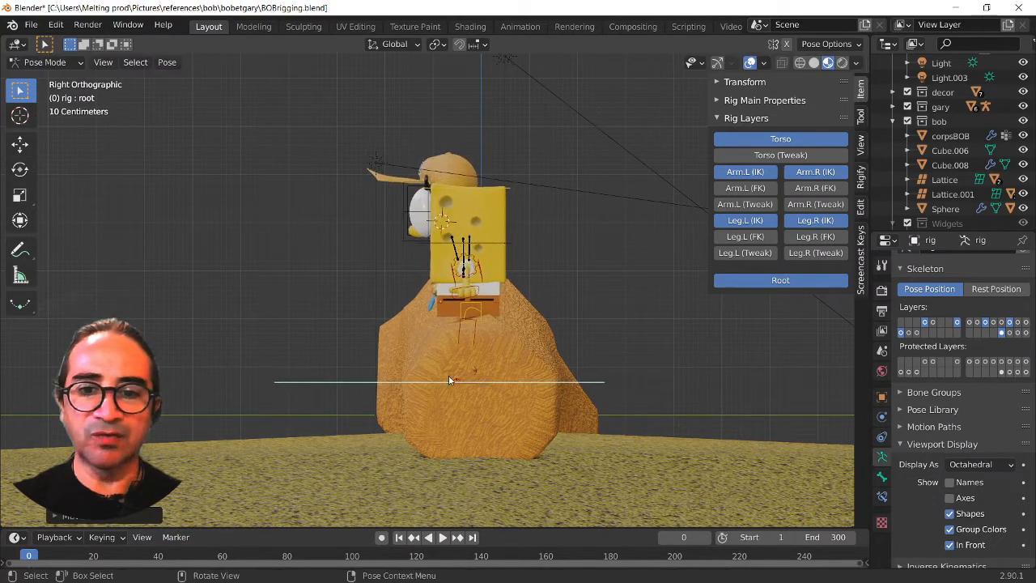
{"action": "left_click", "coordinate": [559, 334]}
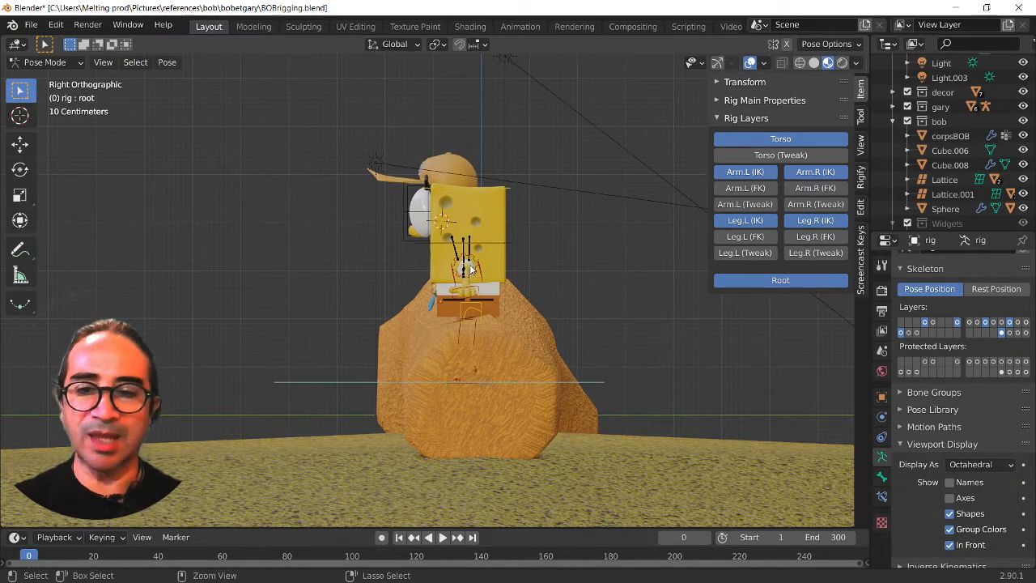
Switch to Object Mode and hide the tree trunk object tronc to expose the character's legs.
{"action": "key", "text": "ctrl+Tab"}
{"action": "left_click", "coordinate": [387, 319]}
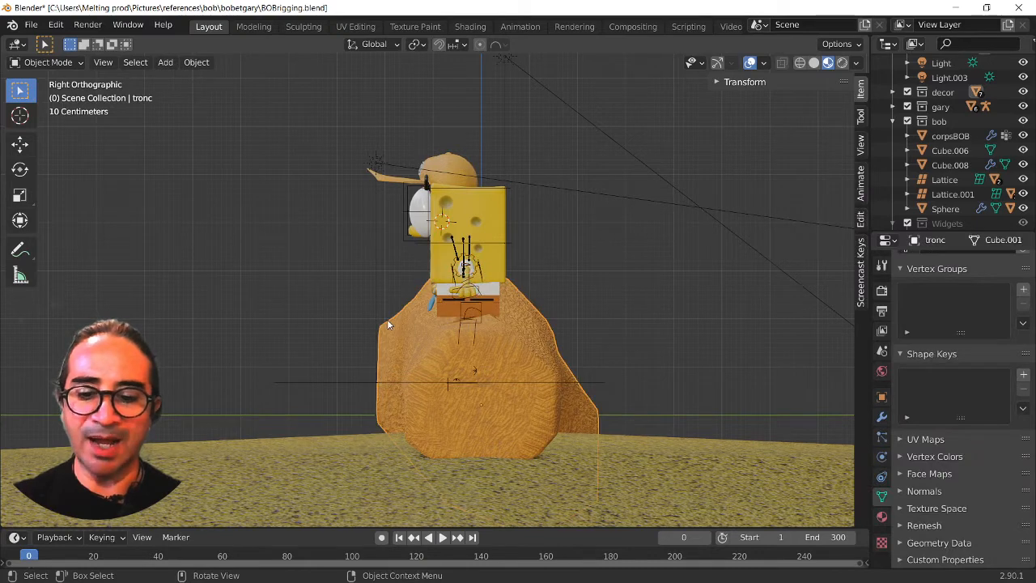
{"action": "key", "text": "h"}
{"action": "middle_click_drag", "start_coordinate": [378, 388], "coordinate": [511, 418]}
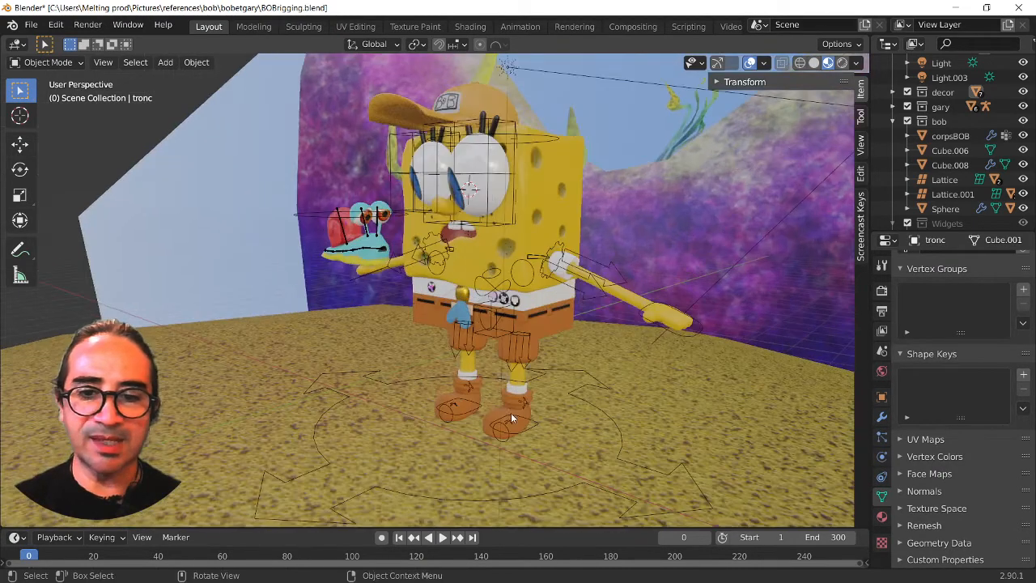
Select the character's rig and put it back into Pose Mode.
{"action": "left_click", "coordinate": [530, 430]}
{"action": "left_click", "coordinate": [531, 427]}
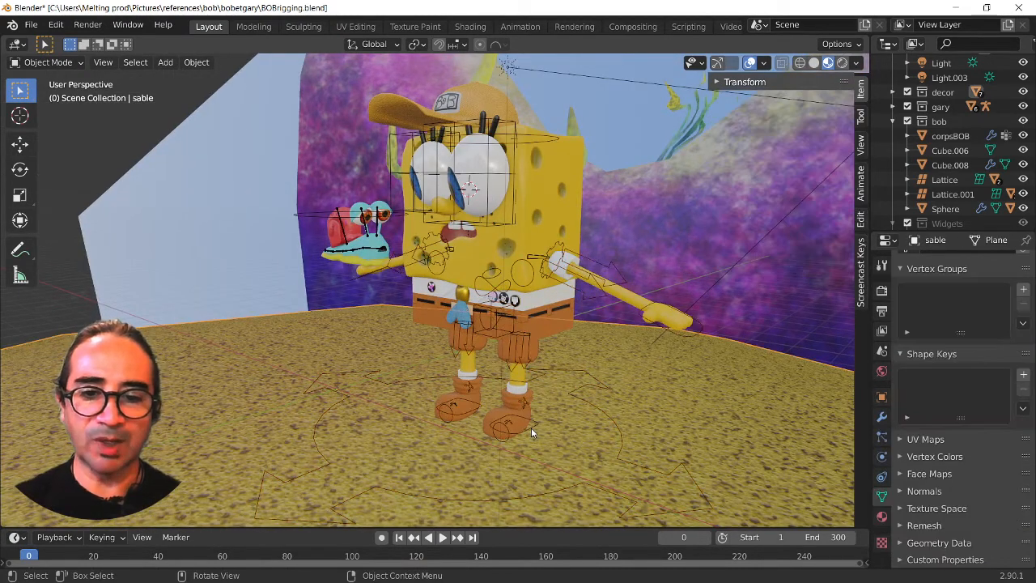
{"action": "left_click", "coordinate": [532, 428]}
{"action": "left_click", "coordinate": [528, 433]}
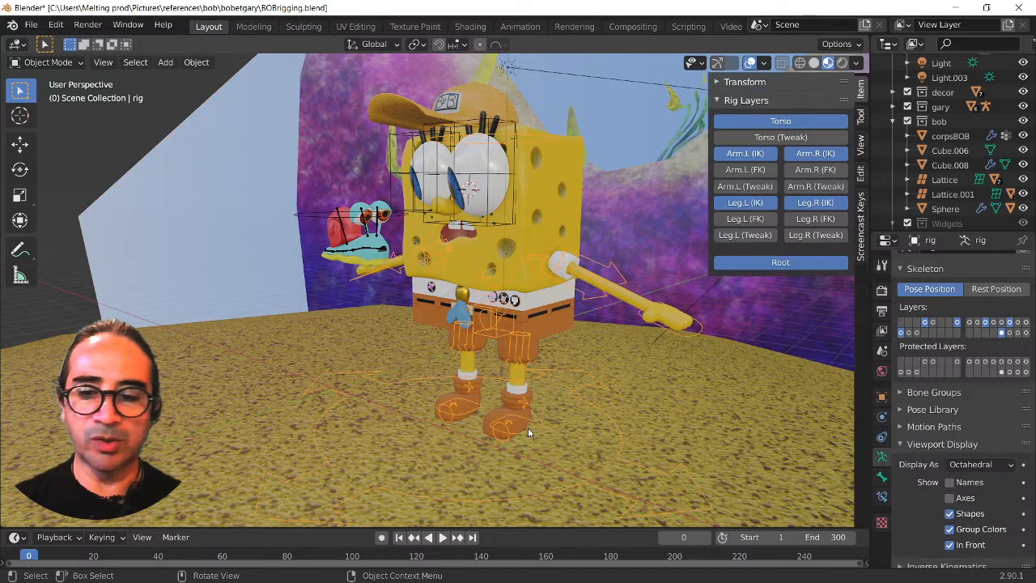
{"action": "key", "text": "ctrl+Tab"}
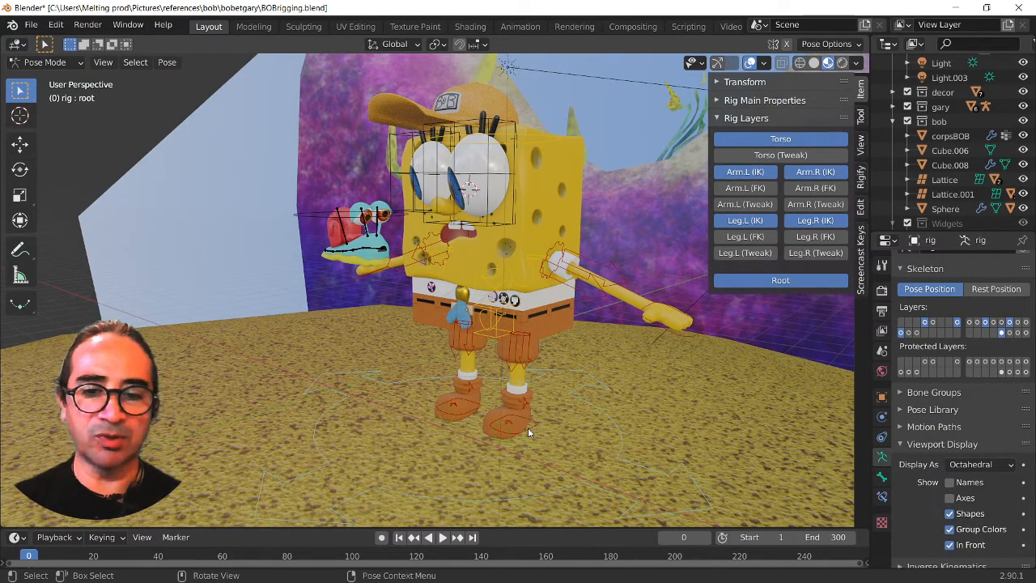
Move the left foot IK control forward and up in side view to bend the leg.
{"action": "left_click", "coordinate": [528, 431]}
{"action": "key", "text": "KP_3"}
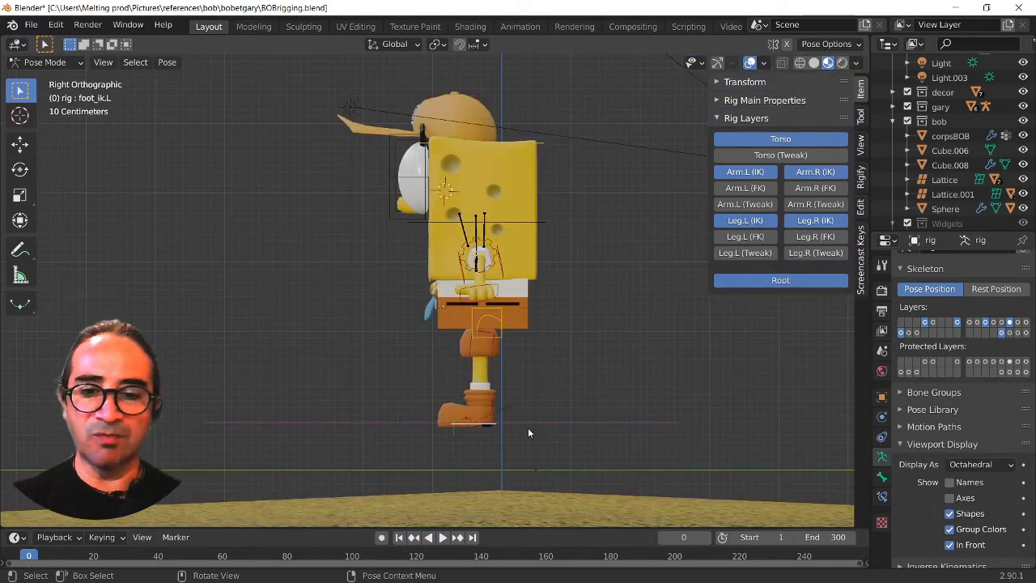
{"action": "key", "text": "g"}
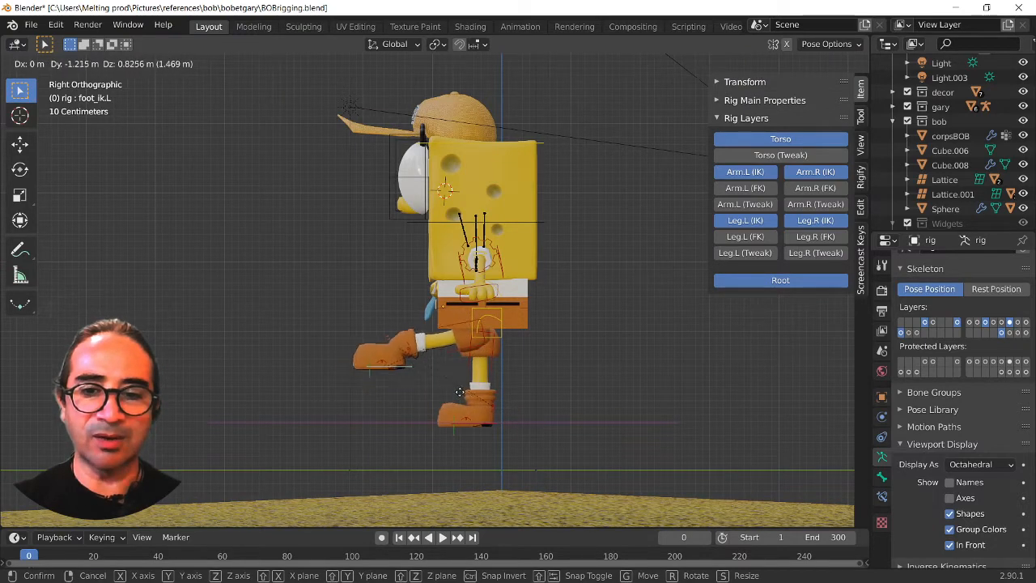
{"action": "left_click", "coordinate": [487, 392]}
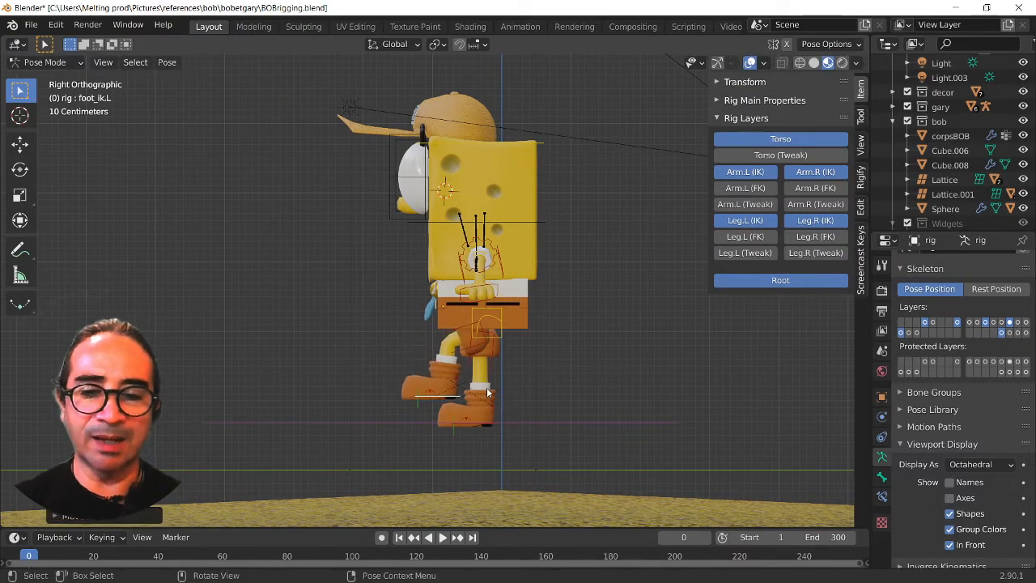
Move the left thigh control together with the foot forward so the leg extends from the front of the shorts.
{"action": "scroll", "coordinate": [487, 387], "scroll_direction": "up", "scroll_amount": 3}
{"action": "left_click", "coordinate": [485, 357]}
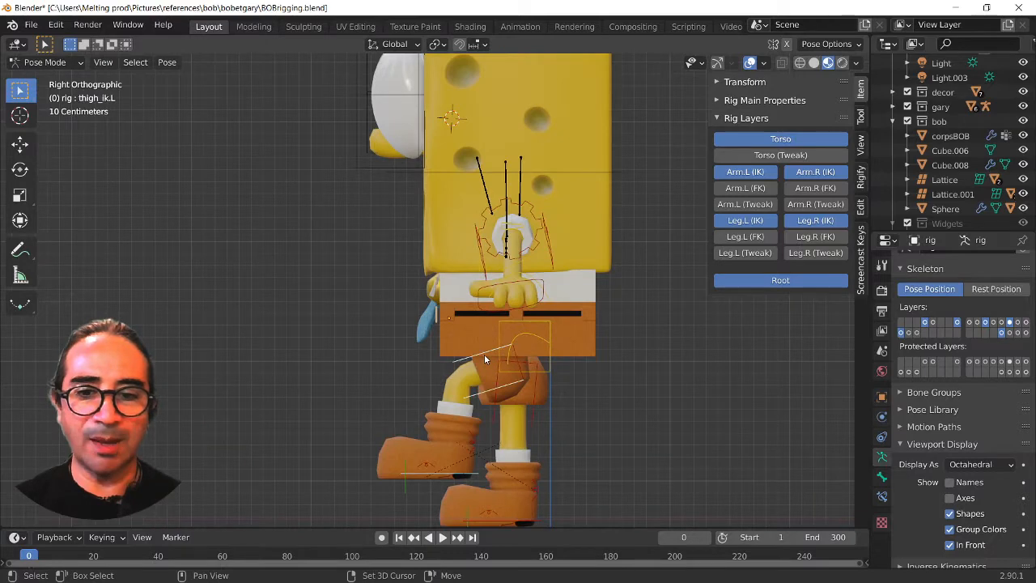
{"action": "key", "text": "g"}
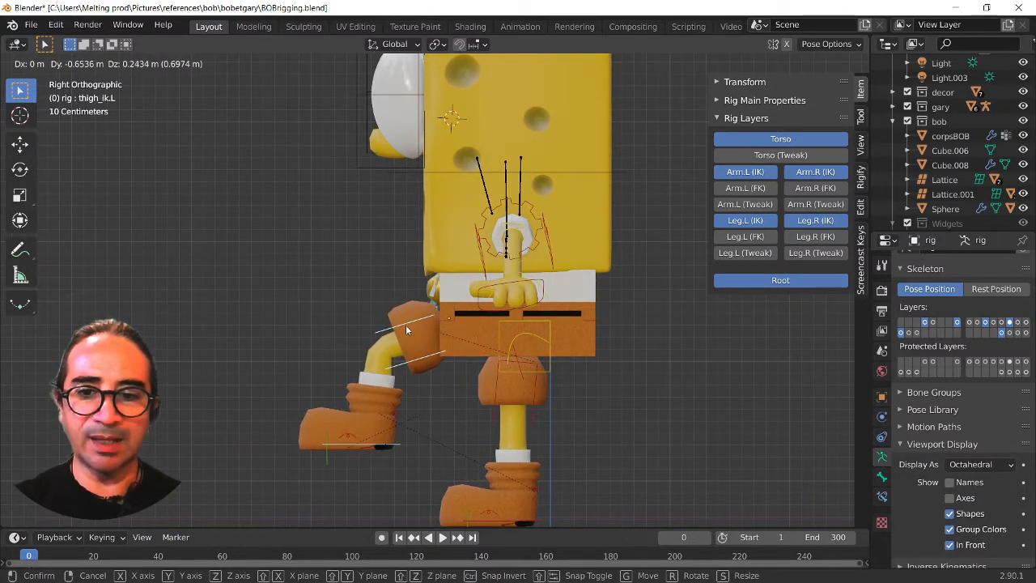
{"action": "left_click", "coordinate": [406, 325]}
Copy the left leg's pose and paste it mirrored onto the right leg.
{"action": "middle_click_drag", "start_coordinate": [406, 325], "coordinate": [400, 390]}
{"action": "key", "text": "ctrl+c"}
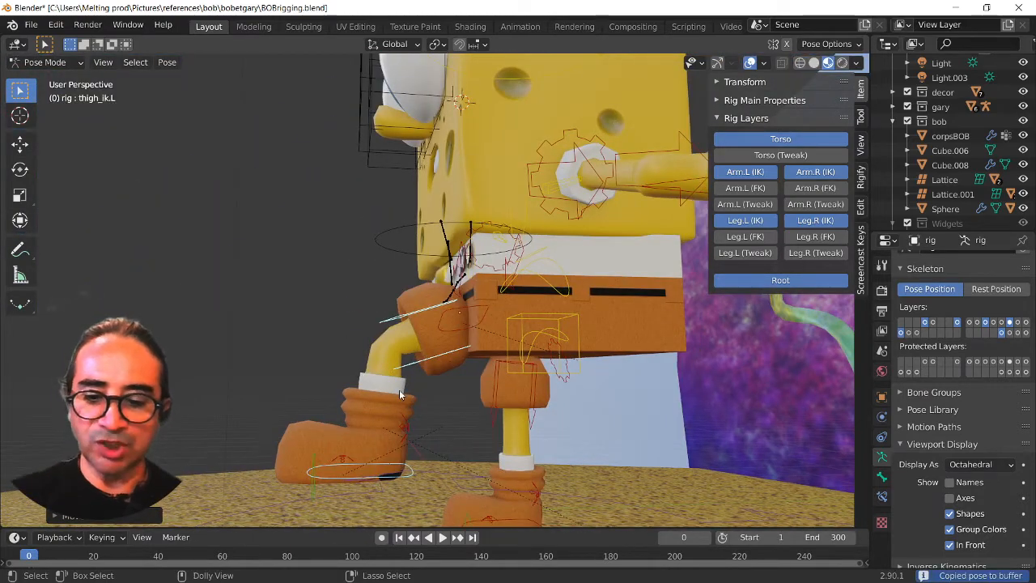
{"action": "key", "text": "ctrl+shift+v"}
{"action": "scroll", "coordinate": [398, 377], "scroll_direction": "down", "scroll_amount": 3}
{"action": "middle_click_drag", "start_coordinate": [399, 377], "coordinate": [562, 368]}
{"action": "scroll", "coordinate": [562, 368], "scroll_direction": "up", "scroll_amount": 4}
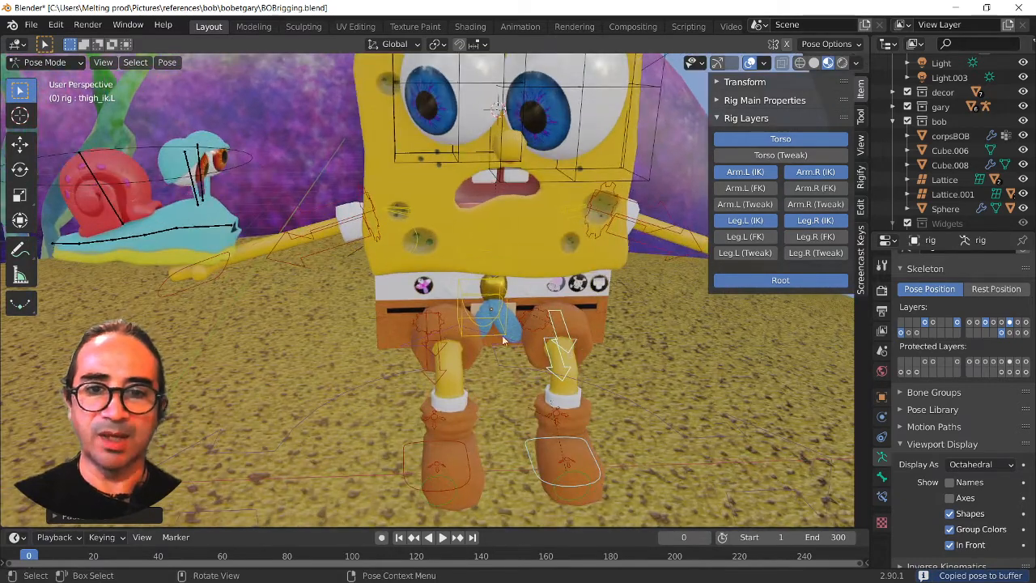
{"action": "scroll", "coordinate": [570, 290], "scroll_direction": "down", "scroll_amount": 2}
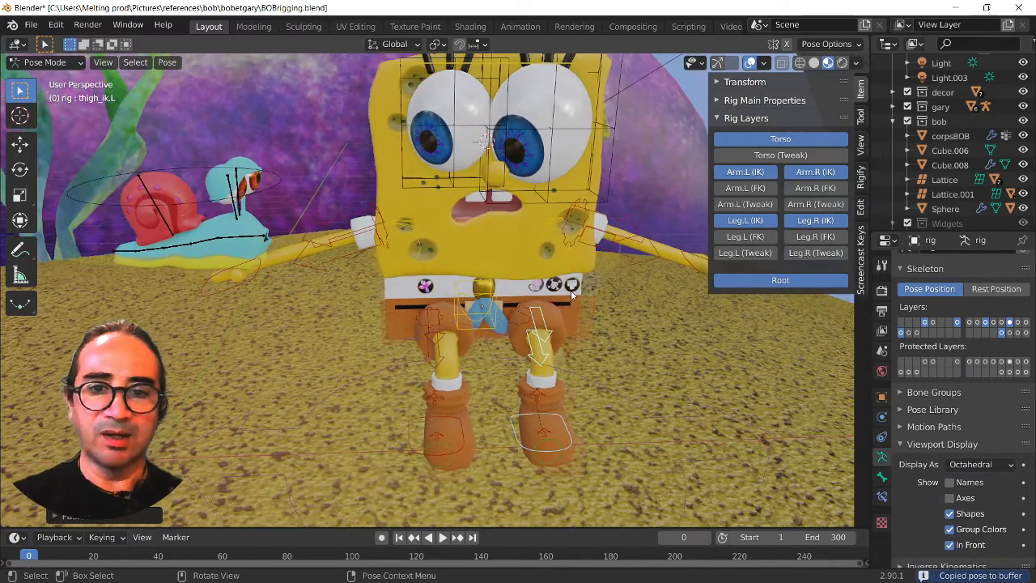
Select the right hand IK control, unhide the tree trunk in Object Mode and return to Pose Mode.
{"action": "left_click", "coordinate": [240, 284]}
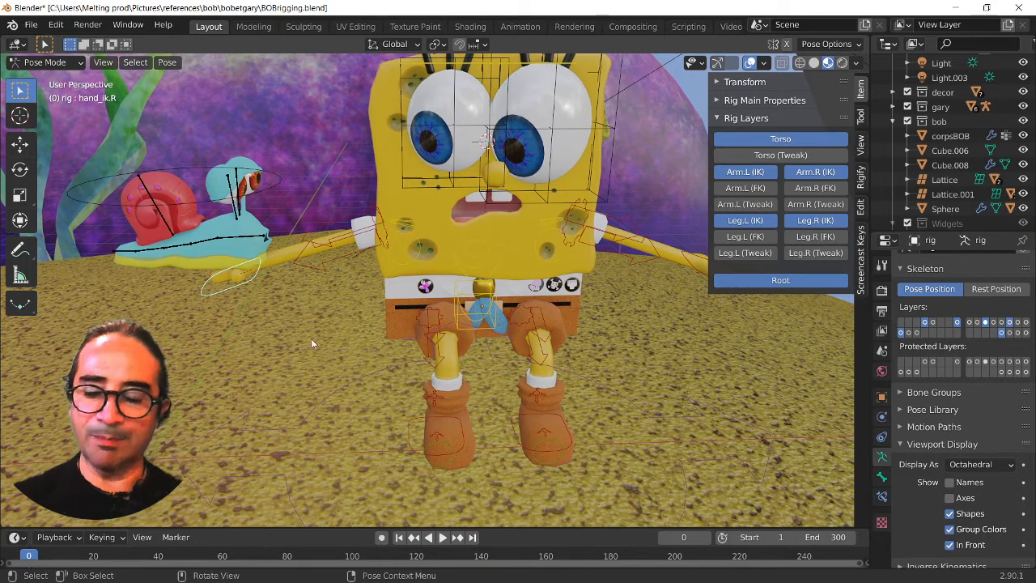
{"action": "key", "text": "ctrl+Tab"}
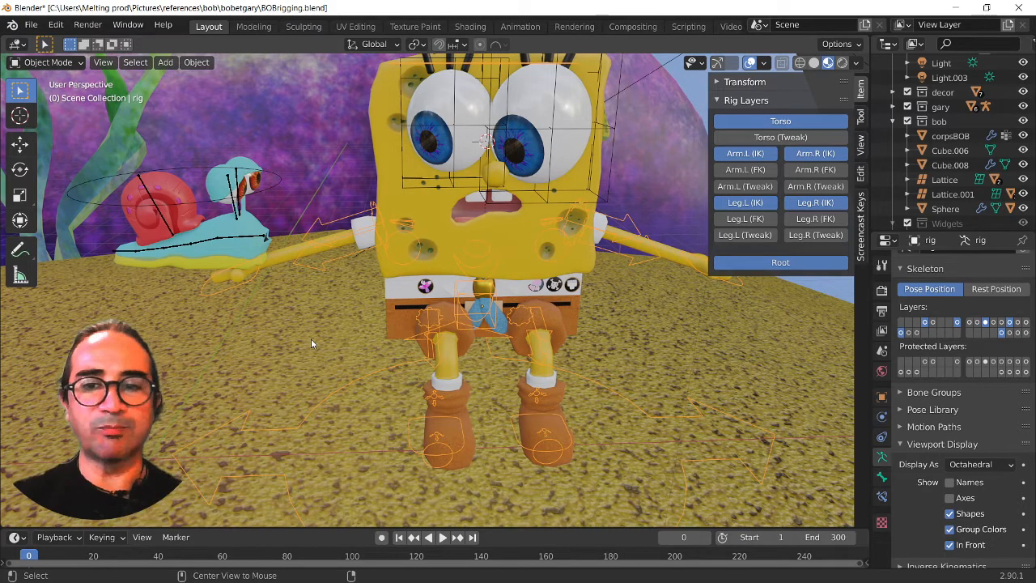
{"action": "middle_click_drag", "start_coordinate": [311, 339], "coordinate": [289, 294]}
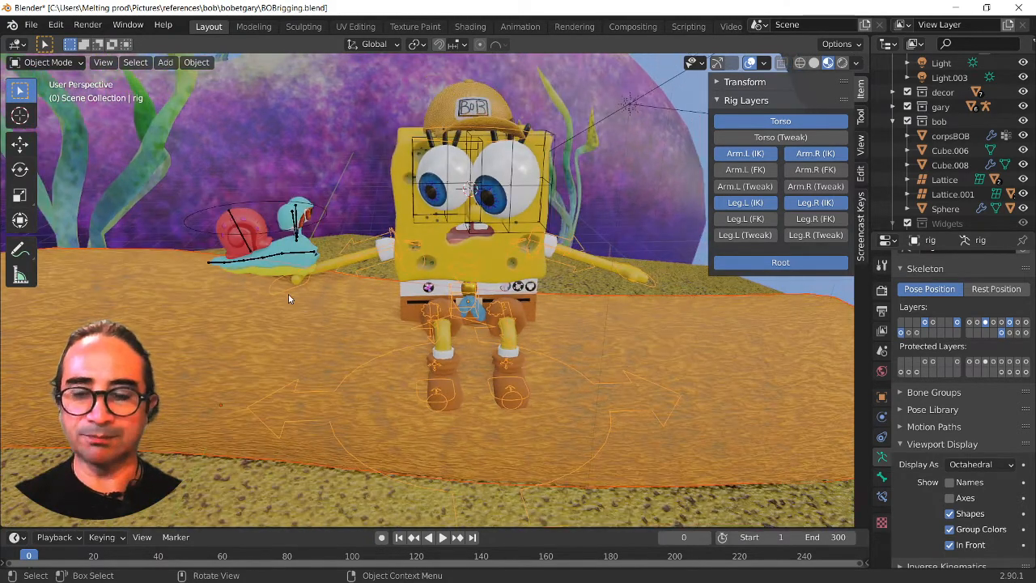
{"action": "key", "text": "ctrl+Tab"}
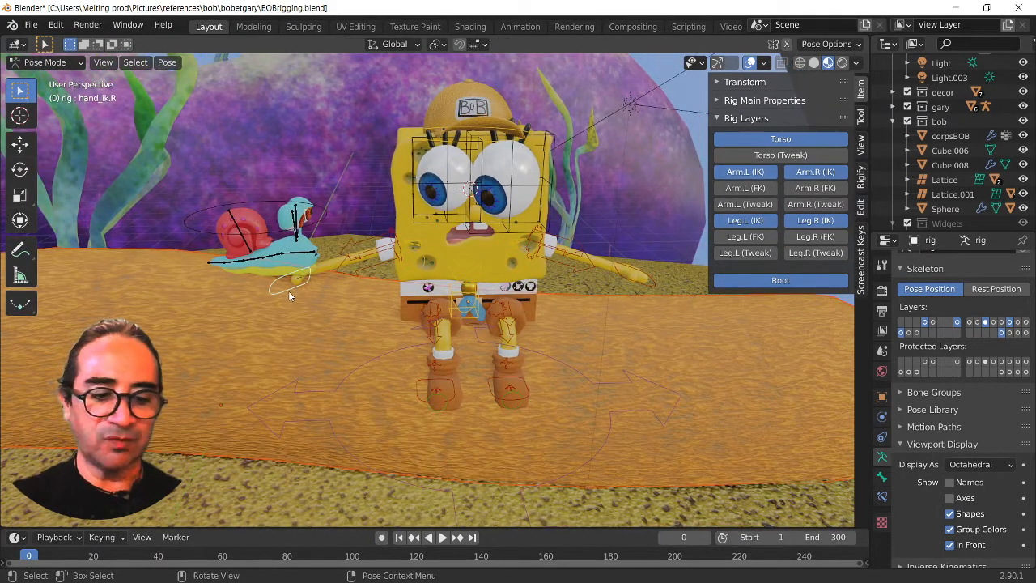
Bring the right hand IK control closer to the body in front view and rotate it to follow the trunk's slope.
{"action": "key", "text": "KP_1"}
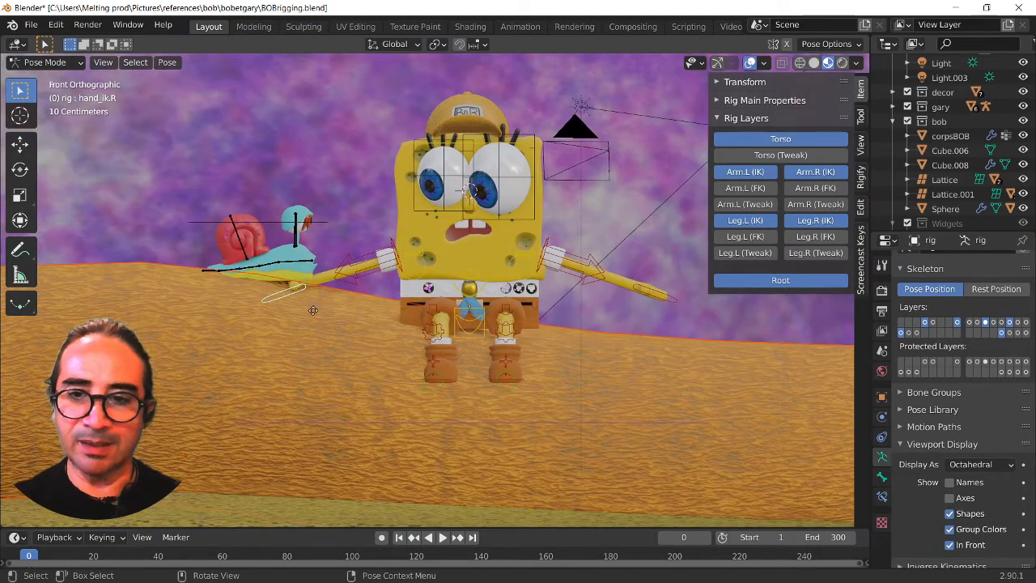
{"action": "key", "text": "g"}
{"action": "left_click", "coordinate": [365, 324]}
{"action": "key", "text": "g"}
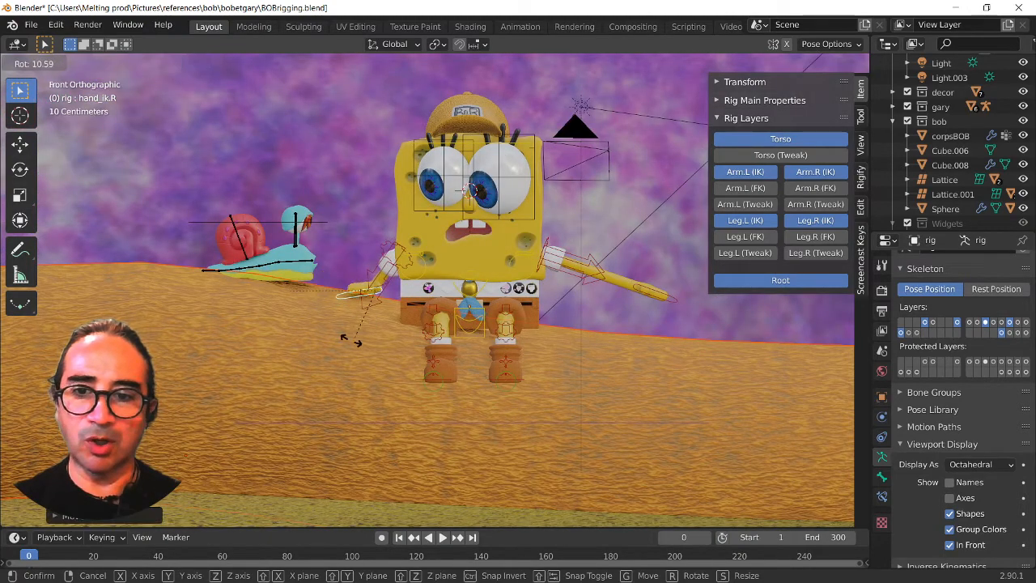
{"action": "left_click", "coordinate": [331, 347]}
{"action": "key", "text": "g"}
{"action": "left_click", "coordinate": [327, 311]}
Reposition the right hand control so the hand rests on the trunk's surface beside the hip.
{"action": "middle_click_drag", "start_coordinate": [327, 307], "coordinate": [355, 356]}
{"action": "key", "text": "g"}
{"action": "left_click", "coordinate": [347, 374]}
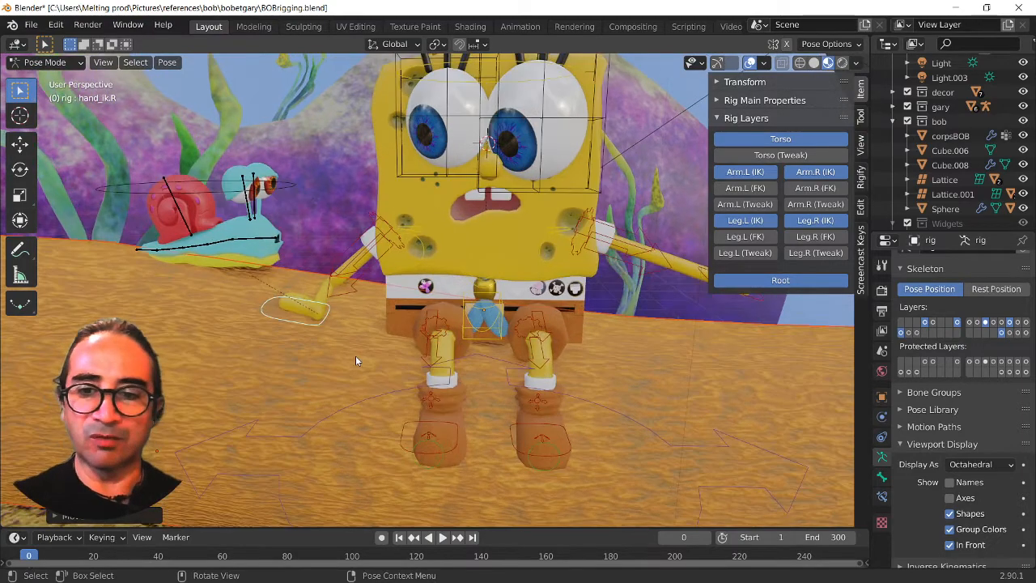
{"action": "key", "text": "KP_0"}
{"action": "key", "text": "KP_1"}
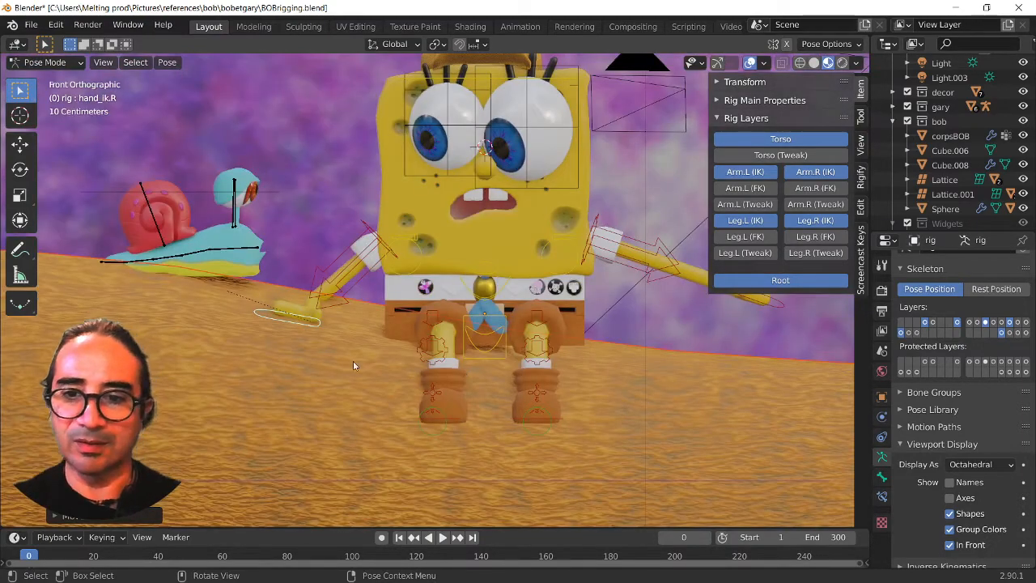
{"action": "scroll", "coordinate": [312, 348], "scroll_direction": "up", "scroll_amount": 2}
{"action": "key", "text": "g"}
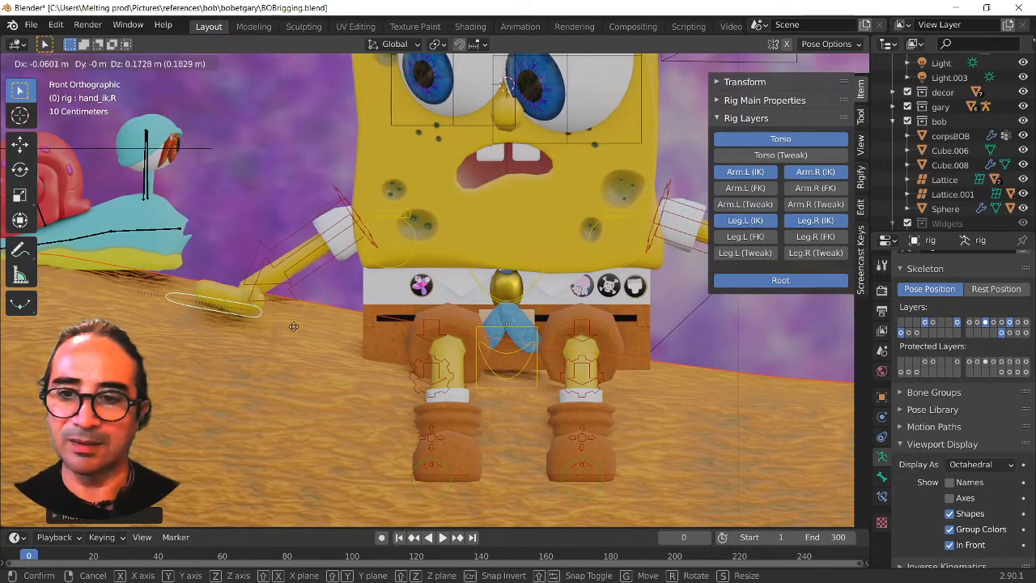
Rotate the right hand IK control about the global Z axis and freely so the palm lies on the trunk with the fingers pointing forward.
{"action": "key", "text": "r"}
{"action": "key", "text": "z"}
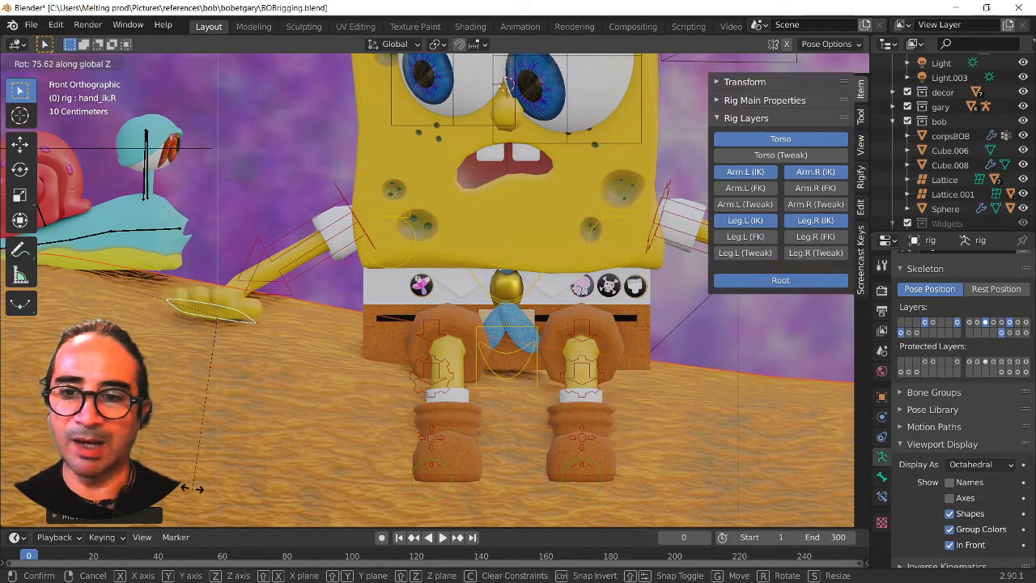
{"action": "key", "text": "r"}
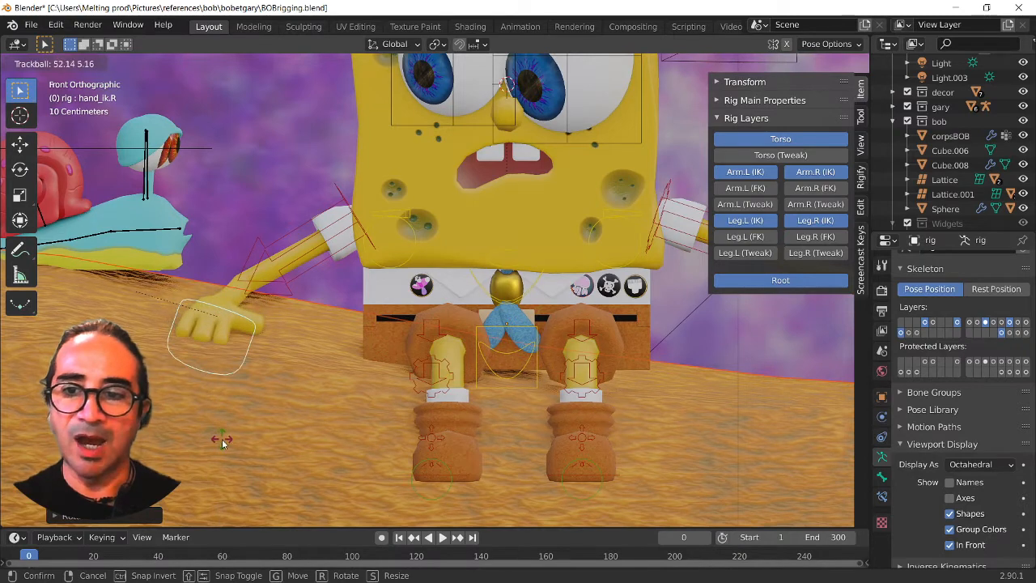
{"action": "key", "text": "r"}
{"action": "key", "text": "z"}
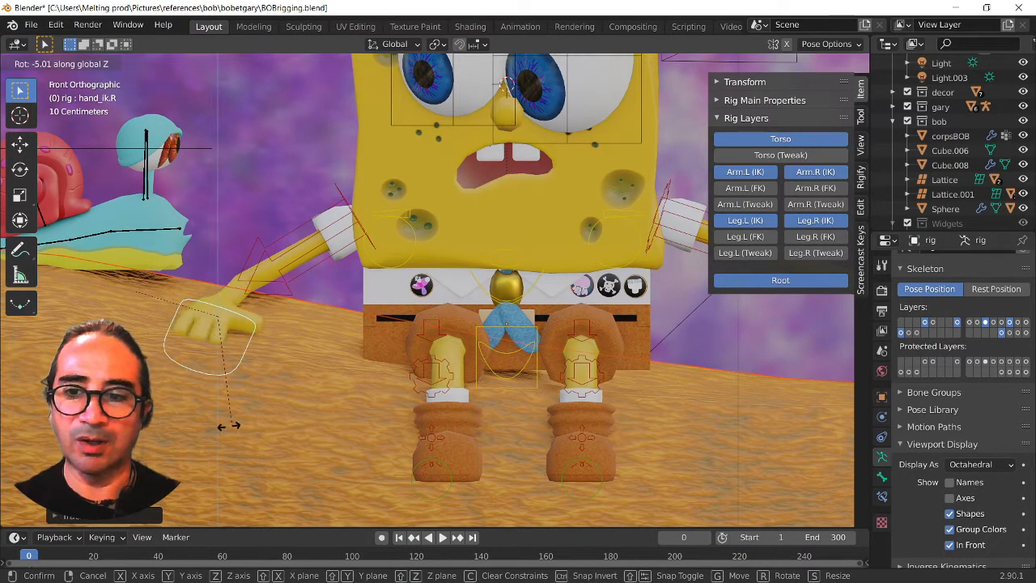
{"action": "key", "text": "r"}
Fine-tune the right hand IK control's position and angle so the hand sits on the trunk slightly closer to the body.
{"action": "key", "text": "g"}
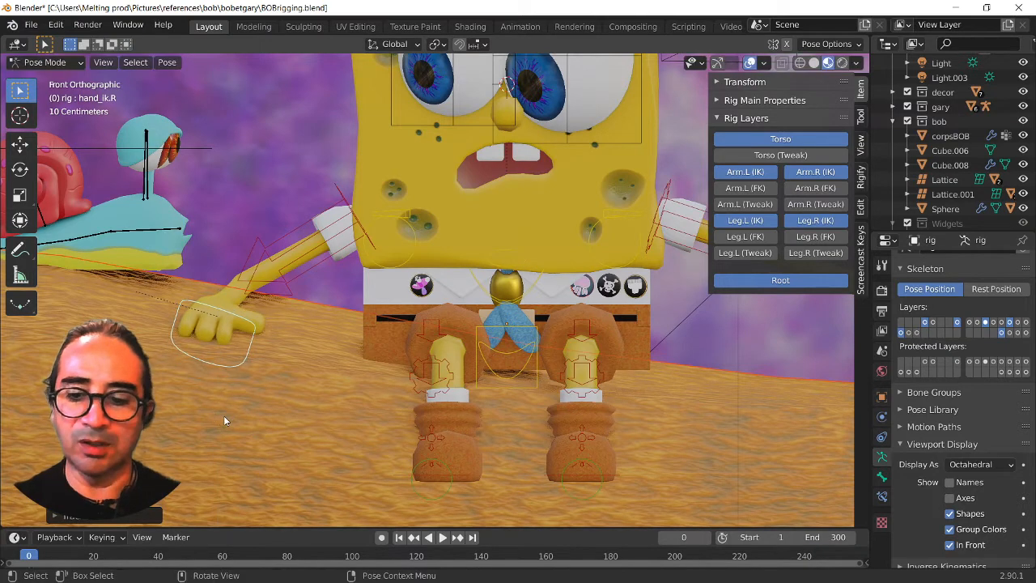
{"action": "key", "text": "z"}
{"action": "key", "text": "Escape"}
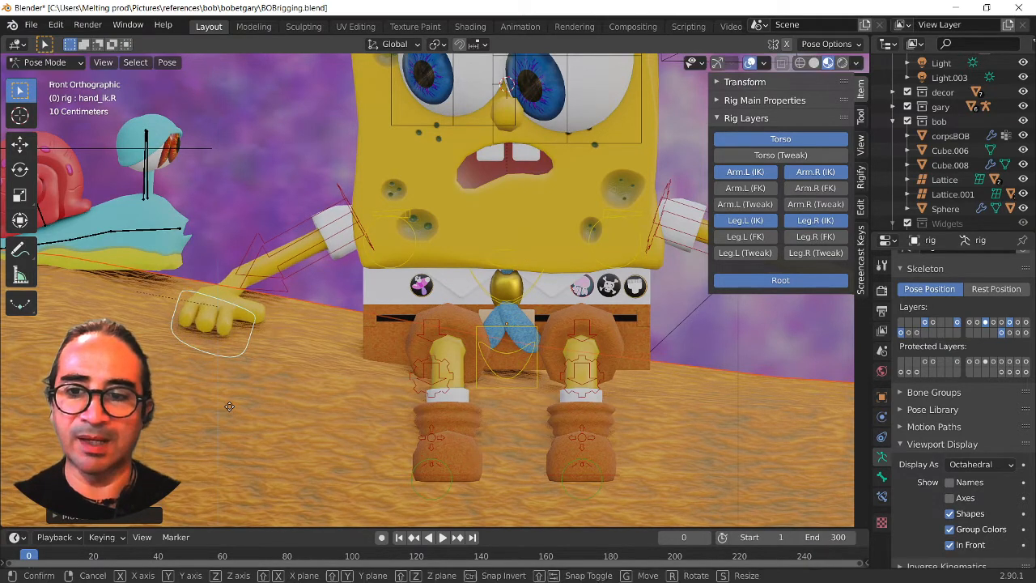
{"action": "key", "text": "g"}
{"action": "key", "text": "z"}
{"action": "key", "text": "Escape"}
{"action": "key", "text": "g"}
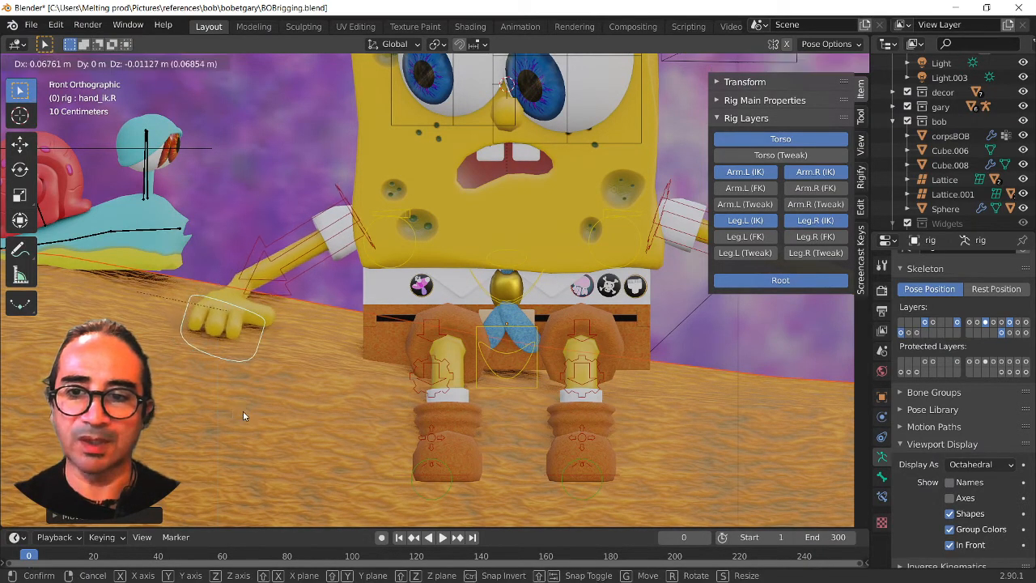
{"action": "key", "text": "Escape"}
{"action": "key", "text": "r"}
{"action": "key", "text": "Escape"}
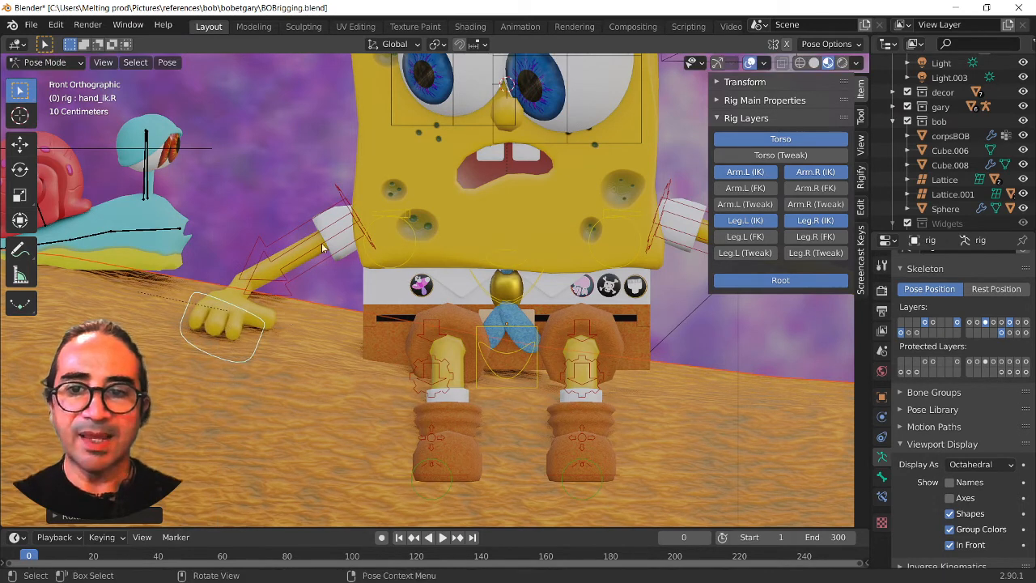
Move the right upper arm IK control to bend the elbow outward while the hand stays planted on the trunk.
{"action": "left_click", "coordinate": [324, 243]}
{"action": "key", "text": "g"}
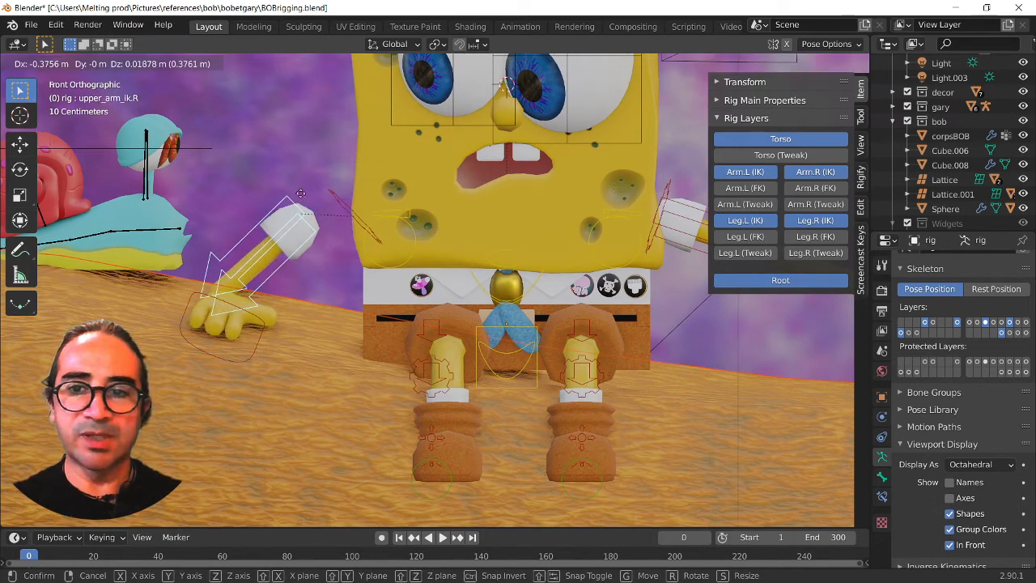
{"action": "left_click", "coordinate": [337, 257]}
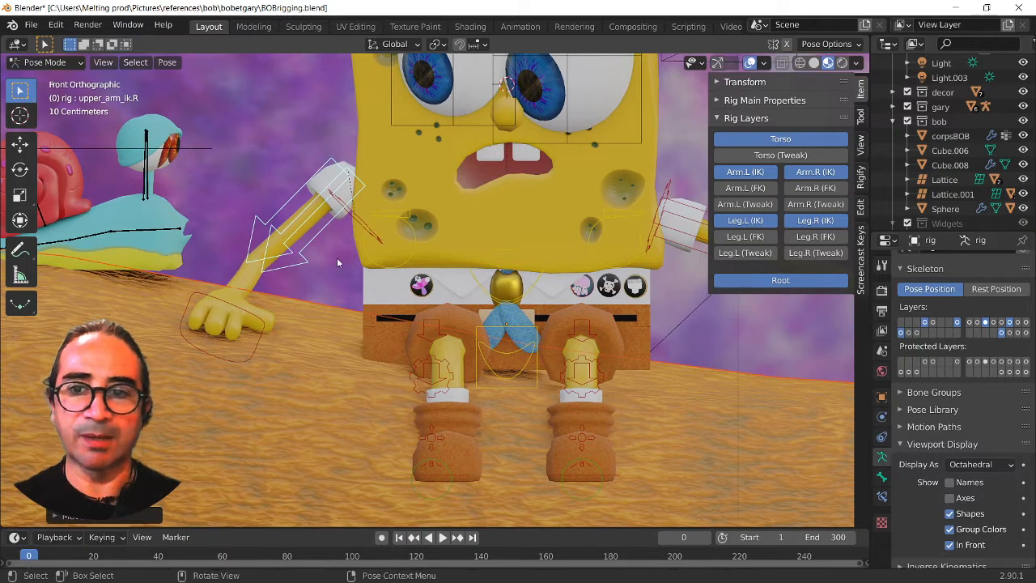
Add the right hand IK control to the upper arm selection, copy the pose and paste it mirrored onto the left arm.
{"action": "scroll", "coordinate": [372, 337], "scroll_direction": "down", "scroll_amount": 3}
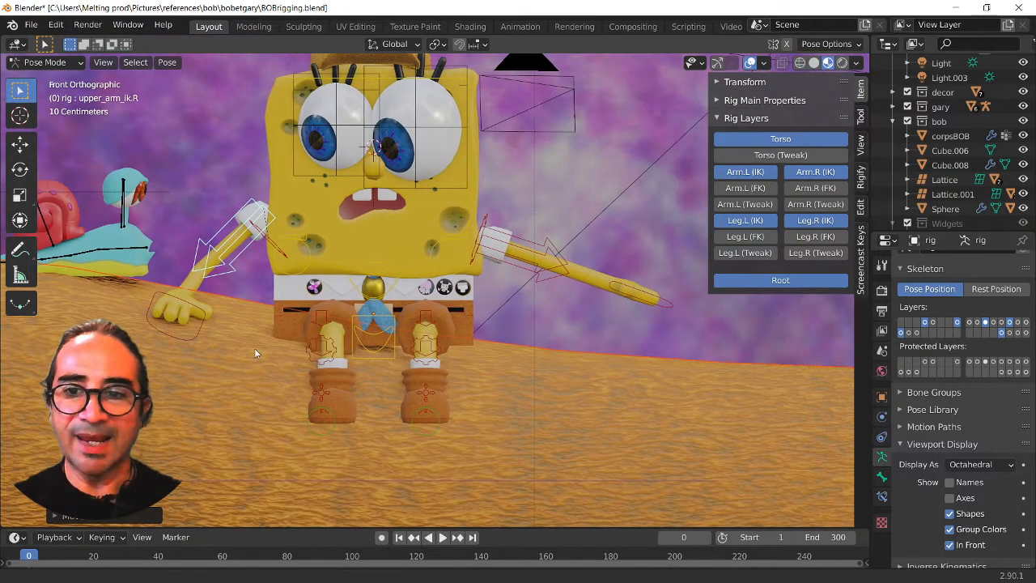
{"action": "left_click", "coordinate": [184, 340]}
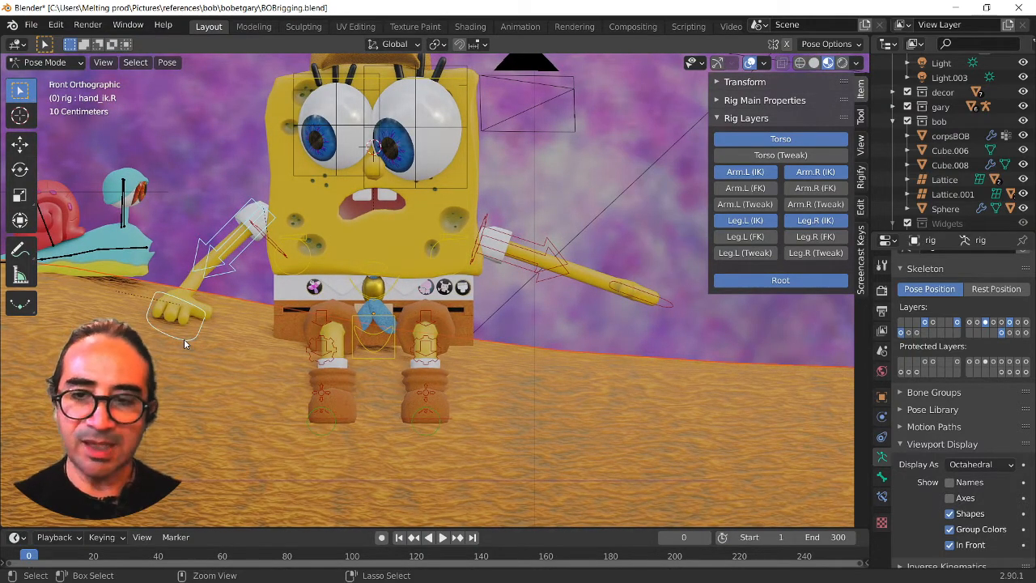
{"action": "key", "text": "ctrl+c"}
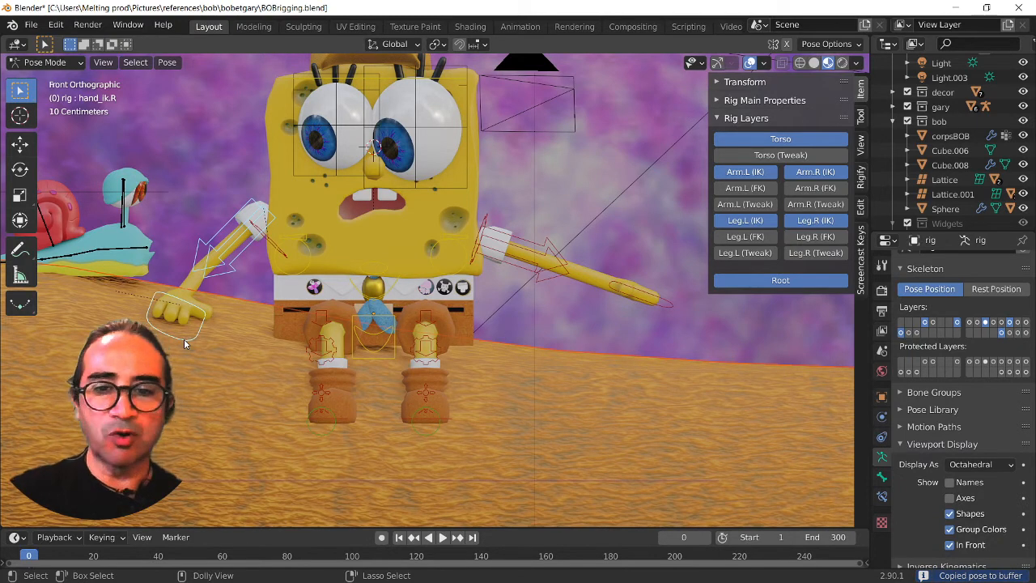
{"action": "key", "text": "ctrl+shift+v"}
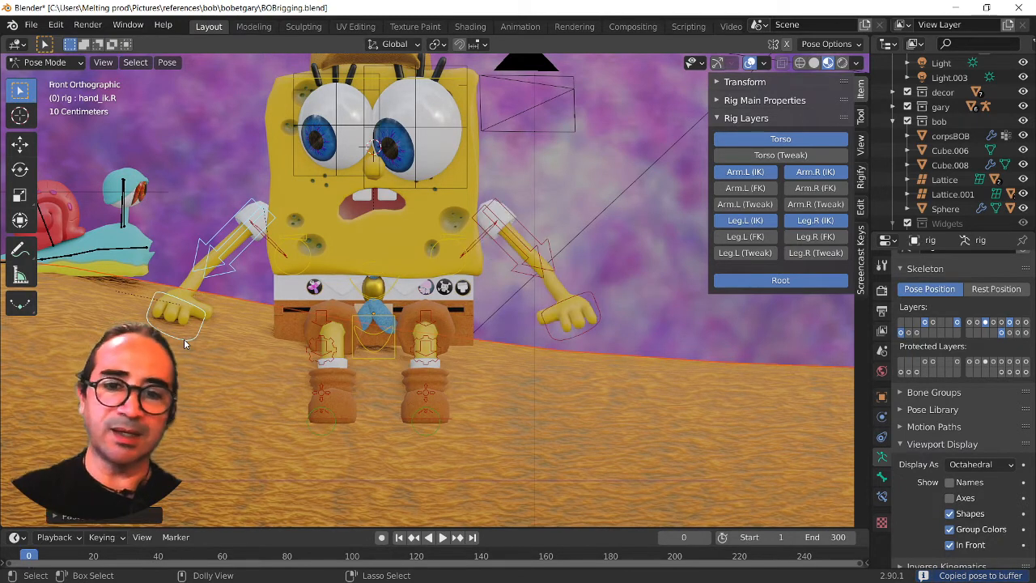
Select the left upper arm and hand IK controls and lower the left hand onto the trunk's surface.
{"action": "left_click", "coordinate": [519, 254]}
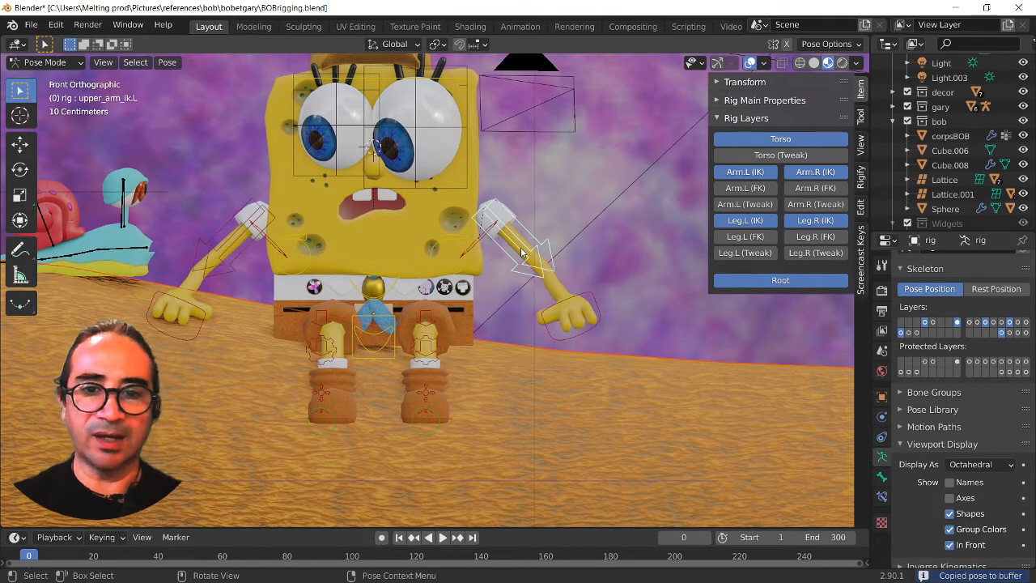
{"action": "left_click", "coordinate": [577, 335]}
{"action": "key", "text": "g"}
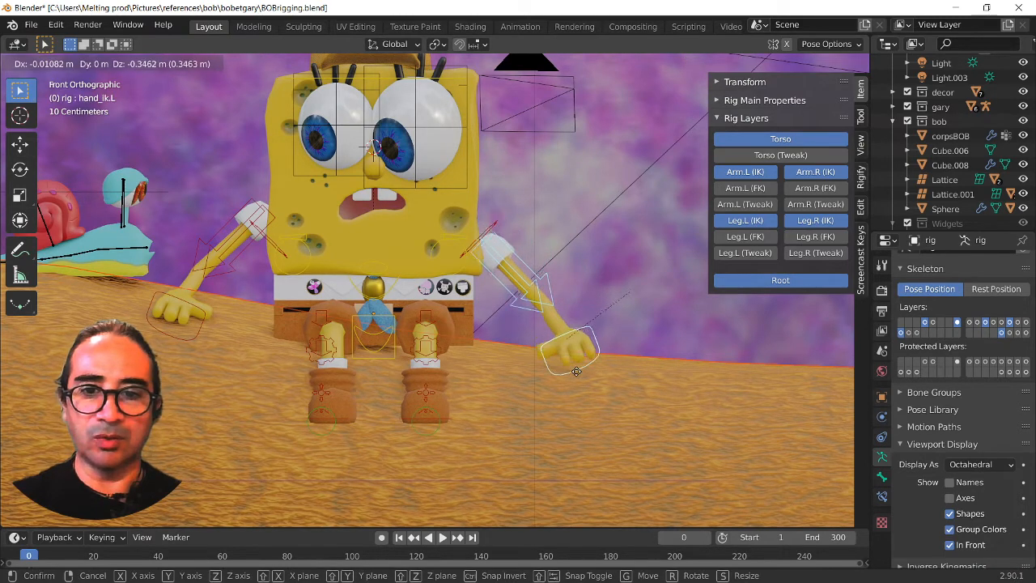
{"action": "left_click", "coordinate": [591, 351]}
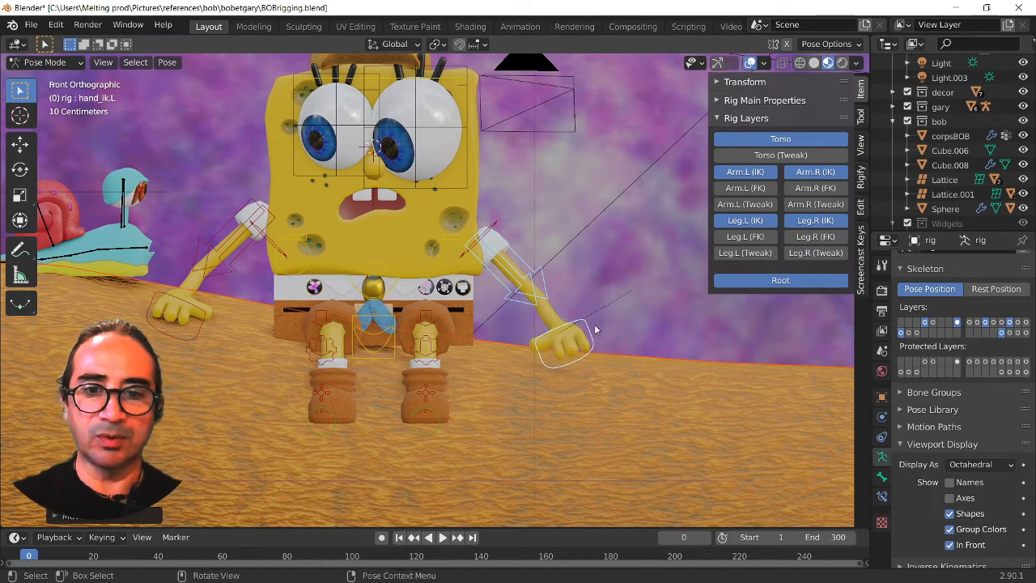
{"action": "key", "text": "g"}
{"action": "left_click", "coordinate": [615, 344]}
{"action": "key", "text": "g"}
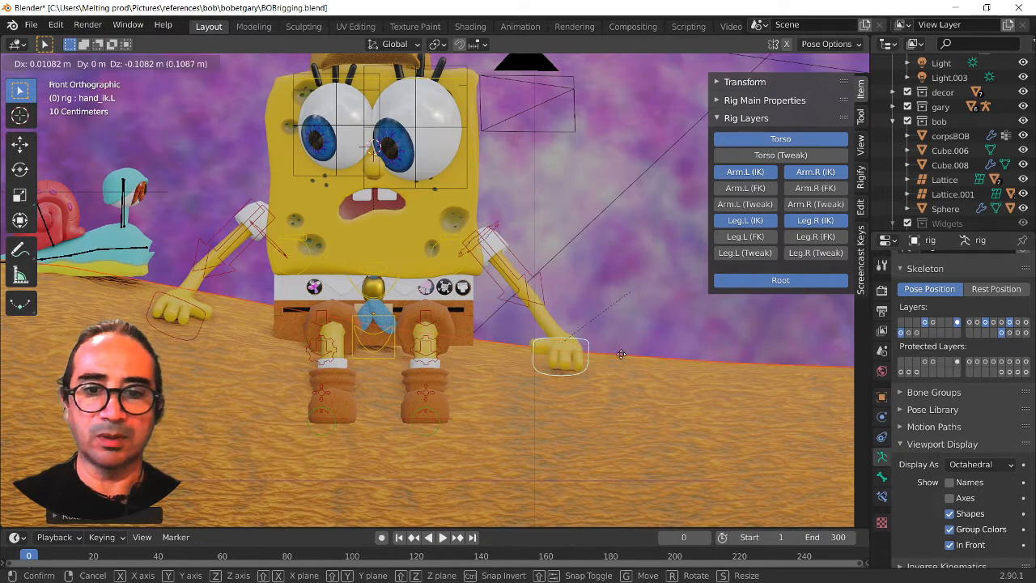
{"action": "left_click", "coordinate": [621, 359]}
Tilt the left hand IK control flatter and shift it down and closer to the body so it meets the trunk.
{"action": "key", "text": "r"}
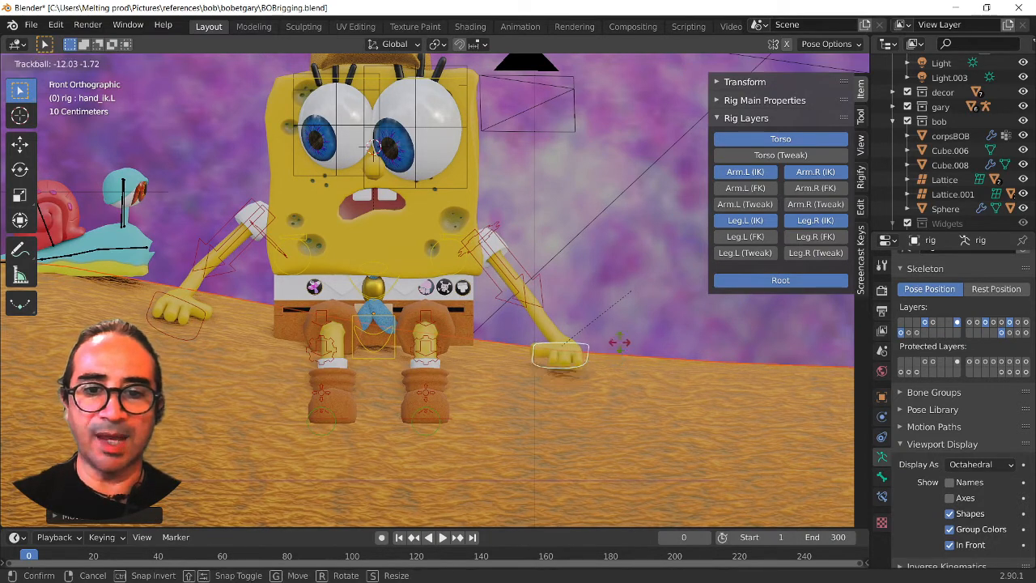
{"action": "left_click", "coordinate": [619, 337]}
{"action": "key", "text": "g"}
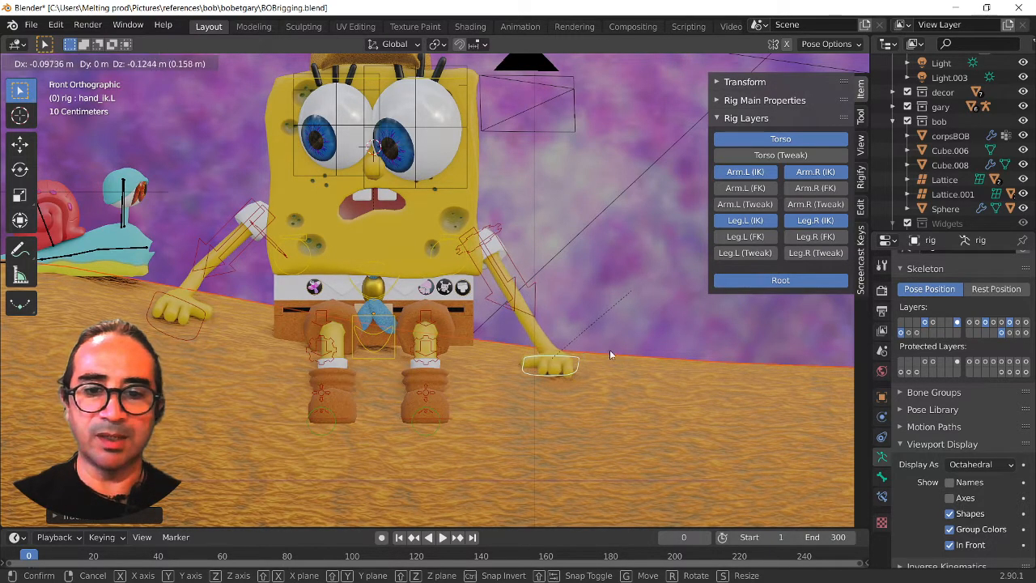
{"action": "left_click", "coordinate": [610, 350]}
{"action": "key", "text": "r"}
{"action": "left_click", "coordinate": [617, 362]}
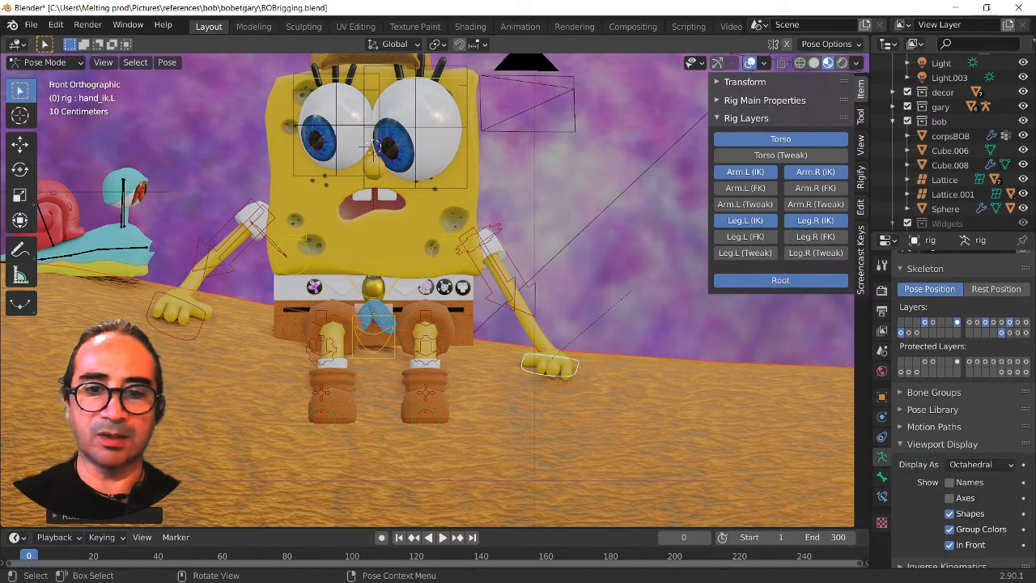
Rotate the left hand IK control in the view plane, about global Z and freely to follow the trunk's downward slope.
{"action": "key", "text": "r"}
{"action": "key", "text": "r"}
{"action": "left_click", "coordinate": [576, 410]}
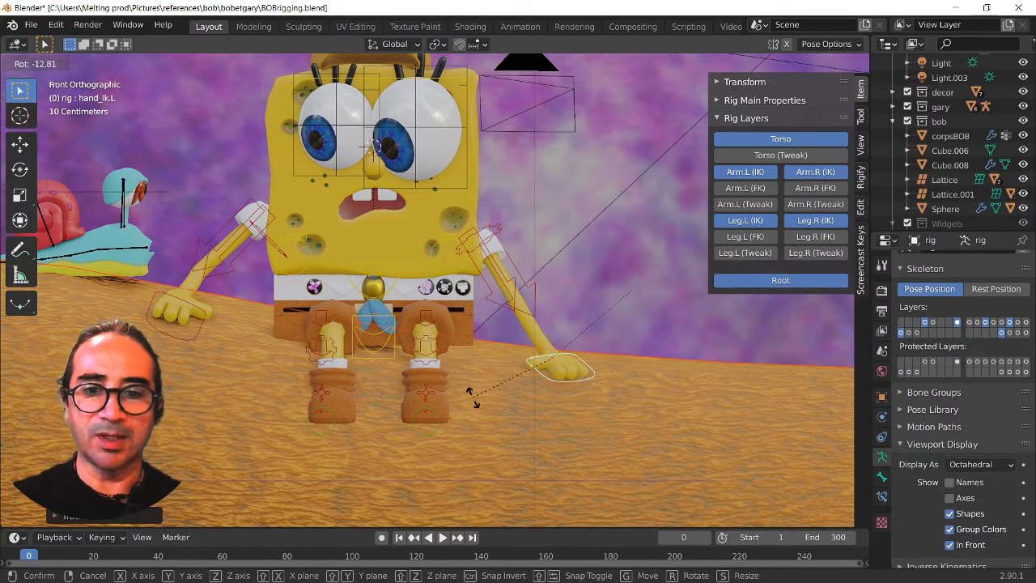
{"action": "key", "text": "r"}
{"action": "key", "text": "z"}
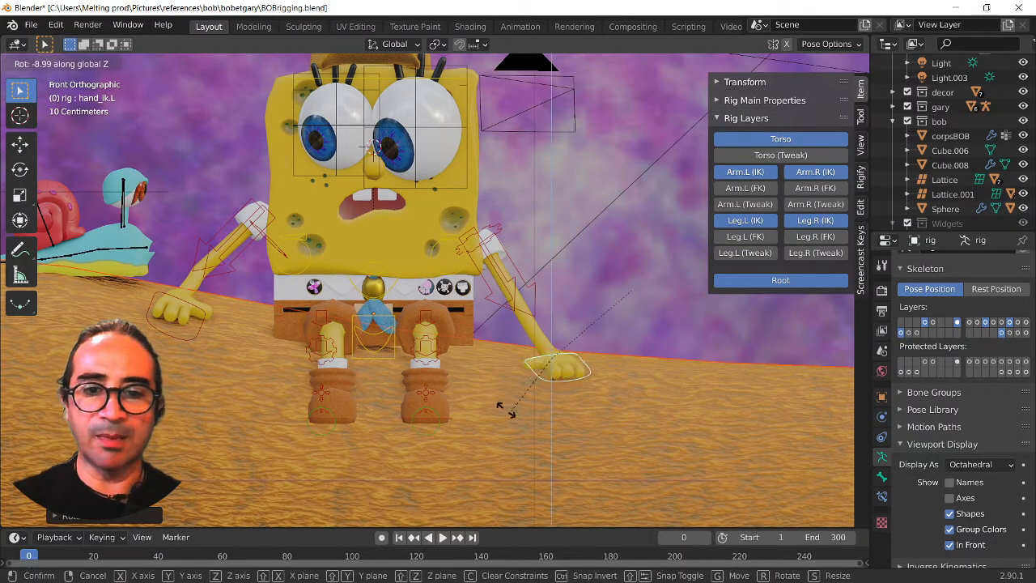
{"action": "left_click", "coordinate": [558, 398]}
{"action": "key", "text": "r"}
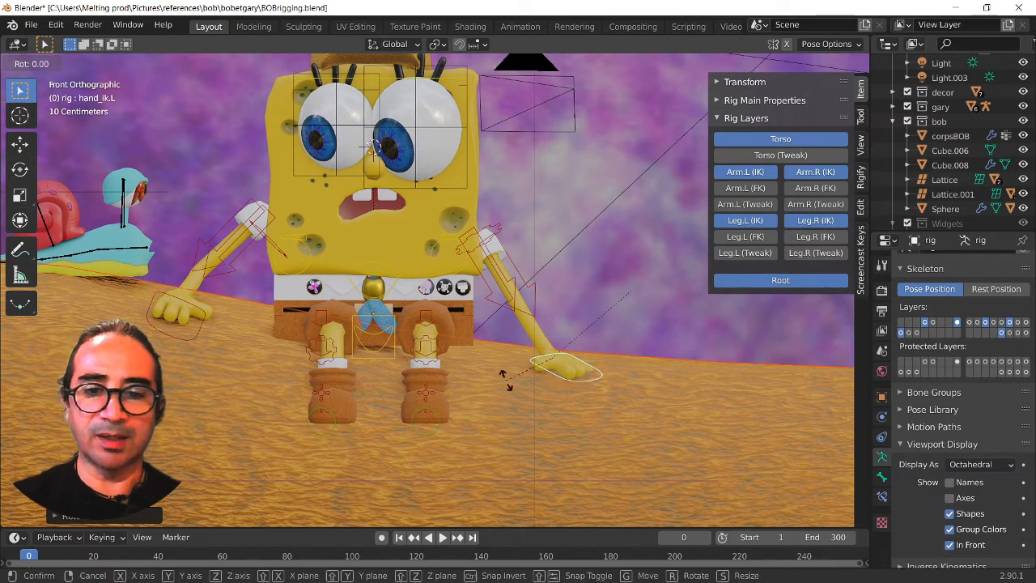
{"action": "key", "text": "r"}
{"action": "left_click", "coordinate": [665, 411]}
Raise the left hand IK control about 0.02 m along global Z and refine its rotation on the trunk.
{"action": "key", "text": "g"}
{"action": "key", "text": "z"}
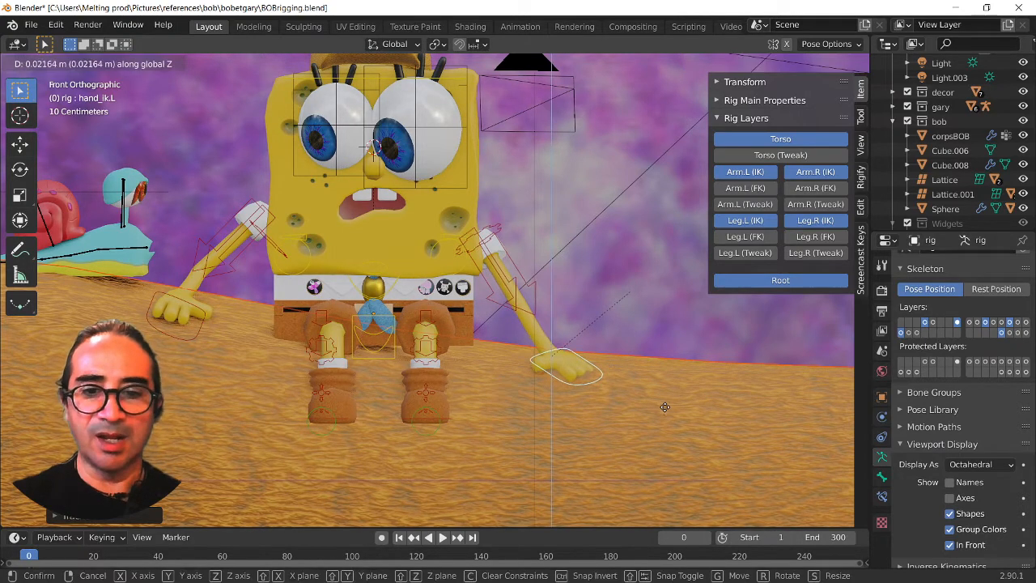
{"action": "left_click", "coordinate": [666, 407]}
{"action": "key", "text": "r"}
{"action": "left_click", "coordinate": [663, 398]}
Examine the seated pose and both hands' contact with the trunk from the front and several perspective angles.
{"action": "scroll", "coordinate": [632, 389], "scroll_direction": "down", "scroll_amount": 2}
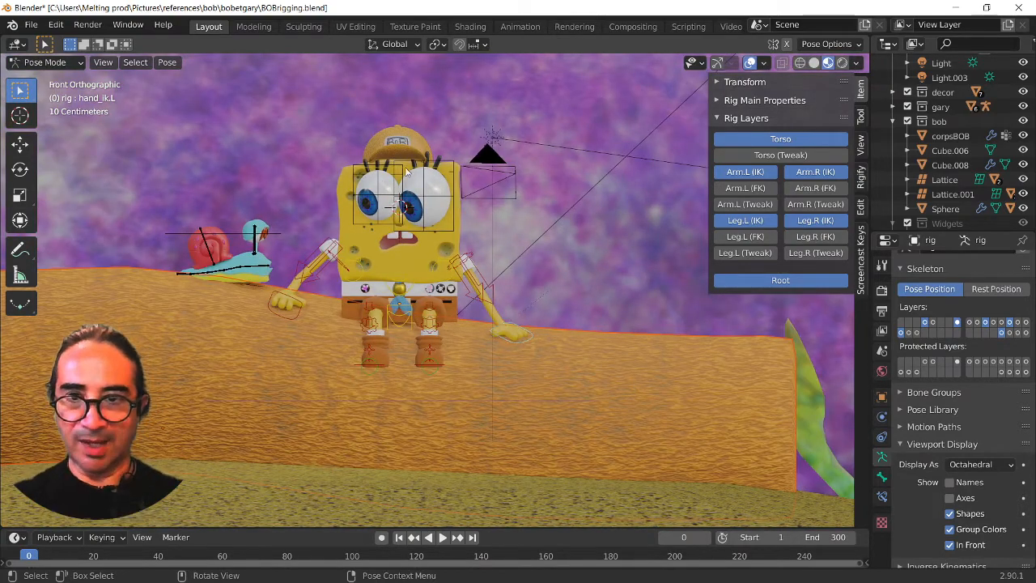
{"action": "scroll", "coordinate": [408, 215], "scroll_direction": "up", "scroll_amount": 3}
{"action": "middle_click_drag", "start_coordinate": [407, 216], "coordinate": [387, 129]}
{"action": "scroll", "coordinate": [475, 235], "scroll_direction": "down", "scroll_amount": 3}
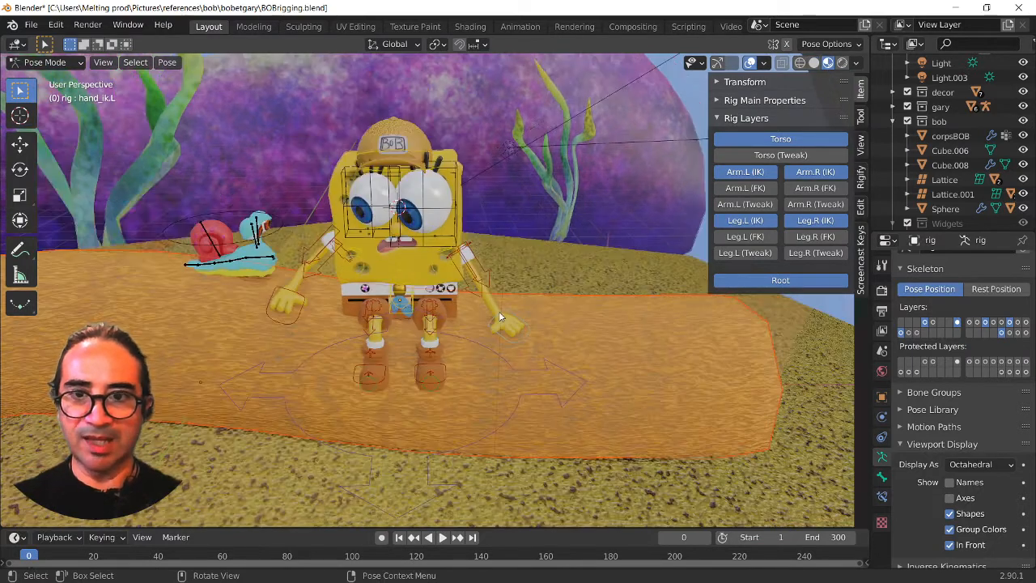
{"action": "mouse_move", "coordinate": [490, 311]}
{"action": "middle_mouse_down"}
{"action": "mouse_move", "coordinate": [501, 285]}
{"action": "mouse_move", "coordinate": [515, 287]}
{"action": "middle_mouse_up"}
{"action": "key", "text": "z"}
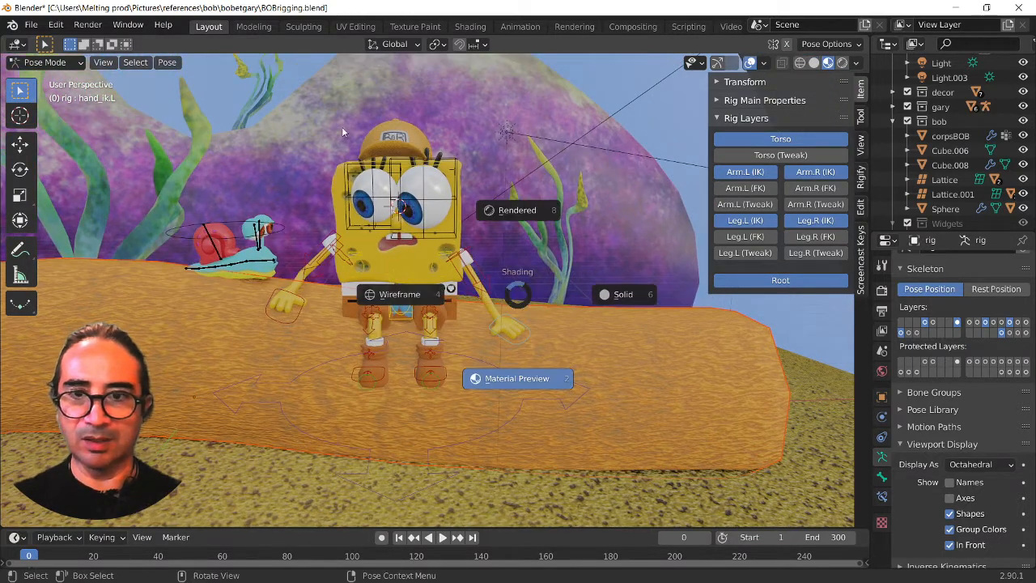
{"action": "left_click", "coordinate": [559, 174]}
{"action": "key", "text": "z"}
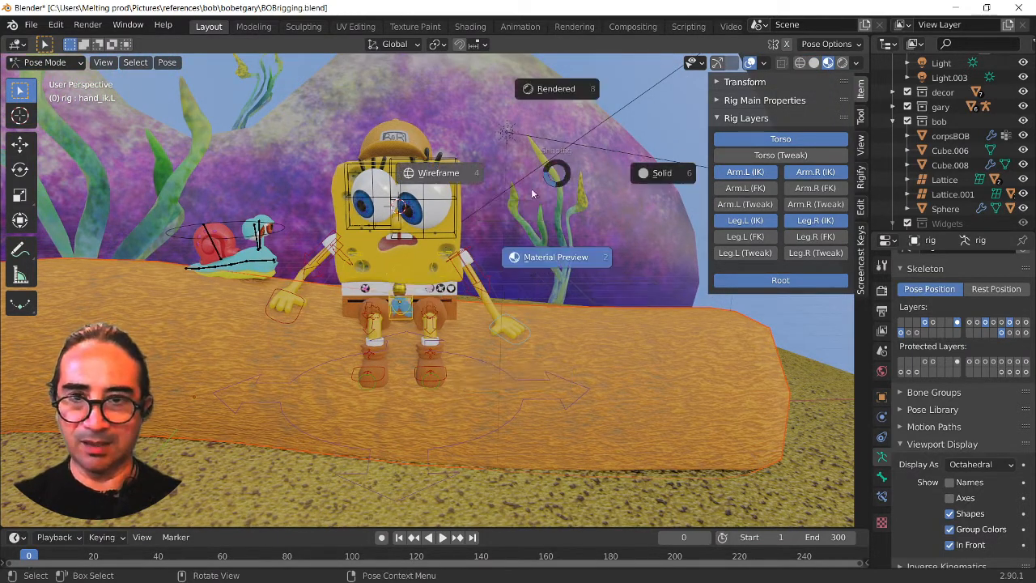
{"action": "key", "text": "Escape"}
{"action": "mouse_move", "coordinate": [406, 166]}
{"action": "middle_mouse_down"}
{"action": "mouse_move", "coordinate": [393, 164]}
{"action": "mouse_move", "coordinate": [432, 164]}
{"action": "middle_mouse_up"}
Select the head control and rotate it about the global Z axis so the character looks toward the snail.
{"action": "left_click", "coordinate": [436, 160]}
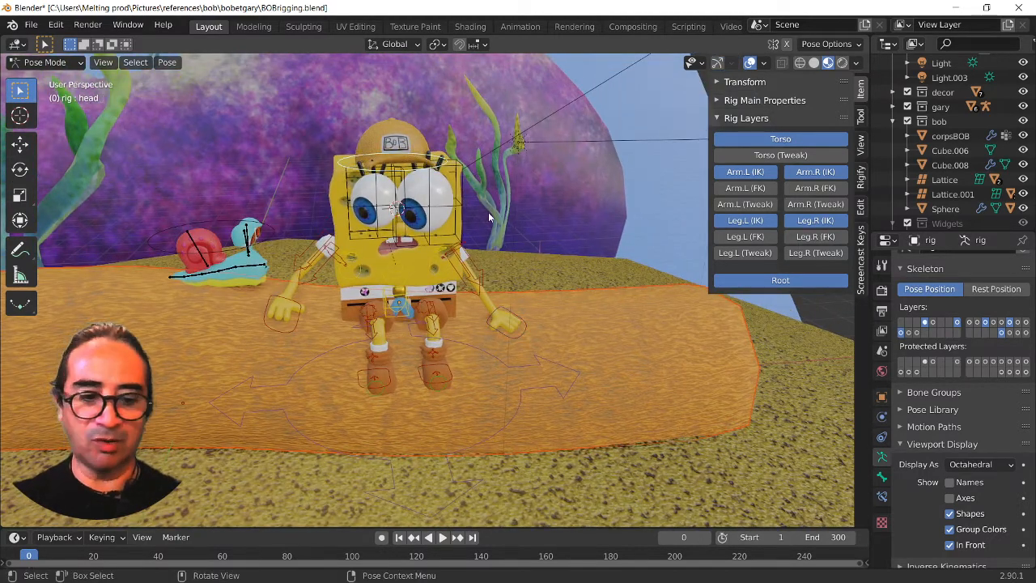
{"action": "mouse_move", "coordinate": [503, 285]}
{"action": "middle_mouse_down"}
{"action": "mouse_move", "coordinate": [483, 254]}
{"action": "mouse_move", "coordinate": [501, 281]}
{"action": "middle_mouse_up"}
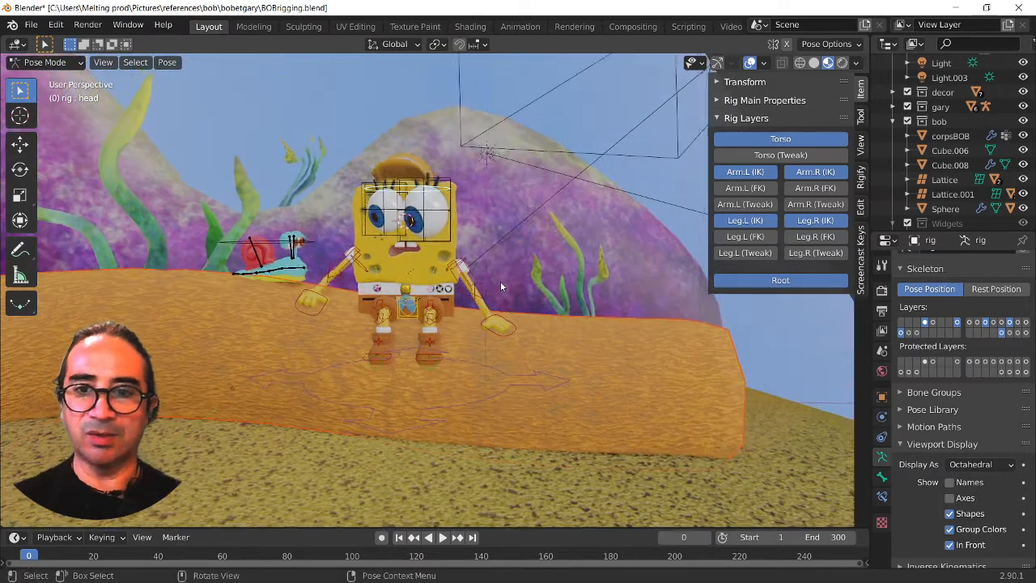
{"action": "key", "text": "r"}
{"action": "key", "text": "z"}
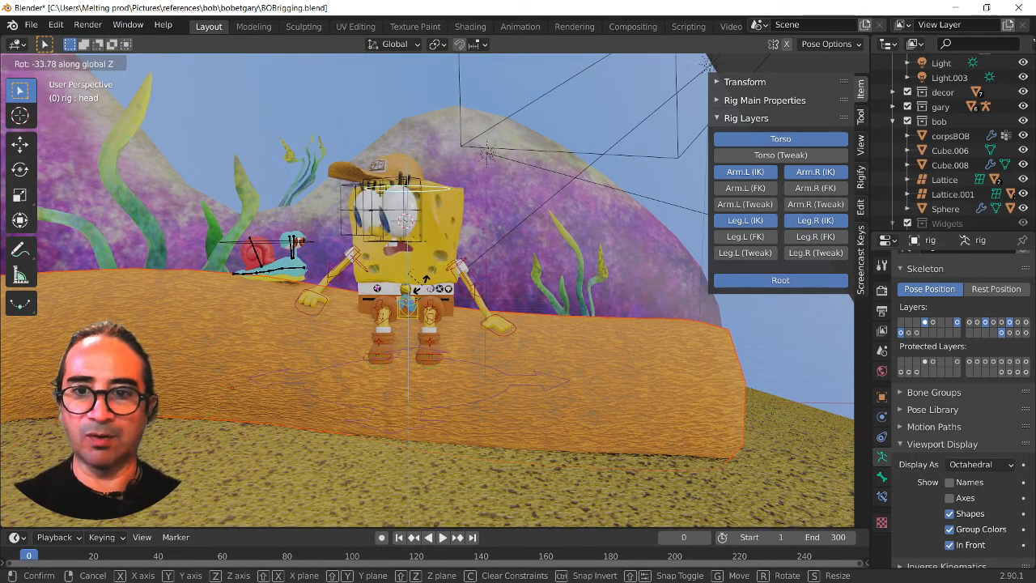
{"action": "left_click", "coordinate": [463, 293]}
{"action": "scroll", "coordinate": [463, 293], "scroll_direction": "up", "scroll_amount": 3}
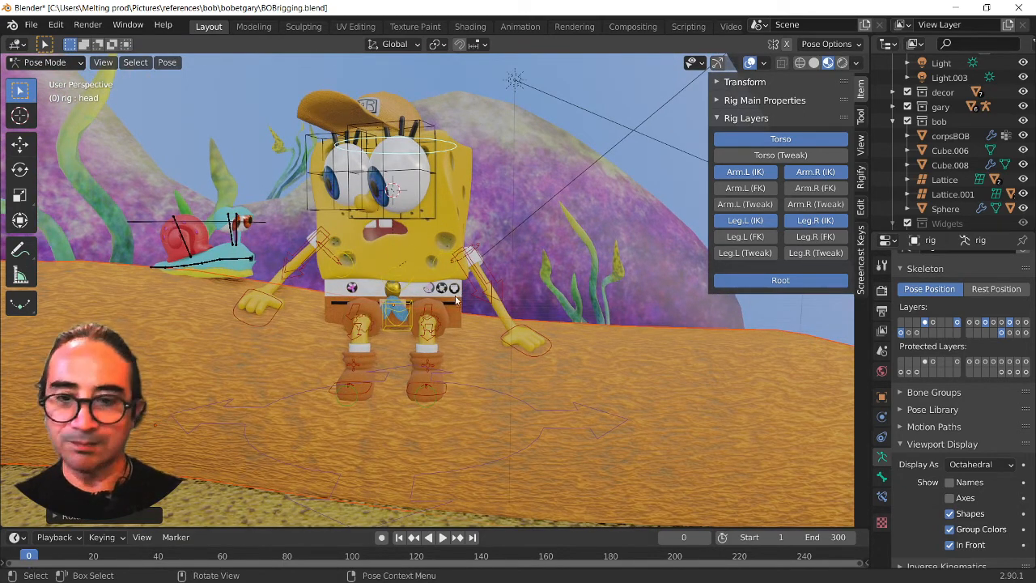
Exclude the gary and decor collections from the view layer to isolate the posed character and view it closer.
{"action": "scroll", "coordinate": [671, 354], "scroll_direction": "down", "scroll_amount": 3}
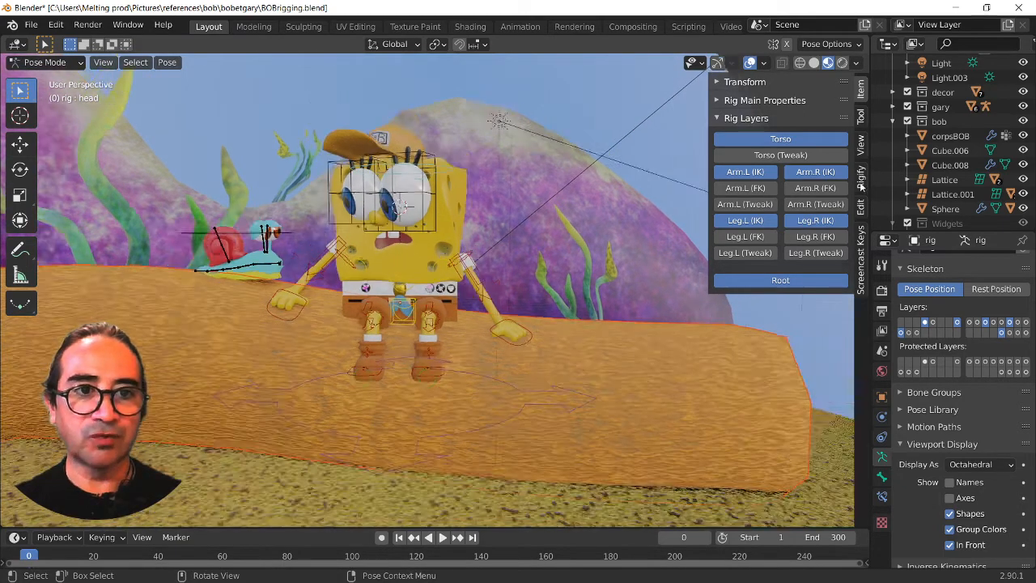
{"action": "left_click", "coordinate": [908, 106]}
{"action": "left_click", "coordinate": [908, 92]}
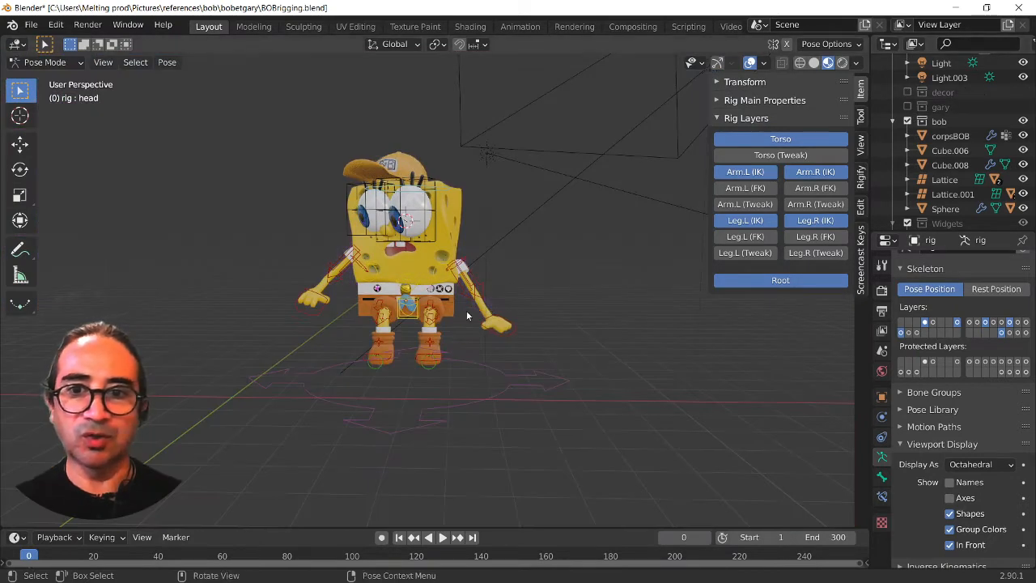
{"action": "middle_click_drag", "start_coordinate": [466, 310], "coordinate": [486, 374]}
{"action": "scroll", "coordinate": [486, 373], "scroll_direction": "up", "scroll_amount": 3}
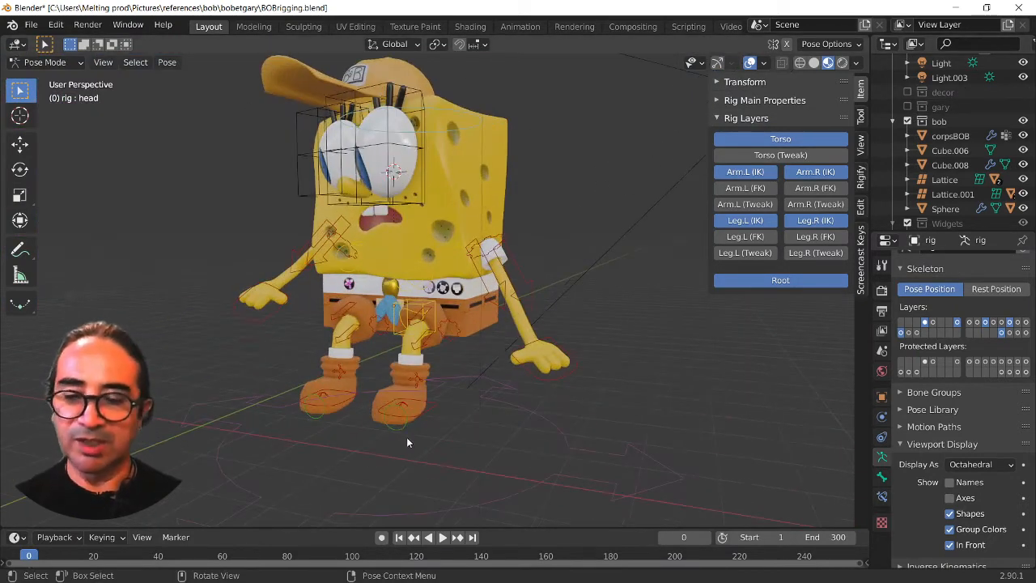
Leave pose mode and open the corpsBOB body mesh for editing, with the shoes in close view.
{"action": "middle_click_drag", "start_coordinate": [406, 437], "coordinate": [426, 335]}
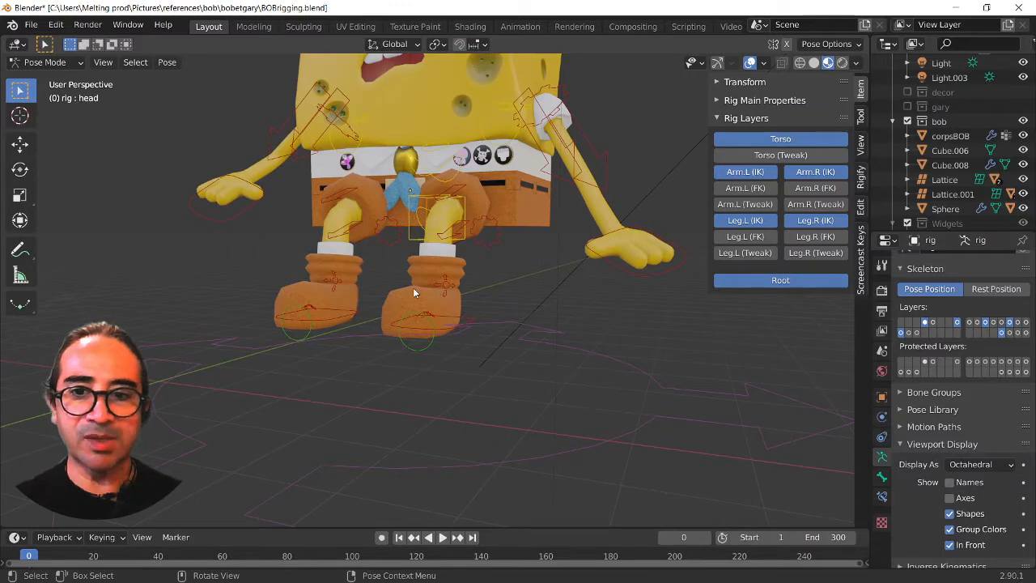
{"action": "key", "text": "ctrl+Tab"}
{"action": "left_click", "coordinate": [548, 228]}
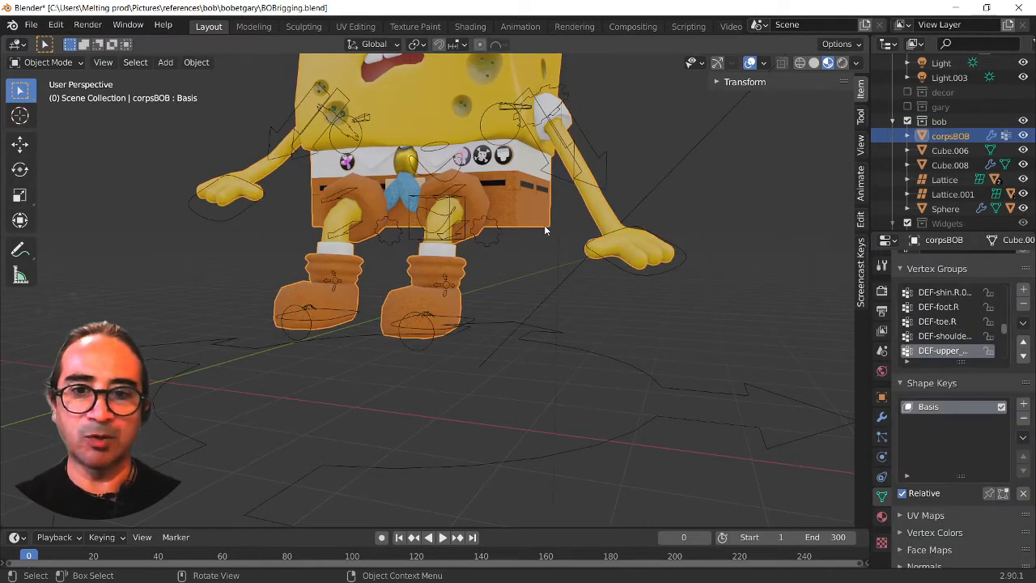
{"action": "middle_click_drag", "start_coordinate": [490, 212], "coordinate": [462, 361]}
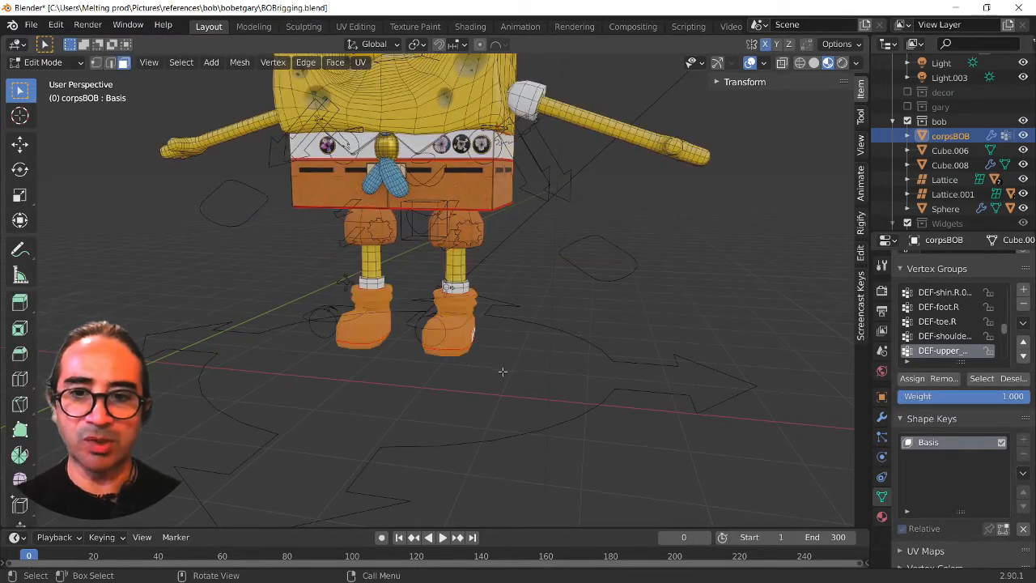
{"action": "scroll", "coordinate": [491, 397], "scroll_direction": "up", "scroll_amount": 5}
{"action": "middle_click_drag", "start_coordinate": [503, 411], "coordinate": [441, 399]}
Select a face on the side of the near shoe and extend the selection to all linked shoe geometry.
{"action": "left_click", "coordinate": [442, 399]}
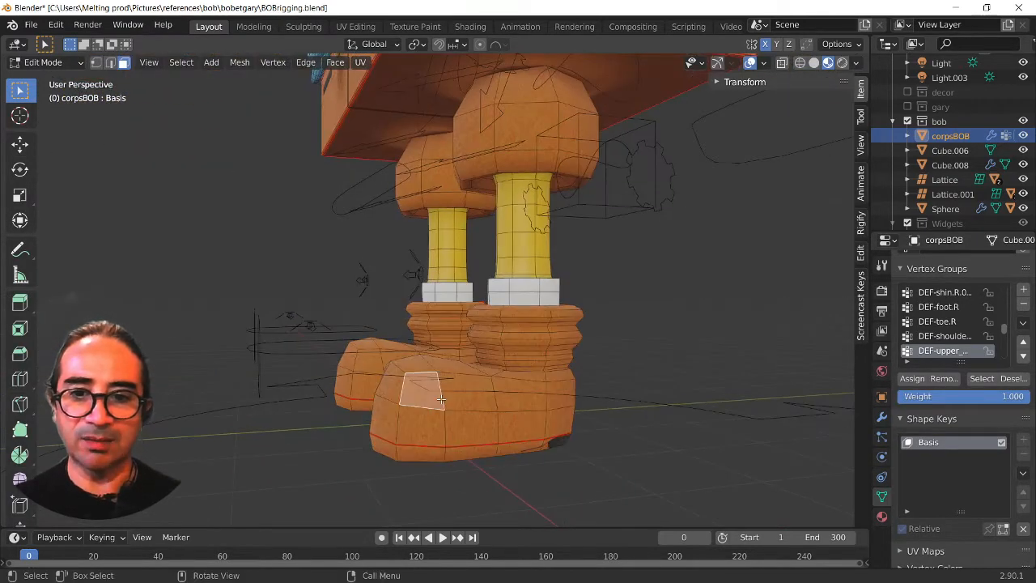
{"action": "left_click", "coordinate": [112, 64]}
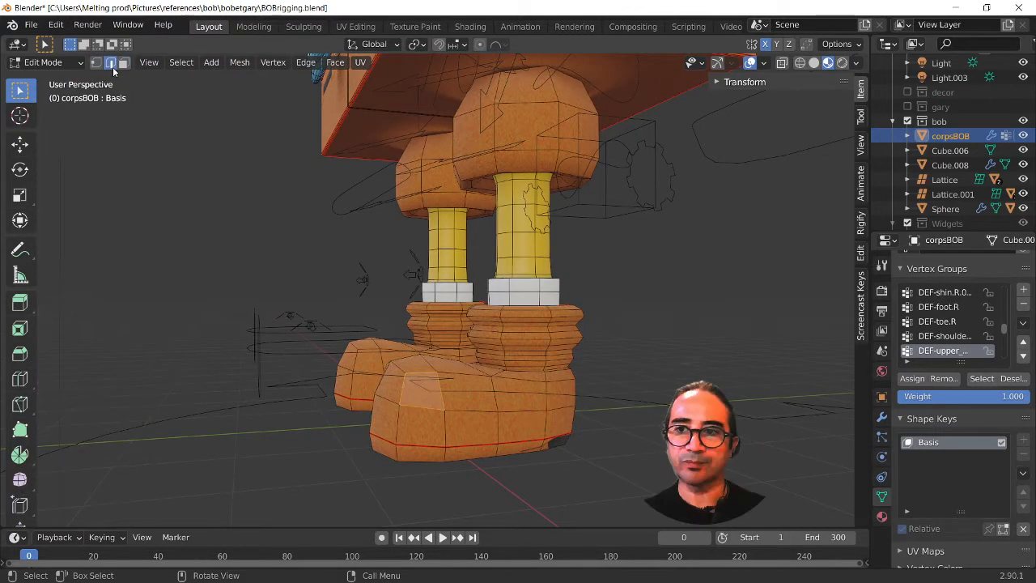
{"action": "left_click", "coordinate": [123, 63]}
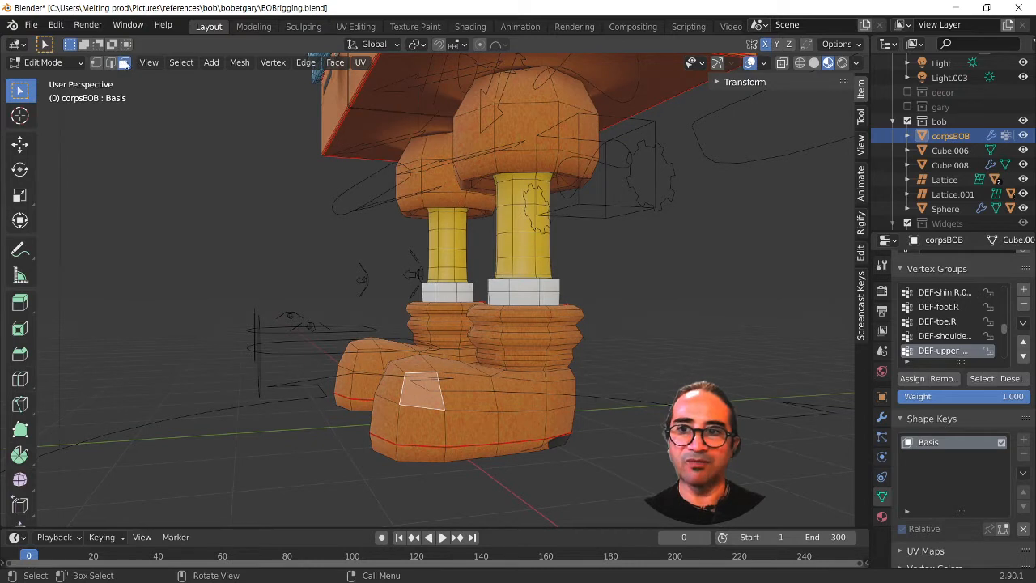
{"action": "left_click", "coordinate": [454, 423]}
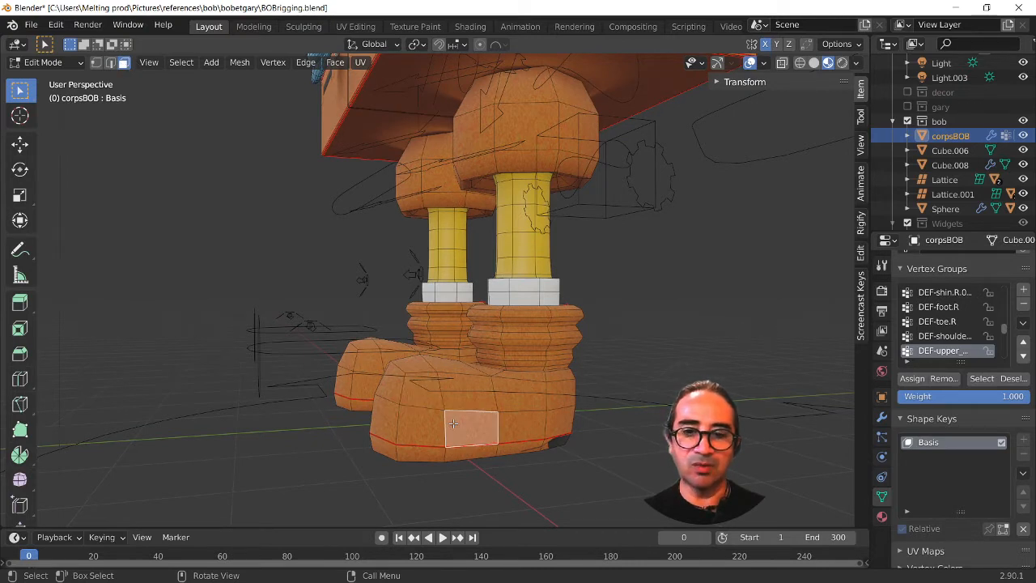
{"action": "key", "text": "ctrl+l"}
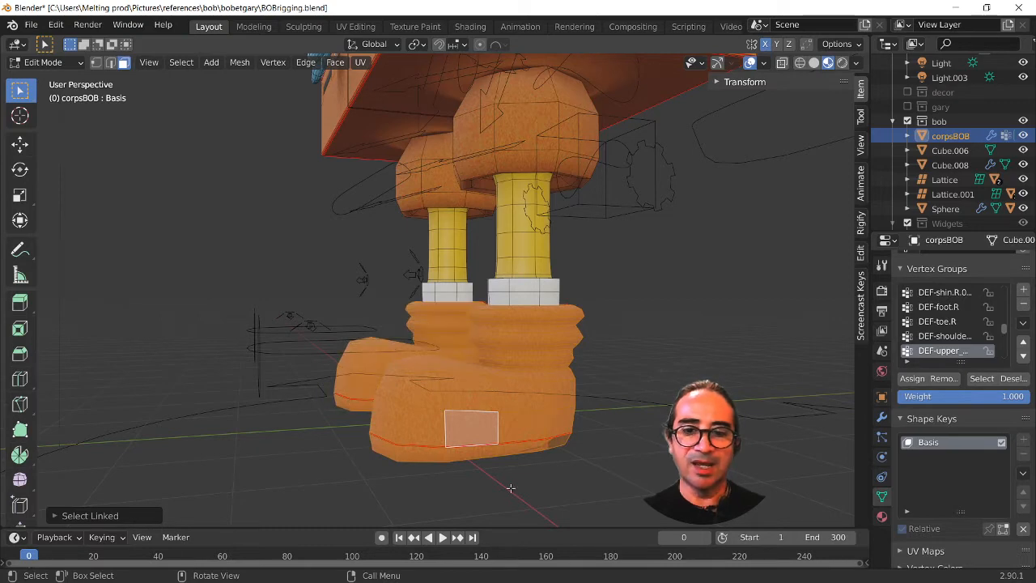
Switch to edge selection and select the seam loop around the sole of the near shoe.
{"action": "middle_click_drag", "start_coordinate": [514, 491], "coordinate": [565, 333]}
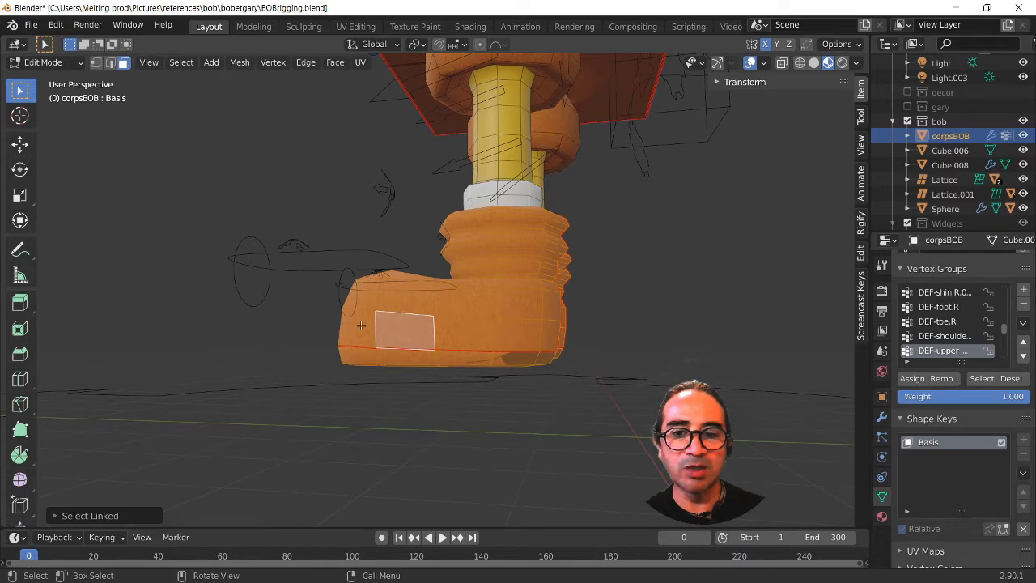
{"action": "scroll", "coordinate": [361, 326], "scroll_direction": "up", "scroll_amount": 2}
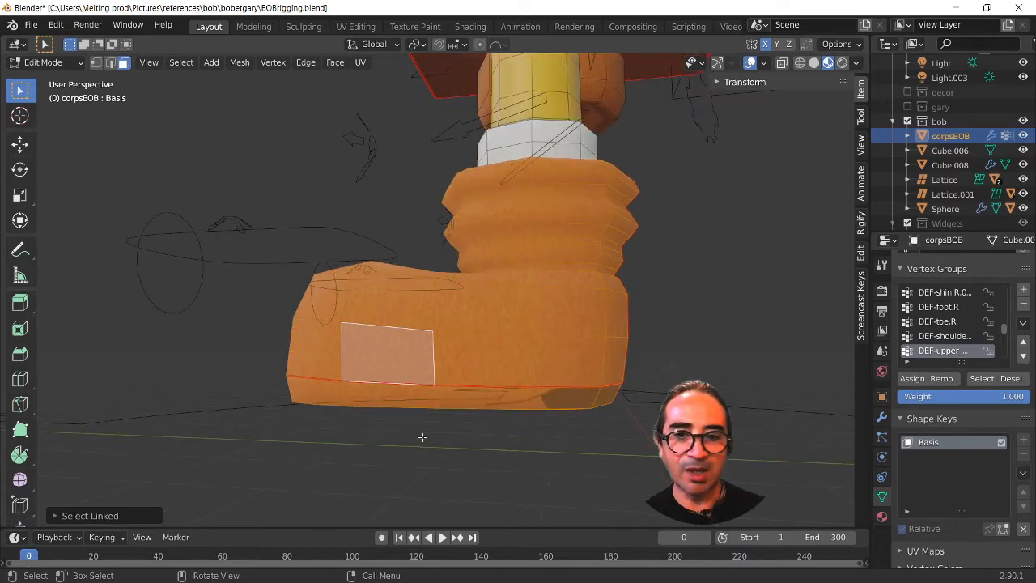
{"action": "middle_click_drag", "start_coordinate": [422, 437], "coordinate": [432, 399]}
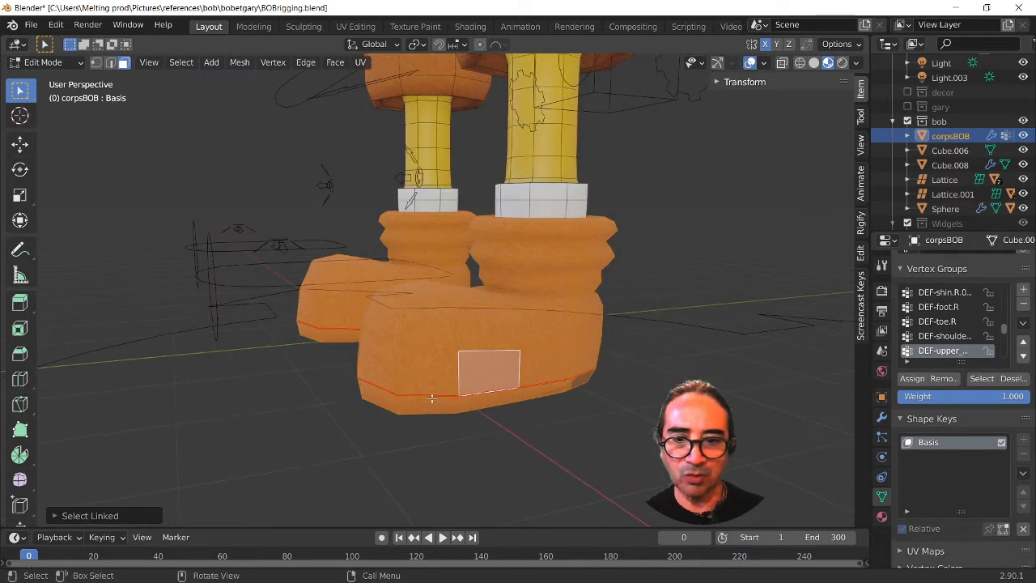
{"action": "key", "text": "2"}
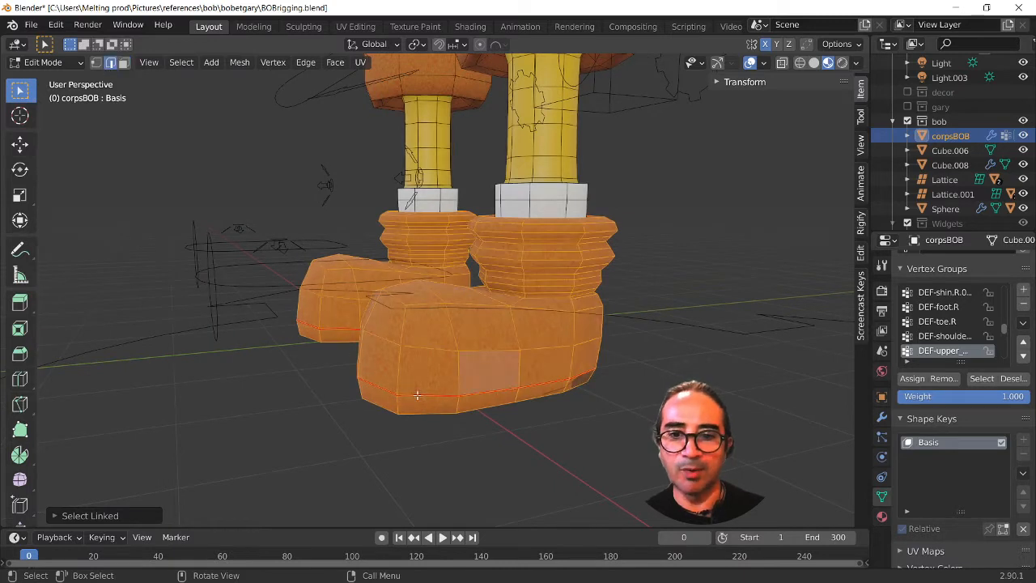
{"action": "left_click", "coordinate": [428, 394], "text": "alt"}
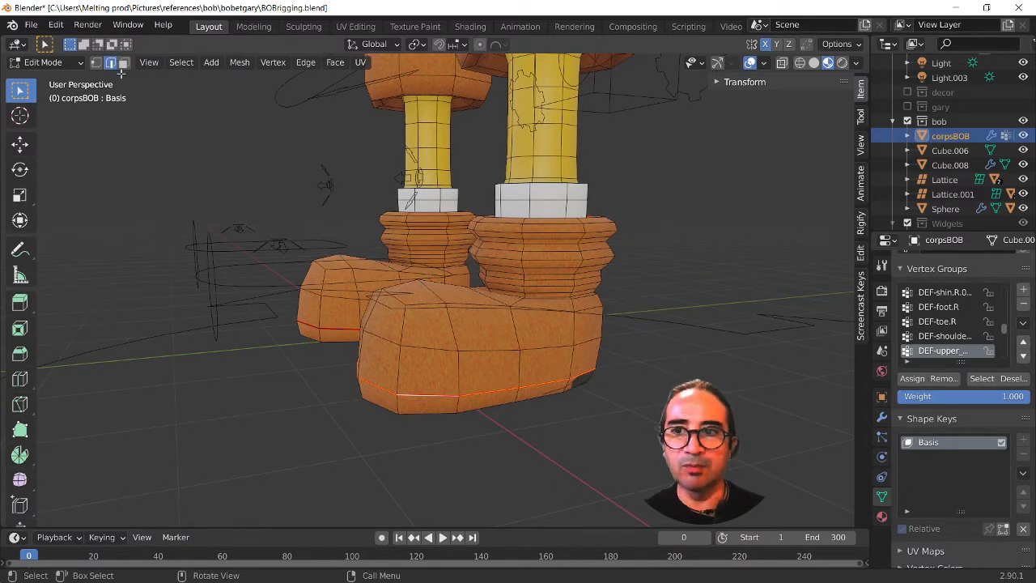
Switch back to face selection and select the linked faces of both shoes, including their soles.
{"action": "left_click", "coordinate": [123, 63]}
{"action": "middle_click_drag", "start_coordinate": [544, 384], "coordinate": [533, 366]}
{"action": "middle_click_drag", "start_coordinate": [354, 420], "coordinate": [340, 267]}
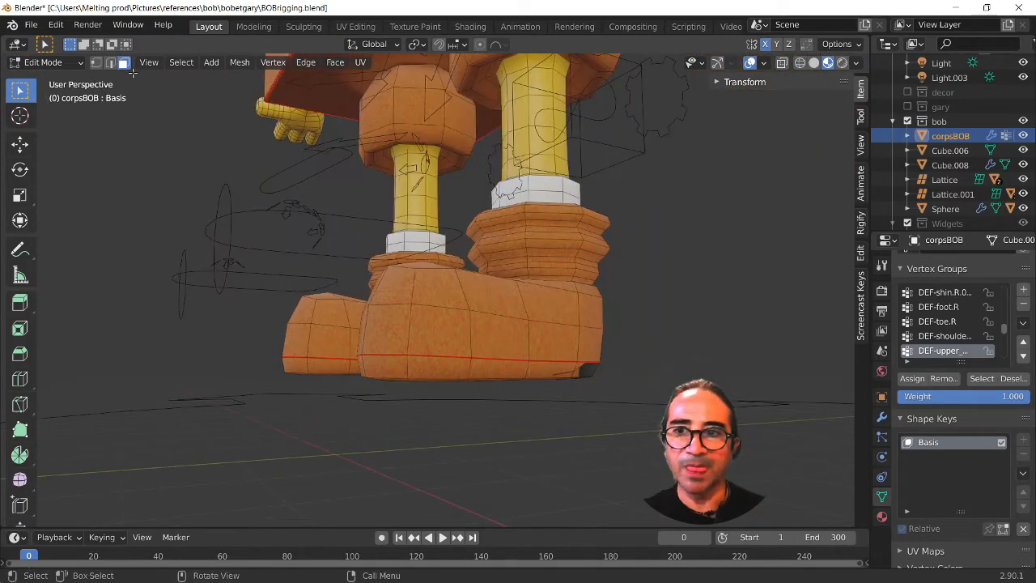
{"action": "key", "text": "l"}
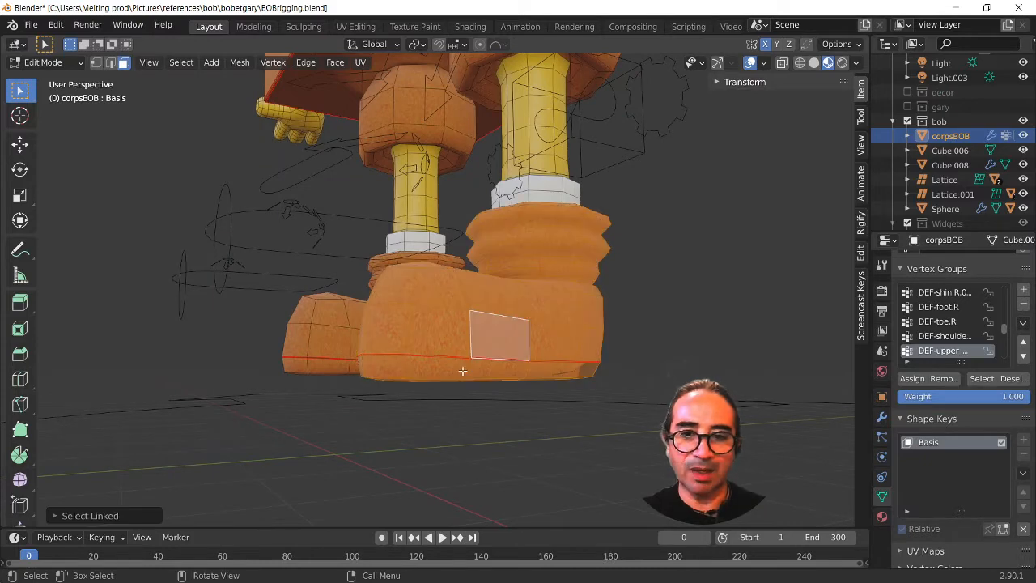
{"action": "key", "text": "l"}
{"action": "key", "text": "l"}
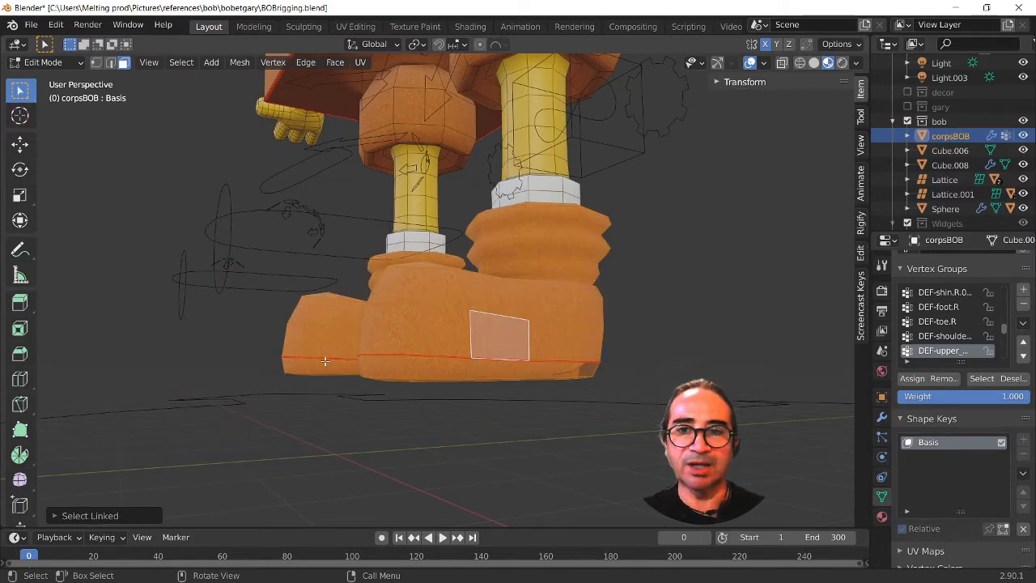
Open the UV Editing workspace and maximize the UV editor on the shoes' unwrapped islands.
{"action": "left_click", "coordinate": [359, 26]}
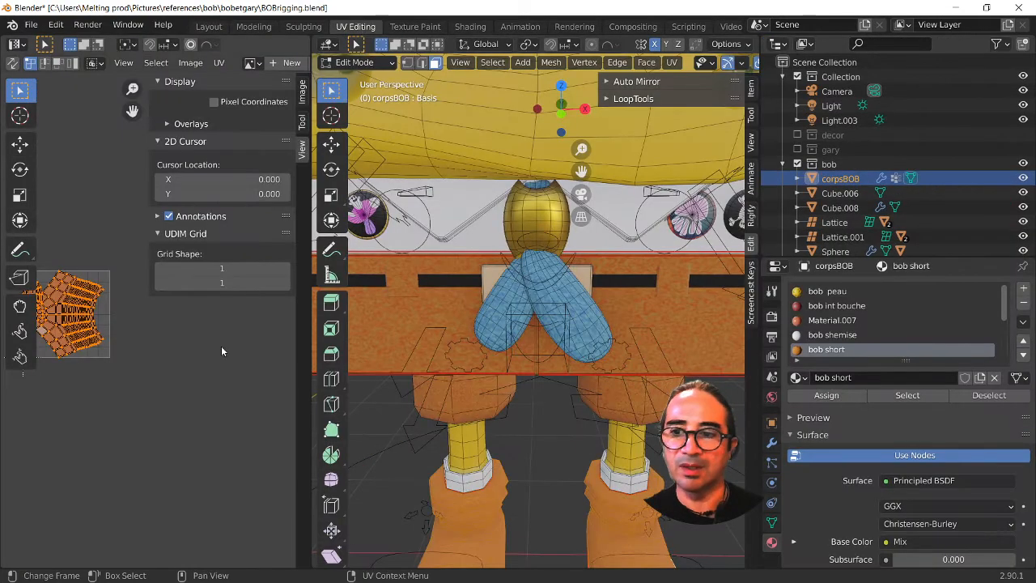
{"action": "scroll", "coordinate": [193, 411], "scroll_direction": "down", "scroll_amount": 2}
{"action": "key", "text": "ctrl+space"}
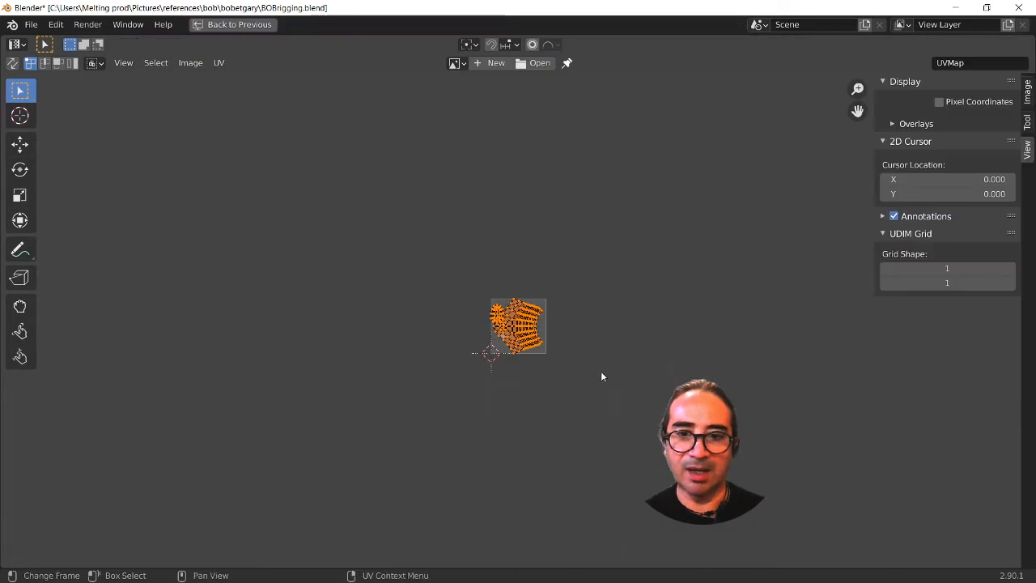
{"action": "scroll", "coordinate": [483, 411], "scroll_direction": "up", "scroll_amount": 8}
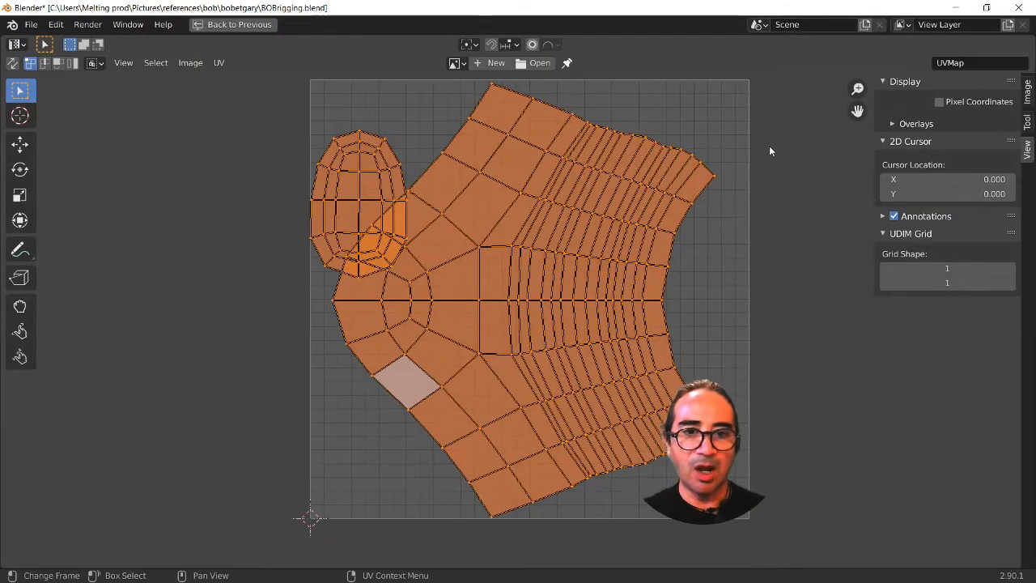
{"action": "left_click", "coordinate": [770, 146]}
{"action": "left_click_drag", "start_coordinate": [762, 122], "coordinate": [604, 262]}
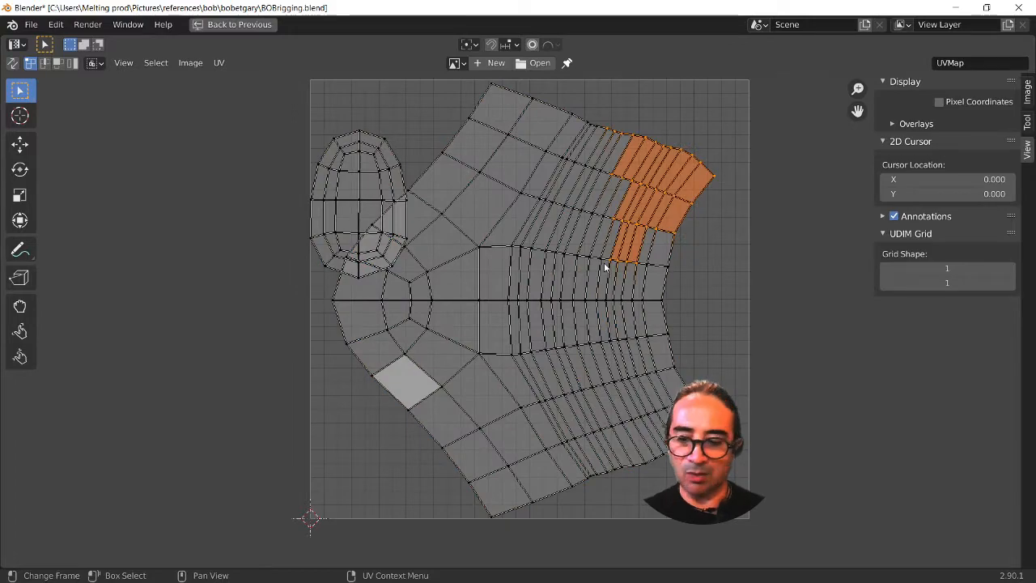
{"action": "key", "text": "ctrl+l"}
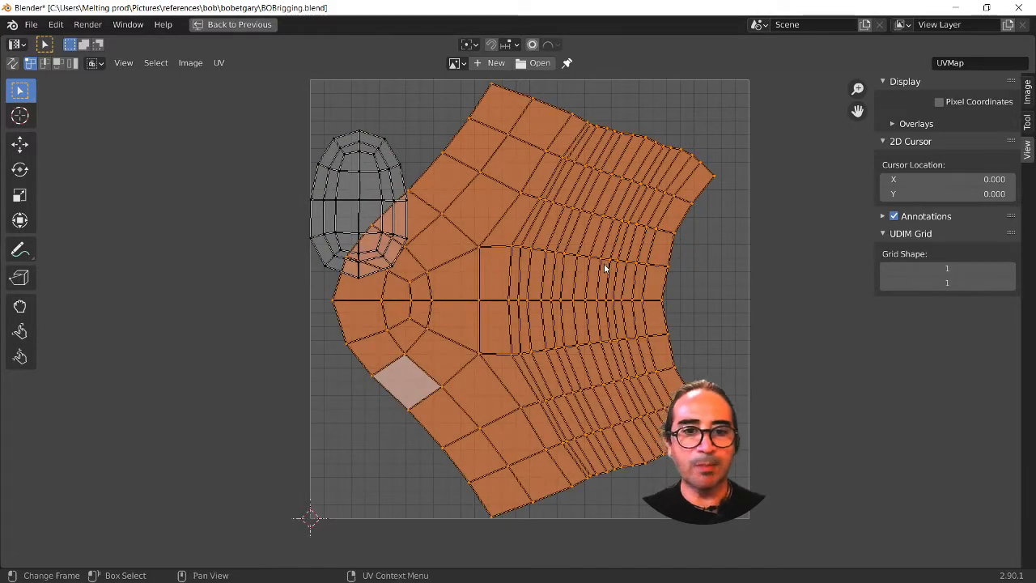
{"action": "left_click", "coordinate": [604, 263]}
{"action": "key", "text": "l"}
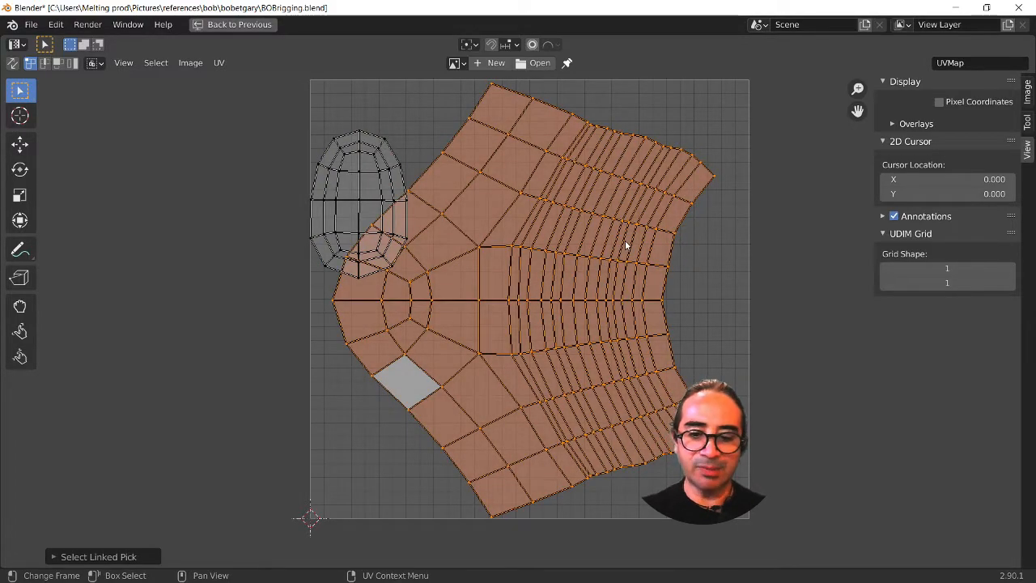
{"action": "key", "text": "g"}
{"action": "right_click", "coordinate": [585, 363]}
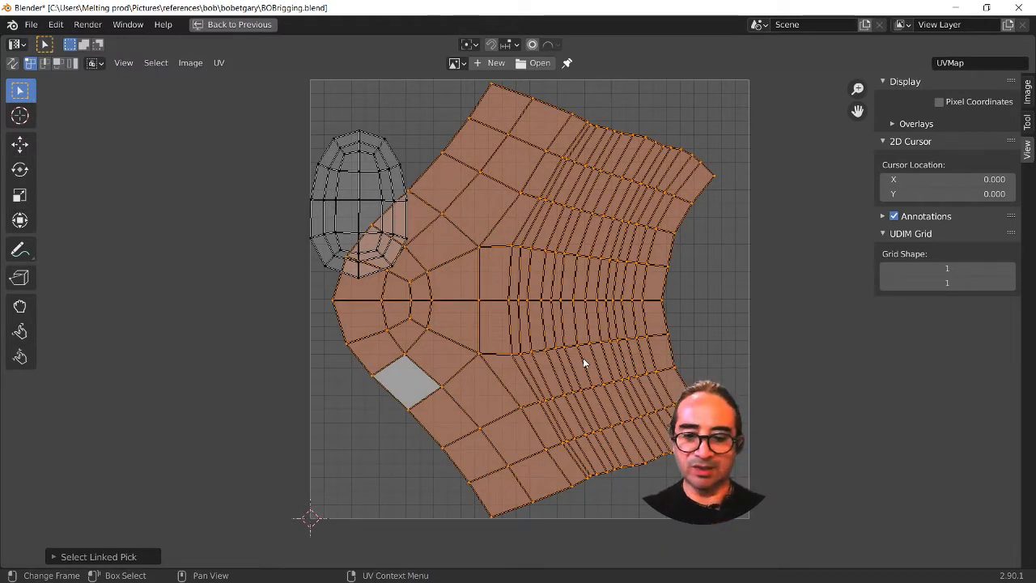
Select the large upper-shoe UV island and rotate it a quarter turn counterclockwise so its toe end points down.
{"action": "left_click_drag", "start_coordinate": [786, 128], "coordinate": [642, 279]}
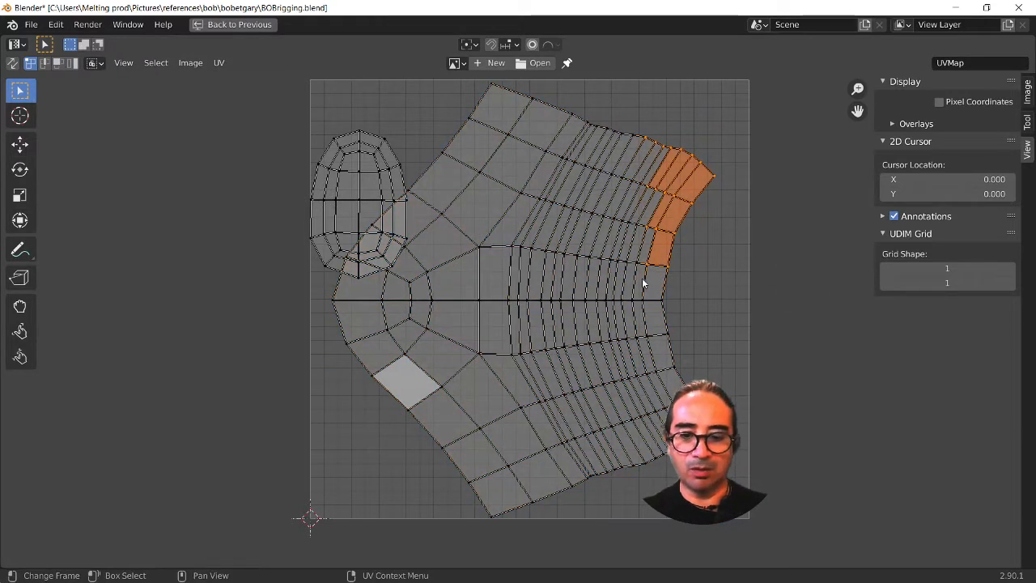
{"action": "key", "text": "ctrl+l"}
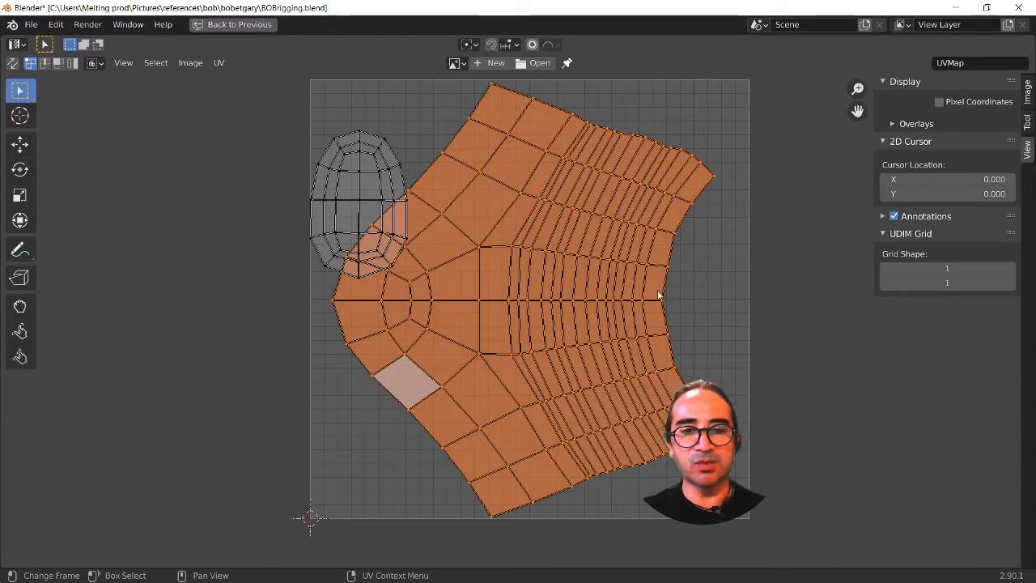
{"action": "key", "text": "r"}
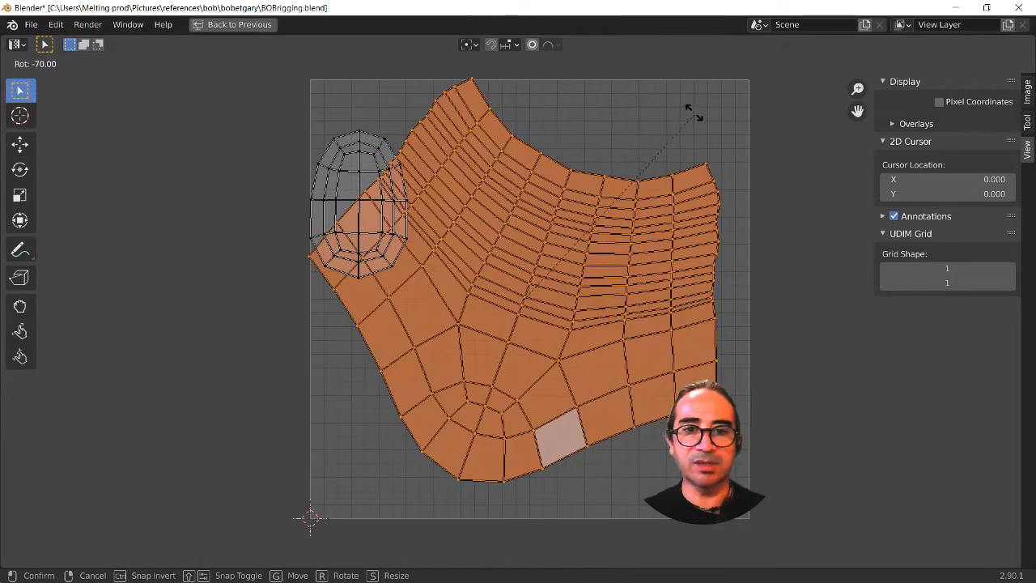
{"action": "left_click", "coordinate": [624, 71]}
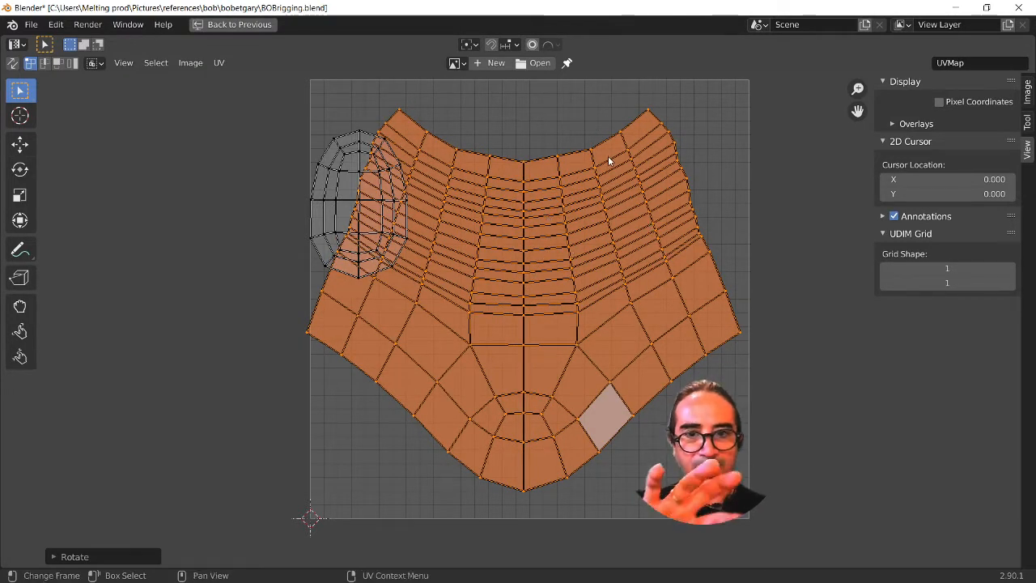
Scale the upper-shoe island to about 0.96 along X, shrink it along Y, and move it down about 0.11.
{"action": "key", "text": "s"}
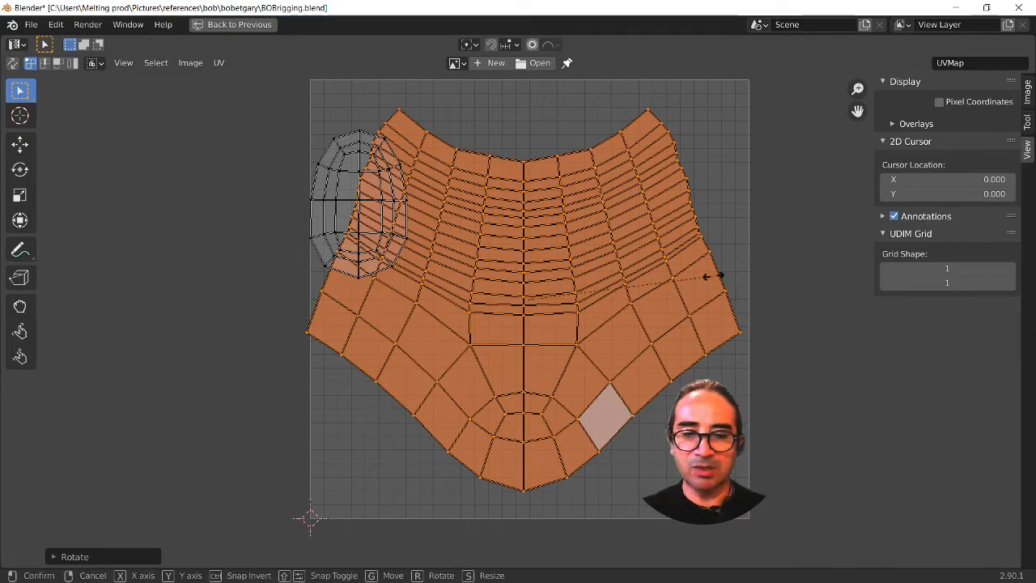
{"action": "key", "text": "x"}
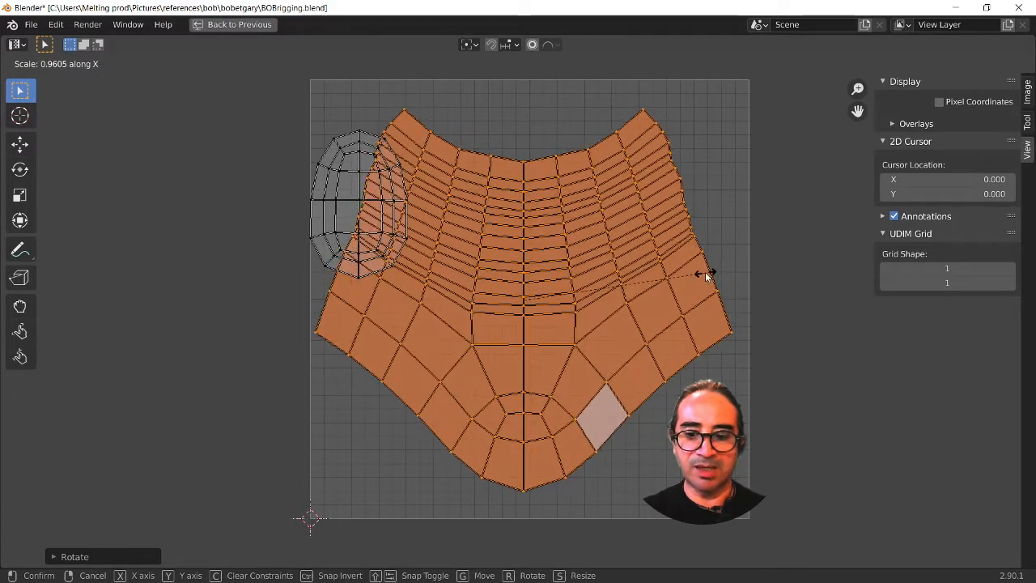
{"action": "left_click", "coordinate": [706, 276]}
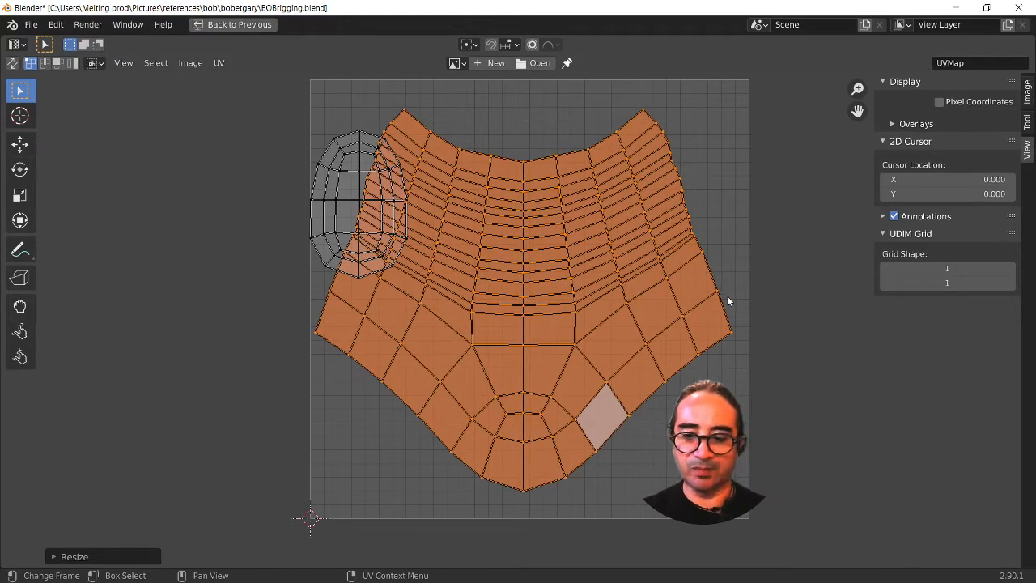
{"action": "key", "text": "s"}
{"action": "key", "text": "y"}
{"action": "key", "text": "g"}
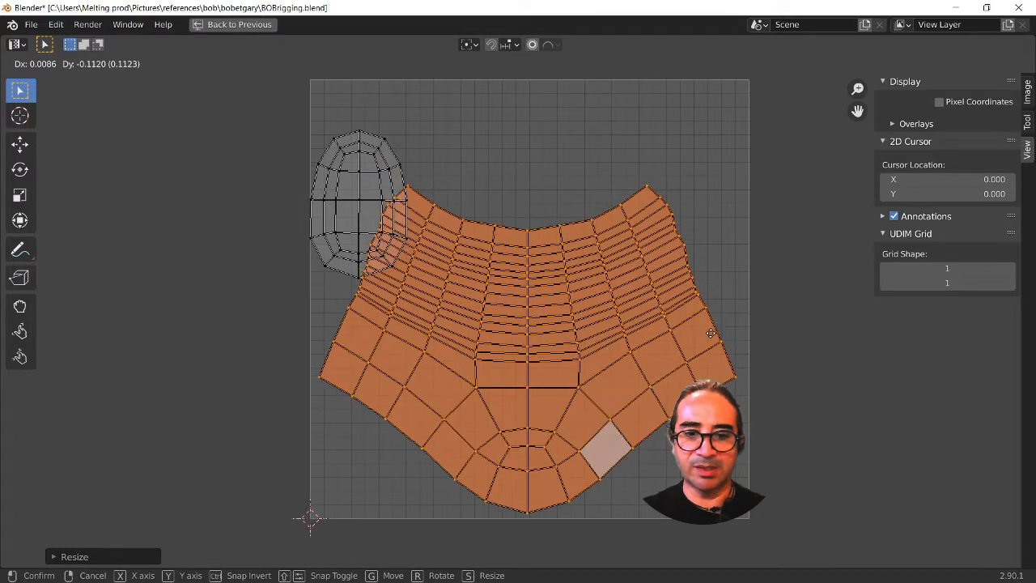
{"action": "left_click", "coordinate": [711, 336]}
Select the whole sole UV island and rotate it about a quarter turn so that it lies horizontally.
{"action": "left_click_drag", "start_coordinate": [284, 81], "coordinate": [381, 157]}
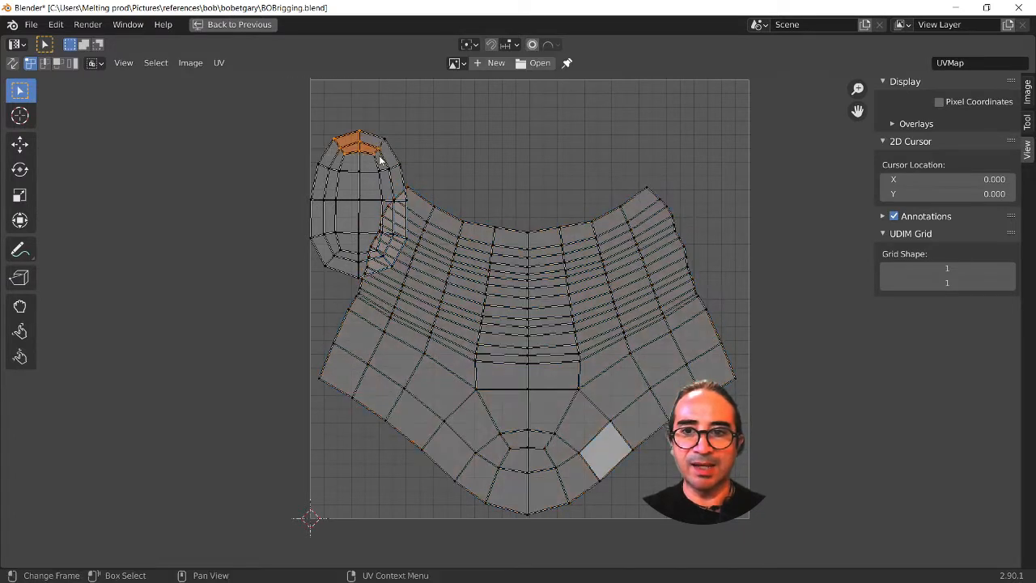
{"action": "key", "text": "ctrl+l"}
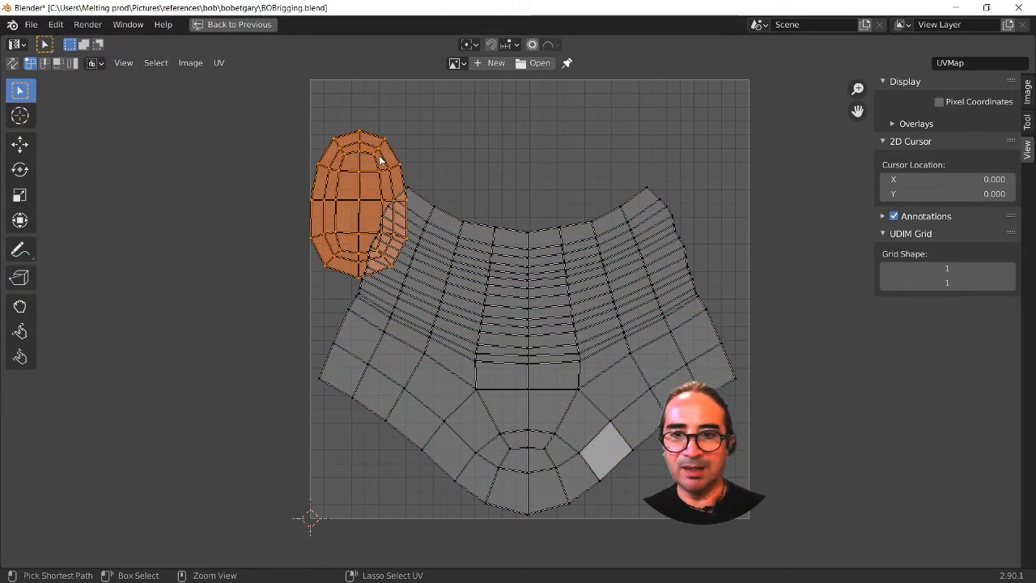
{"action": "key", "text": "r"}
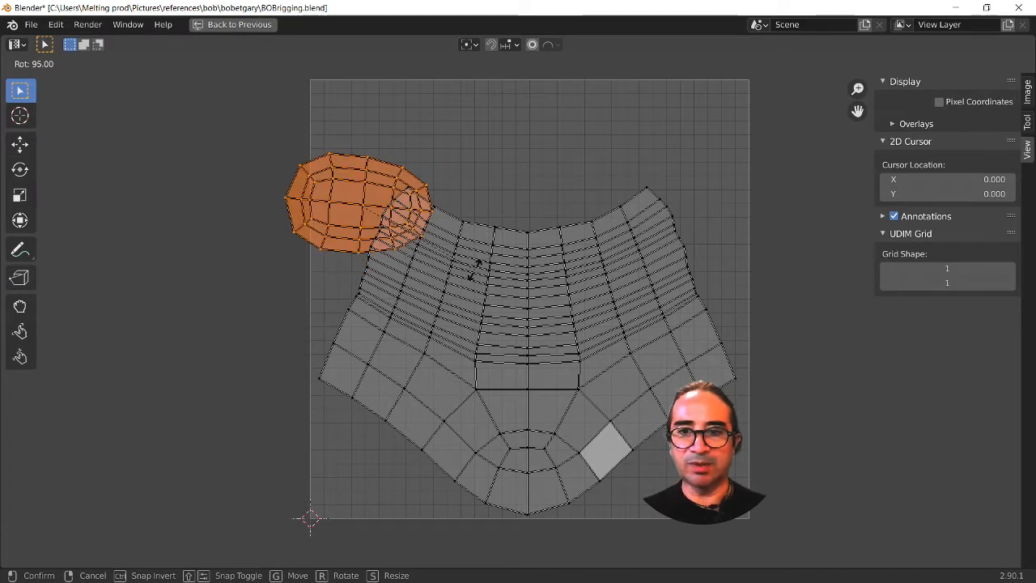
{"action": "left_click", "coordinate": [478, 235]}
{"action": "key", "text": "r"}
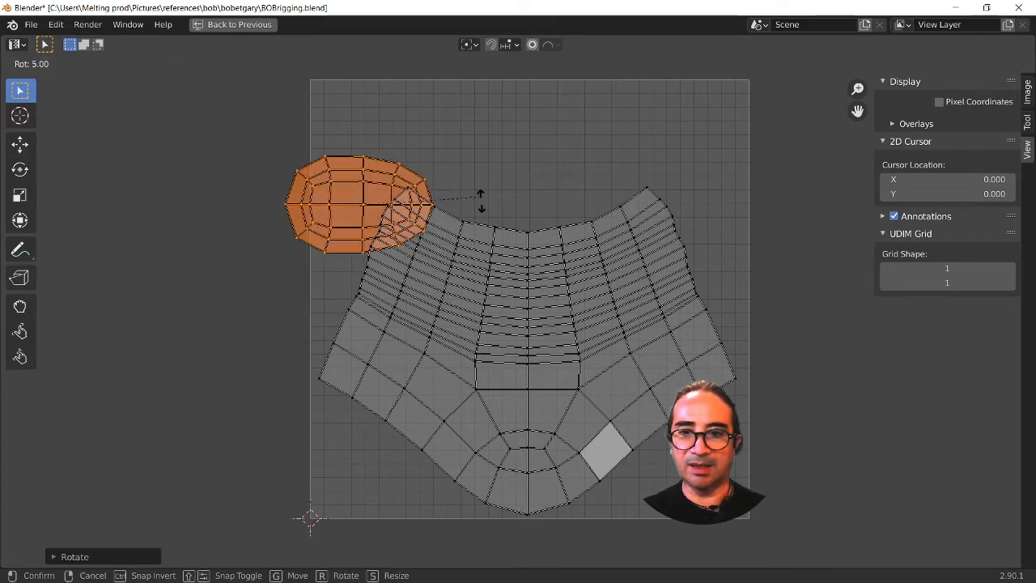
{"action": "left_click", "coordinate": [482, 195]}
Move the sole island into the empty space centred above the upper-shoe island and enlarge it.
{"action": "key", "text": "g"}
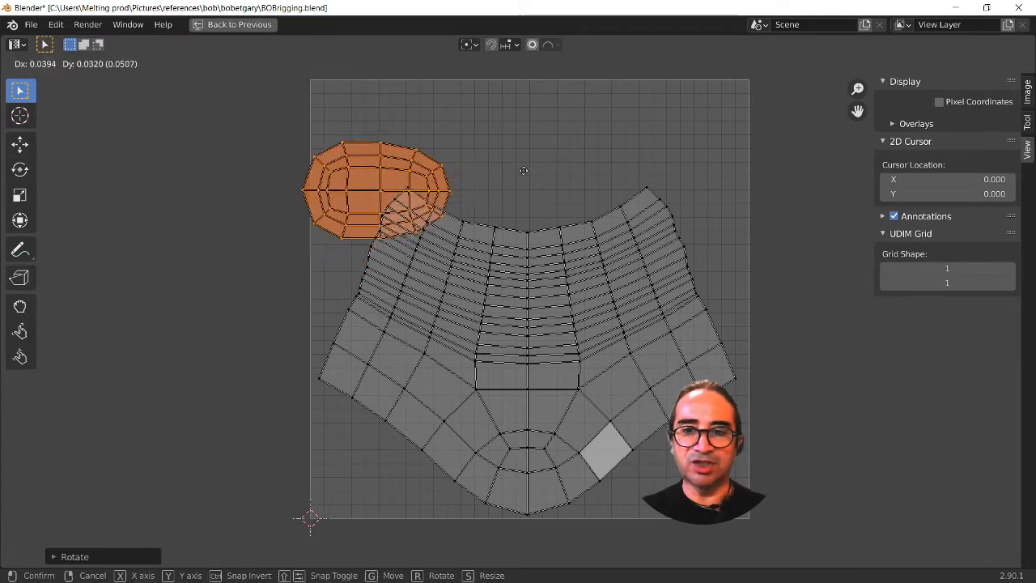
{"action": "left_click", "coordinate": [647, 133]}
{"action": "key", "text": "s"}
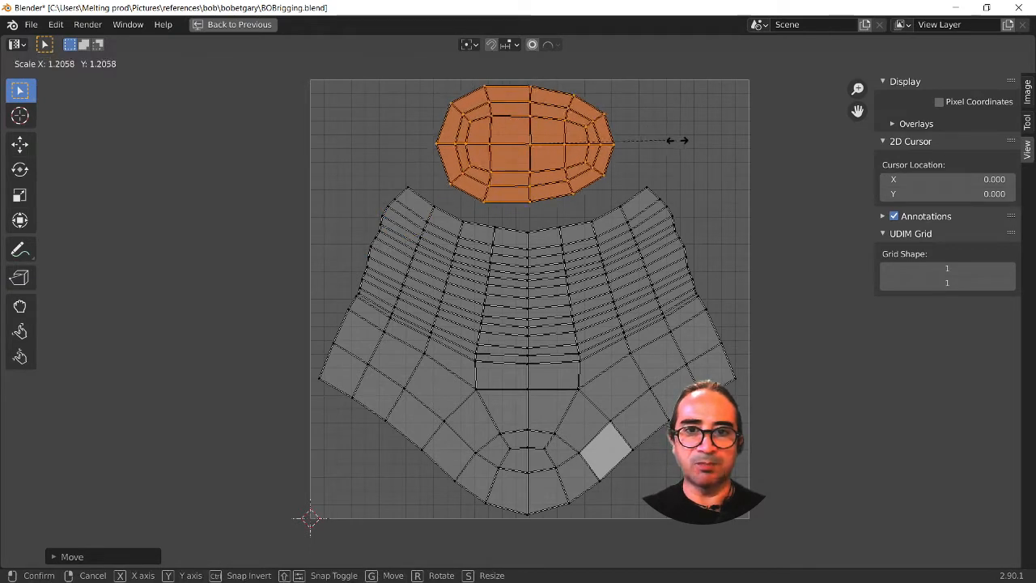
{"action": "left_click", "coordinate": [679, 144]}
{"action": "key", "text": "g"}
{"action": "left_click", "coordinate": [687, 149]}
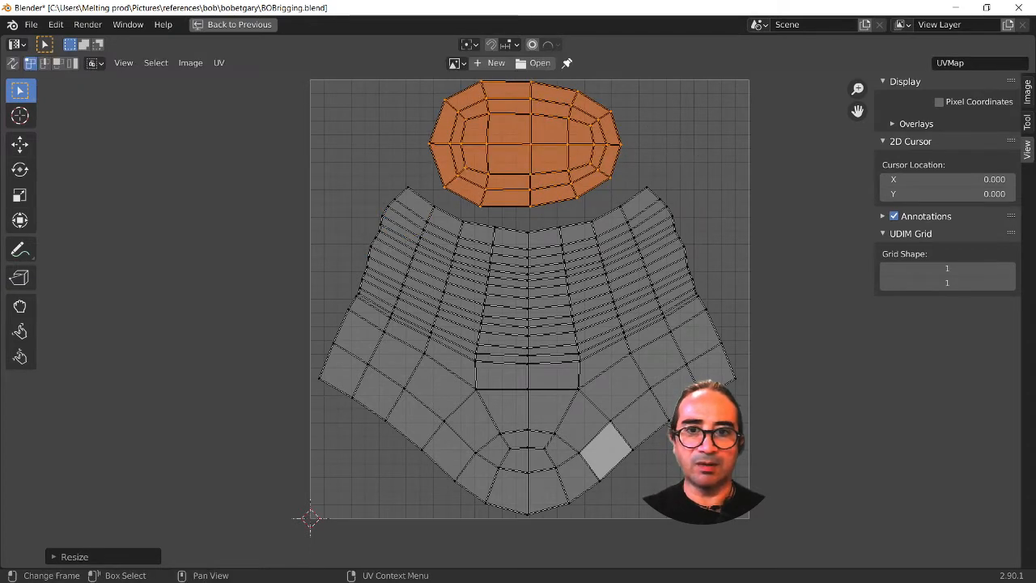
Fine-tune the sole island's size and position so it fills the gap under the UV square's upper border without overlapping.
{"action": "key", "text": "s"}
{"action": "left_click", "coordinate": [706, 154]}
{"action": "key", "text": "g"}
{"action": "left_click", "coordinate": [710, 158]}
{"action": "key", "text": "s"}
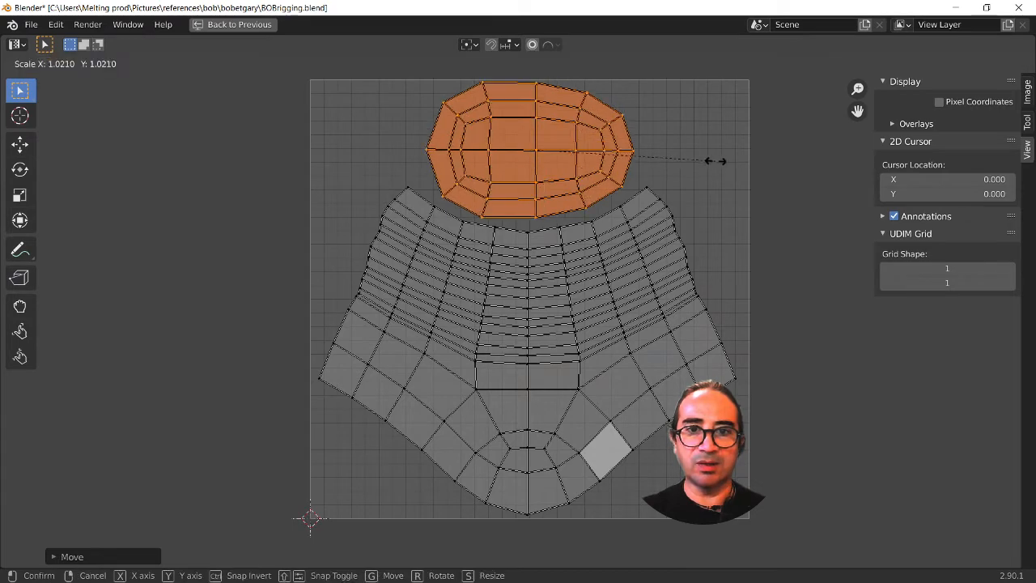
{"action": "left_click", "coordinate": [714, 162]}
{"action": "scroll", "coordinate": [558, 306], "scroll_direction": "down", "scroll_amount": 2}
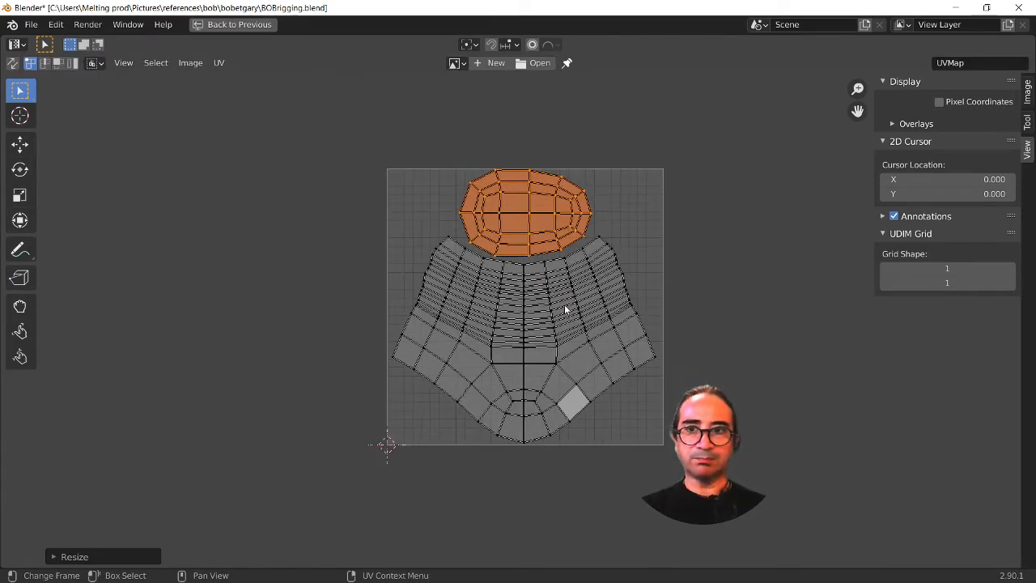
Restore the split workspace layout and save the file, returning the character to Object Mode.
{"action": "left_click", "coordinate": [240, 24]}
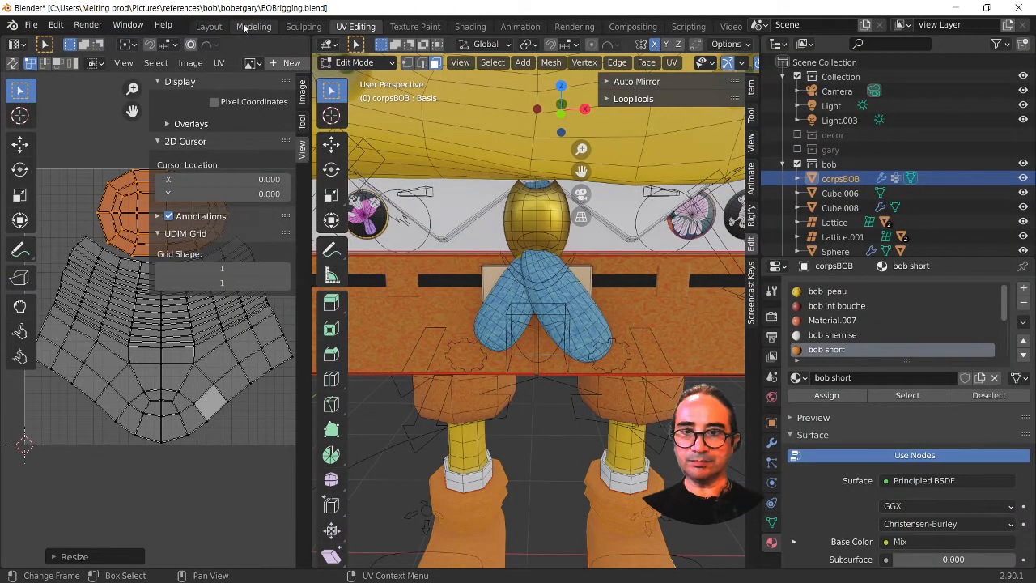
{"action": "scroll", "coordinate": [534, 324], "scroll_direction": "down", "scroll_amount": 3}
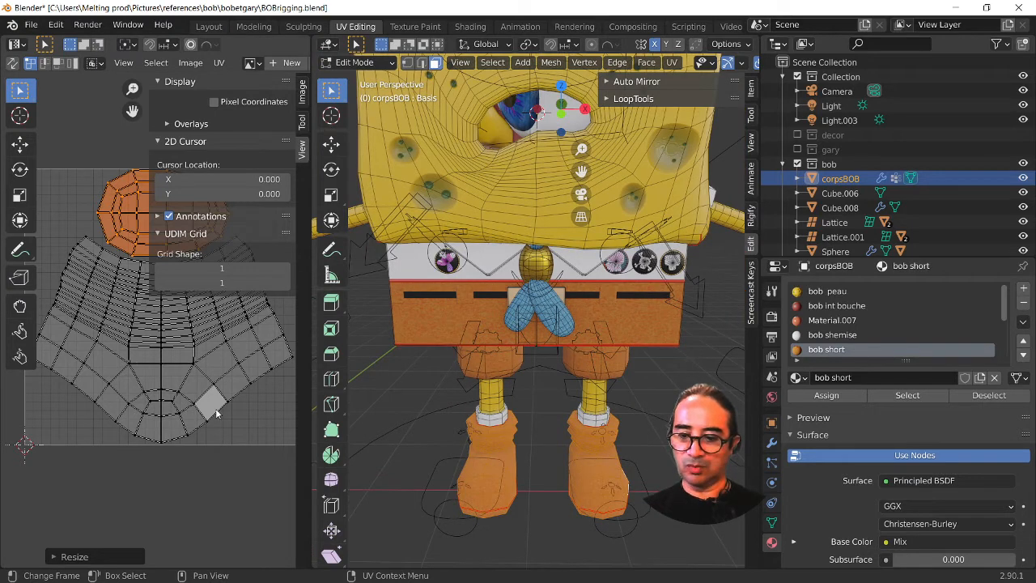
{"action": "key", "text": "ctrl+s"}
{"action": "key", "text": "Tab"}
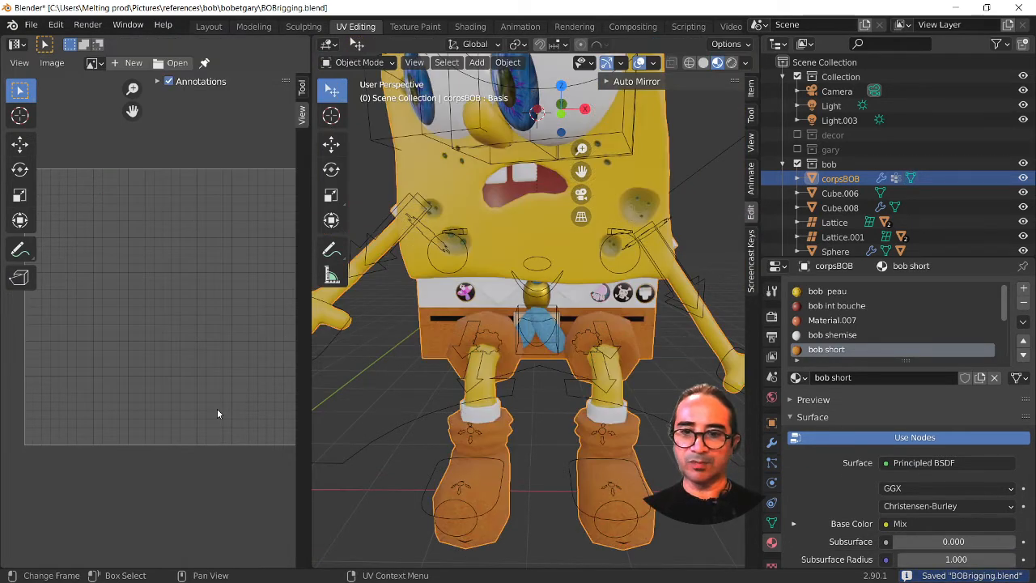
Open the Texture Paint workspace and widen its 3D viewport by narrowing the image editor beside it.
{"action": "mouse_move", "coordinate": [600, 470]}
{"action": "middle_mouse_down"}
{"action": "mouse_move", "coordinate": [647, 486]}
{"action": "mouse_move", "coordinate": [615, 454]}
{"action": "middle_mouse_up"}
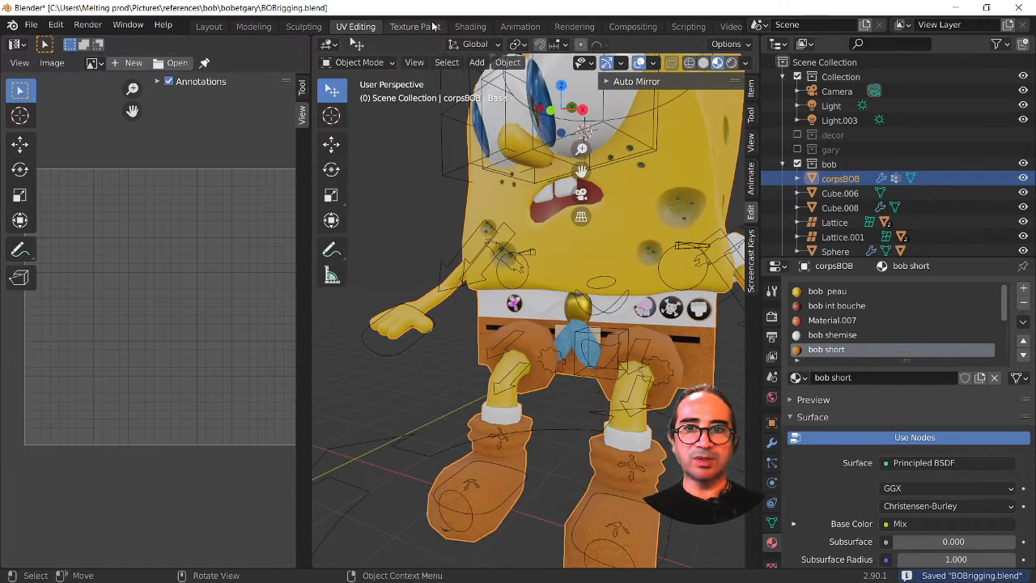
{"action": "left_click", "coordinate": [415, 26]}
{"action": "scroll", "coordinate": [356, 290], "scroll_direction": "down", "scroll_amount": 4}
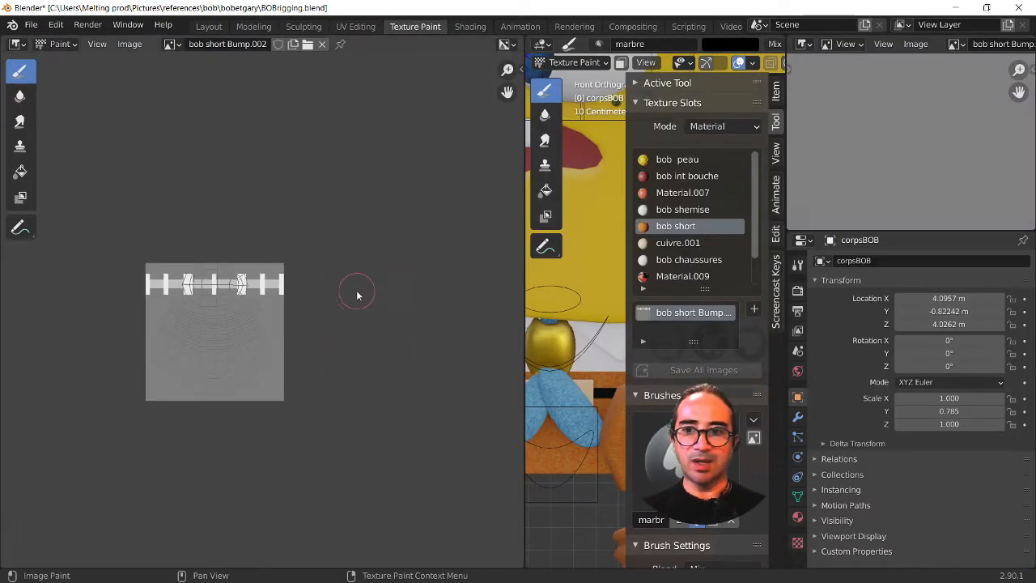
{"action": "scroll", "coordinate": [315, 307], "scroll_direction": "up", "scroll_amount": 2}
{"action": "left_click_drag", "start_coordinate": [524, 279], "coordinate": [333, 280]}
{"action": "scroll", "coordinate": [579, 295], "scroll_direction": "down", "scroll_amount": 4}
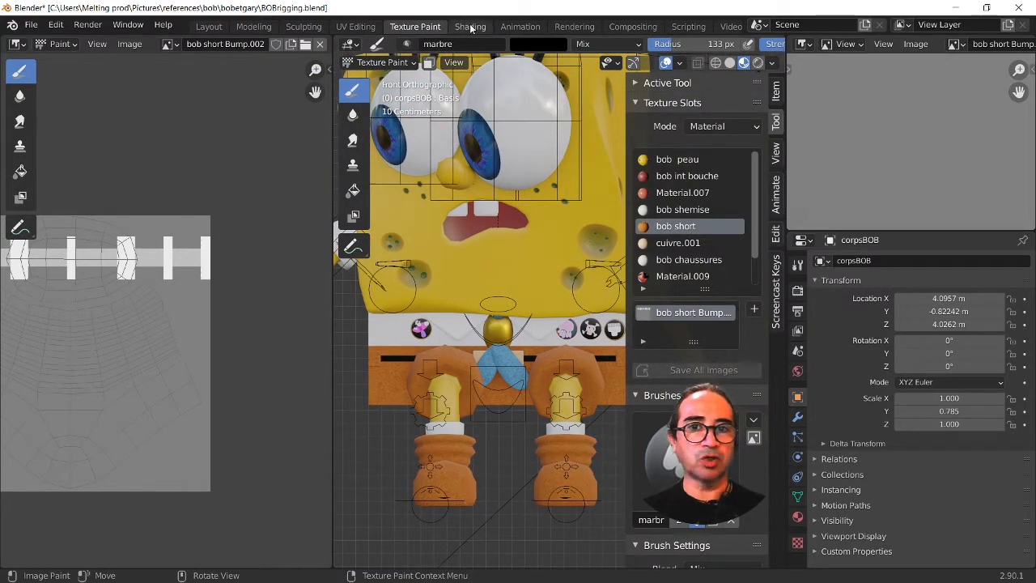
{"action": "middle_click_drag", "start_coordinate": [591, 469], "coordinate": [536, 485]}
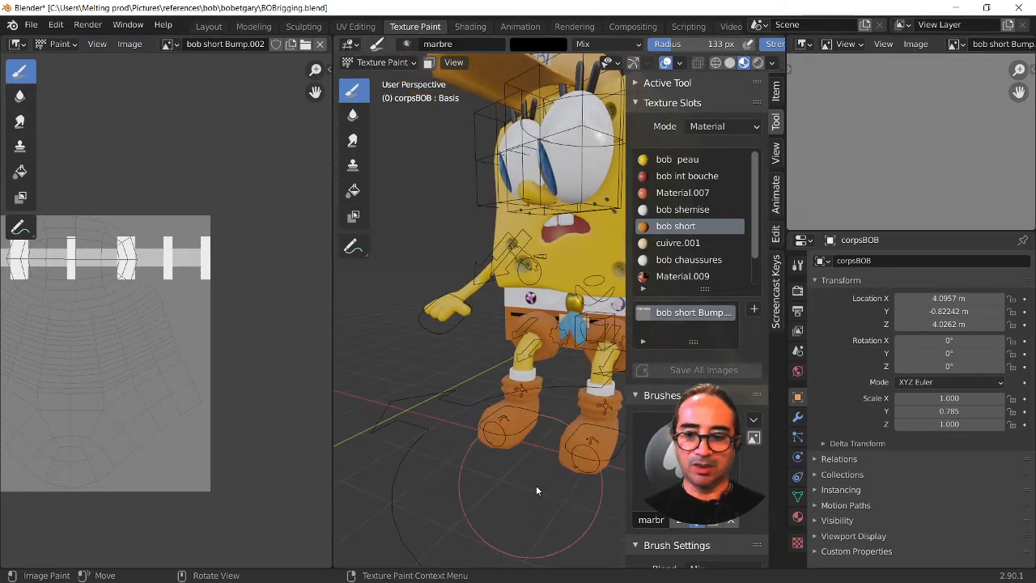
Put the body mesh in Edit Mode with the shoe faces selected and create a new material in an added slot.
{"action": "key", "text": "Tab"}
{"action": "scroll", "coordinate": [614, 468], "scroll_direction": "up", "scroll_amount": 3}
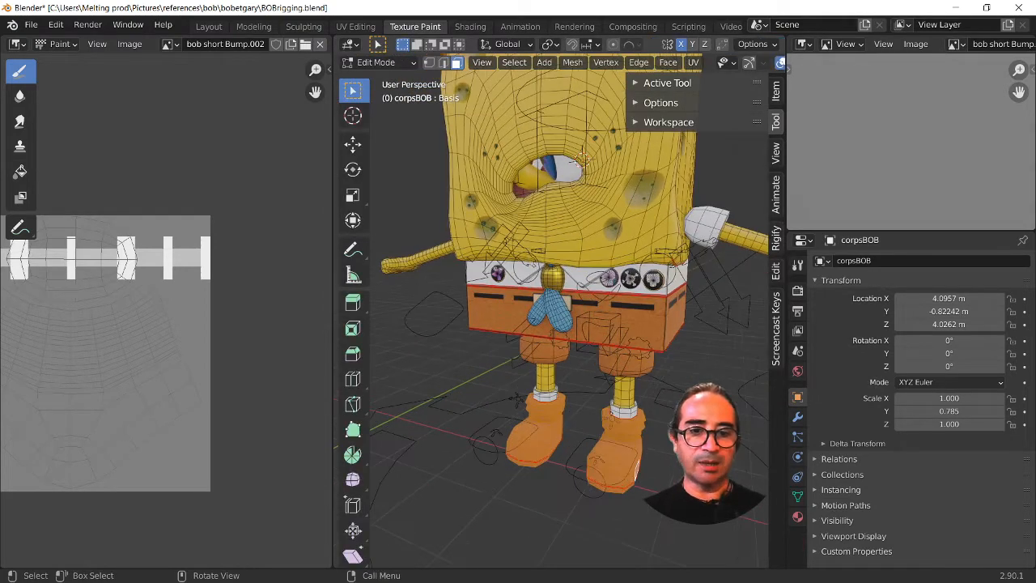
{"action": "scroll", "coordinate": [591, 328], "scroll_direction": "up", "scroll_amount": 2}
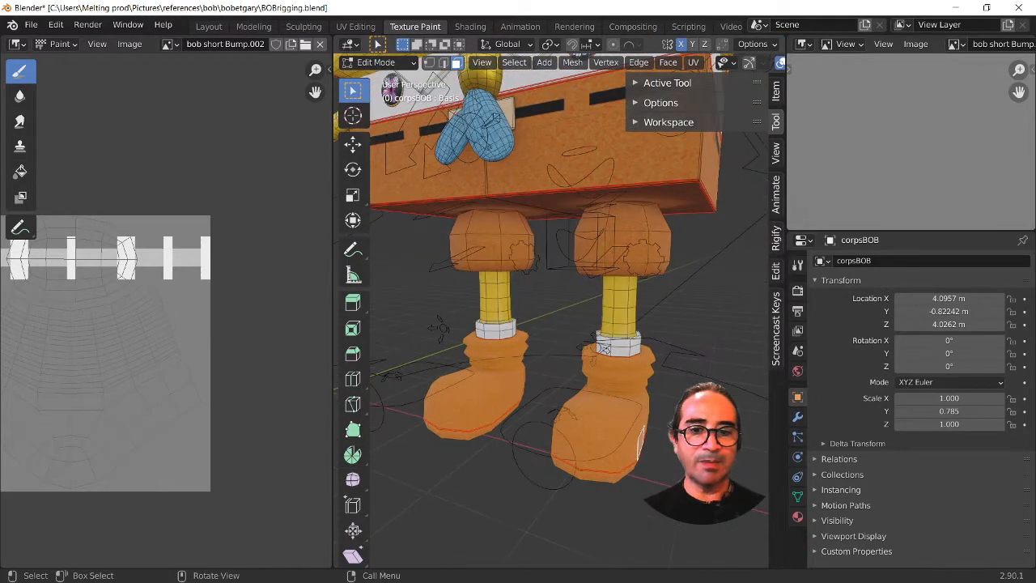
{"action": "left_click", "coordinate": [798, 517]}
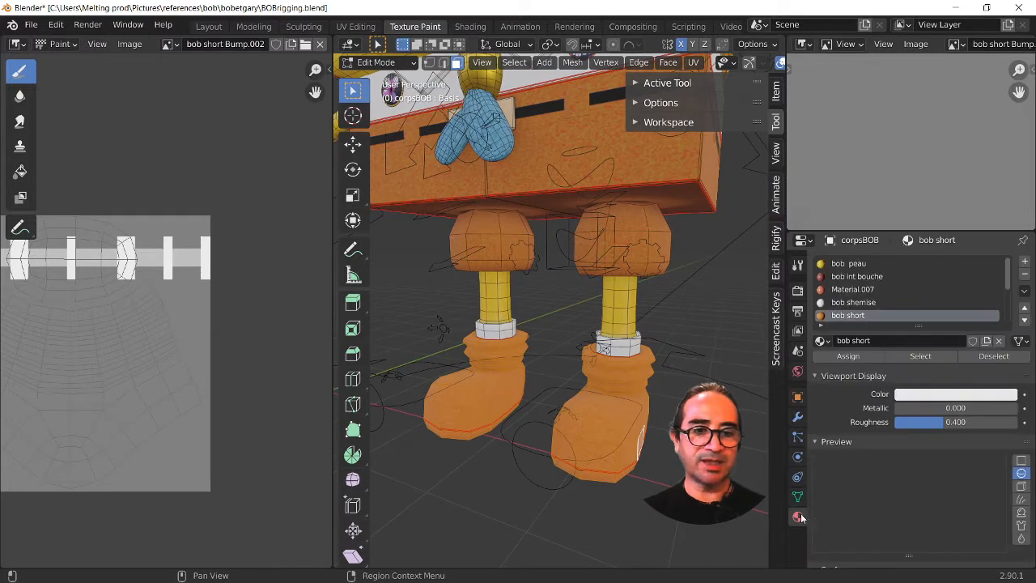
{"action": "left_click", "coordinate": [1025, 261]}
{"action": "left_click", "coordinate": [870, 340]}
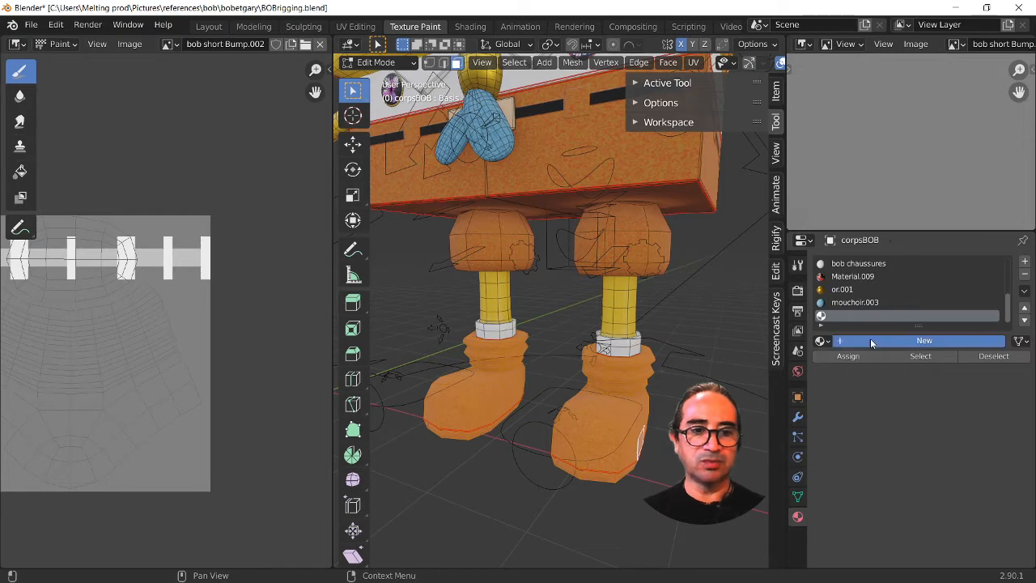
Rename the new material "bob -godasses" and assign it to the selected shoe faces.
{"action": "left_click", "coordinate": [869, 340]}
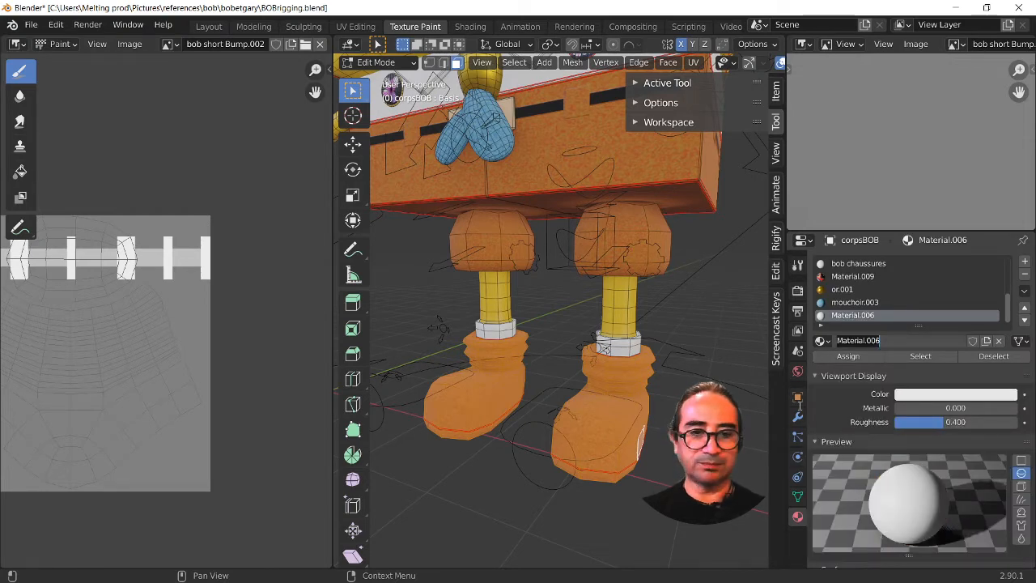
{"action": "type", "text": "\""}
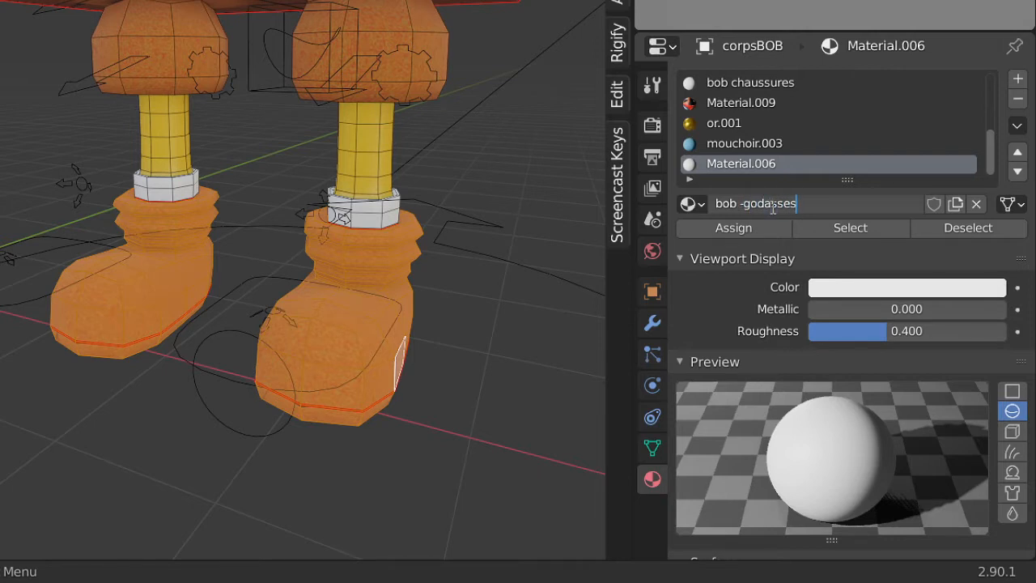
{"action": "key", "text": "Return"}
{"action": "left_click", "coordinate": [734, 228]}
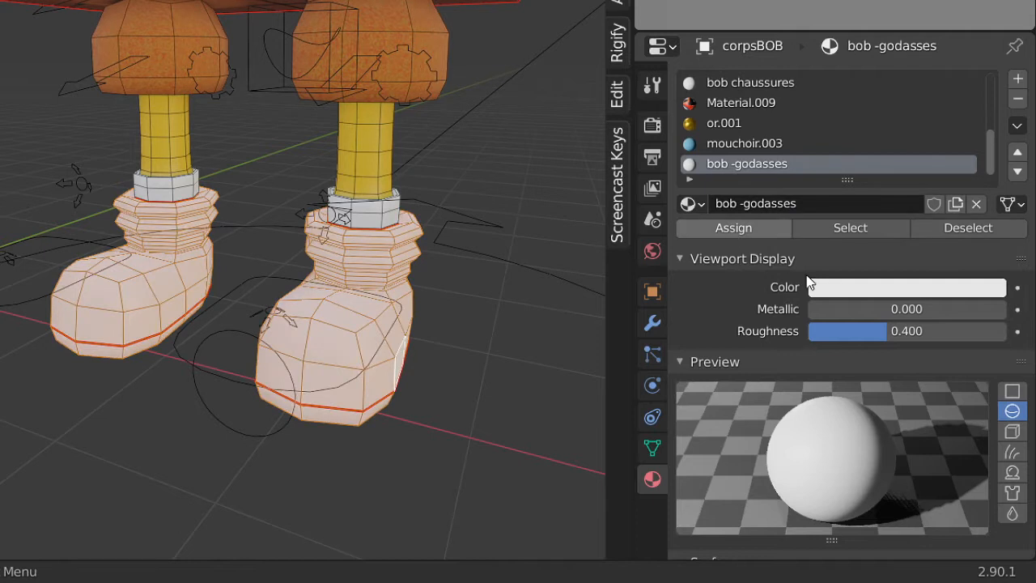
Set the bob -godasses material's viewport display color to near-black and collapse the Viewport Display settings.
{"action": "left_click", "coordinate": [844, 288]}
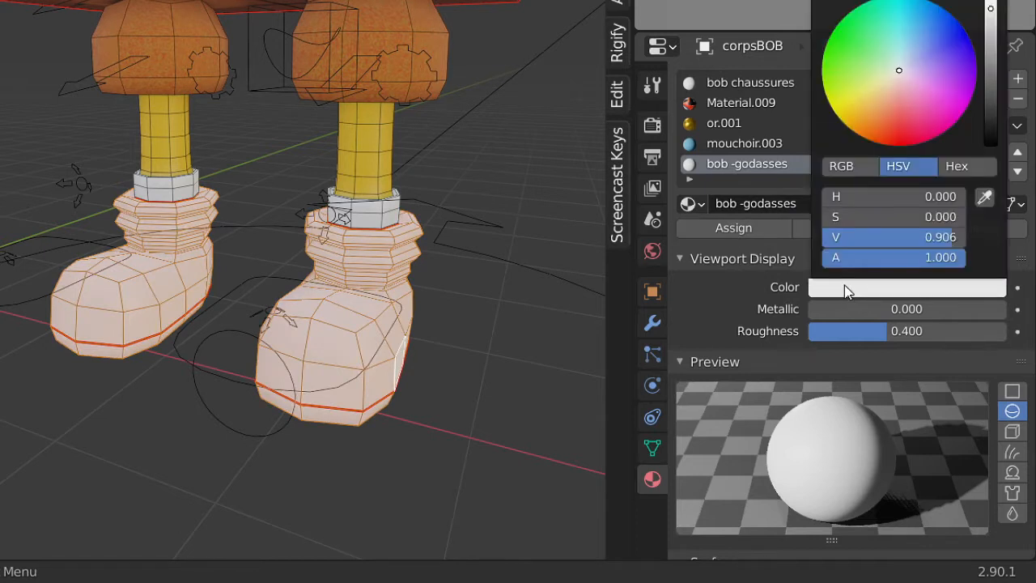
{"action": "left_click", "coordinate": [993, 140]}
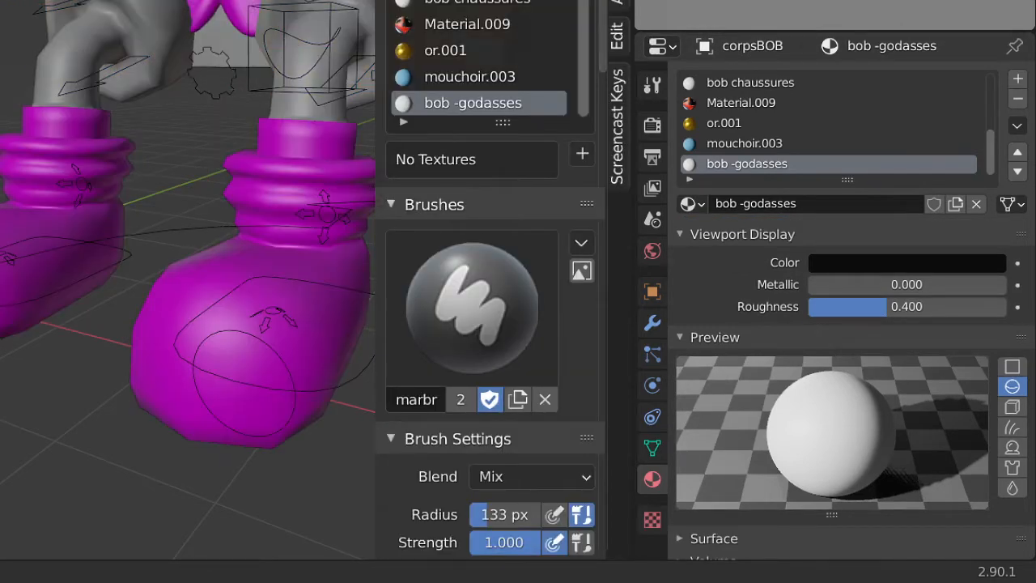
{"action": "scroll", "coordinate": [792, 437], "scroll_direction": "down", "scroll_amount": 2}
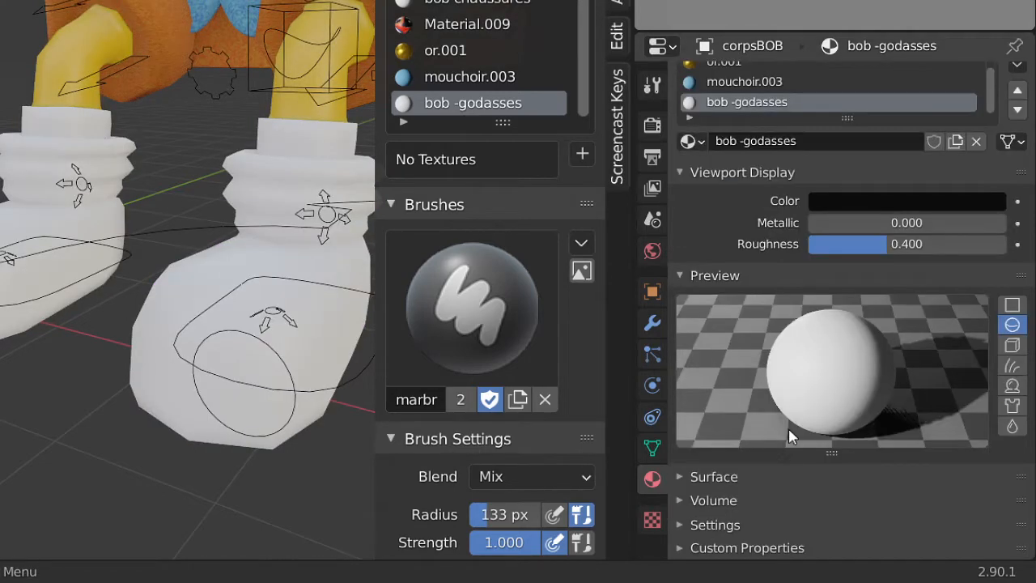
{"action": "left_click", "coordinate": [814, 181]}
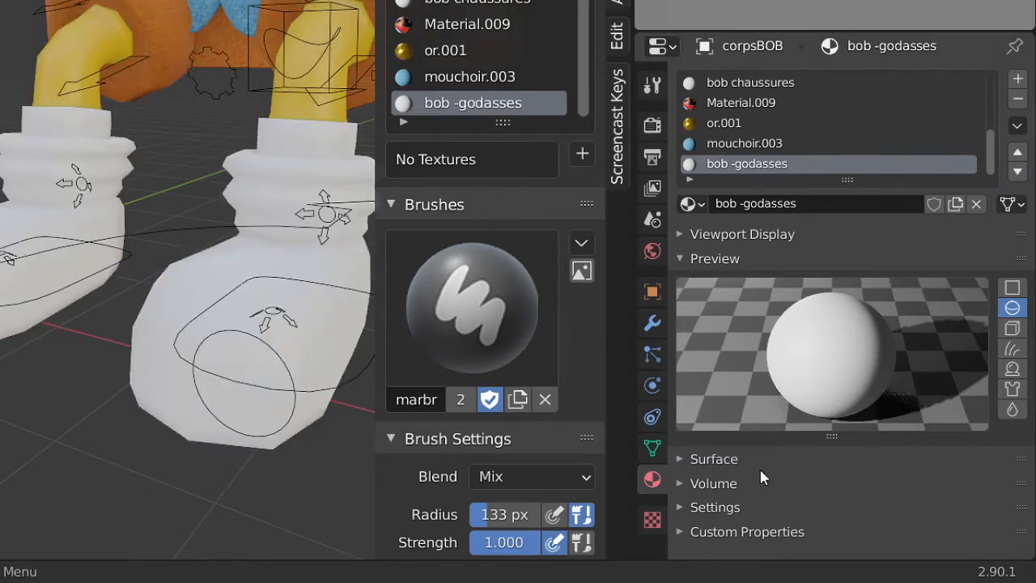
Expand the bob -godasses surface settings and darken the Base Color to a value of 0.055.
{"action": "left_click", "coordinate": [714, 459]}
{"action": "left_click", "coordinate": [732, 461]}
{"action": "left_click", "coordinate": [738, 461]}
{"action": "scroll", "coordinate": [744, 462], "scroll_direction": "down", "scroll_amount": 6}
{"action": "left_click", "coordinate": [877, 372]}
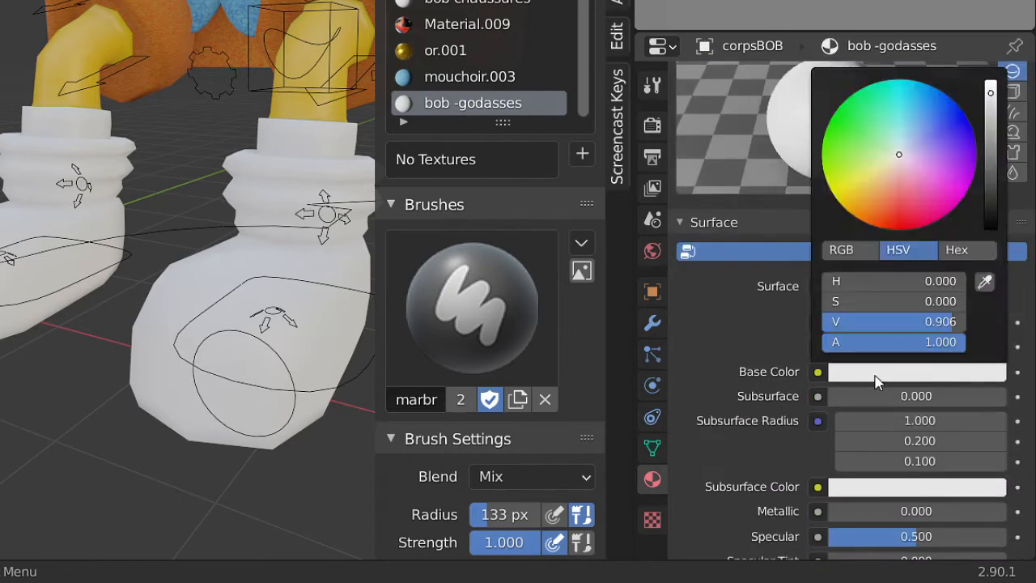
{"action": "left_click_drag", "start_coordinate": [992, 119], "coordinate": [991, 219]}
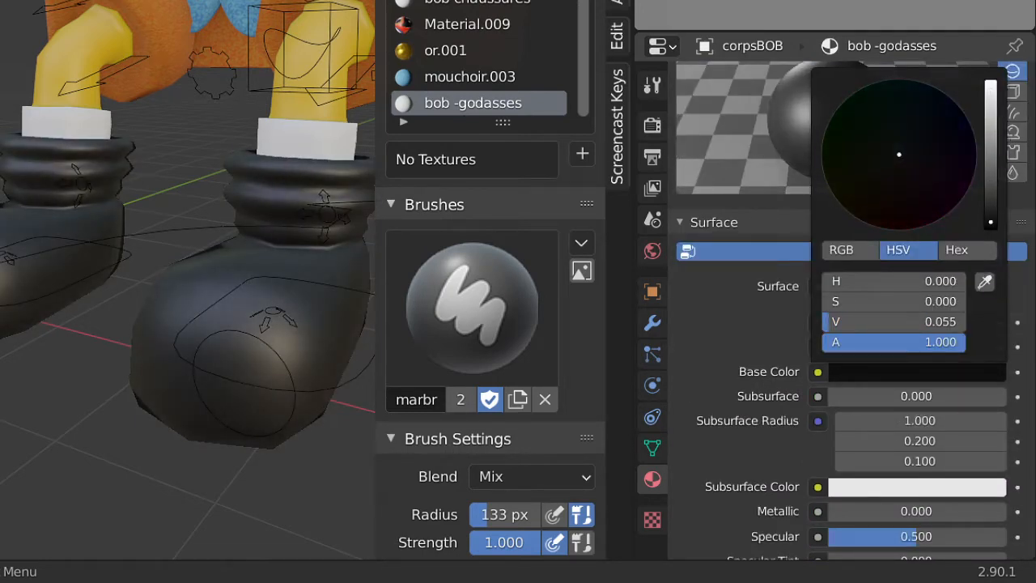
Start a new Base Color paint texture for the bob -godasses material with Alpha turned off.
{"action": "mouse_move", "coordinate": [34, 318]}
{"action": "middle_mouse_down"}
{"action": "mouse_move", "coordinate": [151, 365]}
{"action": "mouse_move", "coordinate": [208, 301]}
{"action": "mouse_move", "coordinate": [135, 231]}
{"action": "mouse_move", "coordinate": [123, 405]}
{"action": "middle_mouse_up"}
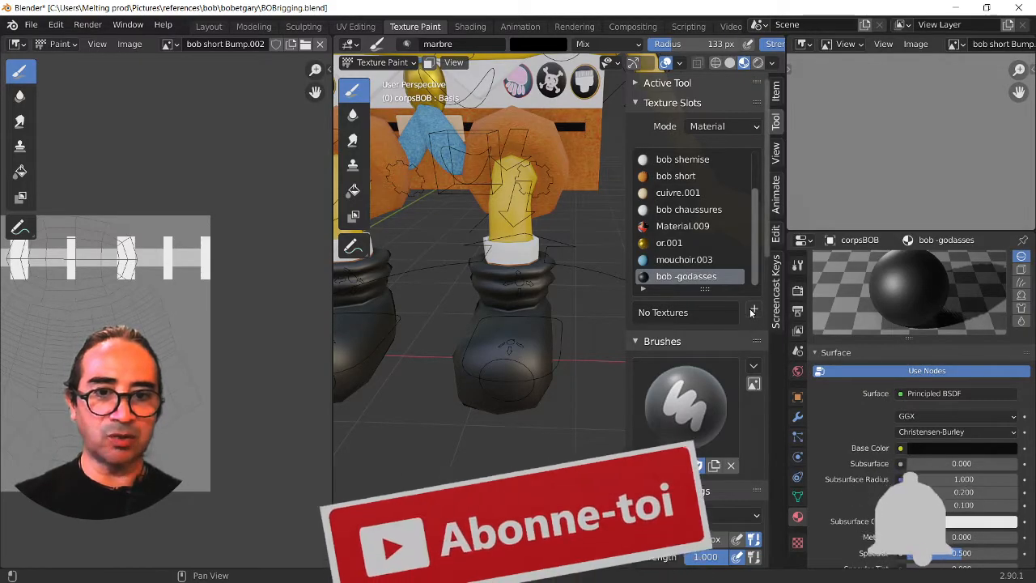
{"action": "left_click", "coordinate": [753, 312]}
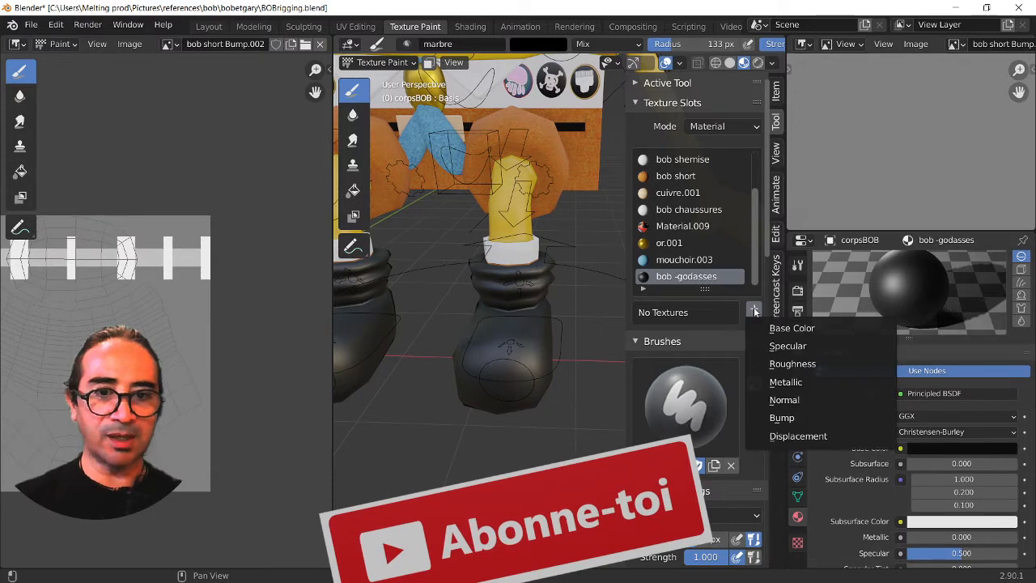
{"action": "left_click", "coordinate": [812, 329]}
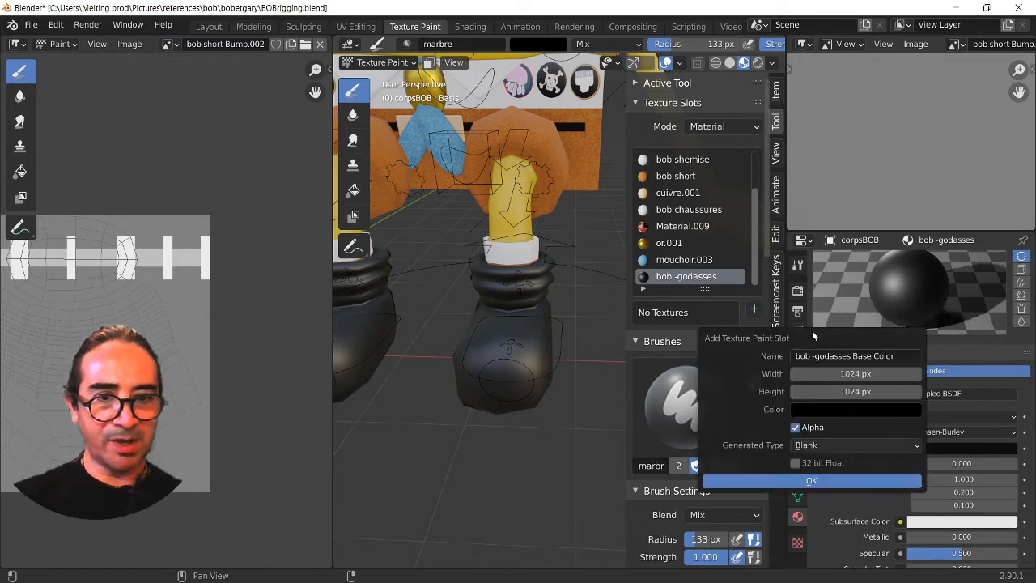
{"action": "left_click", "coordinate": [816, 409]}
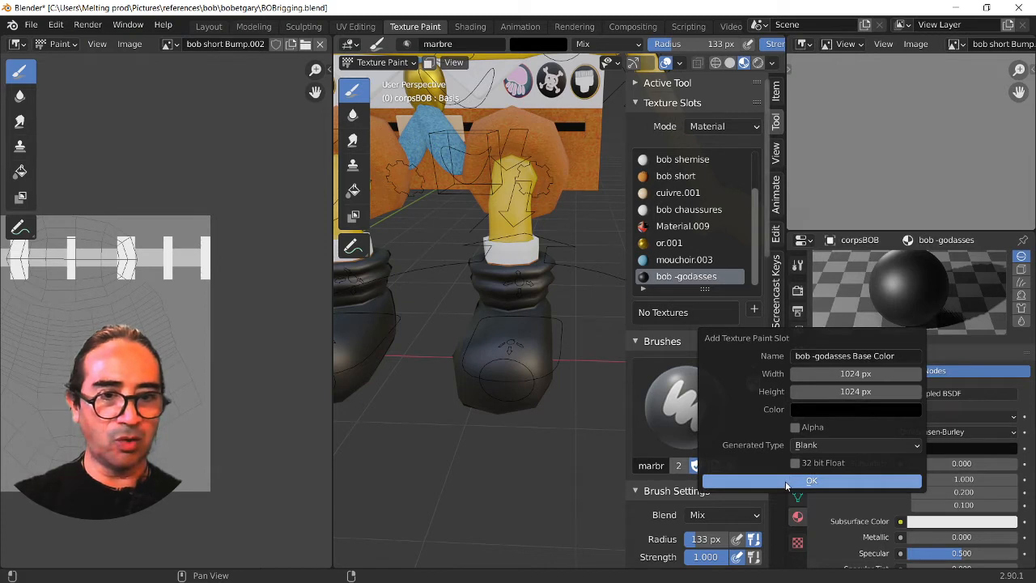
Name the base color texture "bob -godasses influence" and create it as a black 1024 x 1024 px image.
{"action": "left_click", "coordinate": [877, 360]}
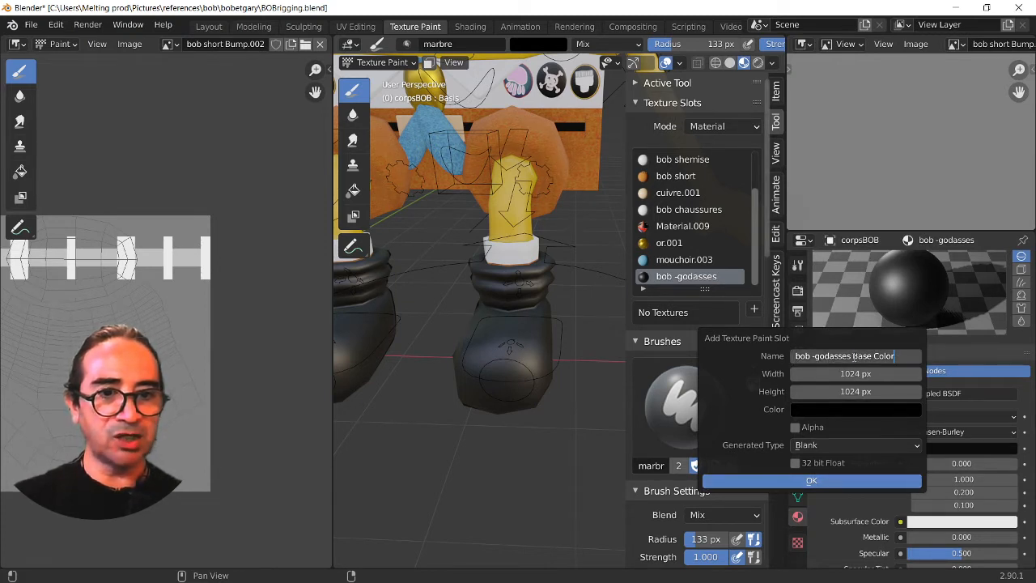
{"action": "left_click_drag", "start_coordinate": [852, 356], "coordinate": [906, 359]}
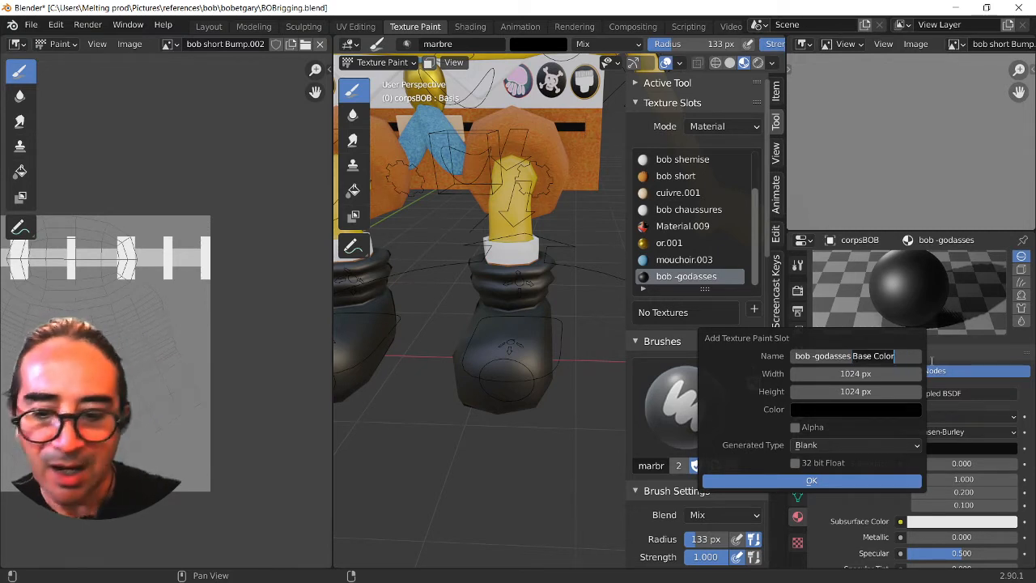
{"action": "type", "text": "inful"}
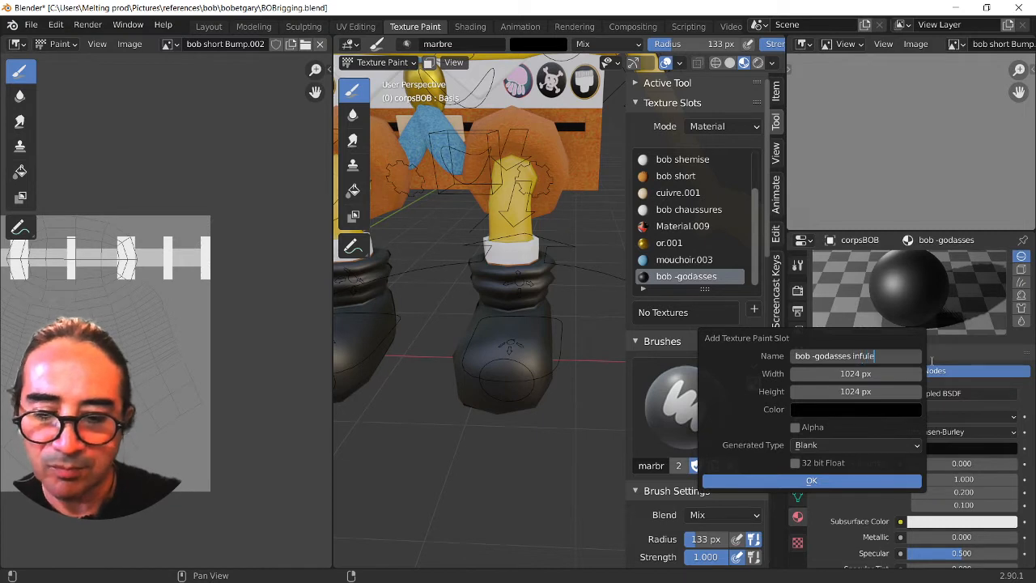
{"action": "key", "text": "BackSpace"}
{"action": "key", "text": "BackSpace"}
{"action": "key", "text": "BackSpace"}
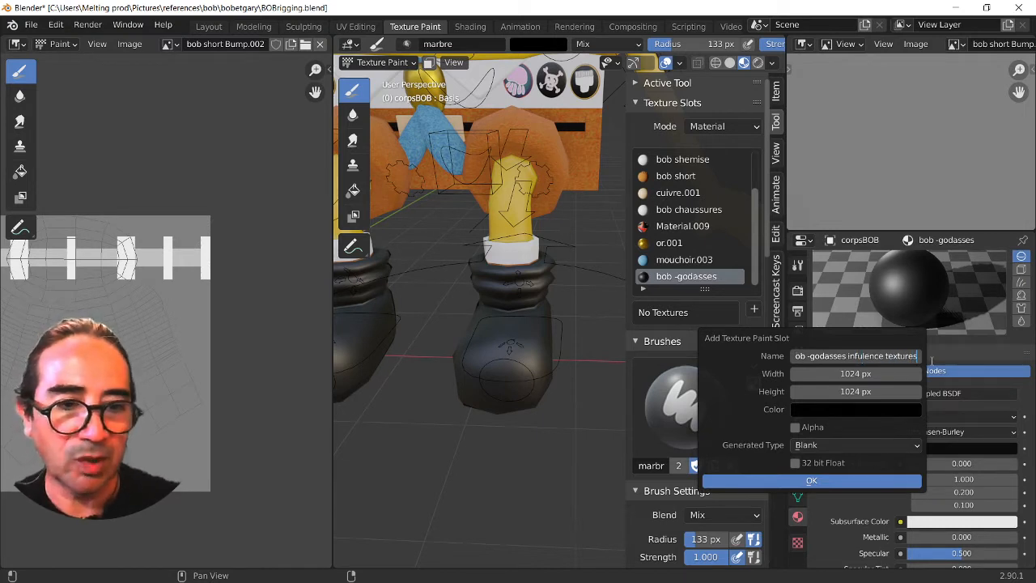
{"action": "key", "text": "BackSpace"}
{"action": "key", "text": "BackSpace"}
{"action": "key", "text": "BackSpace"}
{"action": "key", "text": "BackSpace"}
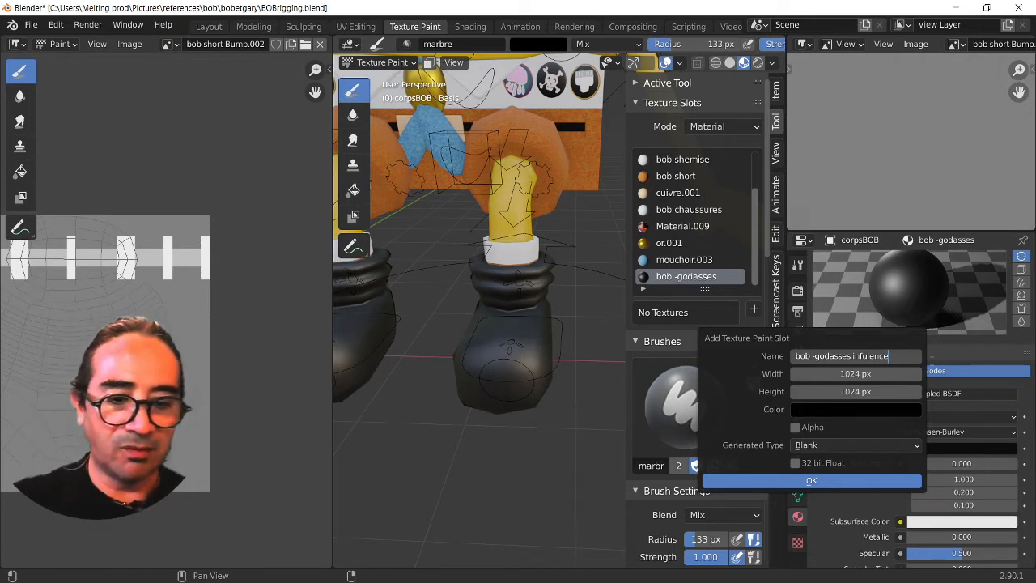
{"action": "key", "text": "BackSpace"}
{"action": "key", "text": "BackSpace"}
{"action": "key", "text": "BackSpace"}
{"action": "key", "text": "BackSpace"}
{"action": "key", "text": "BackSpace"}
{"action": "key", "text": "BackSpace"}
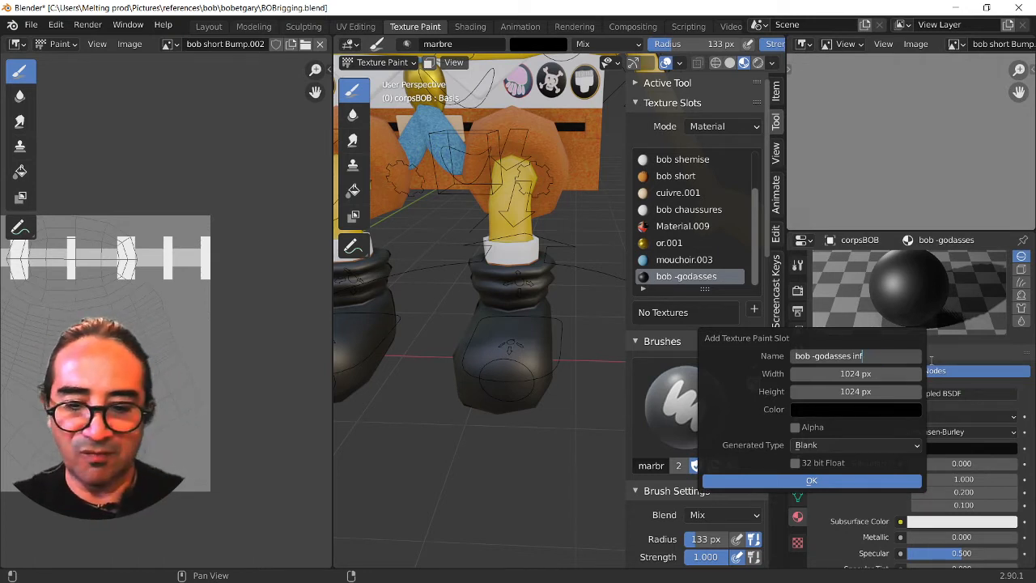
{"action": "type", "text": "luence"}
{"action": "key", "text": "Return"}
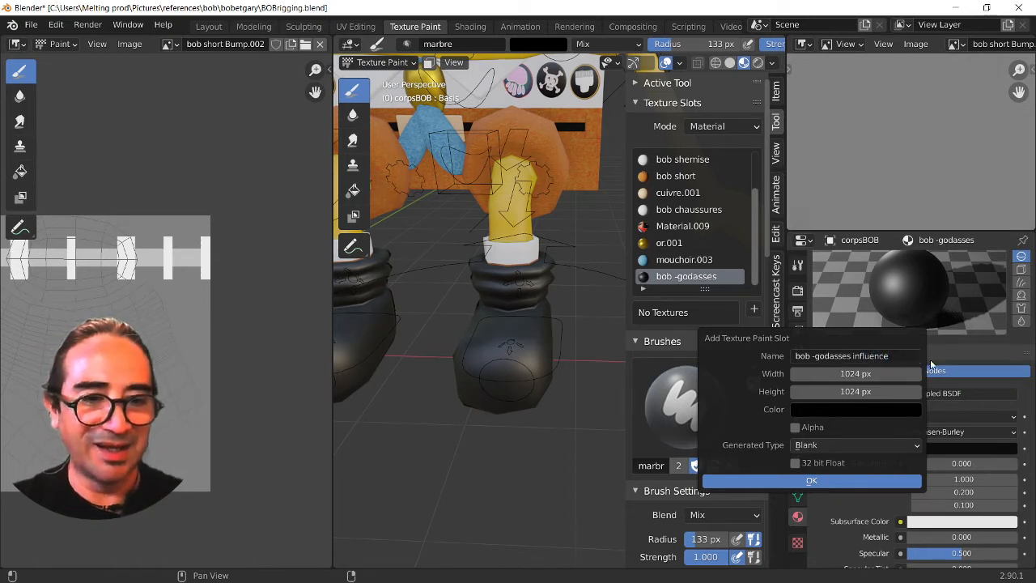
{"action": "left_click", "coordinate": [812, 481]}
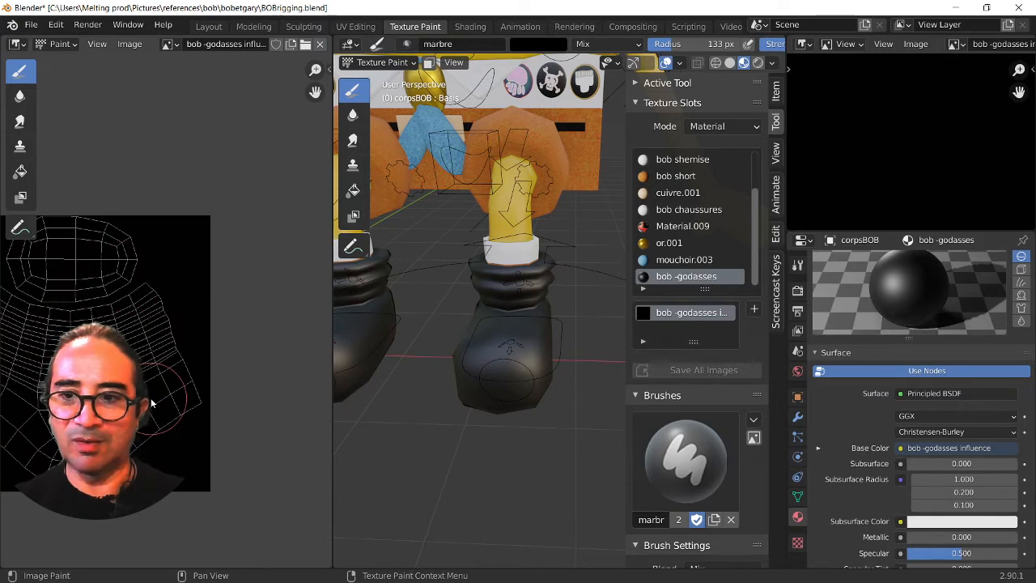
{"action": "middle_click_drag", "start_coordinate": [126, 307], "coordinate": [195, 309]}
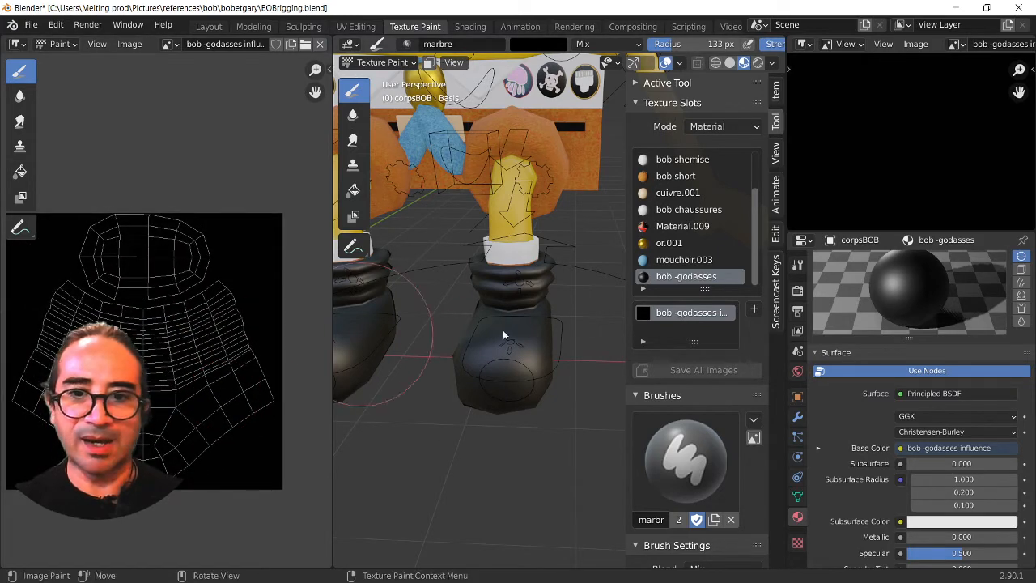
{"action": "left_click", "coordinate": [380, 62]}
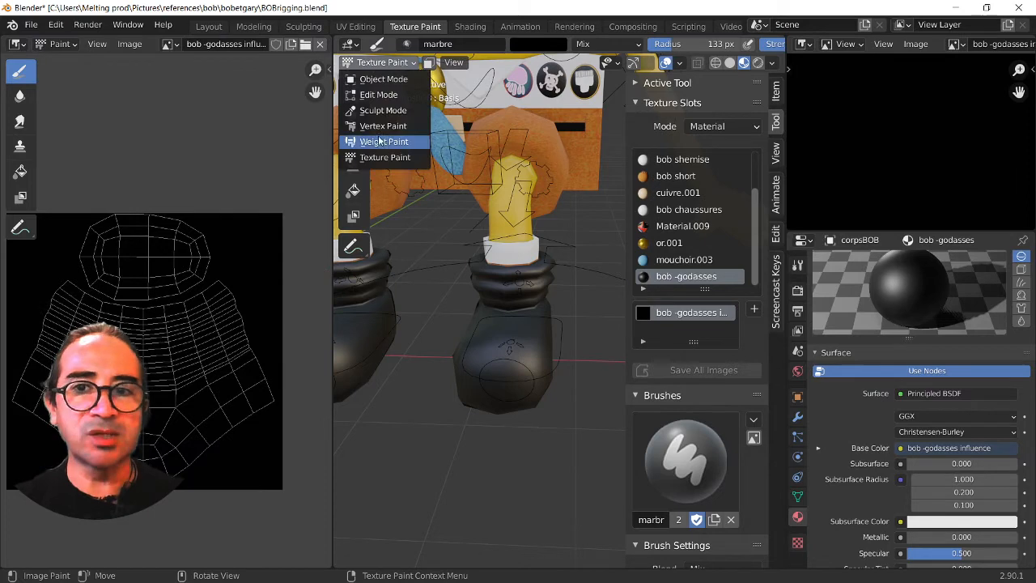
{"action": "left_click", "coordinate": [376, 94]}
{"action": "left_click", "coordinate": [375, 65]}
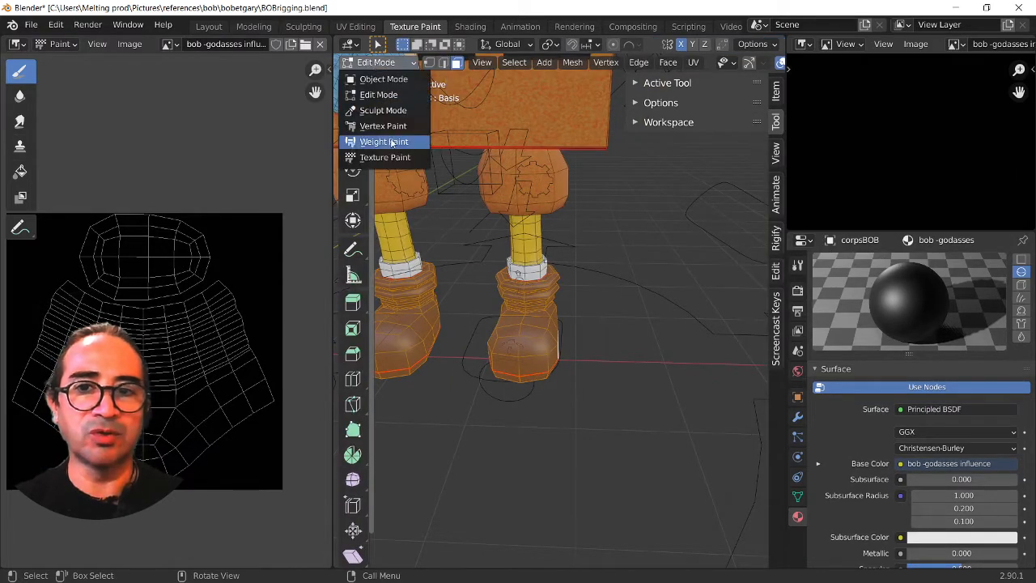
{"action": "left_click", "coordinate": [387, 156]}
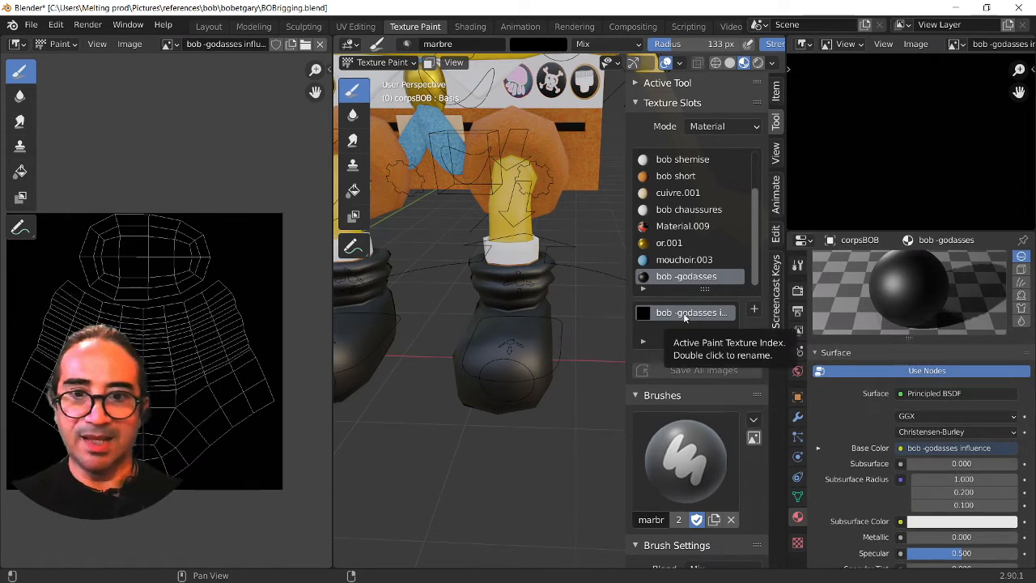
Dab the brush once on the black texture image and set the brush color to white.
{"action": "mouse_move", "coordinate": [519, 417]}
{"action": "middle_mouse_down"}
{"action": "mouse_move", "coordinate": [501, 450]}
{"action": "mouse_move", "coordinate": [524, 444]}
{"action": "mouse_move", "coordinate": [506, 433]}
{"action": "middle_mouse_up"}
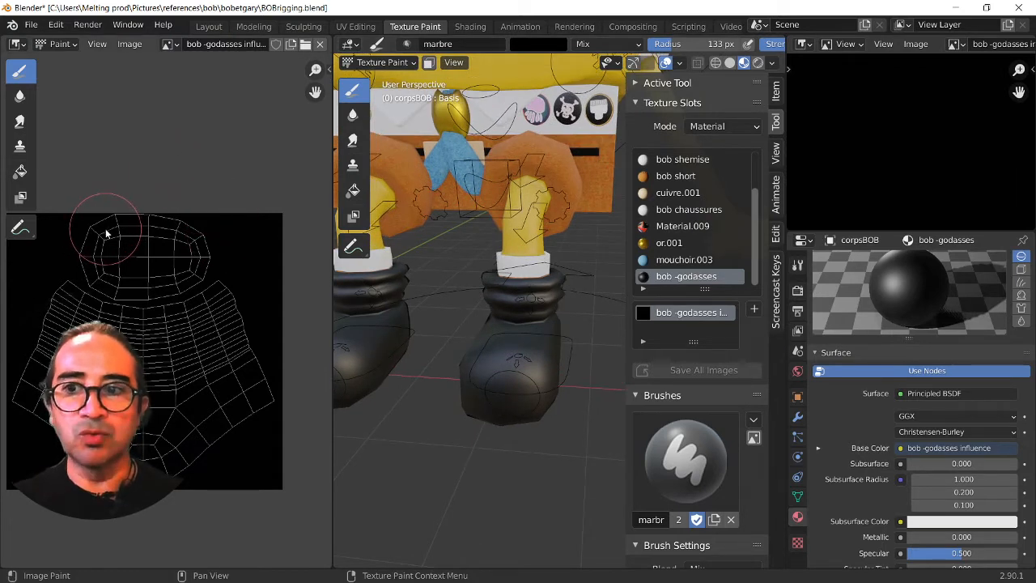
{"action": "left_click", "coordinate": [74, 220]}
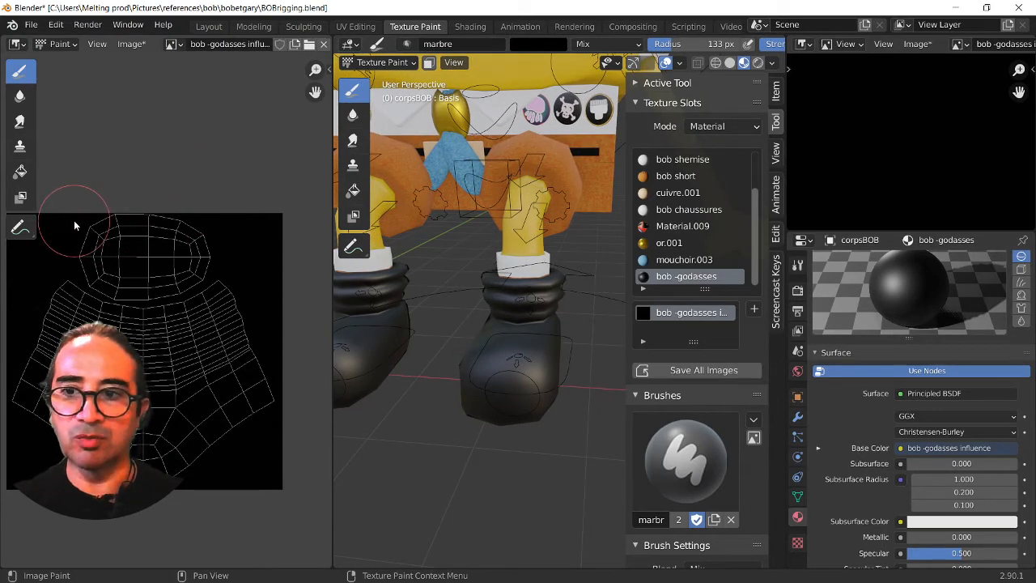
{"action": "left_click", "coordinate": [538, 43]}
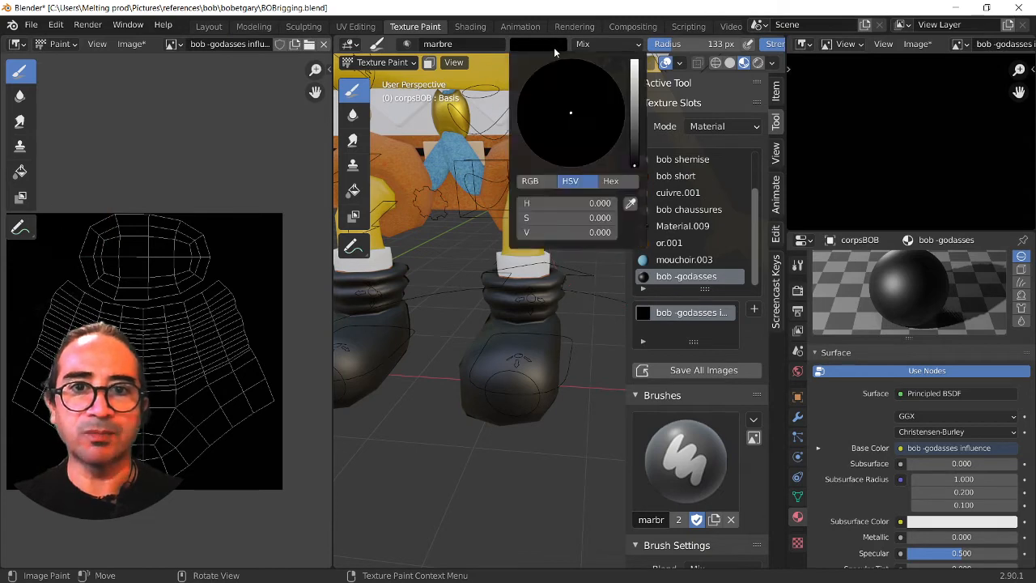
{"action": "left_click", "coordinate": [636, 65]}
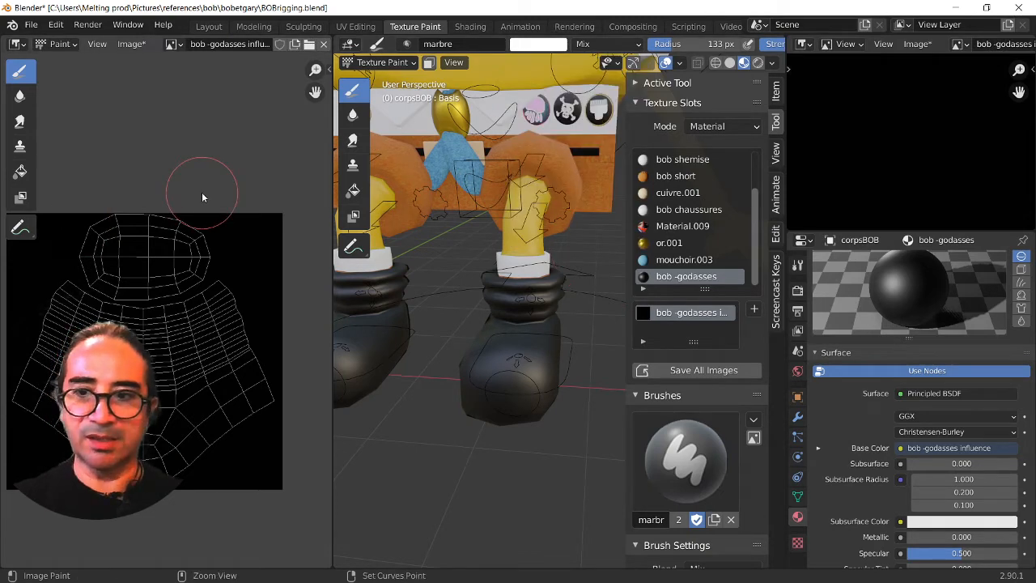
Maximize the image editor, paint the oval sole UV island solid white, and restore the workspace layout.
{"action": "key", "text": "ctrl+space"}
{"action": "key", "text": "n"}
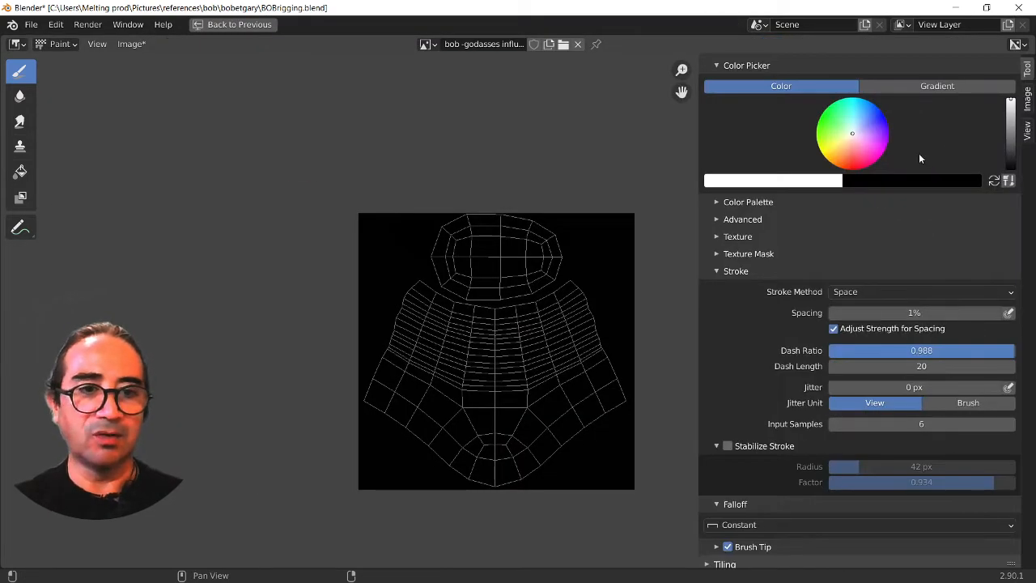
{"action": "mouse_move", "coordinate": [446, 235]}
{"action": "left_mouse_down"}
{"action": "mouse_move", "coordinate": [529, 234]}
{"action": "mouse_move", "coordinate": [544, 247]}
{"action": "mouse_move", "coordinate": [526, 263]}
{"action": "mouse_move", "coordinate": [476, 264]}
{"action": "left_mouse_up"}
{"action": "scroll", "coordinate": [474, 271], "scroll_direction": "up", "scroll_amount": 3}
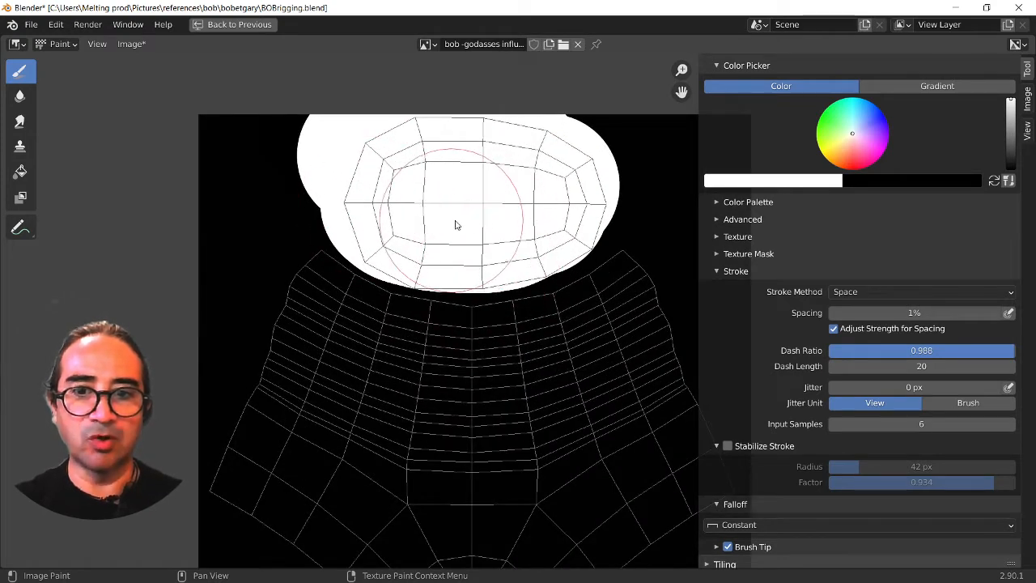
{"action": "key", "text": "ctrl+space"}
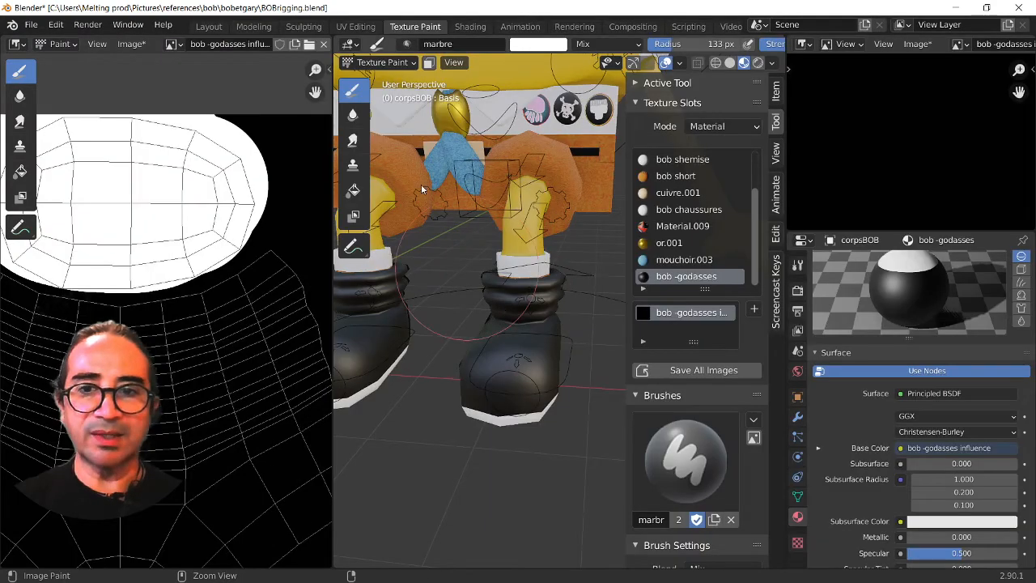
Maximize the 3D viewport and frame the shoe's heel in the right orthographic view.
{"action": "key", "text": "ctrl+space"}
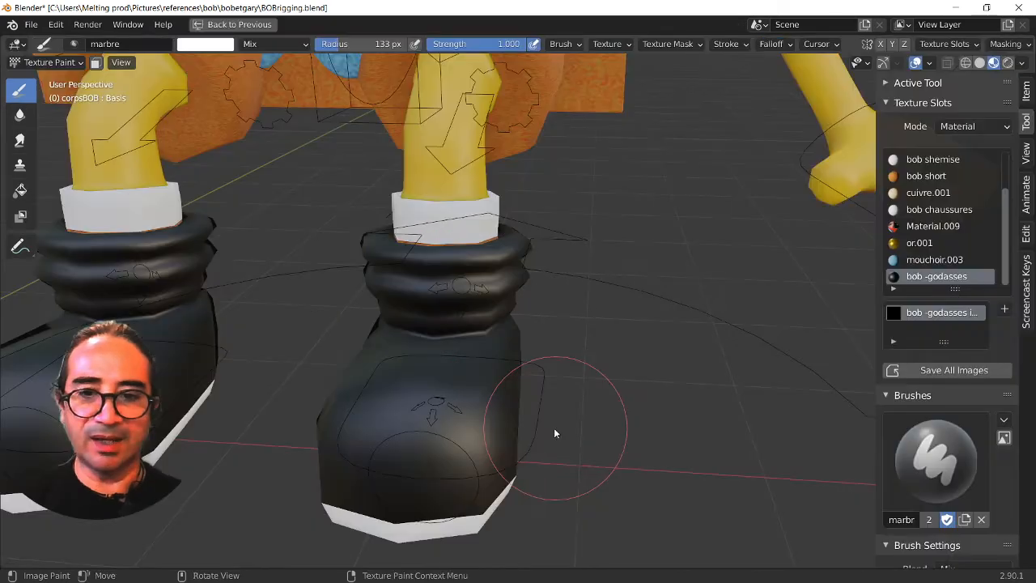
{"action": "middle_click_drag", "start_coordinate": [554, 428], "coordinate": [340, 252]}
{"action": "key", "text": "KP_1"}
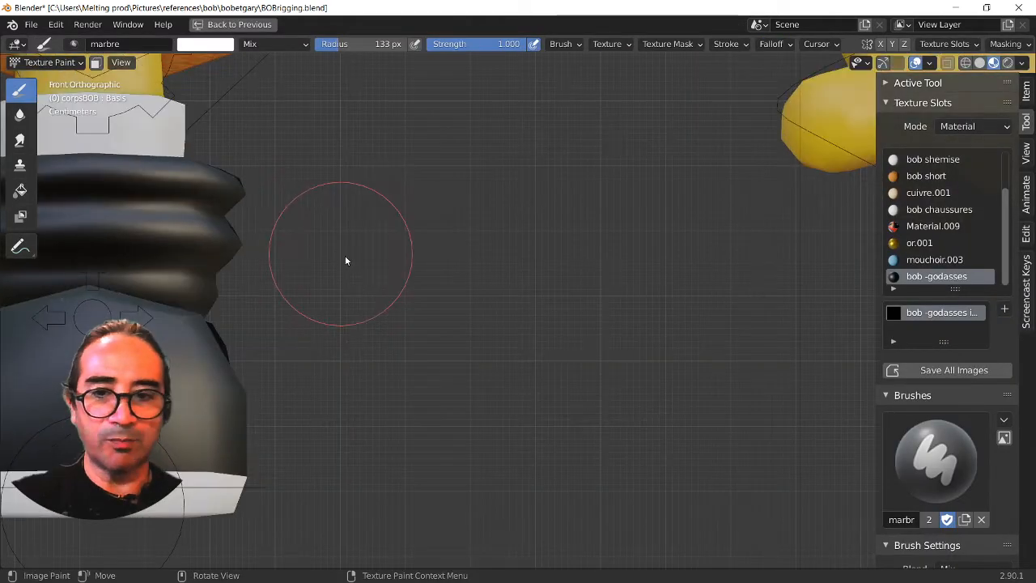
{"action": "scroll", "coordinate": [274, 445], "scroll_direction": "down", "scroll_amount": 4}
{"action": "scroll", "coordinate": [337, 430], "scroll_direction": "up", "scroll_amount": 3}
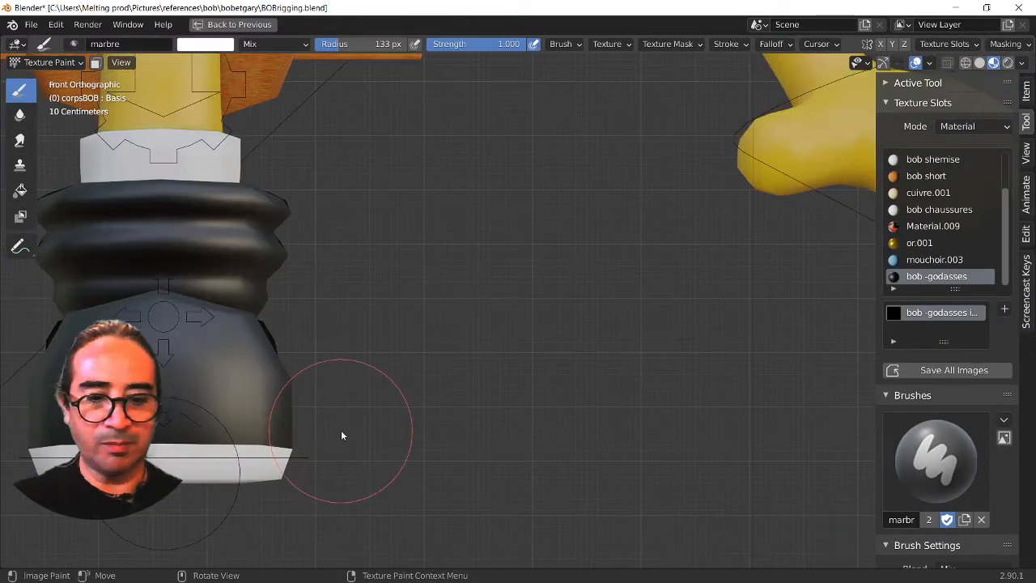
{"action": "key", "text": "KP_3"}
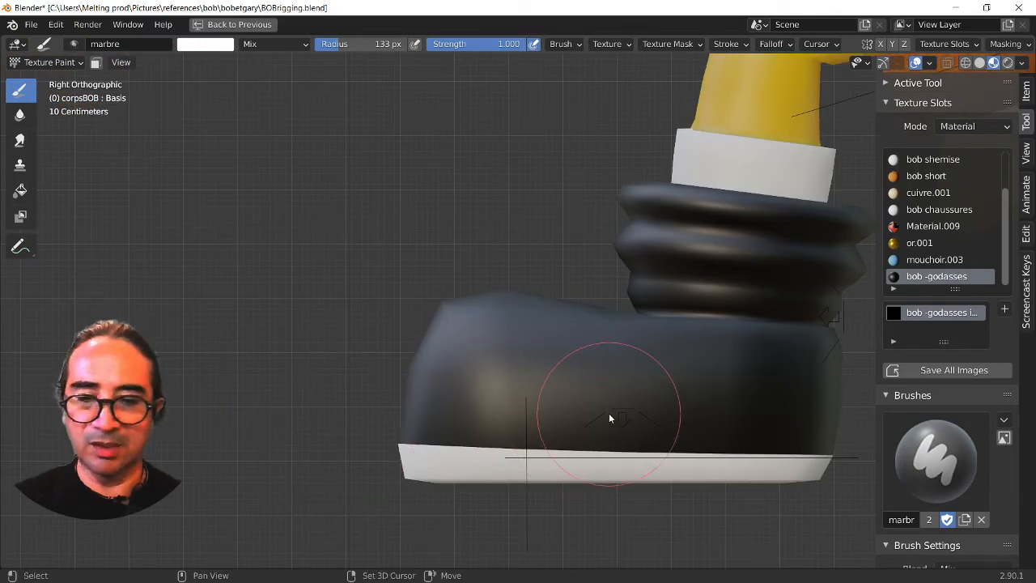
{"action": "middle_click_drag", "start_coordinate": [610, 418], "coordinate": [332, 302], "text": "shift"}
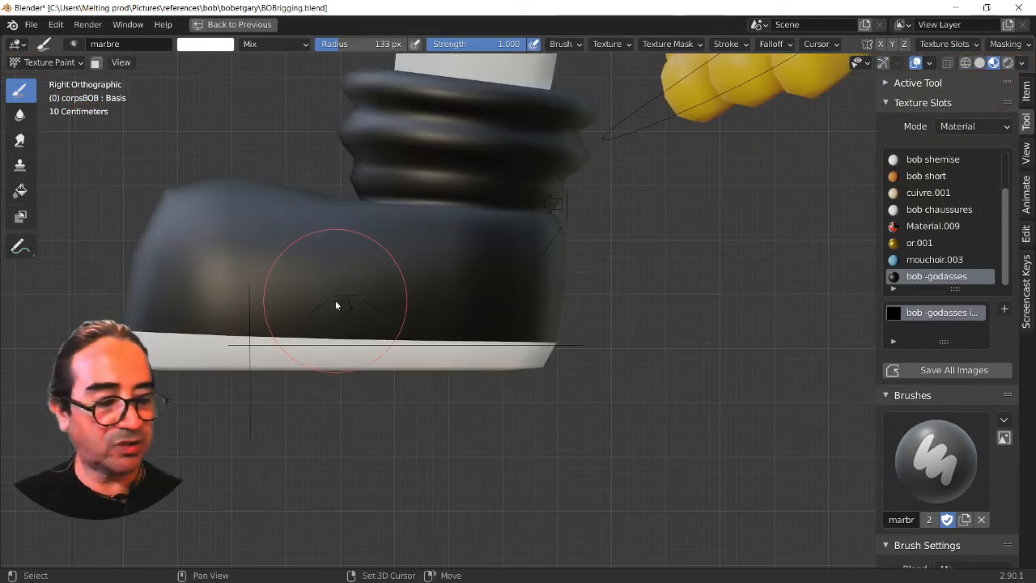
{"action": "middle_click_drag", "start_coordinate": [515, 363], "coordinate": [458, 333], "text": "shift"}
{"action": "scroll", "coordinate": [459, 335], "scroll_direction": "up", "scroll_amount": 2}
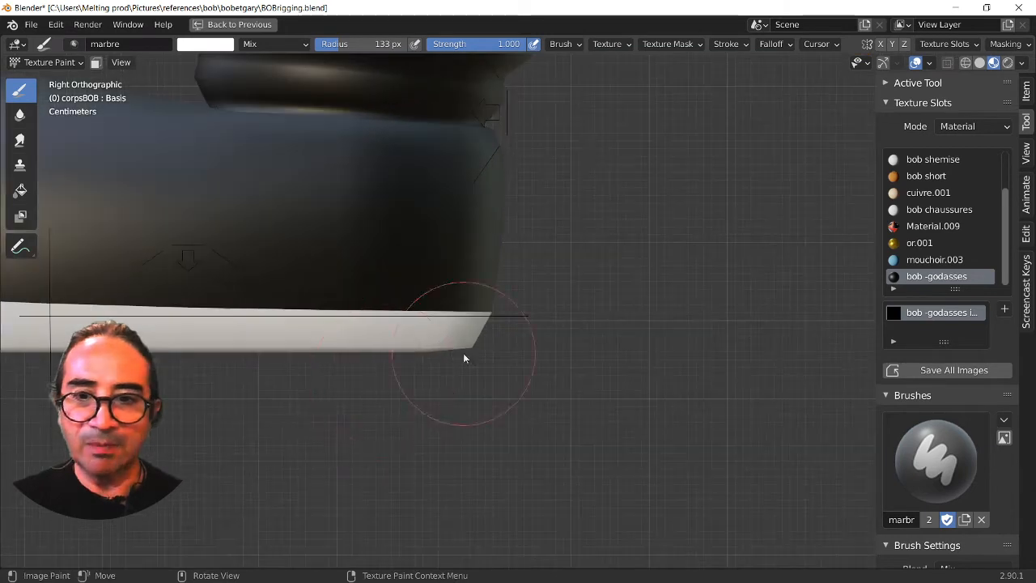
Reduce the brush radius to 44 px and paint a white area curving up from the sole over the heel.
{"action": "key", "text": "f"}
{"action": "left_click", "coordinate": [327, 394]}
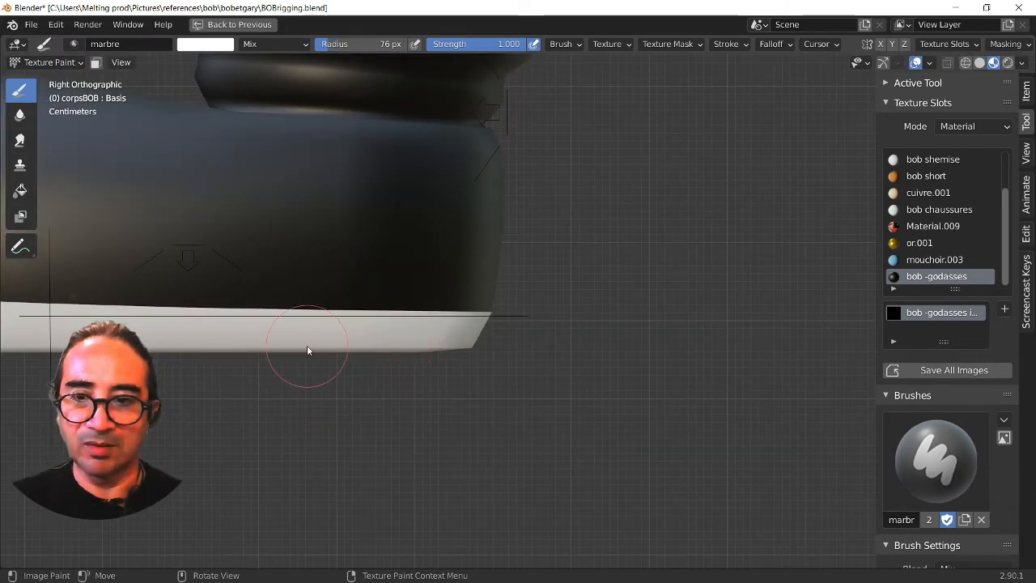
{"action": "mouse_move", "coordinate": [308, 333]}
{"action": "left_mouse_down"}
{"action": "mouse_move", "coordinate": [386, 321]}
{"action": "mouse_move", "coordinate": [466, 266]}
{"action": "mouse_move", "coordinate": [535, 246]}
{"action": "mouse_move", "coordinate": [509, 244]}
{"action": "mouse_move", "coordinate": [389, 316]}
{"action": "mouse_move", "coordinate": [298, 336]}
{"action": "left_mouse_up"}
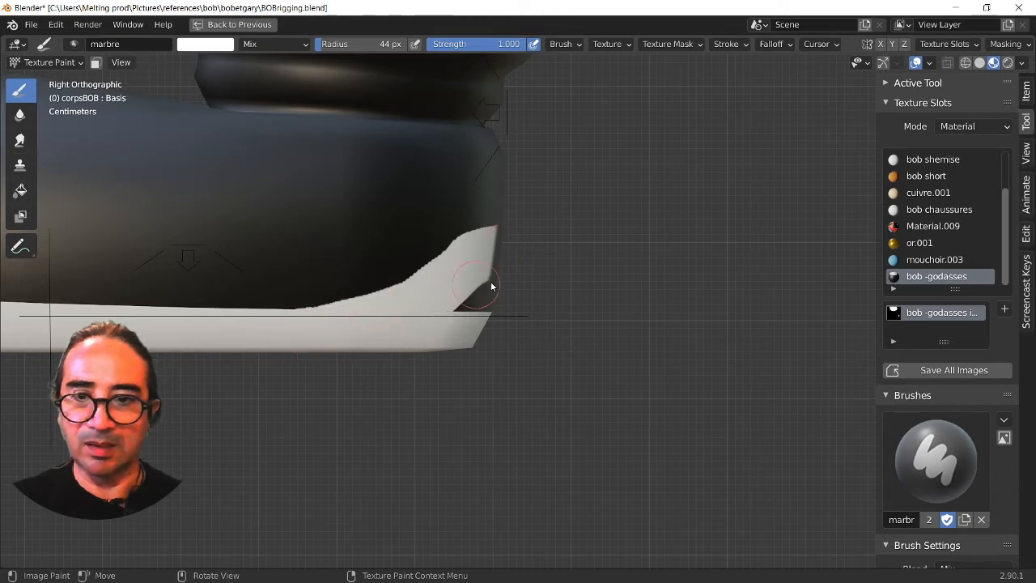
{"action": "left_click_drag", "start_coordinate": [490, 287], "coordinate": [487, 317]}
Examine the paint brush's stroke settings, falloff curve presets and Normal Falloff options in the tool settings.
{"action": "scroll", "coordinate": [1027, 459], "scroll_direction": "down", "scroll_amount": 4}
{"action": "scroll", "coordinate": [1004, 450], "scroll_direction": "down", "scroll_amount": 5}
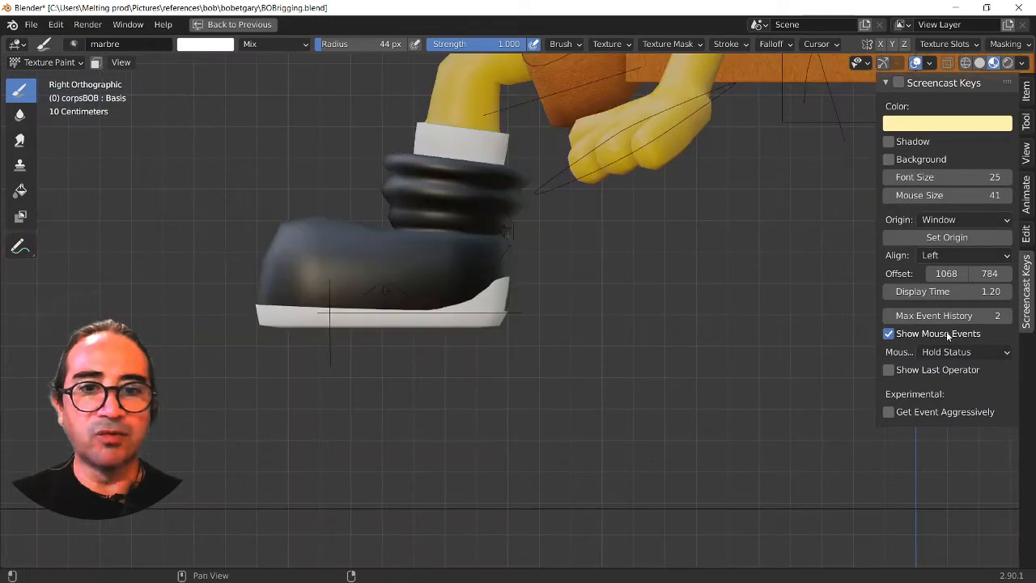
{"action": "scroll", "coordinate": [478, 278], "scroll_direction": "up", "scroll_amount": 3}
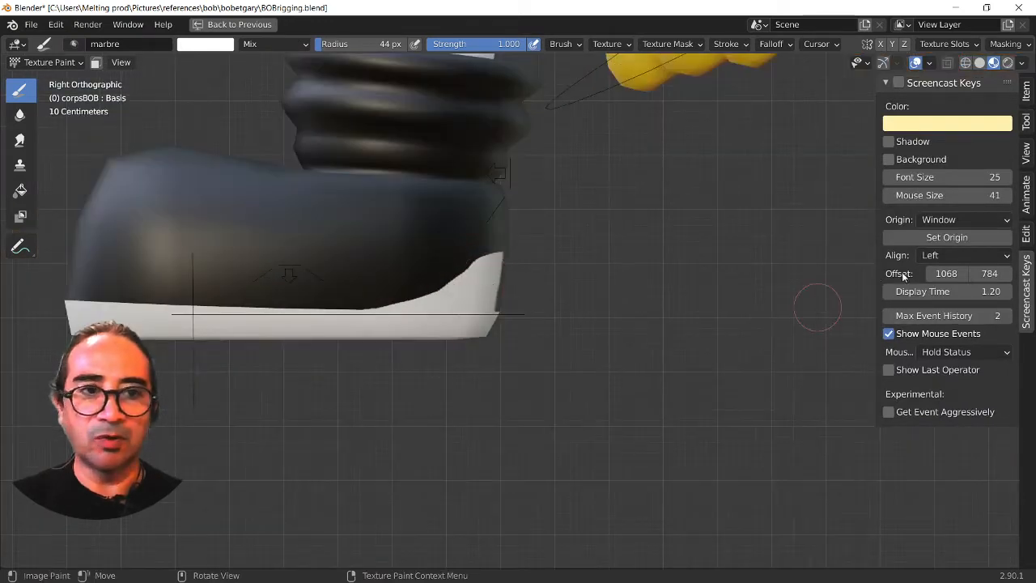
{"action": "left_click", "coordinate": [1025, 121]}
{"action": "scroll", "coordinate": [966, 373], "scroll_direction": "down", "scroll_amount": 6}
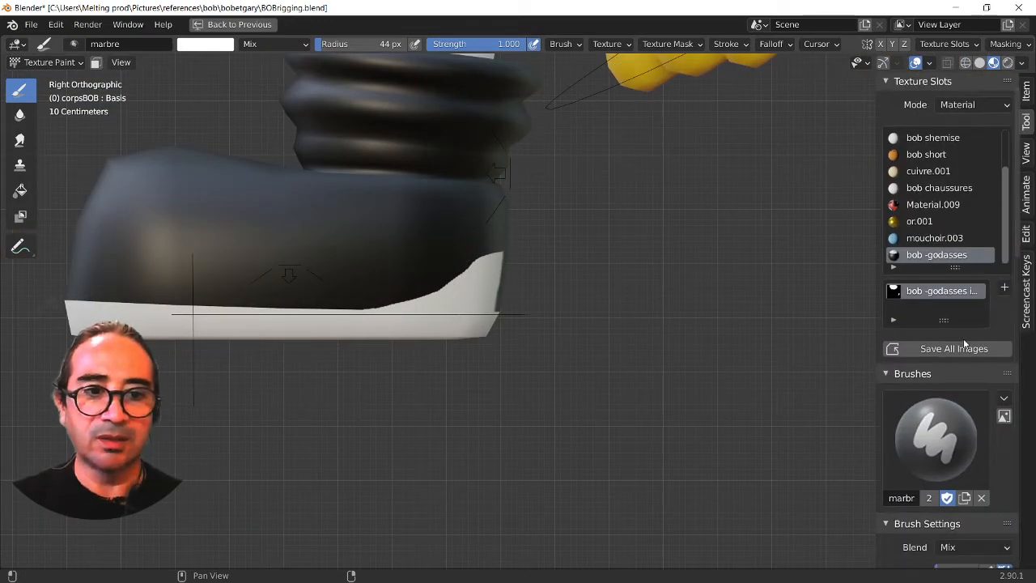
{"action": "scroll", "coordinate": [966, 386], "scroll_direction": "down", "scroll_amount": 12}
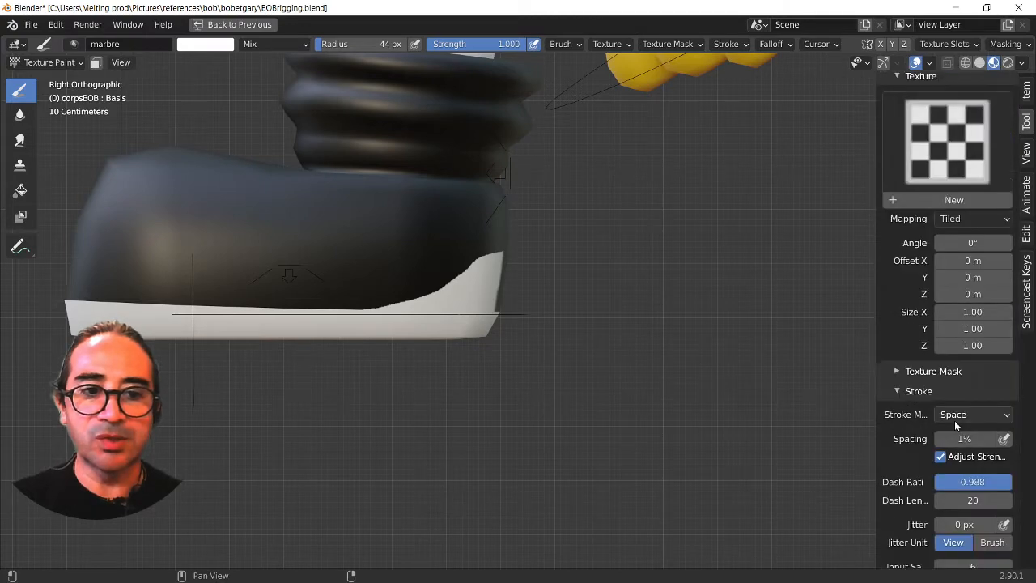
{"action": "scroll", "coordinate": [924, 290], "scroll_direction": "down", "scroll_amount": 5}
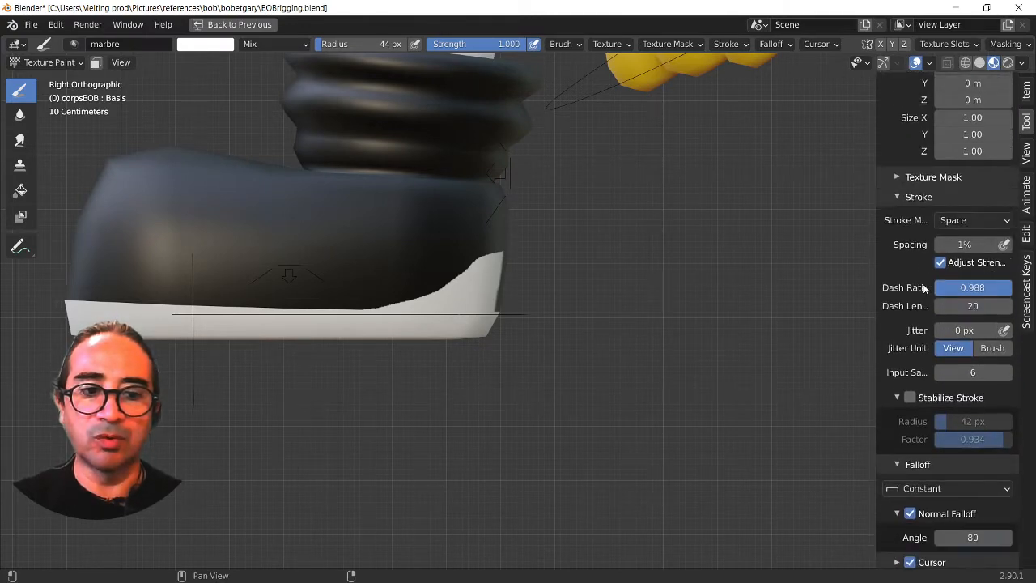
{"action": "left_click", "coordinate": [924, 406]}
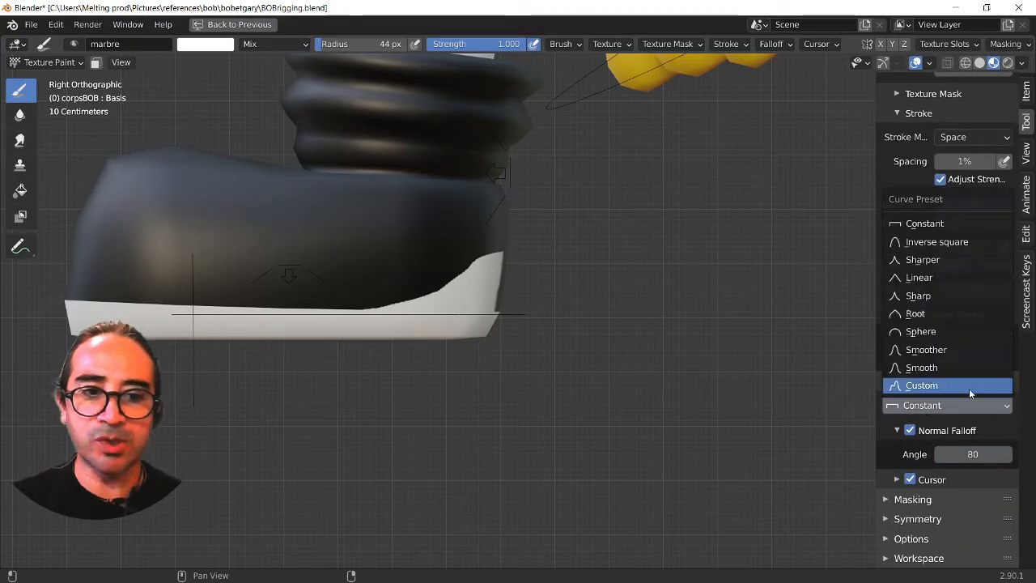
{"action": "left_click", "coordinate": [926, 405]}
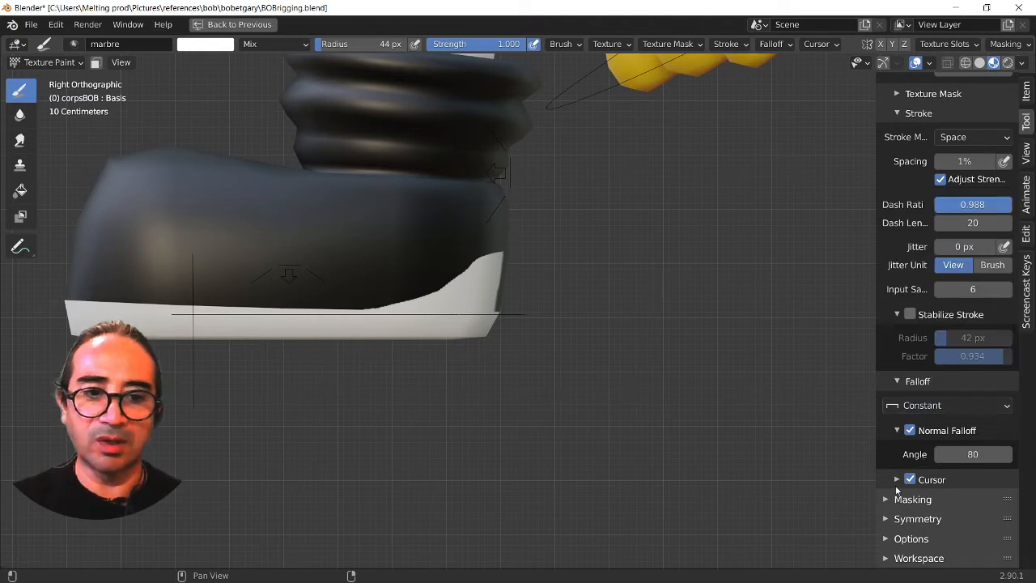
{"action": "left_click", "coordinate": [897, 480]}
{"action": "left_click", "coordinate": [897, 480]}
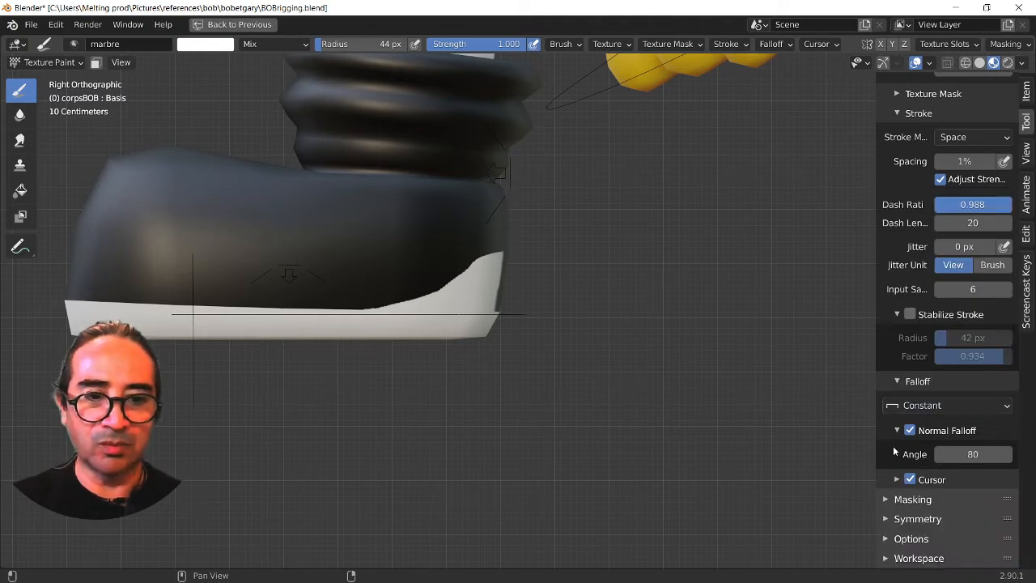
{"action": "left_click", "coordinate": [897, 431]}
{"action": "left_click", "coordinate": [895, 411]}
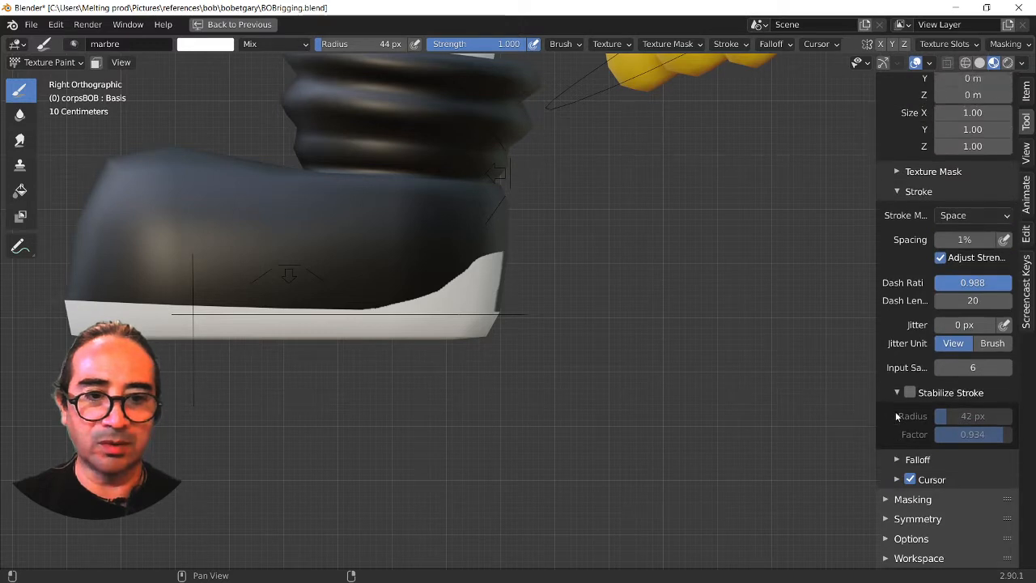
Expand the Falloff and Normal Falloff settings again and check that the curve preset is Constant.
{"action": "left_click", "coordinate": [898, 458]}
{"action": "left_click", "coordinate": [988, 484]}
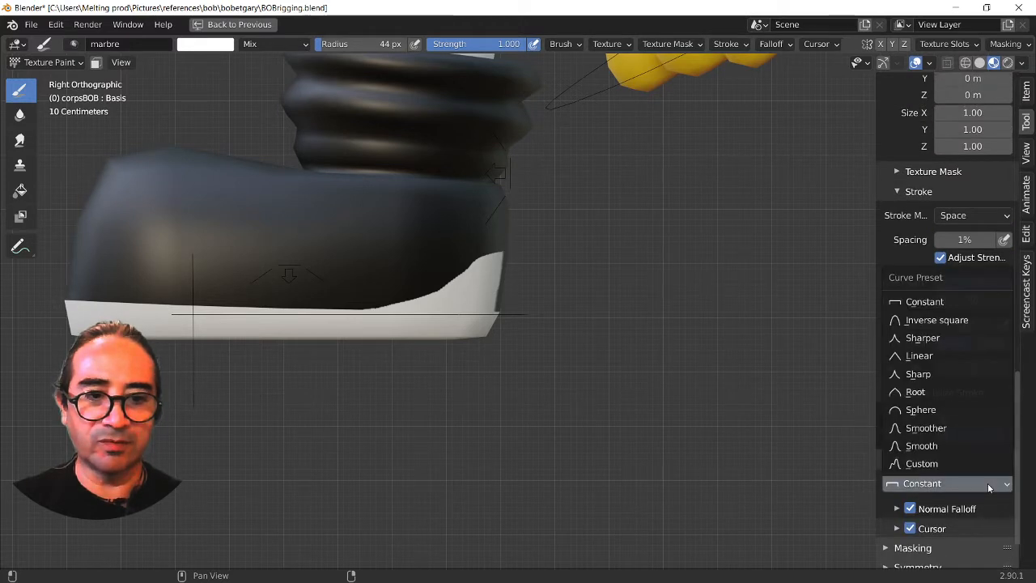
{"action": "left_click", "coordinate": [1010, 488]}
{"action": "scroll", "coordinate": [970, 502], "scroll_direction": "down", "scroll_amount": 2}
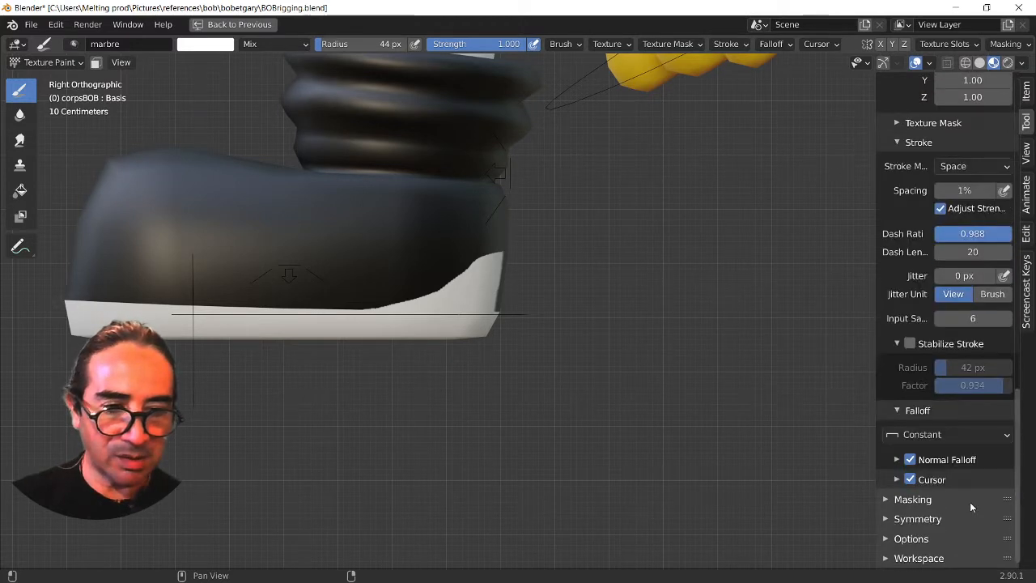
{"action": "left_click", "coordinate": [898, 459]}
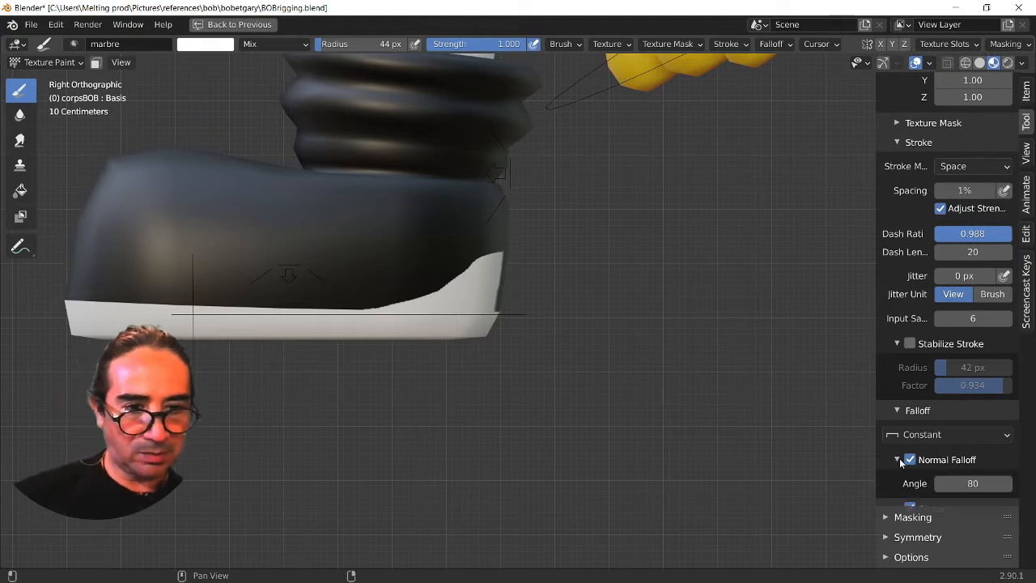
{"action": "scroll", "coordinate": [794, 478], "scroll_direction": "down", "scroll_amount": 4}
{"action": "left_click", "coordinate": [988, 435]}
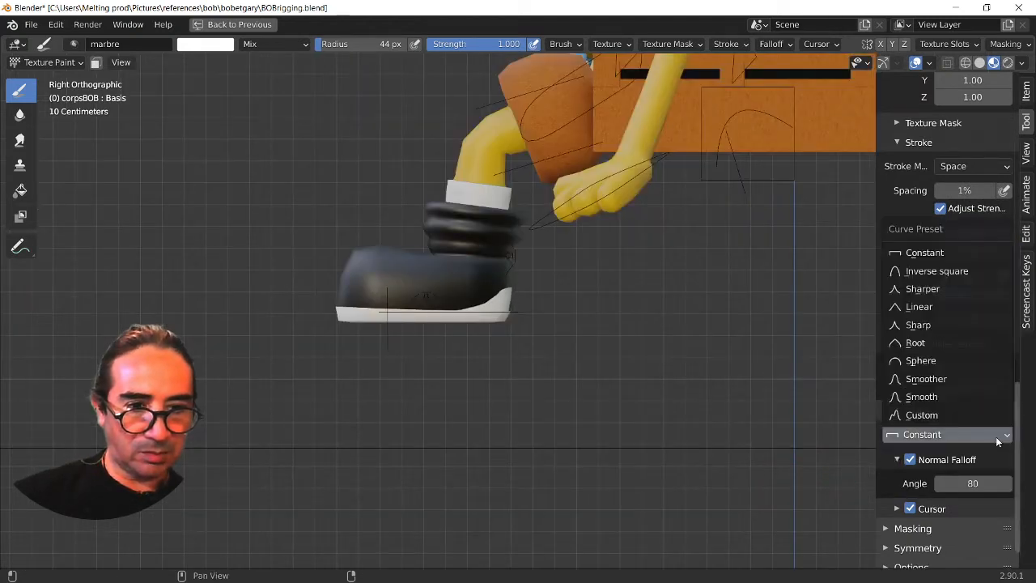
{"action": "left_click", "coordinate": [996, 435]}
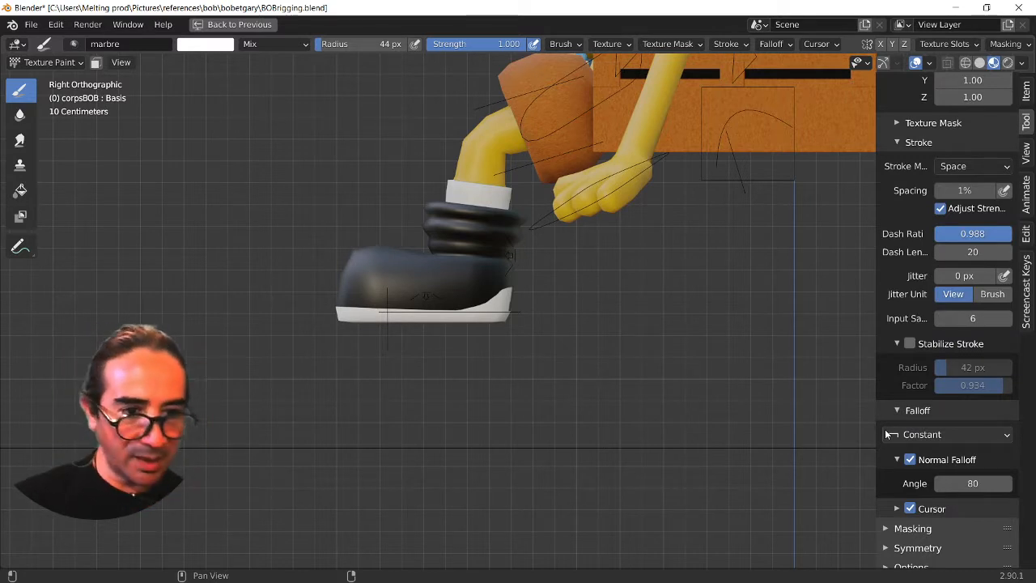
{"action": "left_click", "coordinate": [1007, 435]}
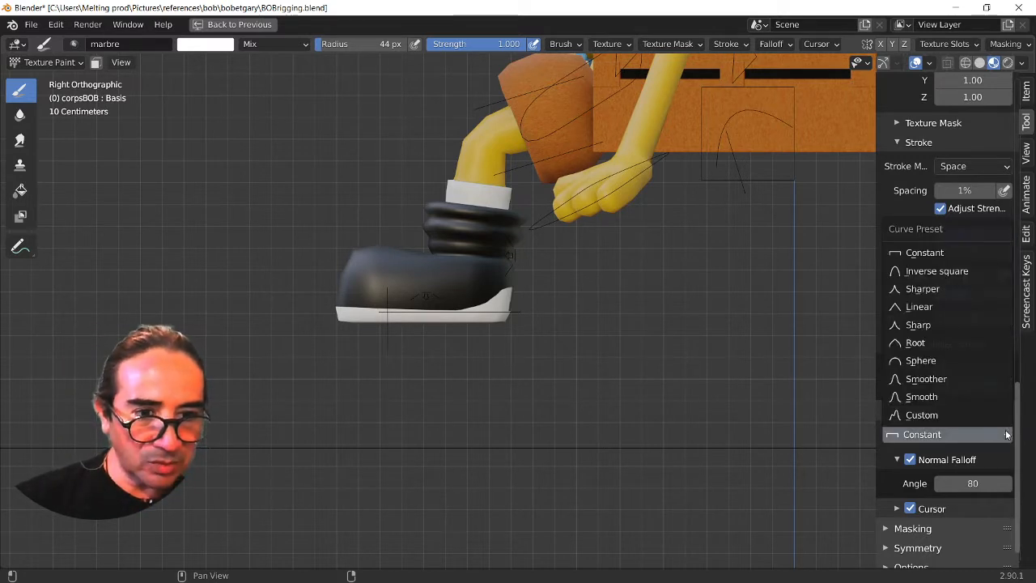
{"action": "left_click", "coordinate": [944, 435]}
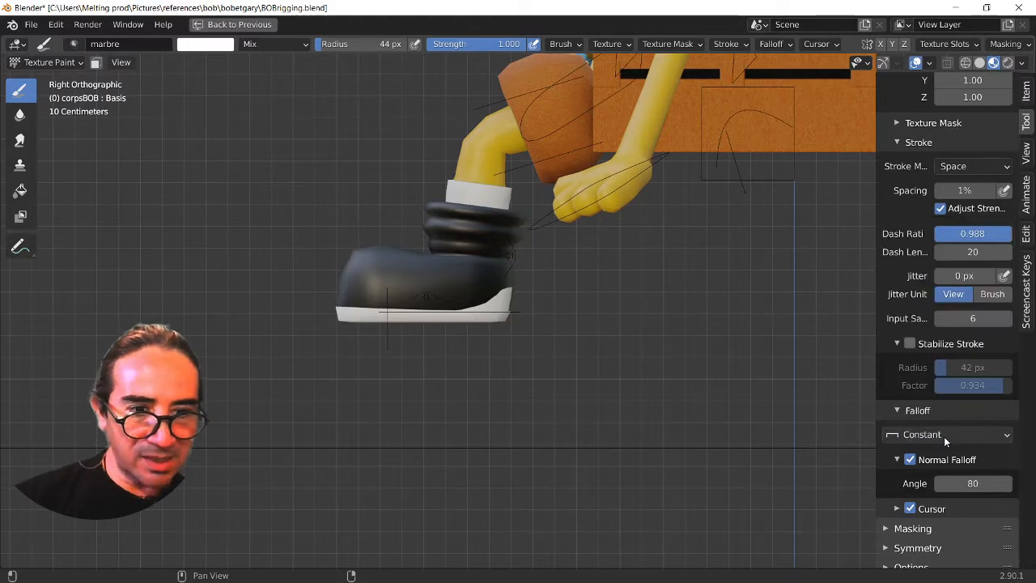
{"action": "scroll", "coordinate": [612, 338], "scroll_direction": "up", "scroll_amount": 5}
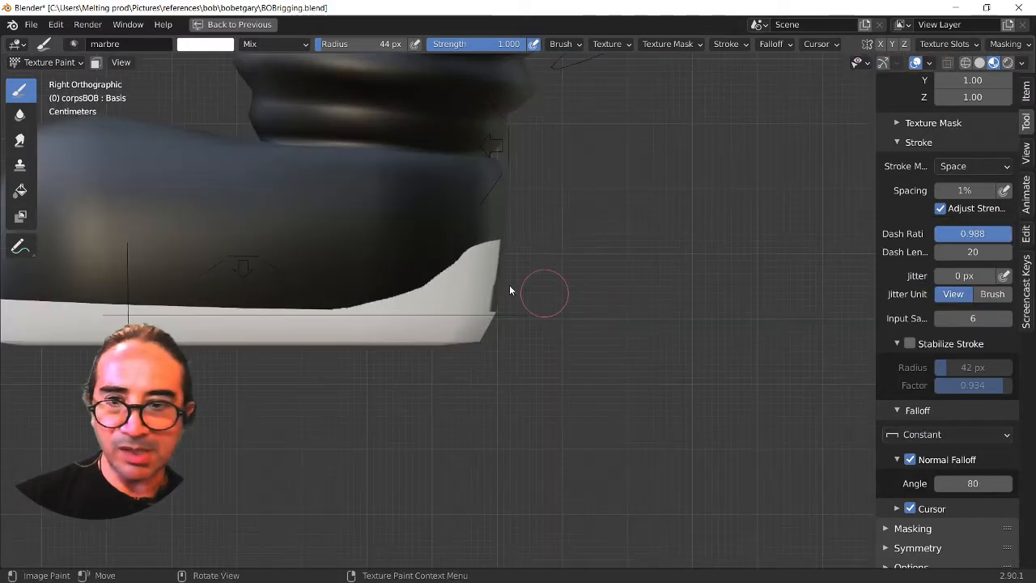
Paint white across the back of the shoe's heel, extending the side patch around the rear.
{"action": "middle_click_drag", "start_coordinate": [665, 237], "coordinate": [773, 335]}
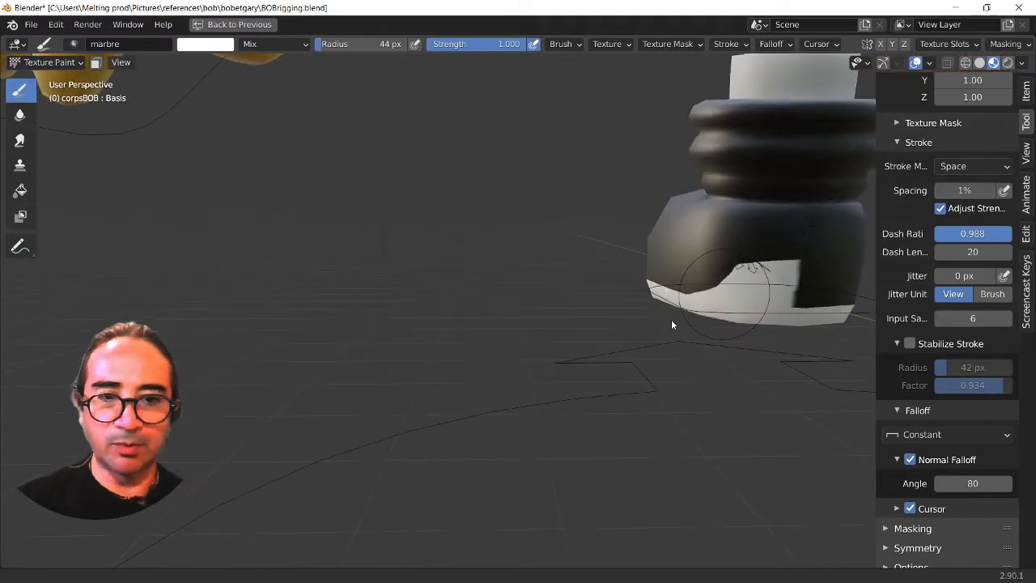
{"action": "middle_click_drag", "start_coordinate": [671, 319], "coordinate": [486, 291]}
{"action": "scroll", "coordinate": [486, 292], "scroll_direction": "up", "scroll_amount": 2}
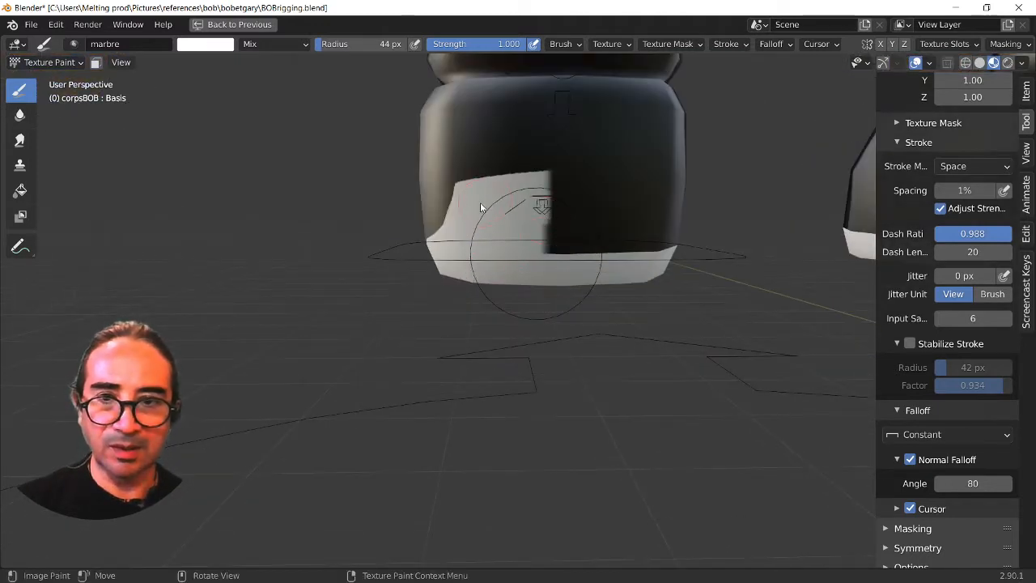
{"action": "mouse_move", "coordinate": [481, 193]}
{"action": "left_mouse_down"}
{"action": "mouse_move", "coordinate": [502, 176]}
{"action": "mouse_move", "coordinate": [553, 167]}
{"action": "mouse_move", "coordinate": [608, 178]}
{"action": "mouse_move", "coordinate": [534, 275]}
{"action": "left_mouse_up"}
{"action": "mouse_move", "coordinate": [494, 320]}
{"action": "middle_mouse_down"}
{"action": "mouse_move", "coordinate": [599, 320]}
{"action": "mouse_move", "coordinate": [558, 275]}
{"action": "middle_mouse_up"}
Sample black from the shoe as the brush color and refresh the texture display by switching to Edit Mode and back to Texture Paint.
{"action": "key", "text": "s"}
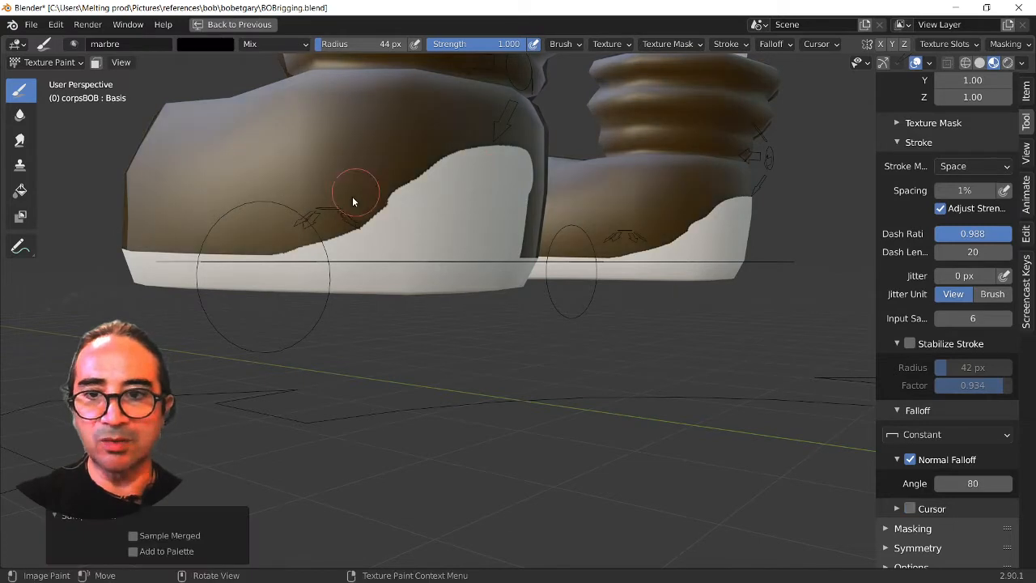
{"action": "key", "text": "ctrl+z"}
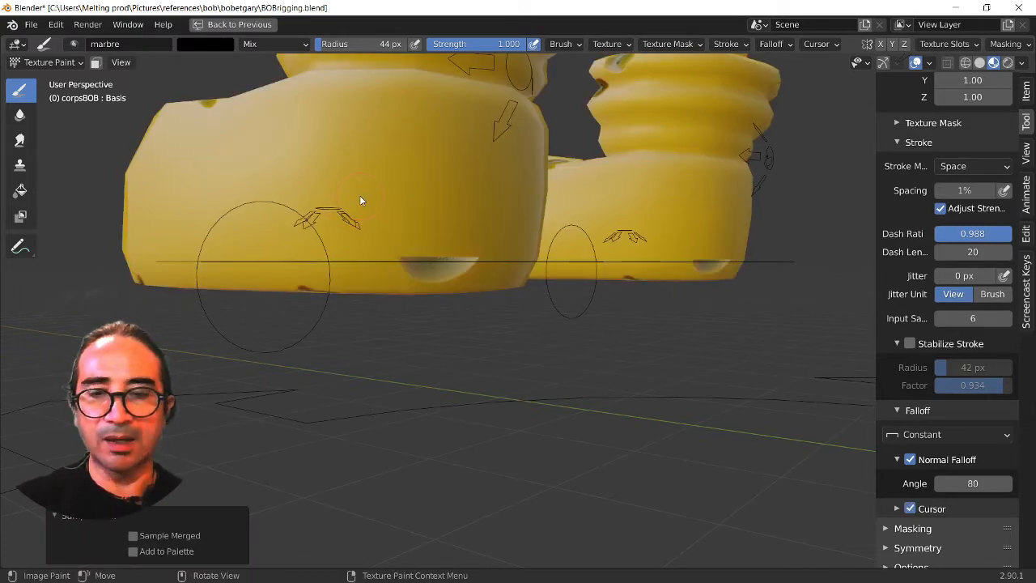
{"action": "left_click", "coordinate": [53, 63]}
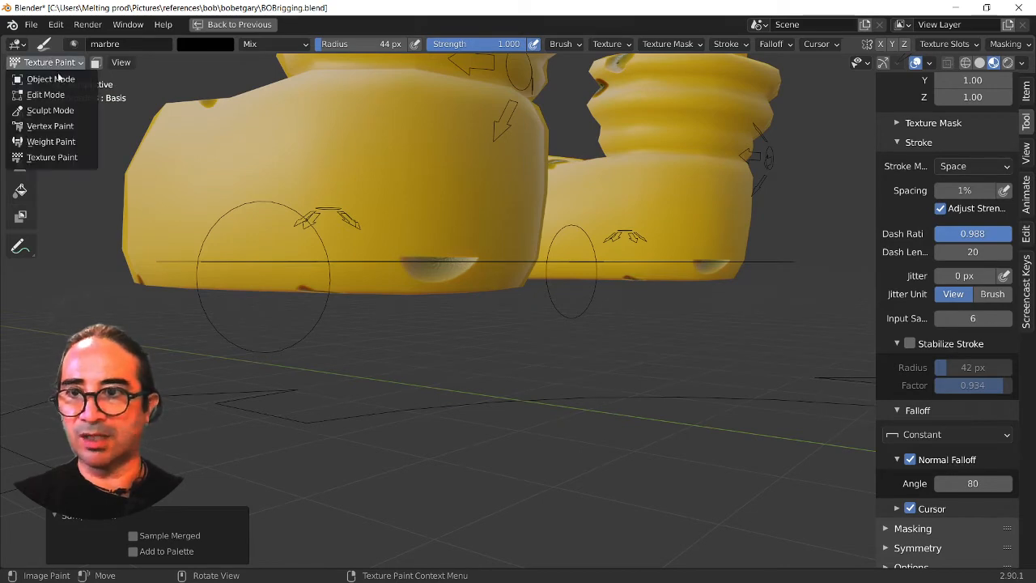
{"action": "left_click", "coordinate": [49, 94]}
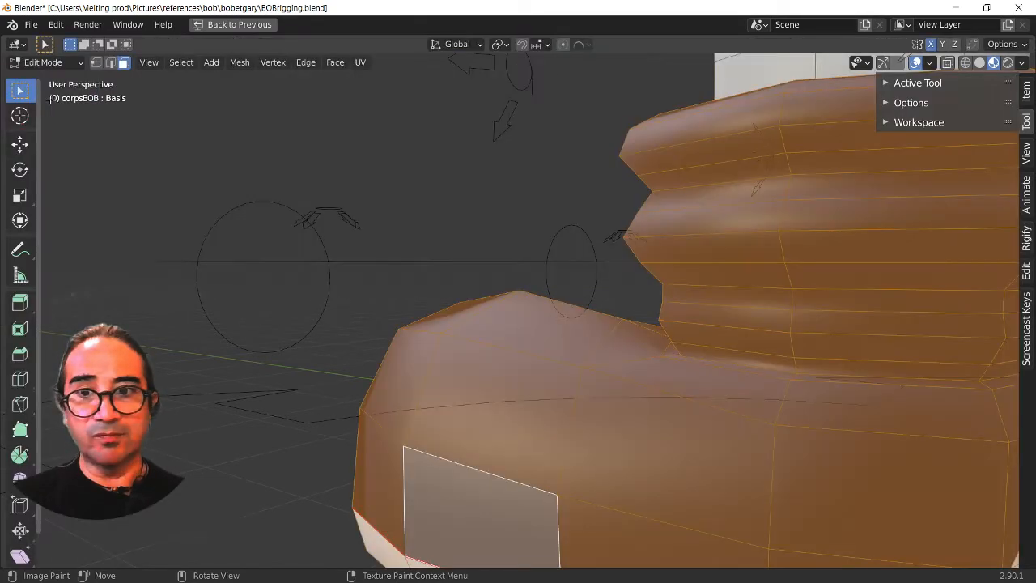
{"action": "scroll", "coordinate": [769, 430], "scroll_direction": "down", "scroll_amount": 5}
{"action": "scroll", "coordinate": [769, 430], "scroll_direction": "up", "scroll_amount": 2}
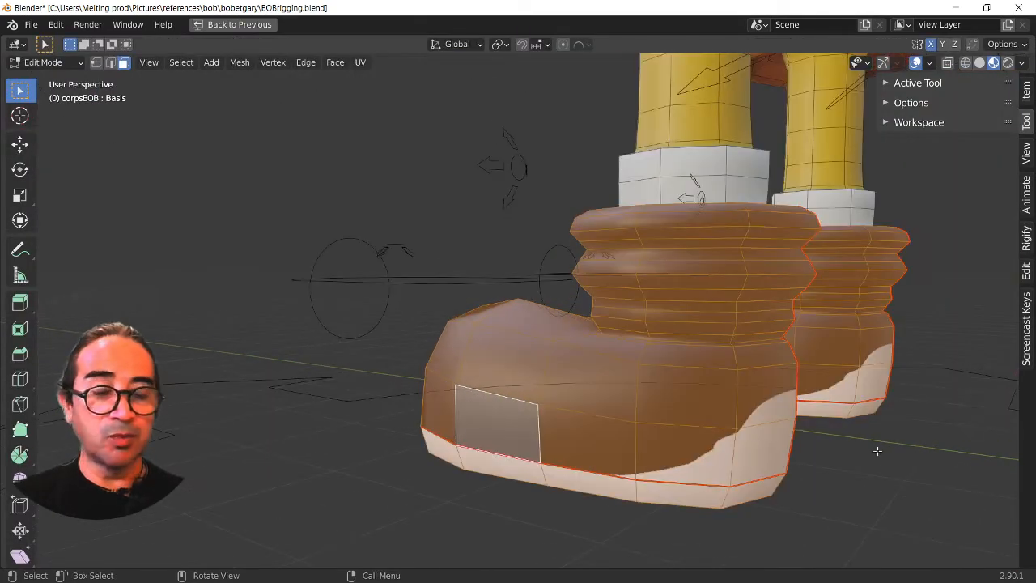
{"action": "middle_click_drag", "start_coordinate": [877, 450], "coordinate": [686, 365]}
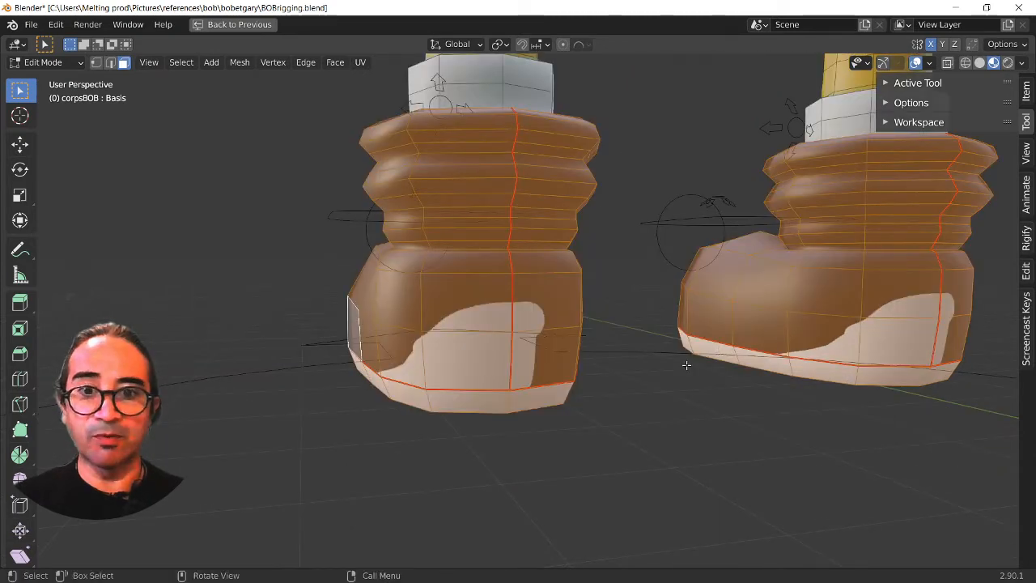
{"action": "left_click", "coordinate": [60, 159]}
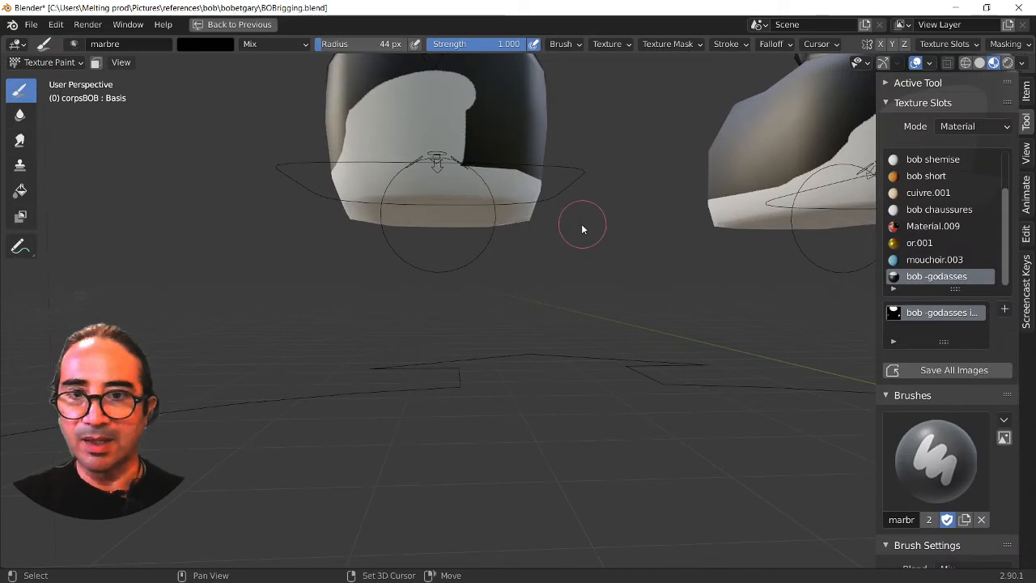
Trim the rounded edge of the white heel patch with black and sample white as the brush color.
{"action": "scroll", "coordinate": [562, 429], "scroll_direction": "up", "scroll_amount": 3}
{"action": "middle_click_drag", "start_coordinate": [557, 319], "coordinate": [513, 213]}
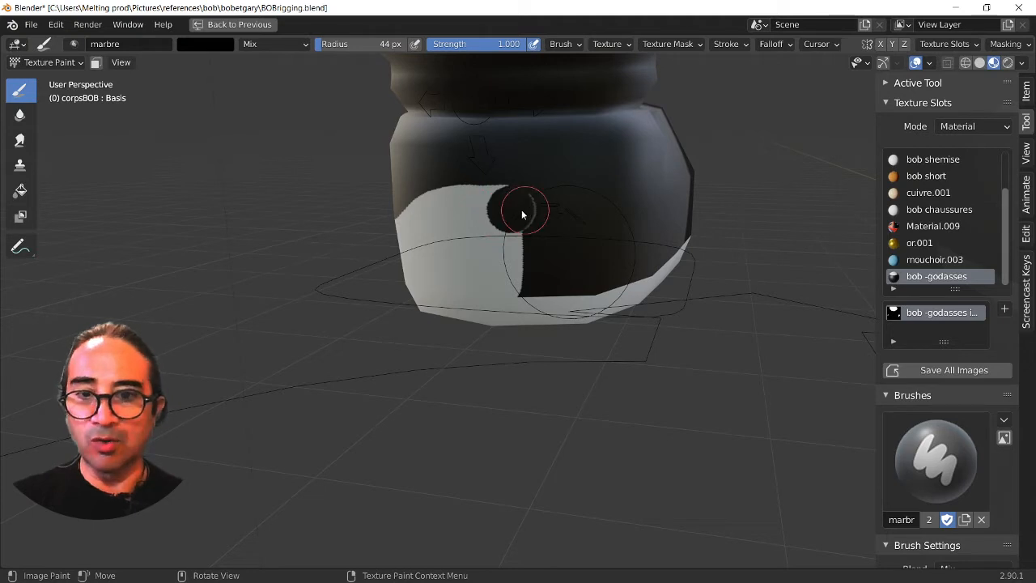
{"action": "key", "text": "s"}
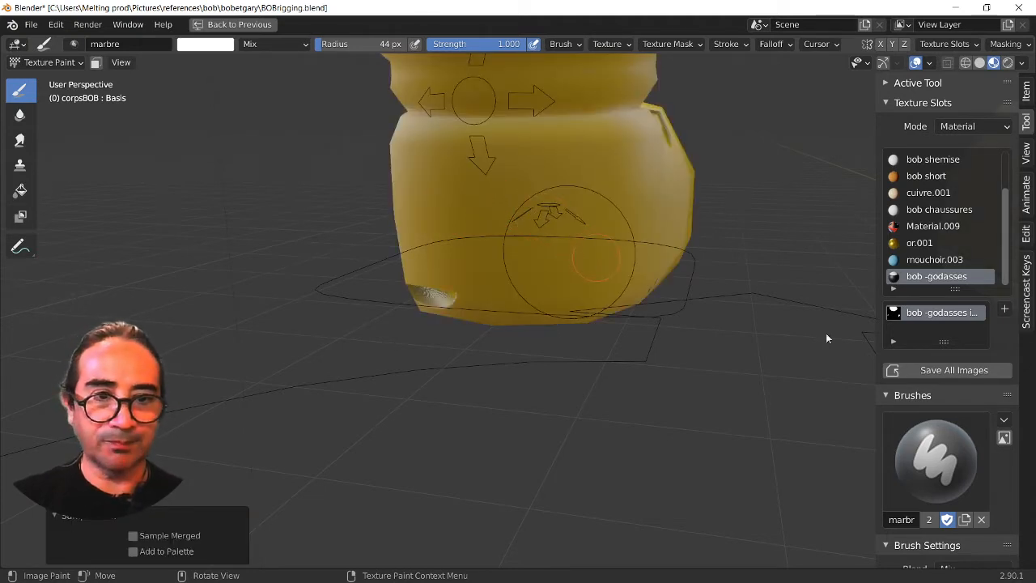
Restore the shoe's texture display by switching to Edit Mode and returning to Texture Paint.
{"action": "left_click", "coordinate": [57, 63]}
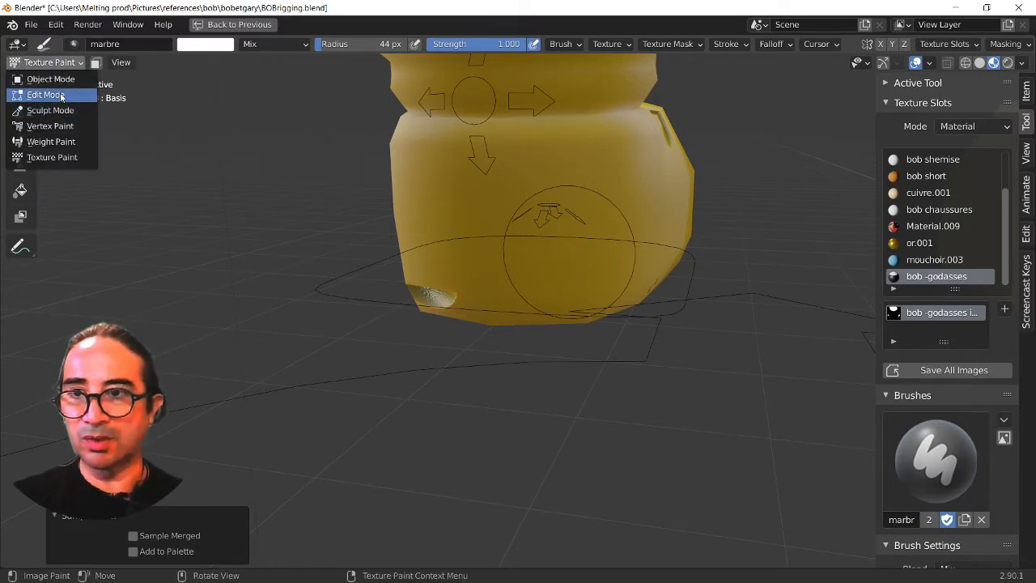
{"action": "left_click", "coordinate": [62, 94]}
{"action": "left_click", "coordinate": [61, 68]}
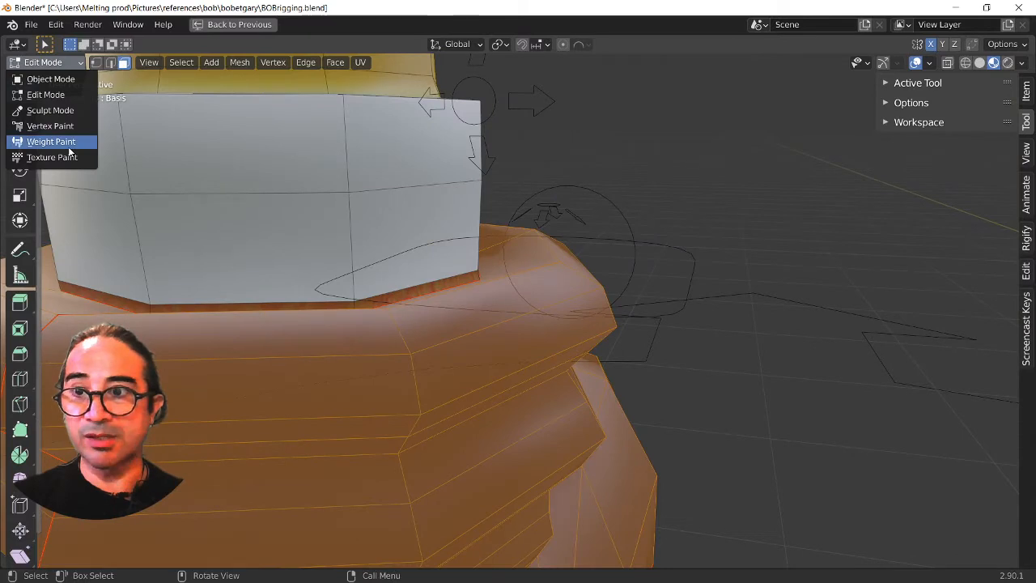
{"action": "left_click", "coordinate": [69, 155]}
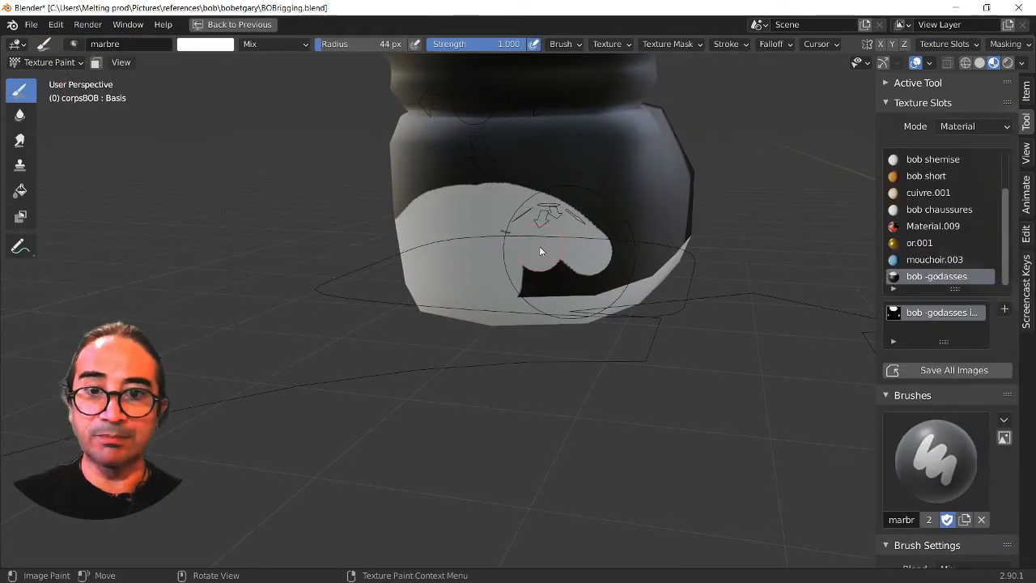
Fill the remaining dark area behind the heel with white down to the sole and show the shoe in the right orthographic view.
{"action": "mouse_move", "coordinate": [540, 249]}
{"action": "left_mouse_down"}
{"action": "mouse_move", "coordinate": [564, 268]}
{"action": "mouse_move", "coordinate": [565, 290]}
{"action": "left_mouse_up"}
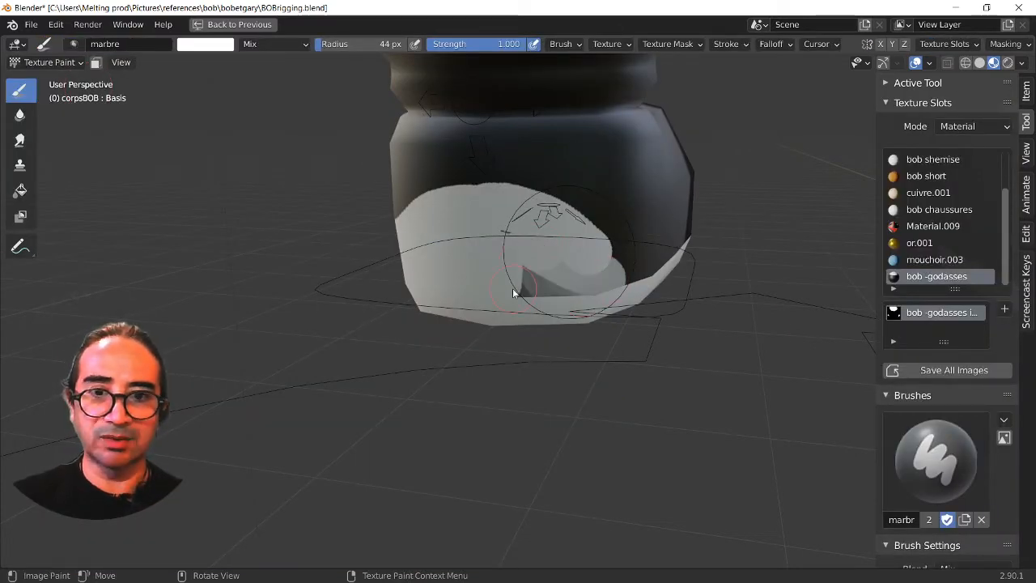
{"action": "middle_click_drag", "start_coordinate": [513, 288], "coordinate": [342, 276], "text": "shift"}
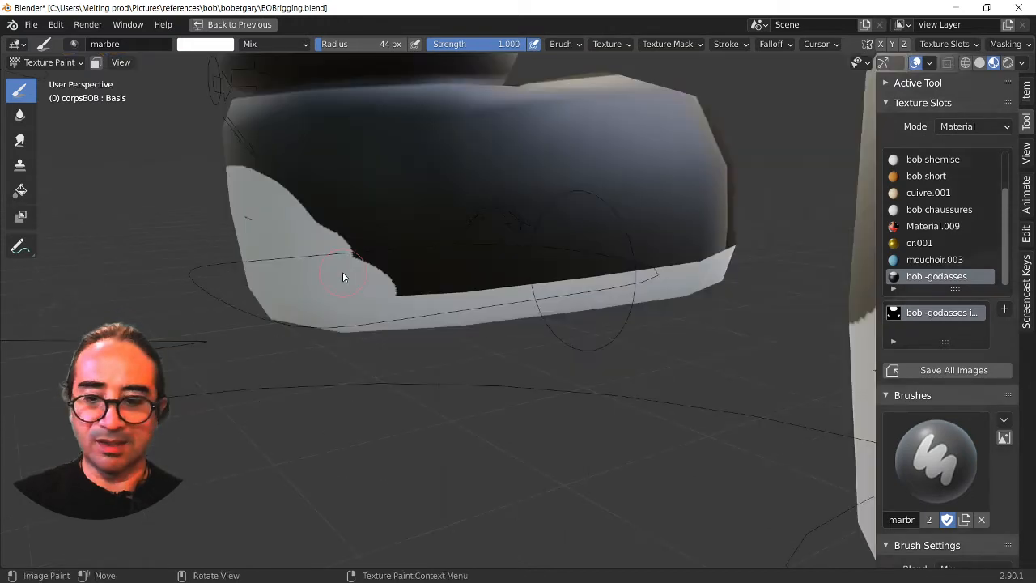
{"action": "key", "text": "KP_1"}
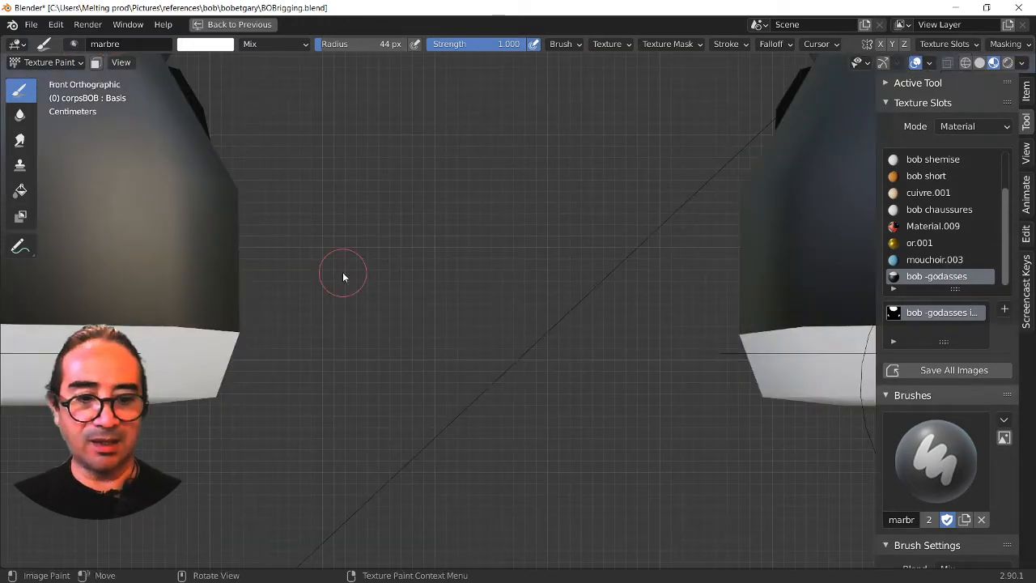
{"action": "key", "text": "KP_3"}
{"action": "scroll", "coordinate": [343, 277], "scroll_direction": "down", "scroll_amount": 3}
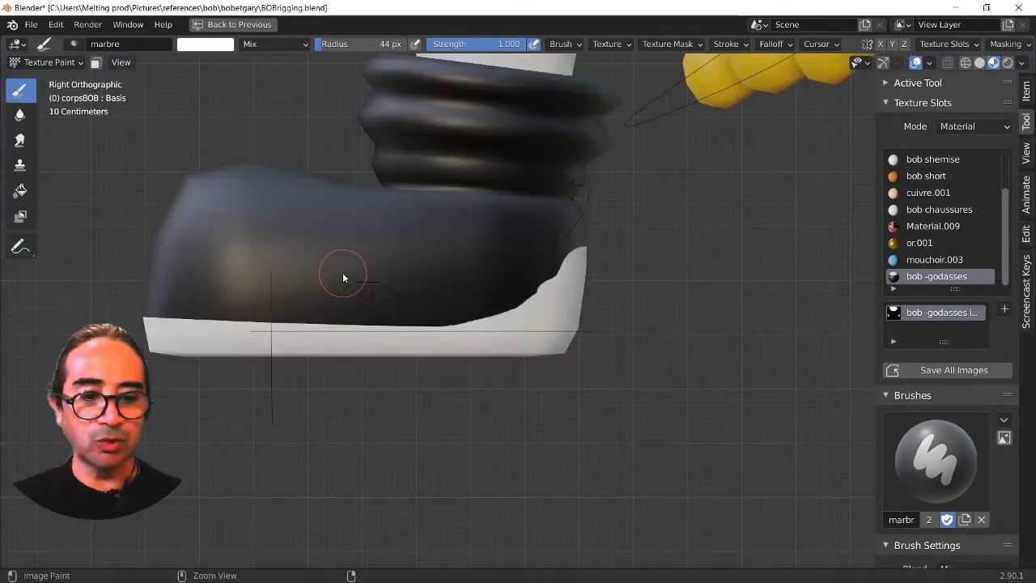
Extend the white heel patch in the left orthographic view with a smoother curved edge down to the sole.
{"action": "key", "text": "ctrl+KP_3"}
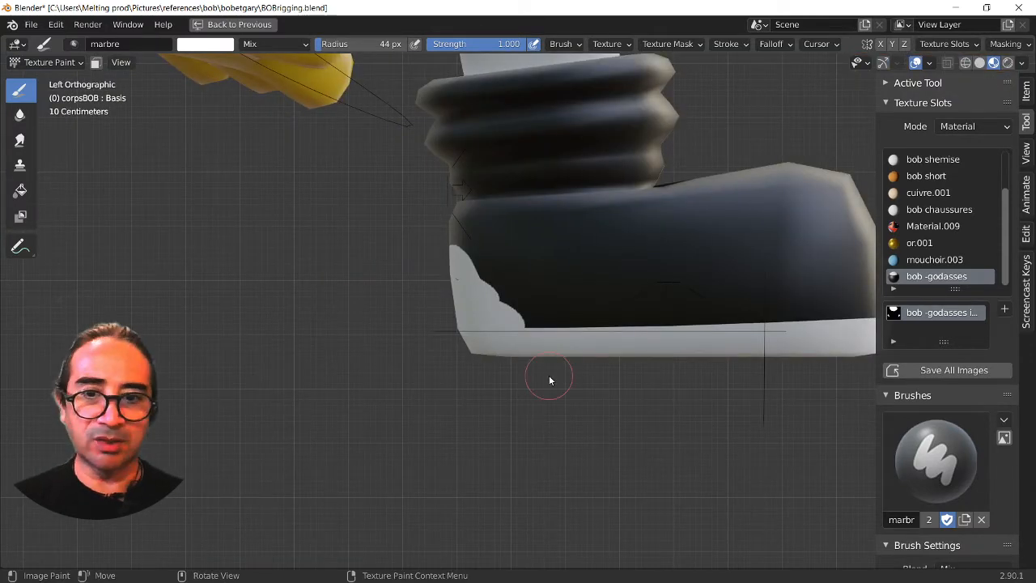
{"action": "scroll", "coordinate": [549, 375], "scroll_direction": "up", "scroll_amount": 2}
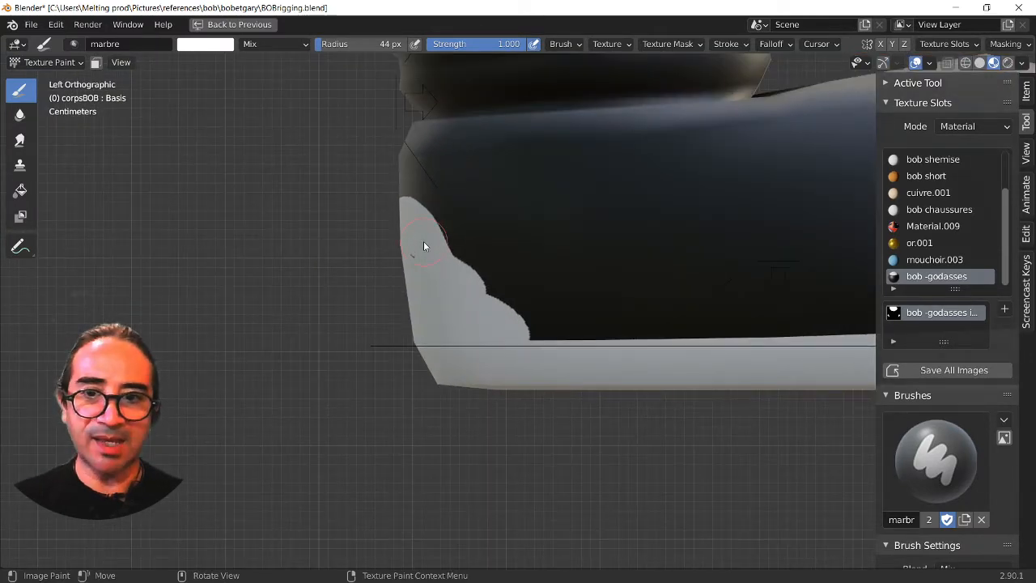
{"action": "mouse_move", "coordinate": [424, 242]}
{"action": "left_mouse_down"}
{"action": "mouse_move", "coordinate": [513, 325]}
{"action": "mouse_move", "coordinate": [599, 378]}
{"action": "mouse_move", "coordinate": [481, 304]}
{"action": "mouse_move", "coordinate": [441, 227]}
{"action": "left_mouse_up"}
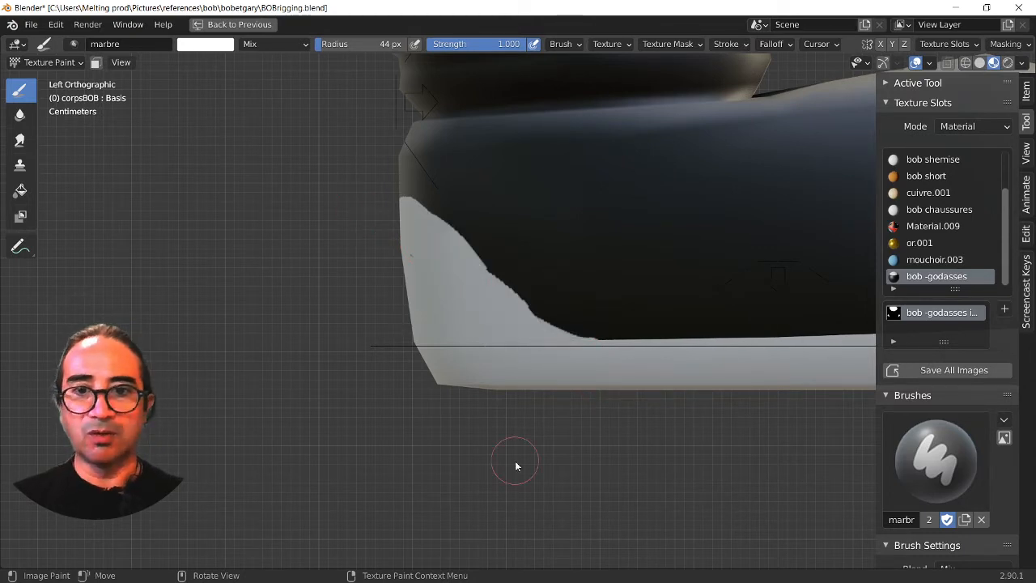
Reduce the brush radius to 12 px and paint a white five-pointed star outline on the shoe's dark side near the heel.
{"action": "scroll", "coordinate": [573, 382], "scroll_direction": "down", "scroll_amount": 2}
{"action": "middle_click_drag", "start_coordinate": [706, 386], "coordinate": [379, 466], "text": "shift"}
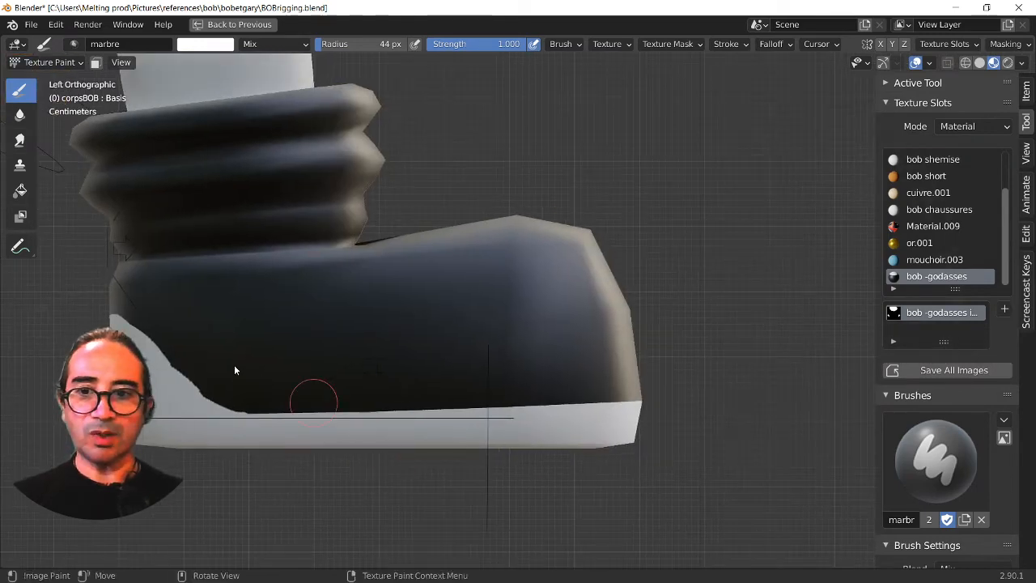
{"action": "scroll", "coordinate": [234, 365], "scroll_direction": "up", "scroll_amount": 4}
{"action": "middle_click_drag", "start_coordinate": [214, 340], "coordinate": [562, 273], "text": "shift"}
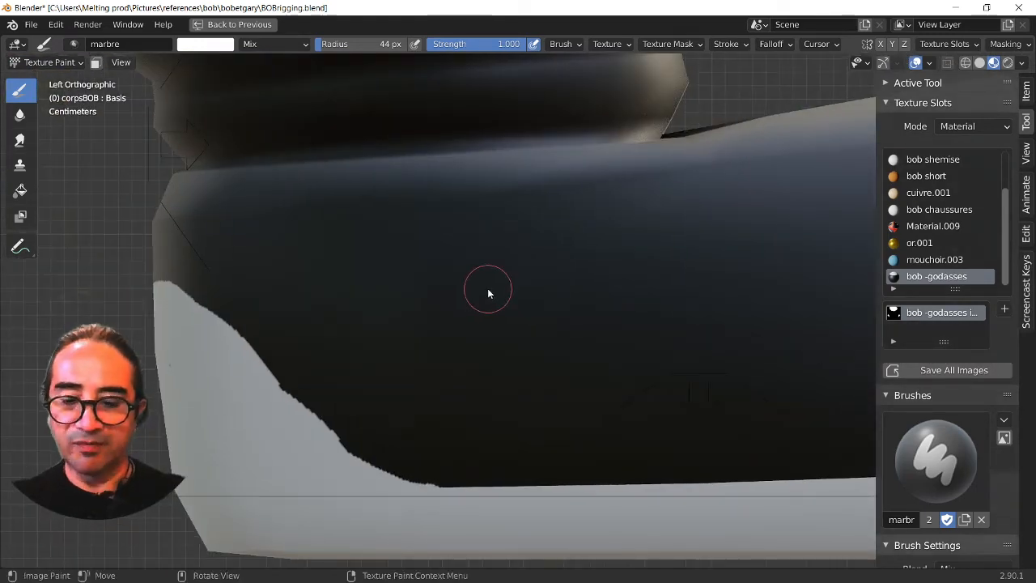
{"action": "key", "text": "f"}
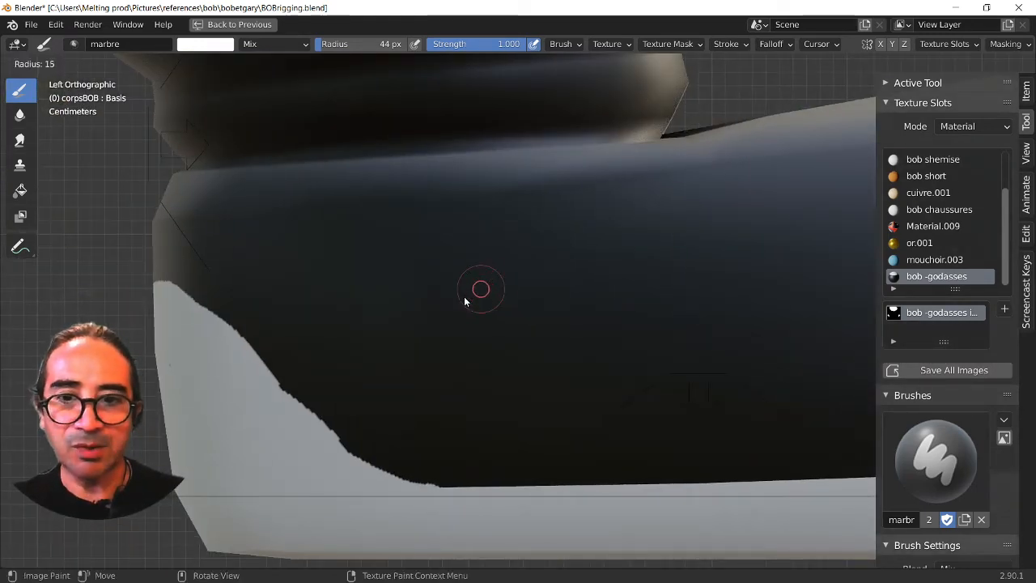
{"action": "left_click", "coordinate": [473, 295]}
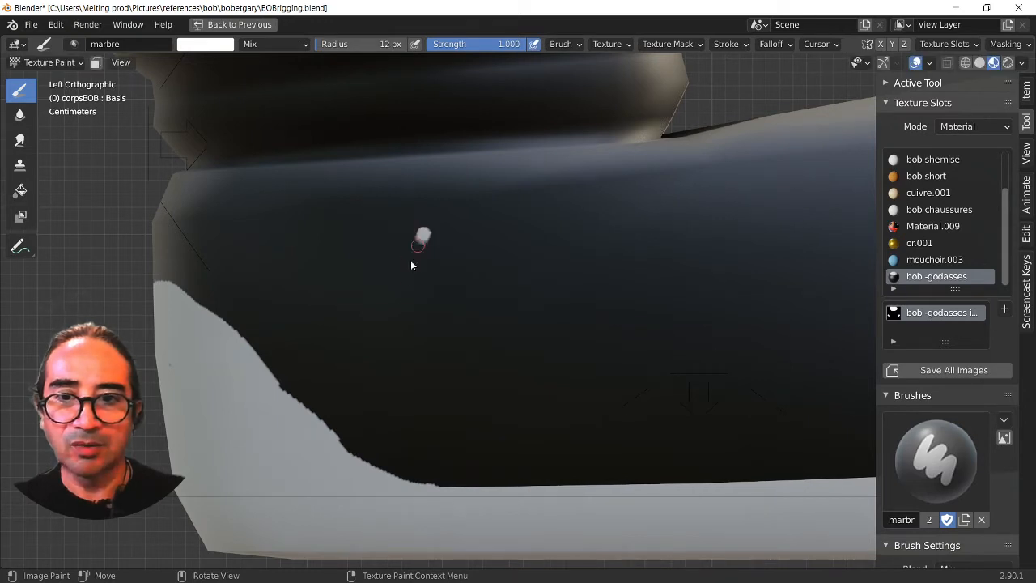
{"action": "mouse_move", "coordinate": [397, 299]}
{"action": "left_mouse_down"}
{"action": "mouse_move", "coordinate": [345, 284]}
{"action": "mouse_move", "coordinate": [335, 297]}
{"action": "mouse_move", "coordinate": [378, 352]}
{"action": "mouse_move", "coordinate": [356, 397]}
{"action": "mouse_move", "coordinate": [421, 361]}
{"action": "mouse_move", "coordinate": [483, 405]}
{"action": "mouse_move", "coordinate": [455, 331]}
{"action": "mouse_move", "coordinate": [506, 262]}
{"action": "mouse_move", "coordinate": [424, 277]}
{"action": "mouse_move", "coordinate": [423, 231]}
{"action": "left_mouse_up"}
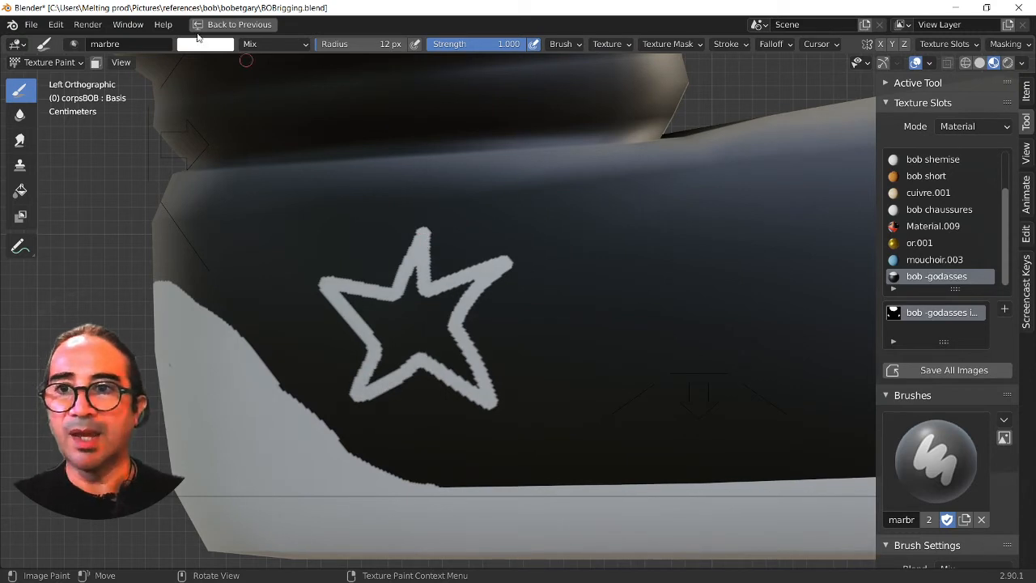
Switch to the Fill tool and set its color to white.
{"action": "left_click", "coordinate": [21, 191]}
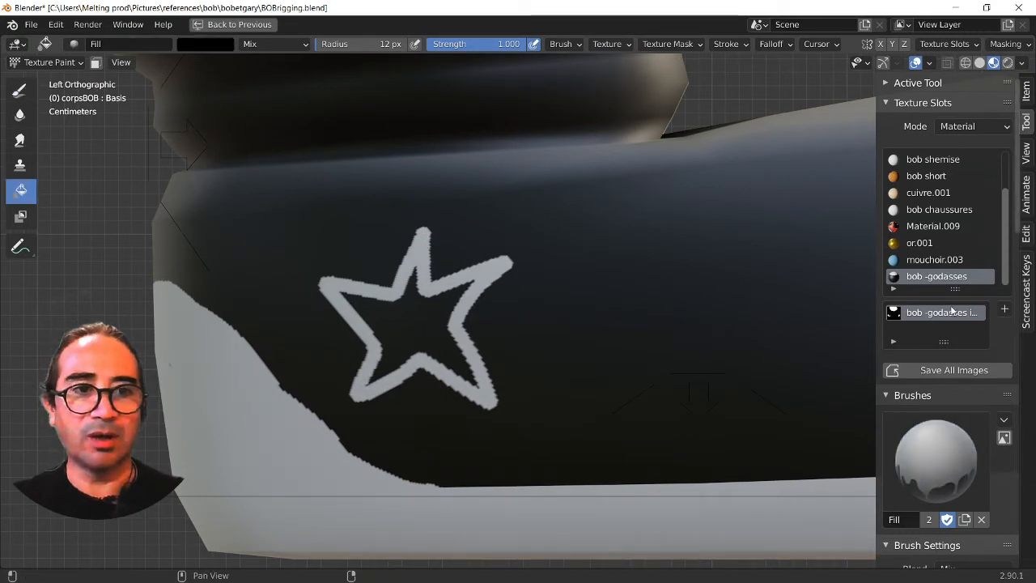
{"action": "scroll", "coordinate": [945, 225], "scroll_direction": "up", "scroll_amount": 3}
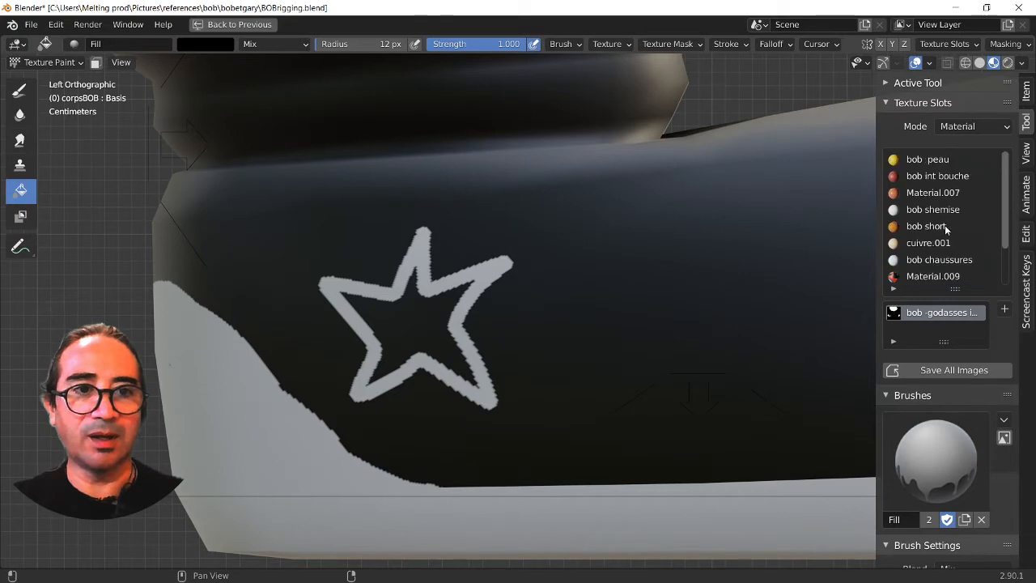
{"action": "left_click", "coordinate": [893, 103]}
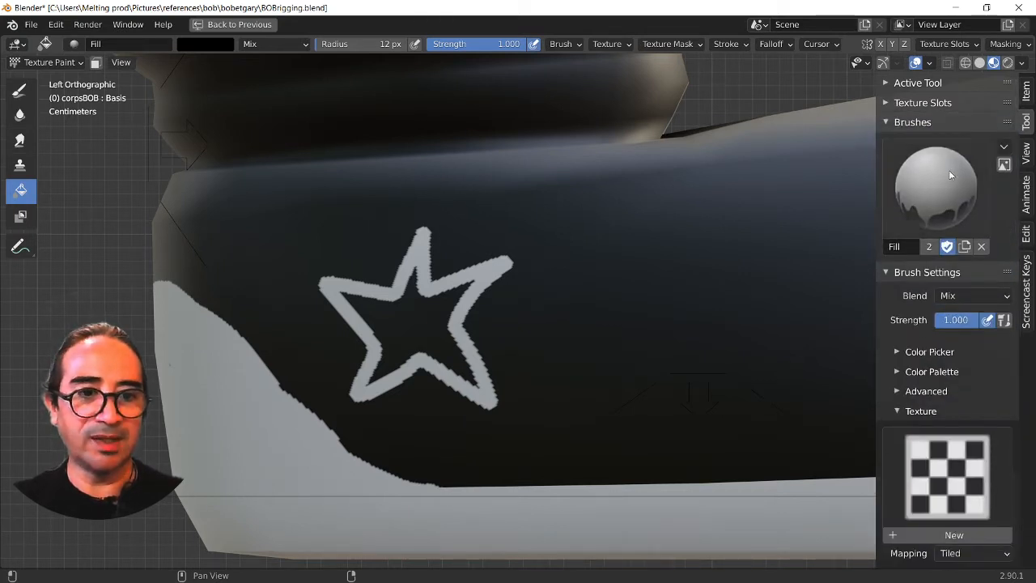
{"action": "left_click", "coordinate": [951, 175]}
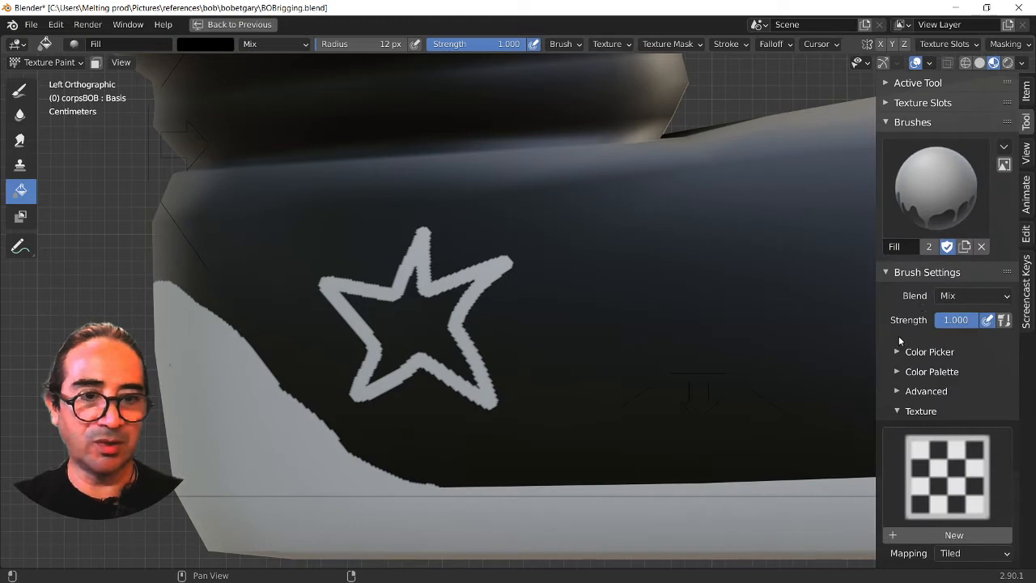
{"action": "left_click", "coordinate": [915, 353]}
{"action": "scroll", "coordinate": [926, 396], "scroll_direction": "down", "scroll_amount": 3}
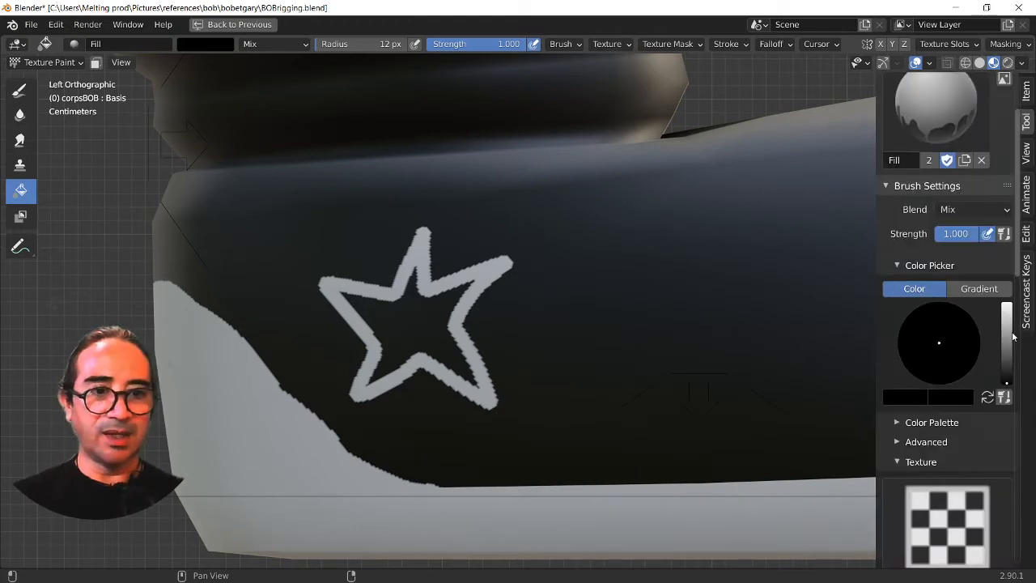
{"action": "left_click_drag", "start_coordinate": [1013, 337], "coordinate": [1008, 305]}
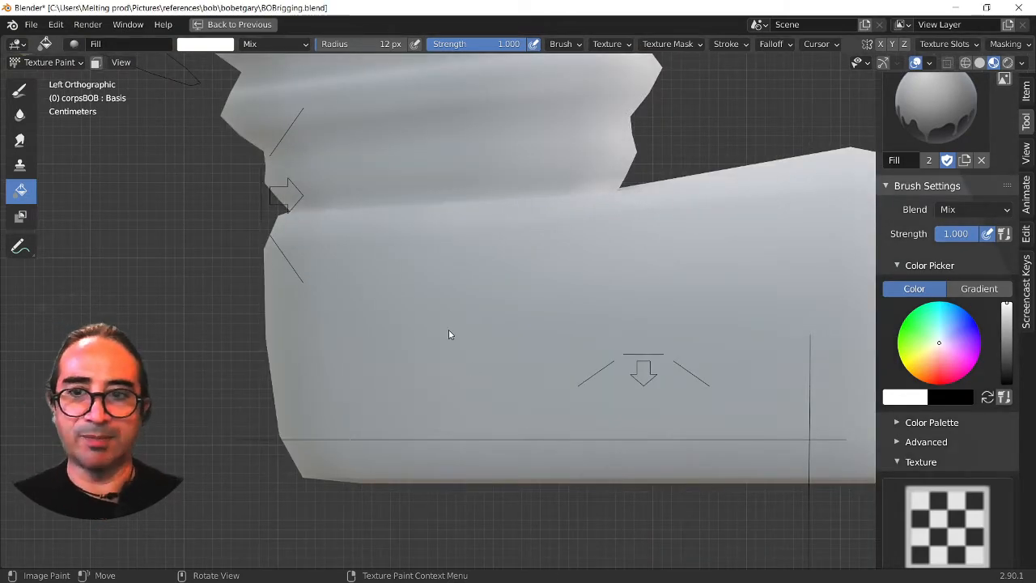
Undo the white fill over the shoe and try again to fill the star's interior in the 3D view.
{"action": "scroll", "coordinate": [448, 330], "scroll_direction": "down", "scroll_amount": 3}
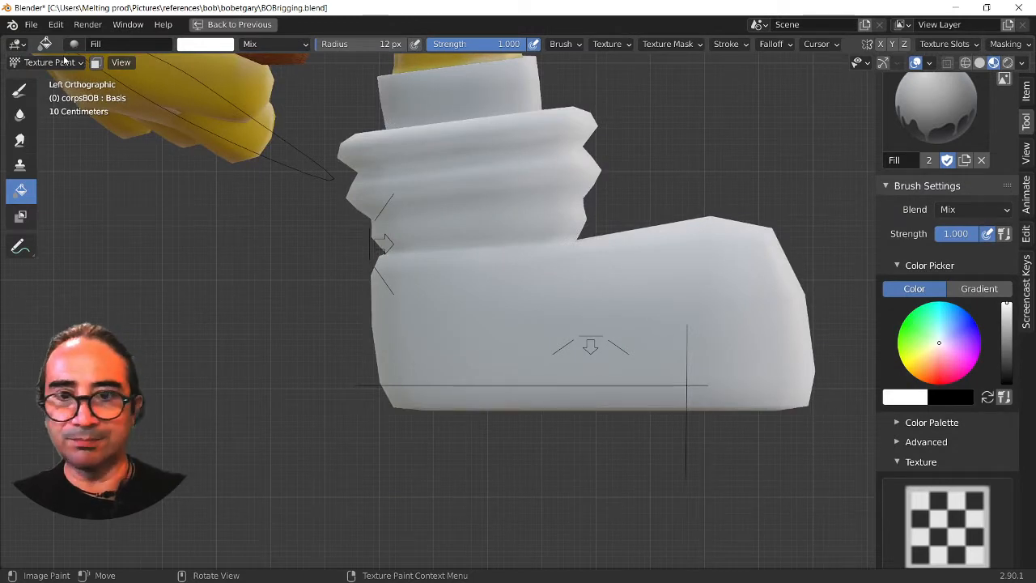
{"action": "key", "text": "ctrl+z"}
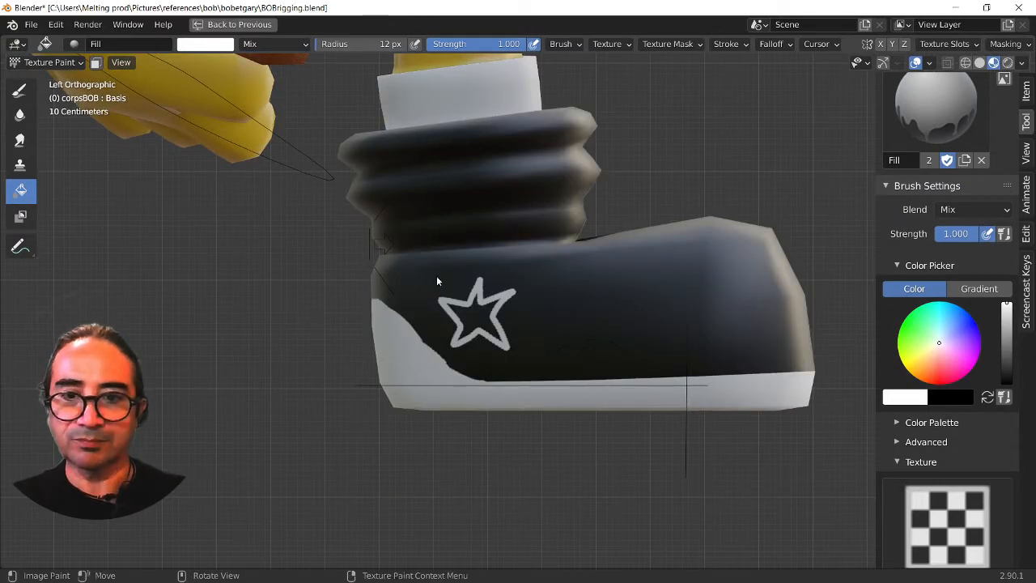
{"action": "scroll", "coordinate": [437, 275], "scroll_direction": "up", "scroll_amount": 5}
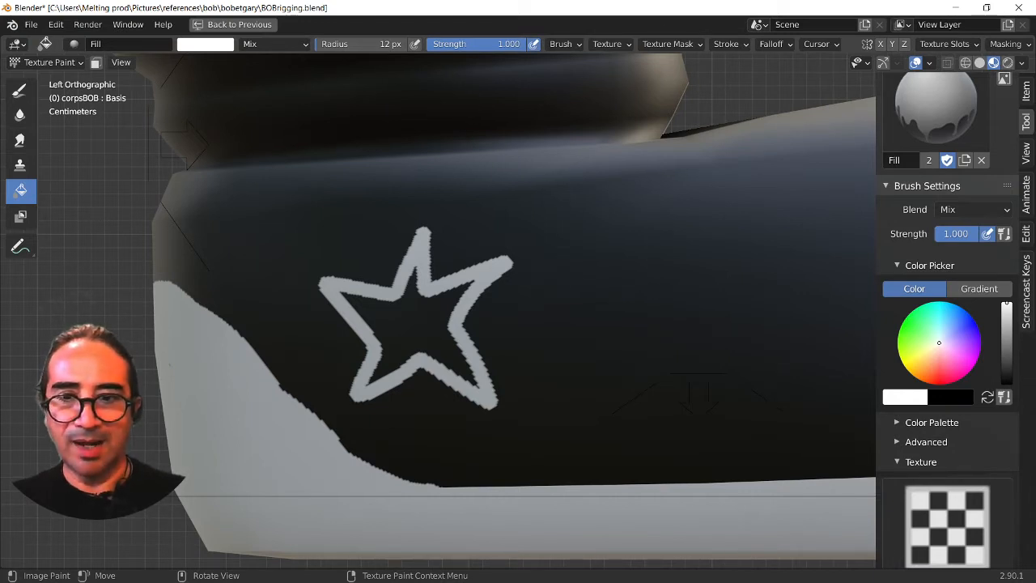
{"action": "left_click", "coordinate": [406, 338]}
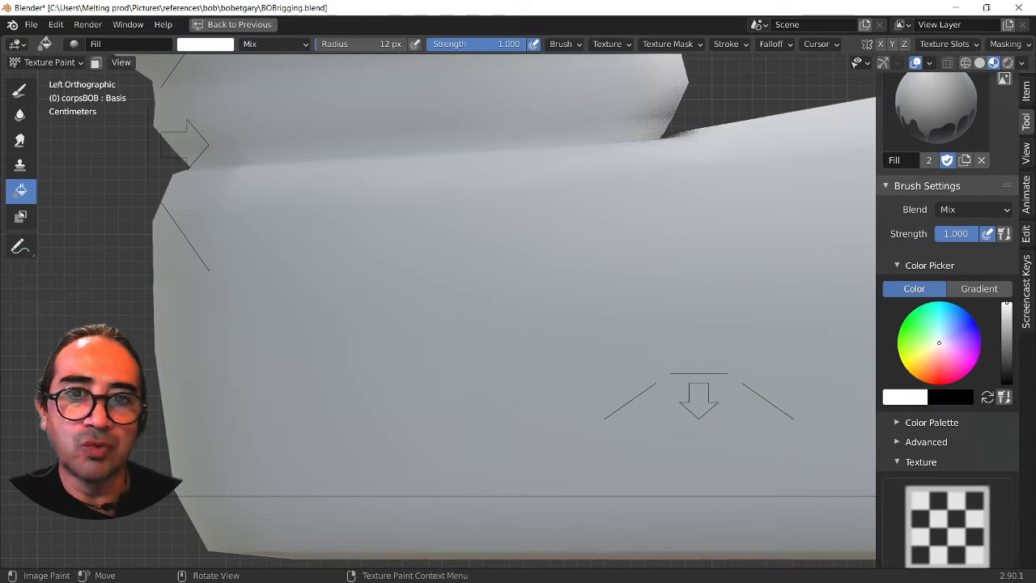
{"action": "middle_click_drag", "start_coordinate": [486, 194], "coordinate": [524, 187]}
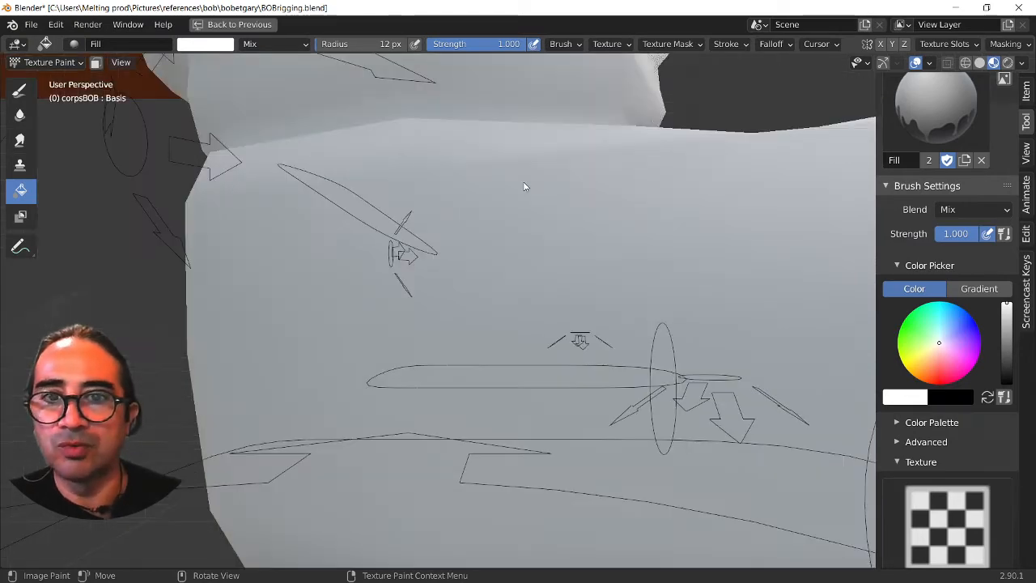
{"action": "key", "text": "Home"}
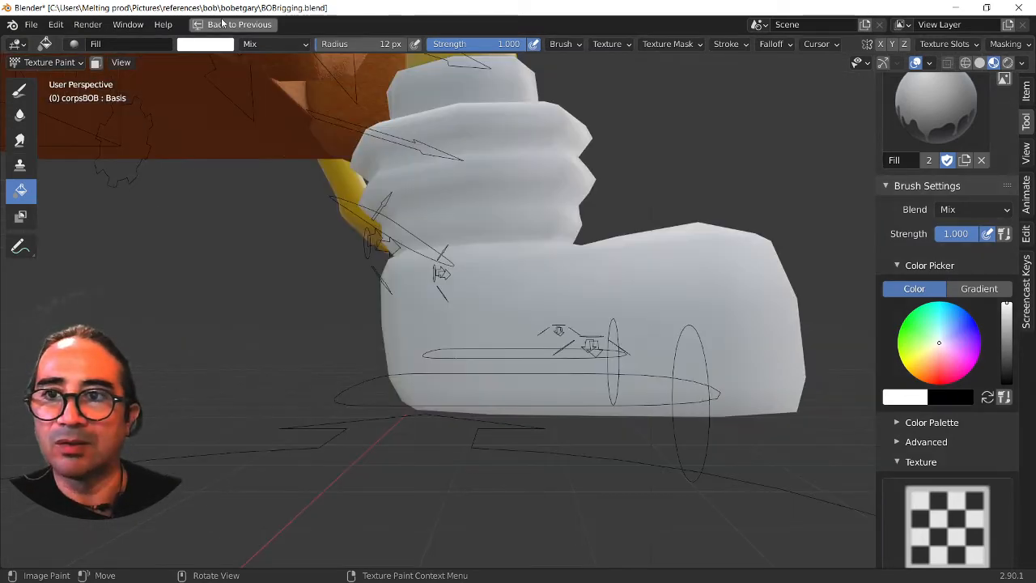
Leave the maximized 3D view for the full Texture Paint layout and undo the white fill over the shoe.
{"action": "left_click", "coordinate": [235, 24]}
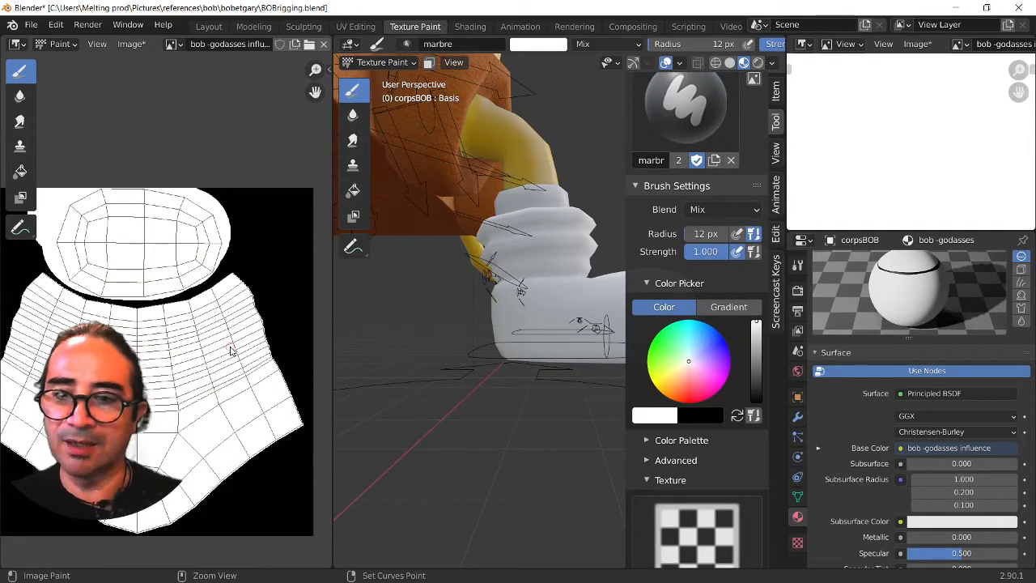
{"action": "scroll", "coordinate": [243, 338], "scroll_direction": "down", "scroll_amount": 1}
{"action": "key", "text": "ctrl+z"}
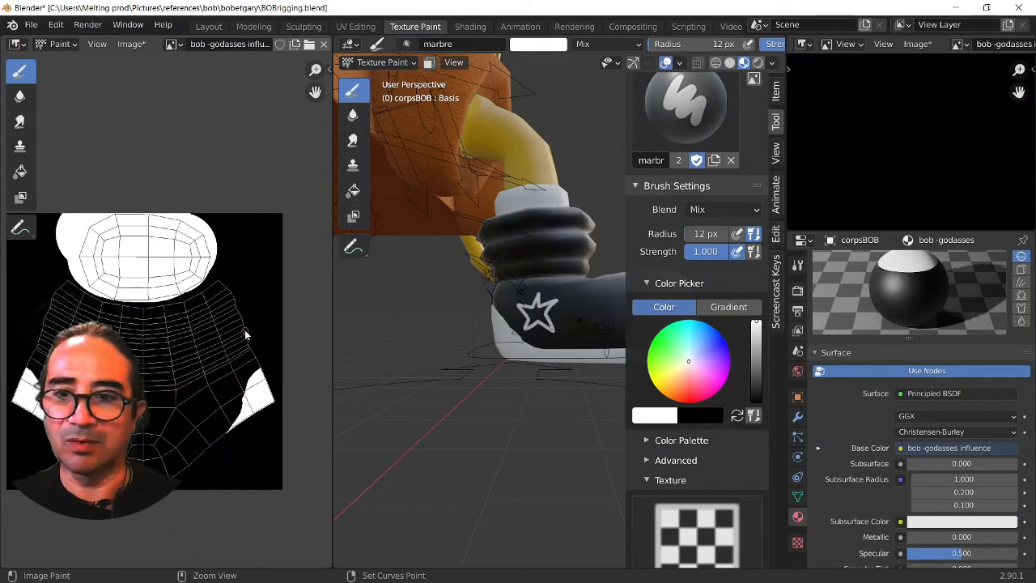
Fill the star's interior with white directly on the shoe's texture image using the Fill tool.
{"action": "scroll", "coordinate": [543, 331], "scroll_direction": "up", "scroll_amount": 4}
{"action": "mouse_move", "coordinate": [536, 327]}
{"action": "middle_mouse_down"}
{"action": "mouse_move", "coordinate": [539, 316]}
{"action": "mouse_move", "coordinate": [529, 319]}
{"action": "middle_mouse_up"}
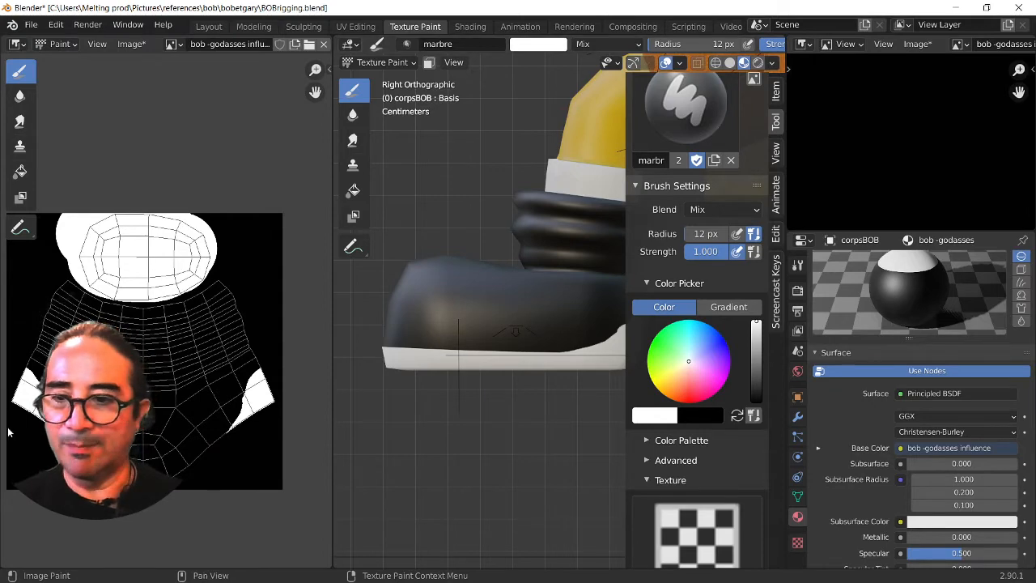
{"action": "scroll", "coordinate": [149, 357], "scroll_direction": "up", "scroll_amount": 6}
{"action": "scroll", "coordinate": [213, 324], "scroll_direction": "down", "scroll_amount": 5}
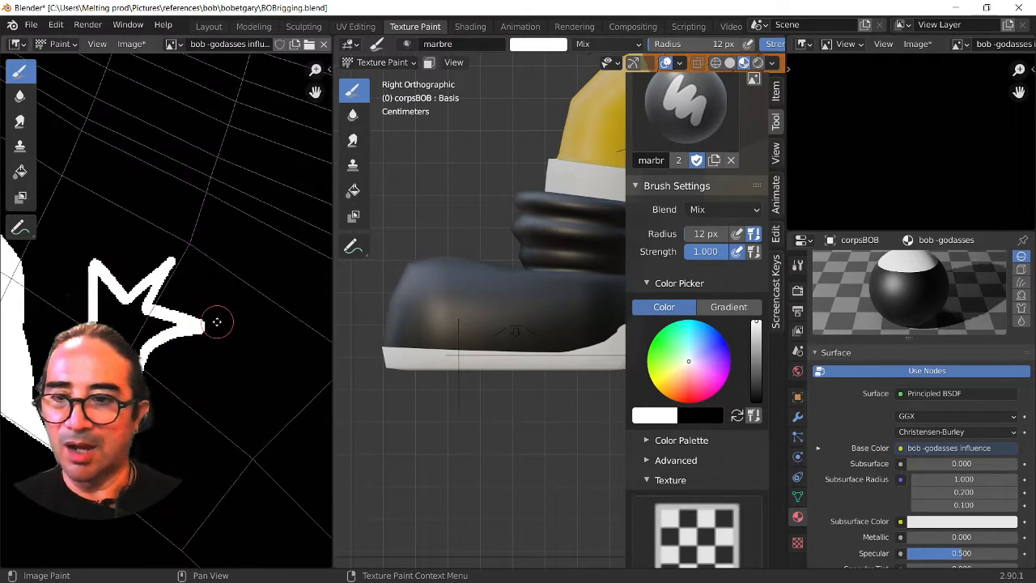
{"action": "left_click", "coordinate": [20, 171]}
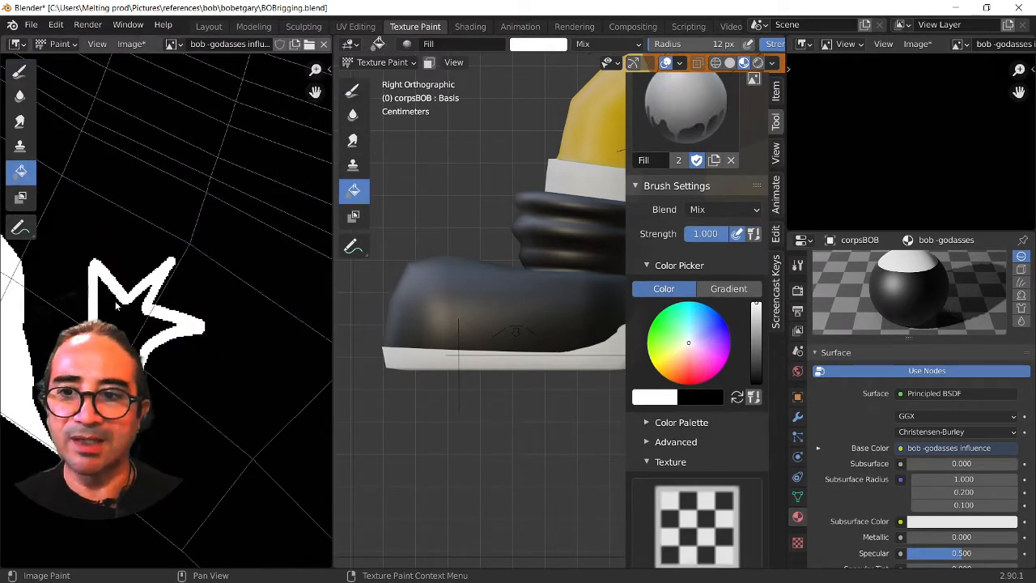
{"action": "left_click", "coordinate": [116, 314]}
{"action": "scroll", "coordinate": [128, 326], "scroll_direction": "down", "scroll_amount": 3}
{"action": "scroll", "coordinate": [128, 328], "scroll_direction": "down", "scroll_amount": 3}
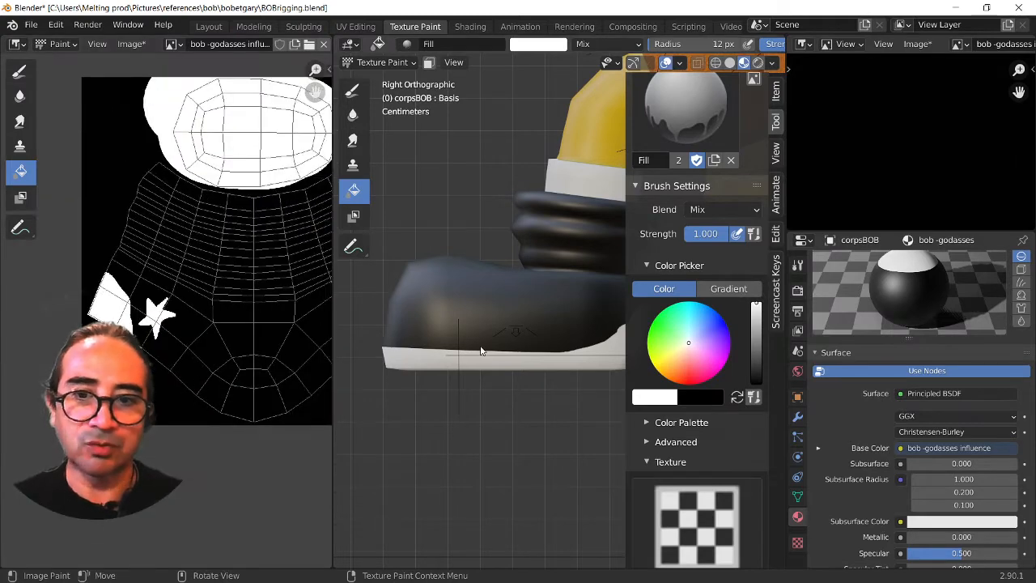
Save the painted shoe texture as an image file with Save As.
{"action": "scroll", "coordinate": [566, 324], "scroll_direction": "down", "scroll_amount": 5}
{"action": "middle_click_drag", "start_coordinate": [482, 338], "coordinate": [341, 361]}
{"action": "scroll", "coordinate": [442, 333], "scroll_direction": "up", "scroll_amount": 4}
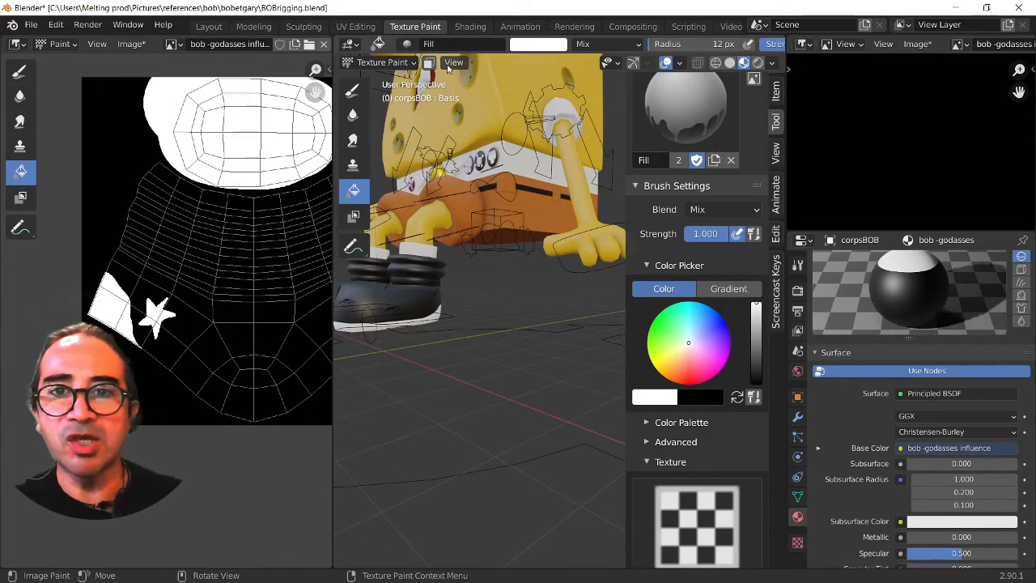
{"action": "left_click", "coordinate": [131, 43]}
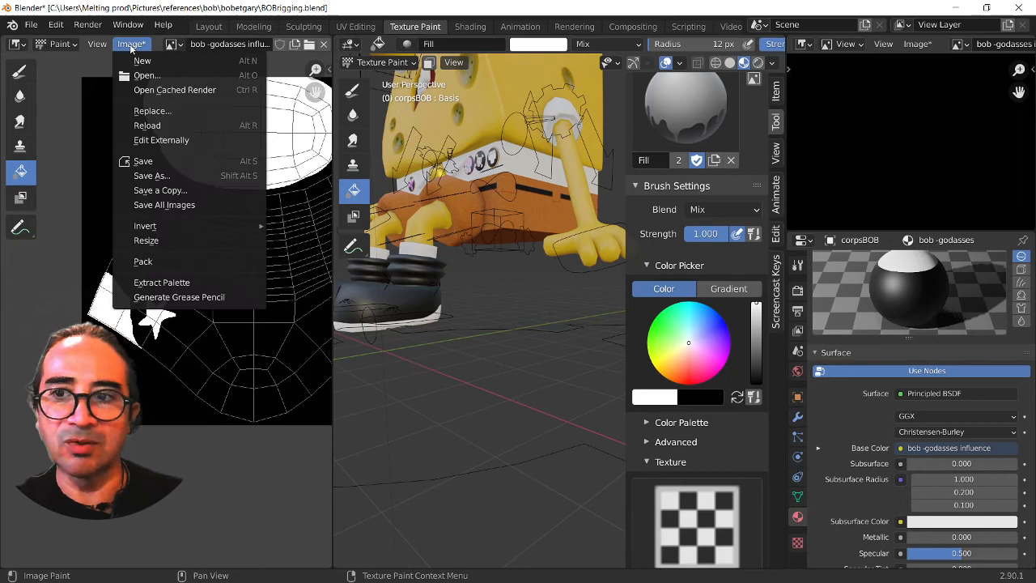
{"action": "left_click", "coordinate": [150, 176]}
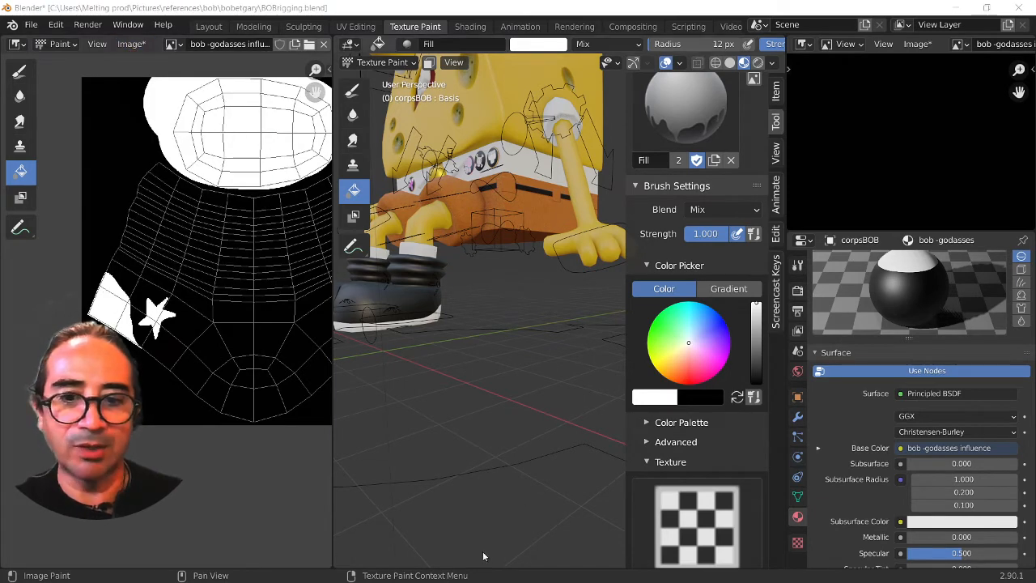
{"action": "left_click", "coordinate": [656, 530]}
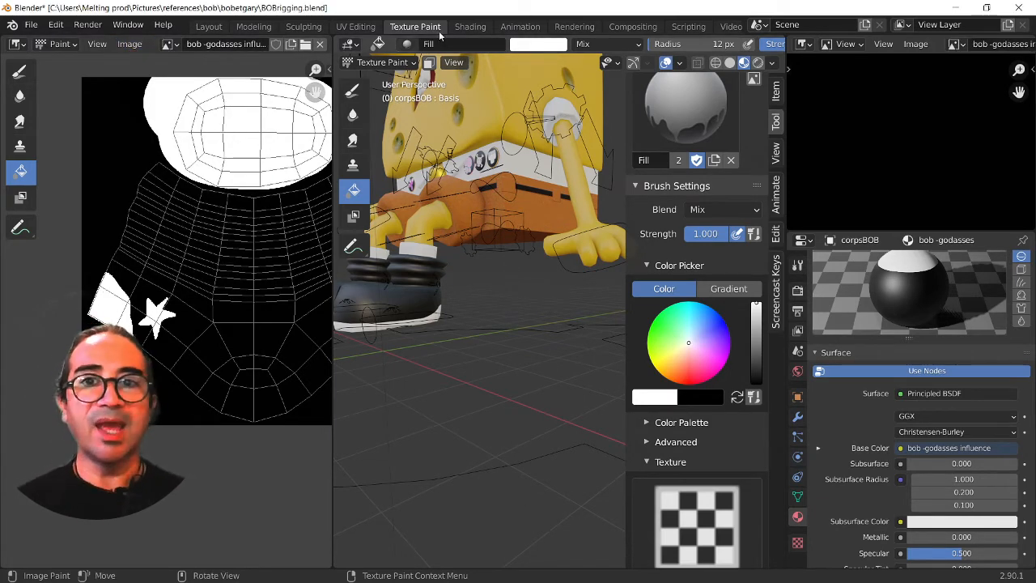
Open the Shading workspace, display the model in Material Preview and frame the shoes closely.
{"action": "left_click", "coordinate": [469, 26]}
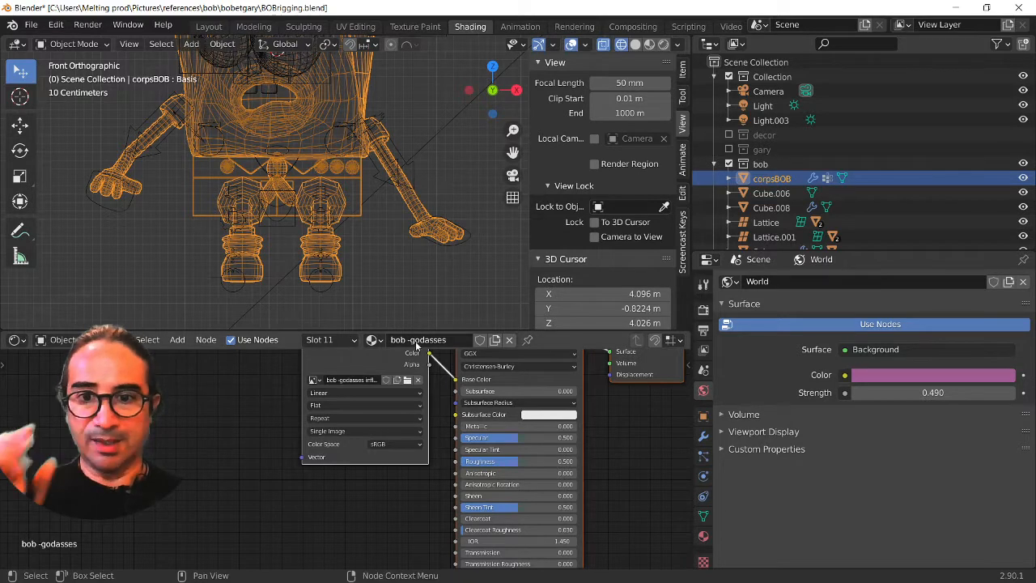
{"action": "left_click", "coordinate": [649, 44]}
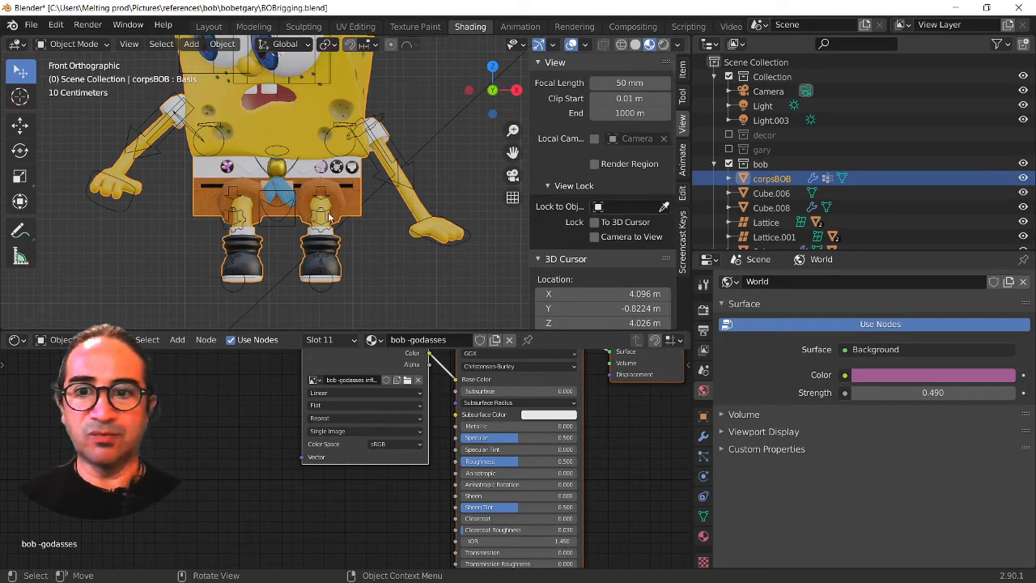
{"action": "mouse_move", "coordinate": [243, 210]}
{"action": "middle_mouse_down"}
{"action": "mouse_move", "coordinate": [317, 282]}
{"action": "mouse_move", "coordinate": [291, 261]}
{"action": "mouse_move", "coordinate": [329, 206]}
{"action": "mouse_move", "coordinate": [262, 241]}
{"action": "mouse_move", "coordinate": [459, 254]}
{"action": "mouse_move", "coordinate": [555, 243]}
{"action": "mouse_move", "coordinate": [426, 216]}
{"action": "mouse_move", "coordinate": [322, 232]}
{"action": "mouse_move", "coordinate": [383, 235]}
{"action": "mouse_move", "coordinate": [218, 263]}
{"action": "mouse_move", "coordinate": [306, 234]}
{"action": "mouse_move", "coordinate": [201, 254]}
{"action": "middle_mouse_up"}
{"action": "scroll", "coordinate": [287, 259], "scroll_direction": "up", "scroll_amount": 3}
{"action": "scroll", "coordinate": [279, 207], "scroll_direction": "up", "scroll_amount": 3}
{"action": "scroll", "coordinate": [425, 215], "scroll_direction": "down", "scroll_amount": 4}
{"action": "scroll", "coordinate": [384, 239], "scroll_direction": "up", "scroll_amount": 4}
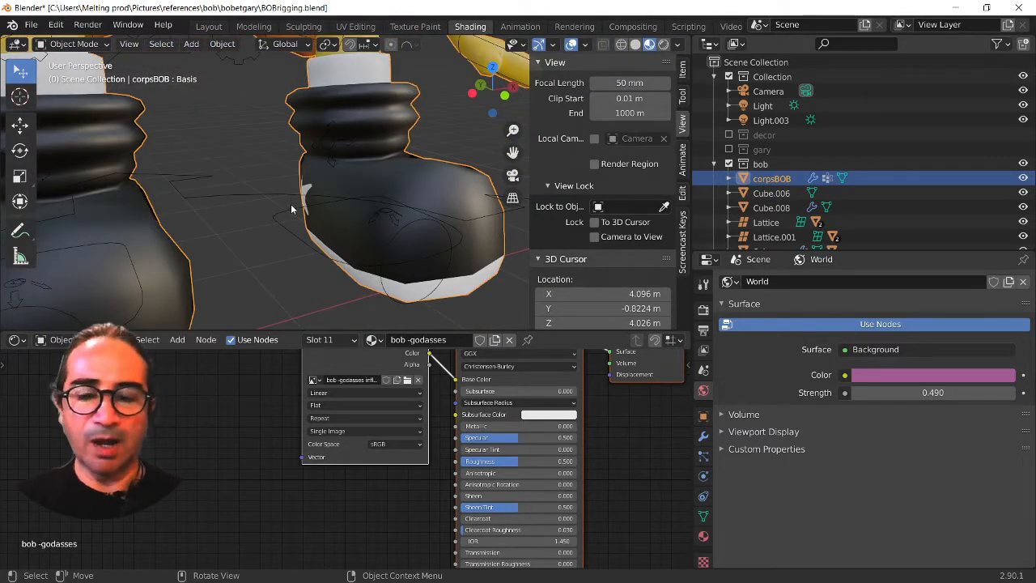
Move the image texture node farther away from the Principled BSDF node and bring the BSDF's Base Color input into close view.
{"action": "scroll", "coordinate": [438, 449], "scroll_direction": "down", "scroll_amount": 2}
{"action": "left_click_drag", "start_coordinate": [438, 431], "coordinate": [274, 371]}
{"action": "scroll", "coordinate": [363, 468], "scroll_direction": "up", "scroll_amount": 3}
{"action": "middle_click_drag", "start_coordinate": [340, 459], "coordinate": [508, 475]}
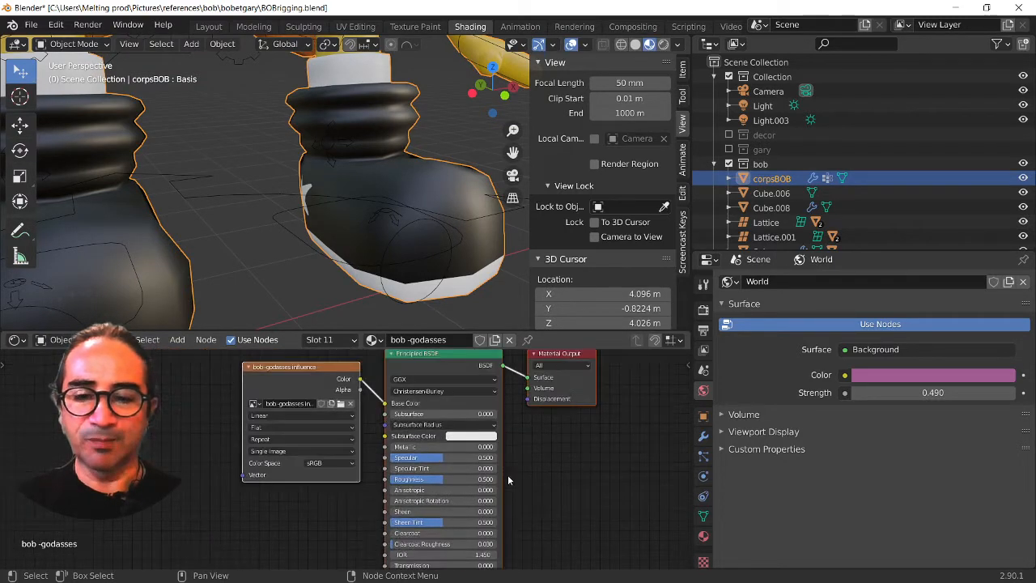
{"action": "scroll", "coordinate": [502, 473], "scroll_direction": "up", "scroll_amount": 3}
{"action": "middle_click_drag", "start_coordinate": [305, 364], "coordinate": [310, 436]}
{"action": "scroll", "coordinate": [396, 447], "scroll_direction": "up", "scroll_amount": 2}
{"action": "scroll", "coordinate": [396, 447], "scroll_direction": "up", "scroll_amount": 2}
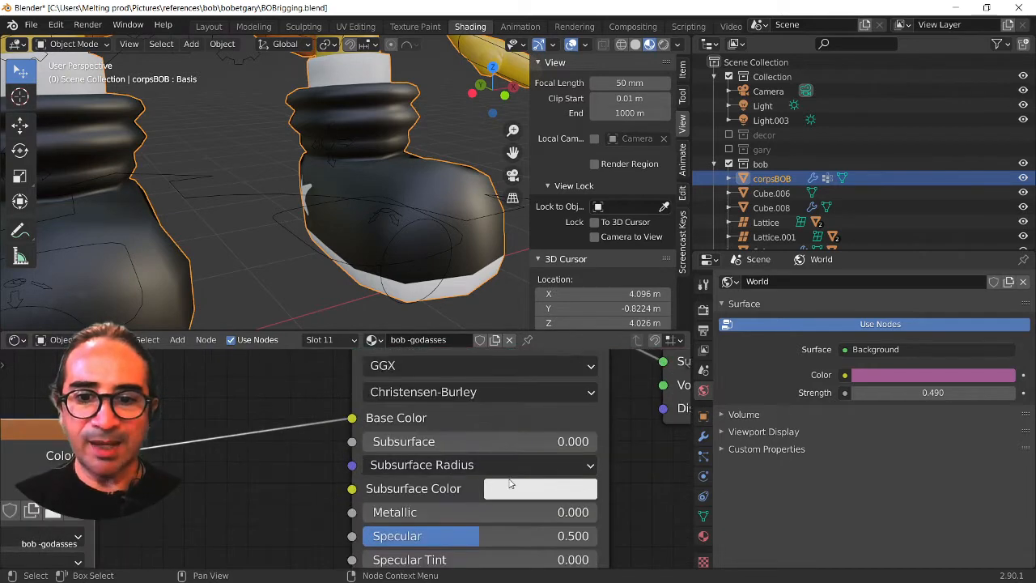
Disconnect the "bob -godasses influence" image texture's Color output from the Principled BSDF's Base Color input.
{"action": "scroll", "coordinate": [273, 475], "scroll_direction": "down", "scroll_amount": 4}
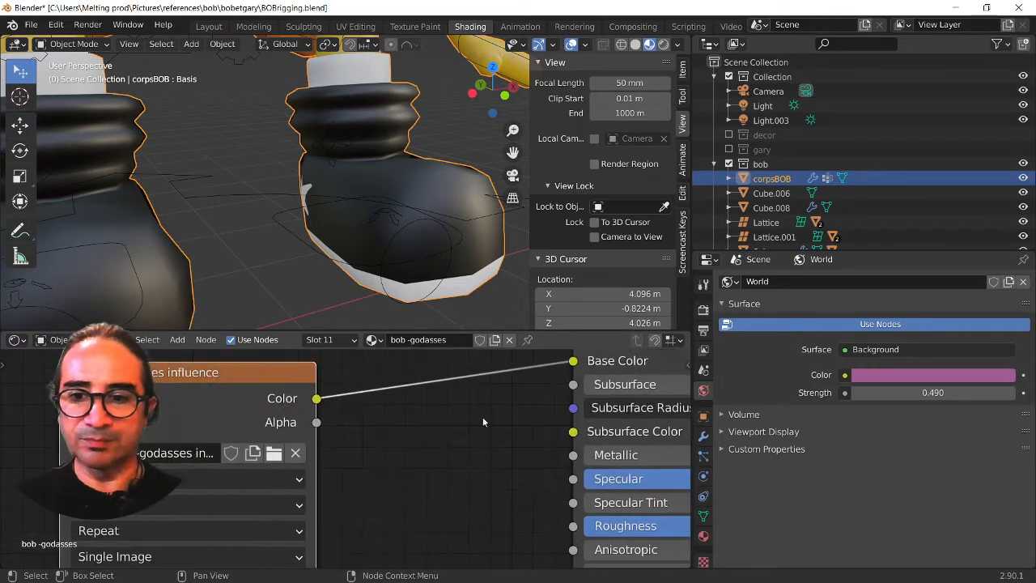
{"action": "left_click_drag", "start_coordinate": [306, 423], "coordinate": [244, 420]}
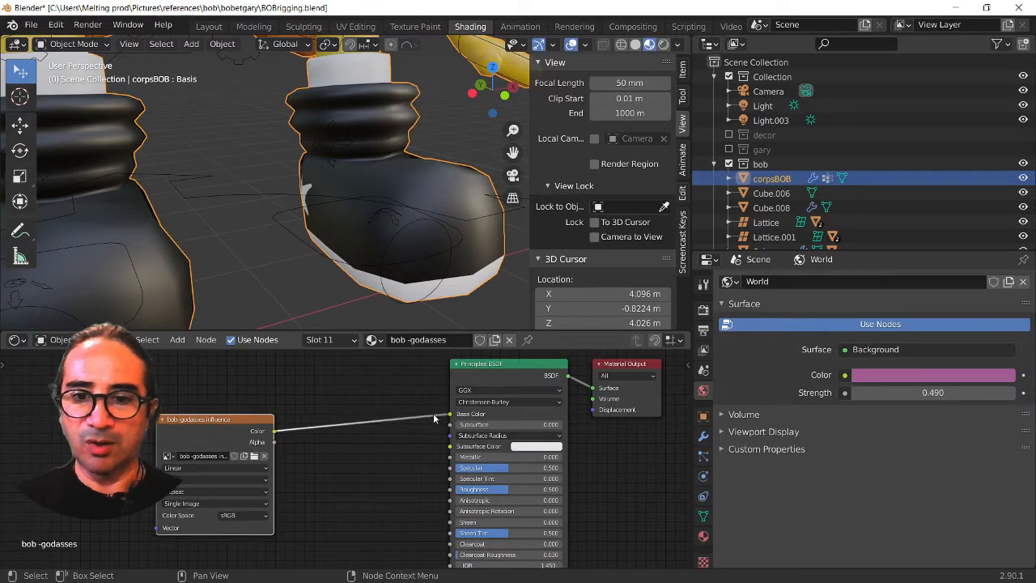
{"action": "left_click_drag", "start_coordinate": [451, 415], "coordinate": [418, 429]}
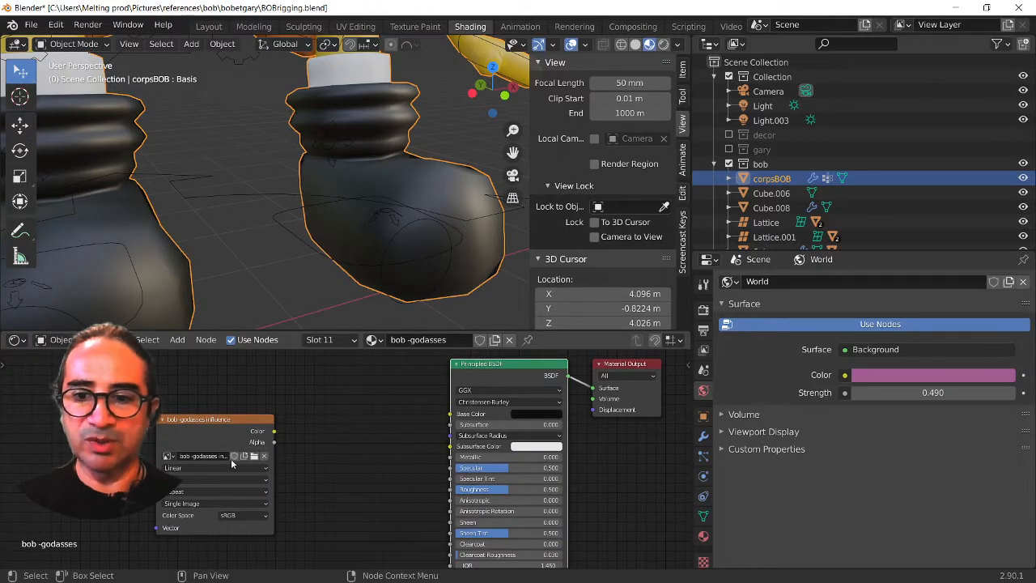
Give the "bob -godasses influence" image a fake user and park its collapsed node below the Material Output node.
{"action": "scroll", "coordinate": [240, 473], "scroll_direction": "up", "scroll_amount": 5}
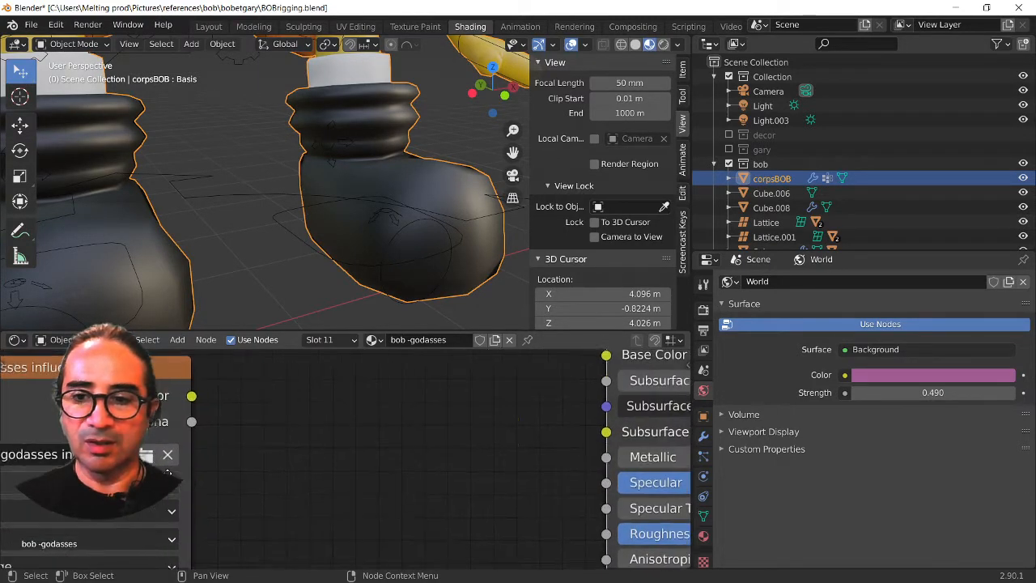
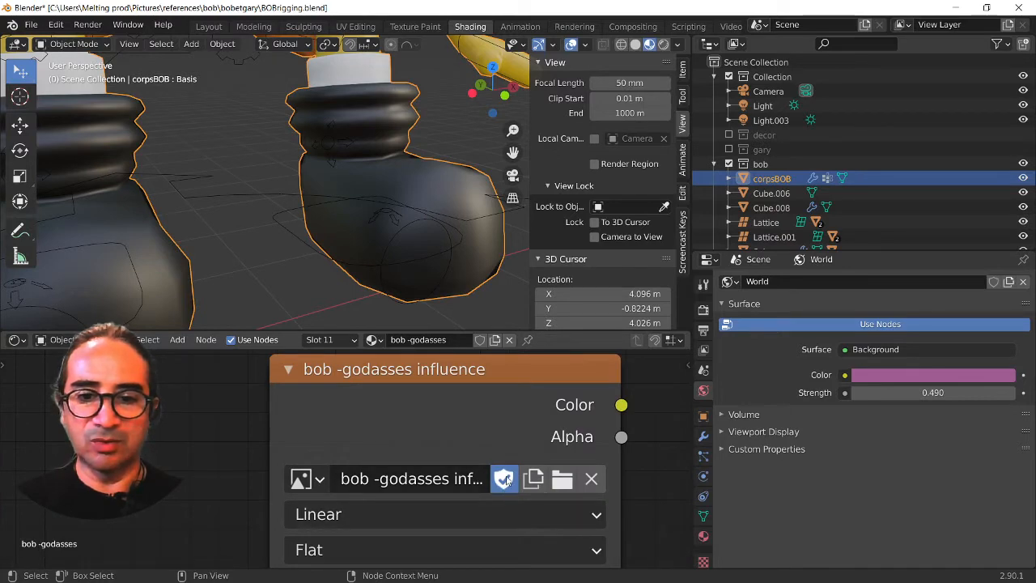
{"action": "left_click", "coordinate": [506, 480]}
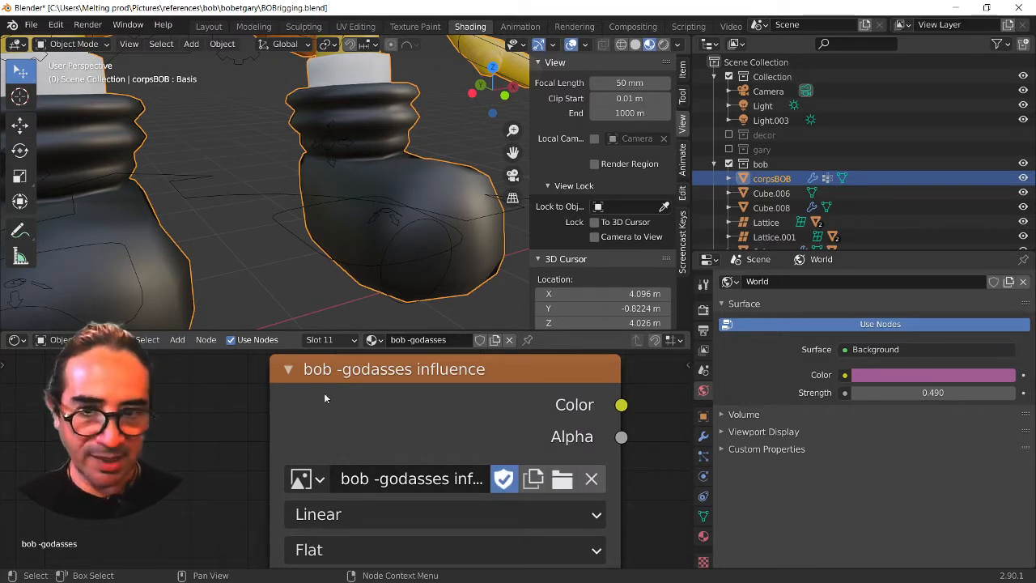
{"action": "scroll", "coordinate": [398, 411], "scroll_direction": "down", "scroll_amount": 5}
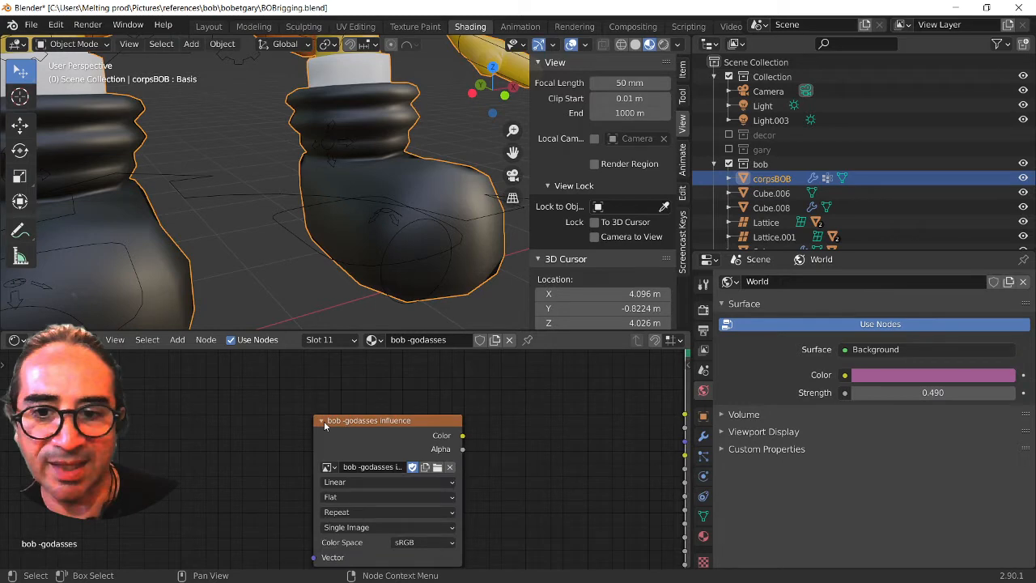
{"action": "left_click_drag", "start_coordinate": [460, 389], "coordinate": [485, 494]}
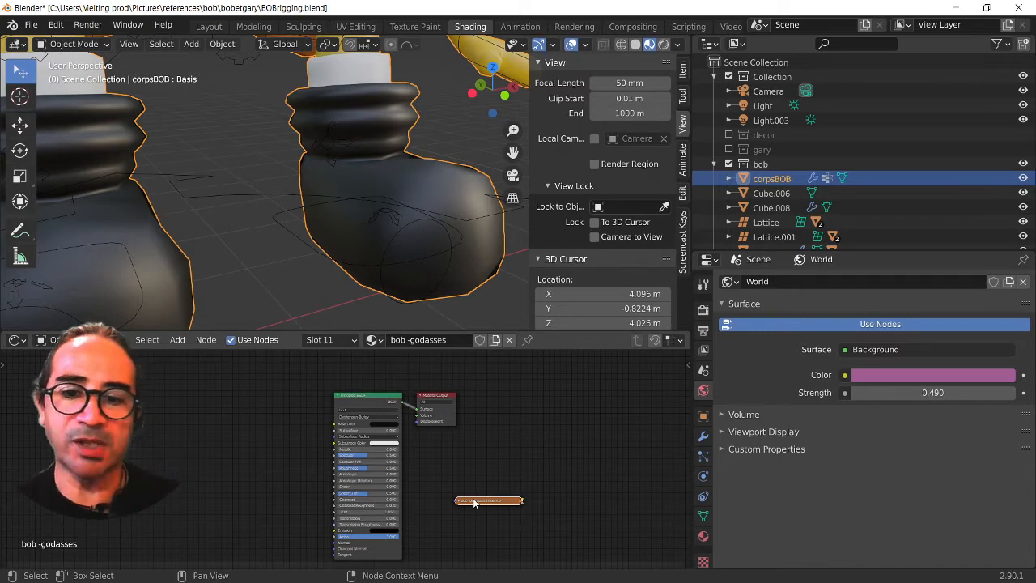
Display the shoes in Rendered shading and set the Principled BSDF's Specular to 0.487 and Roughness to 0.483.
{"action": "scroll", "coordinate": [371, 452], "scroll_direction": "up", "scroll_amount": 6}
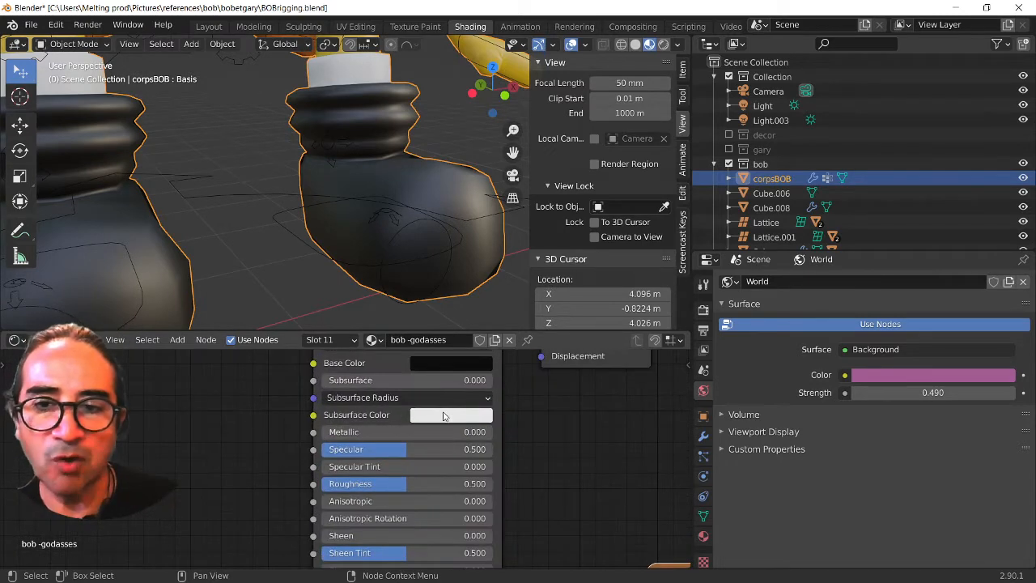
{"action": "scroll", "coordinate": [194, 441], "scroll_direction": "down", "scroll_amount": 5}
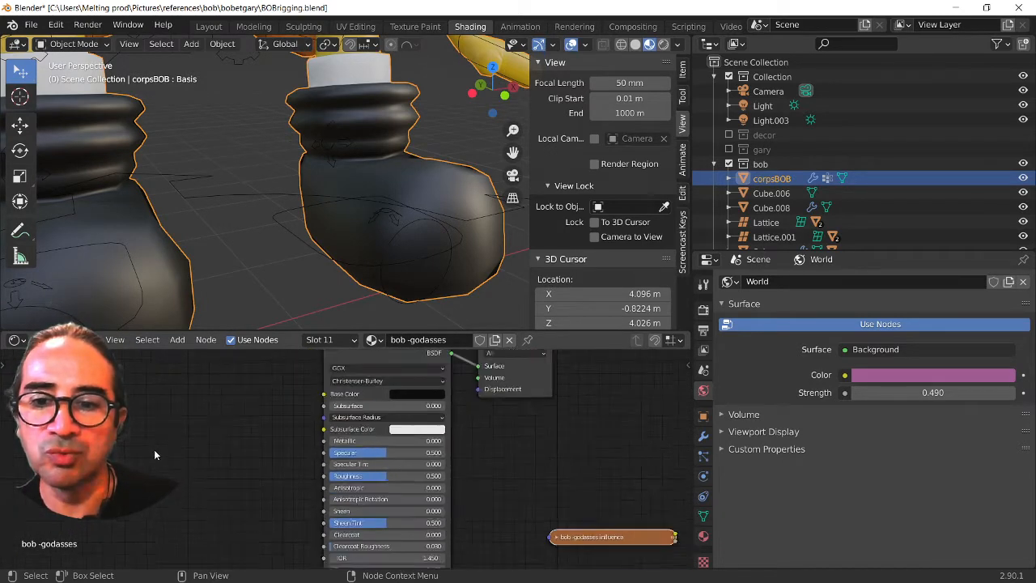
{"action": "scroll", "coordinate": [534, 443], "scroll_direction": "up", "scroll_amount": 5}
{"action": "middle_click_drag", "start_coordinate": [586, 422], "coordinate": [374, 414]}
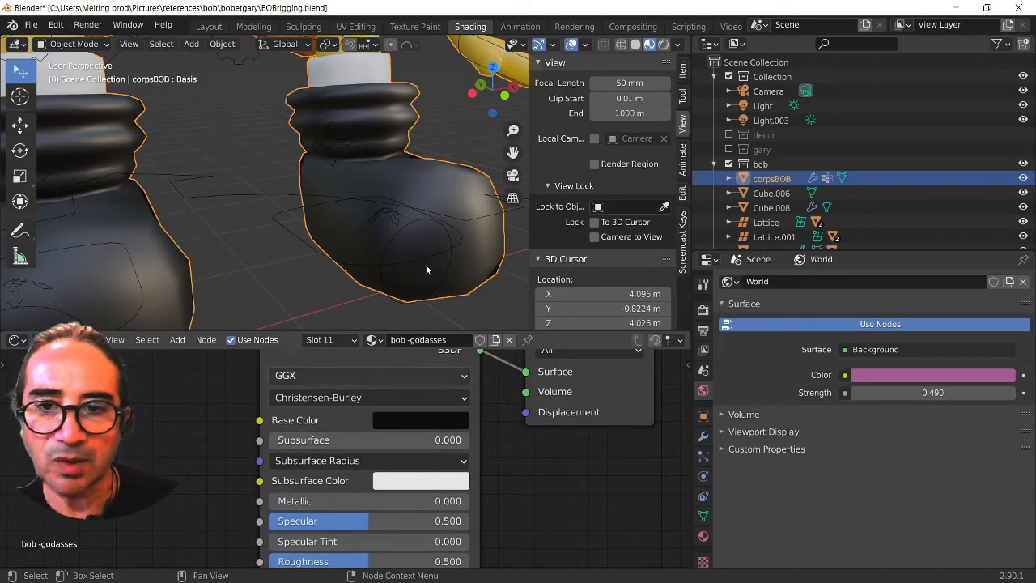
{"action": "key", "text": "z"}
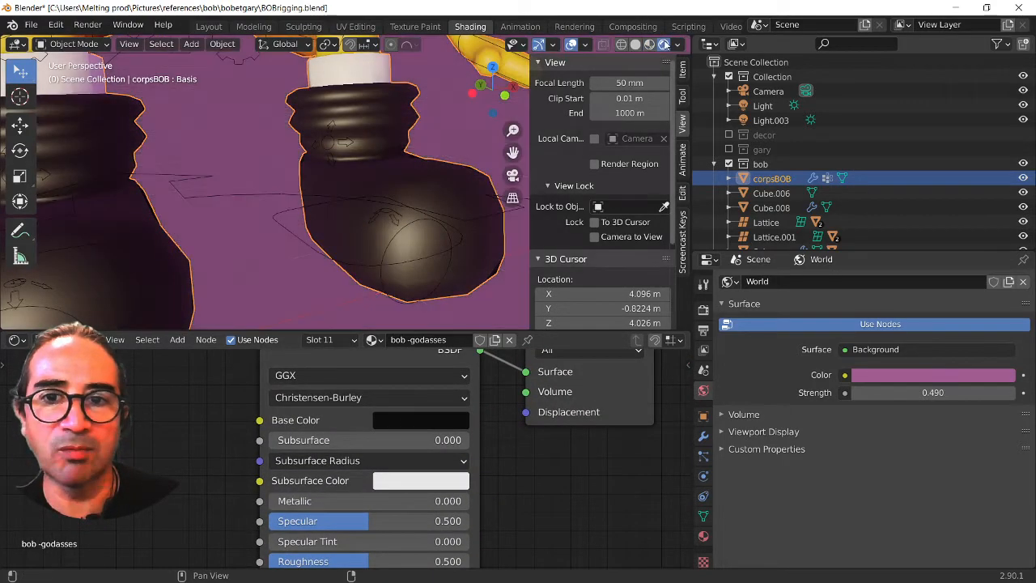
{"action": "middle_click_drag", "start_coordinate": [389, 240], "coordinate": [316, 230]}
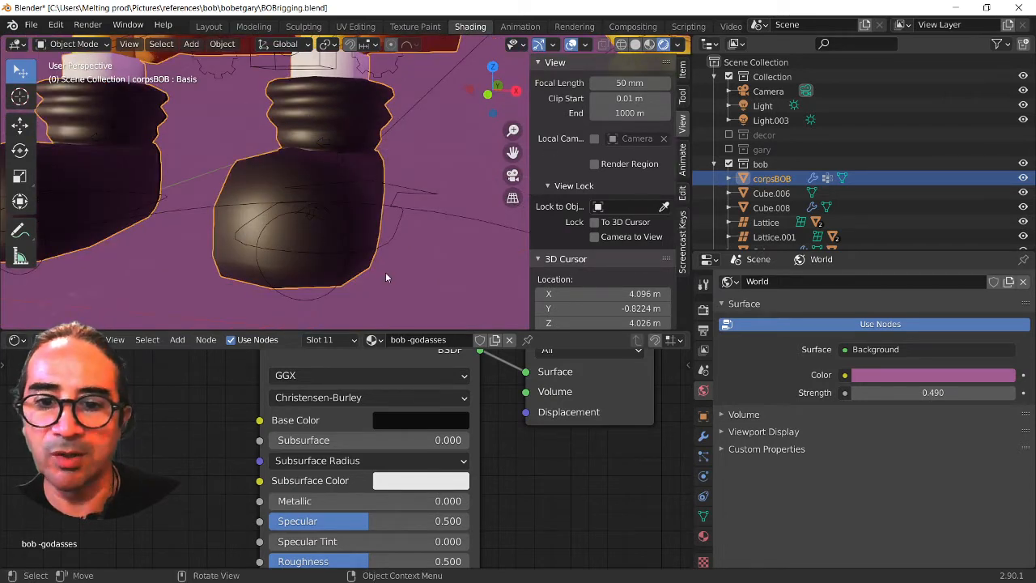
{"action": "middle_click_drag", "start_coordinate": [344, 499], "coordinate": [351, 426]}
{"action": "left_click_drag", "start_coordinate": [360, 446], "coordinate": [357, 446]}
{"action": "left_click_drag", "start_coordinate": [366, 487], "coordinate": [356, 486]}
{"action": "scroll", "coordinate": [356, 486], "scroll_direction": "down", "scroll_amount": 1}
{"action": "middle_click_drag", "start_coordinate": [399, 569], "coordinate": [445, 567]}
{"action": "middle_click_drag", "start_coordinate": [273, 215], "coordinate": [466, 210]}
Collapse the View and 3D Cursor sections of the sidebar and show the active tool settings instead.
{"action": "left_click", "coordinate": [536, 64]}
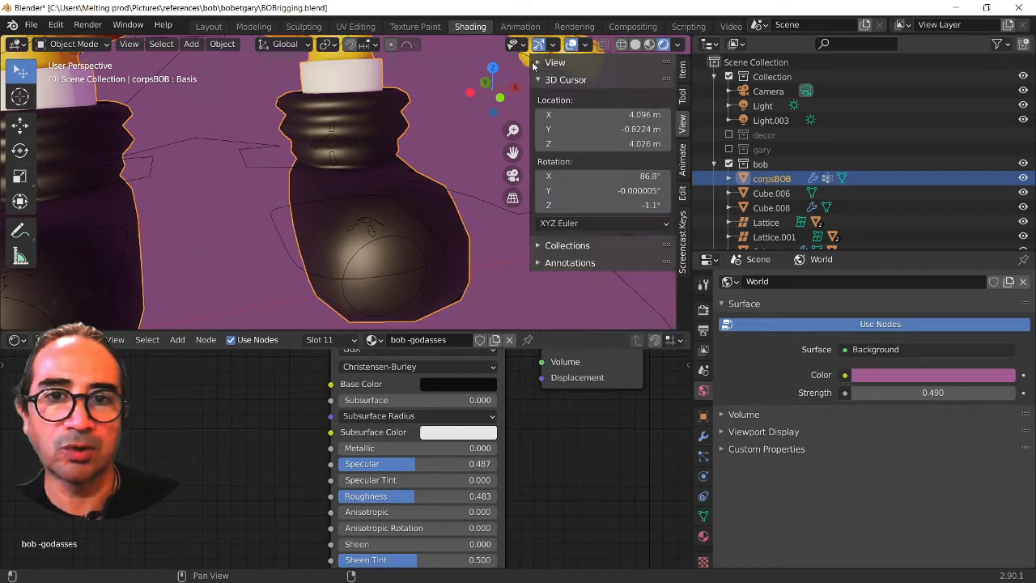
{"action": "left_click", "coordinate": [538, 81]}
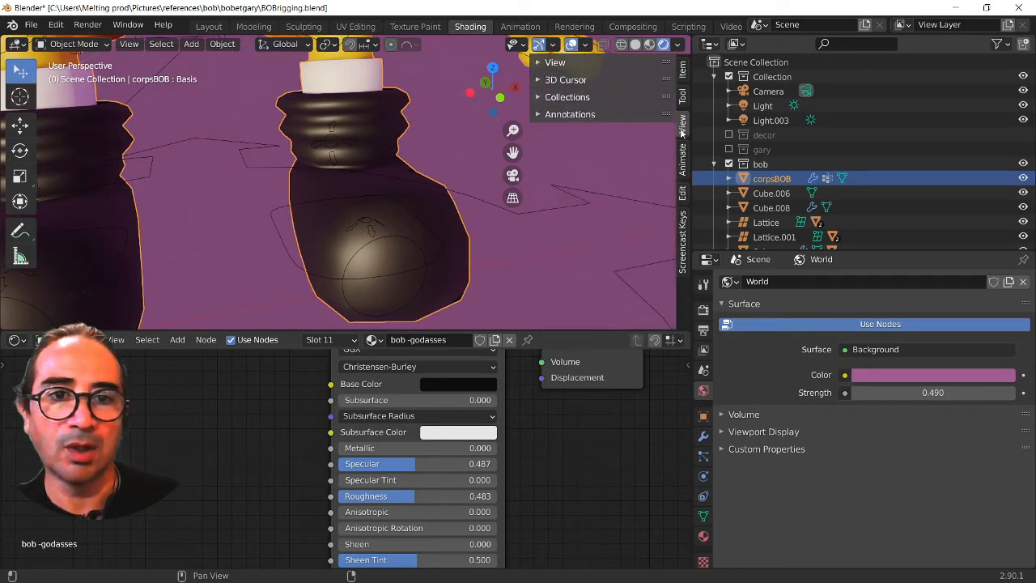
{"action": "left_click", "coordinate": [682, 97]}
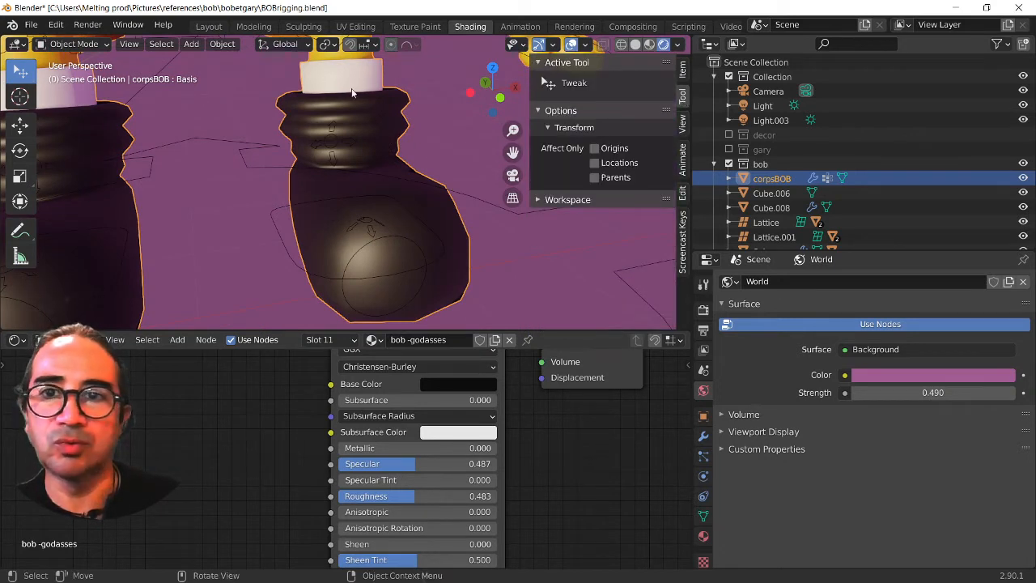
Return the viewport to Material Preview shading and put corpsBOB into Texture Paint mode.
{"action": "left_click", "coordinate": [75, 45]}
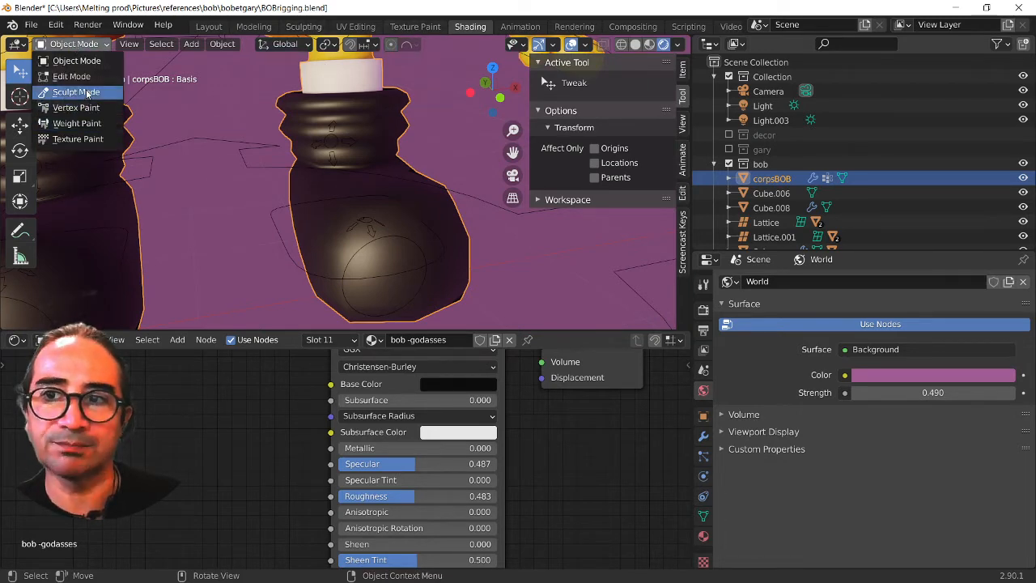
{"action": "left_click", "coordinate": [649, 43]}
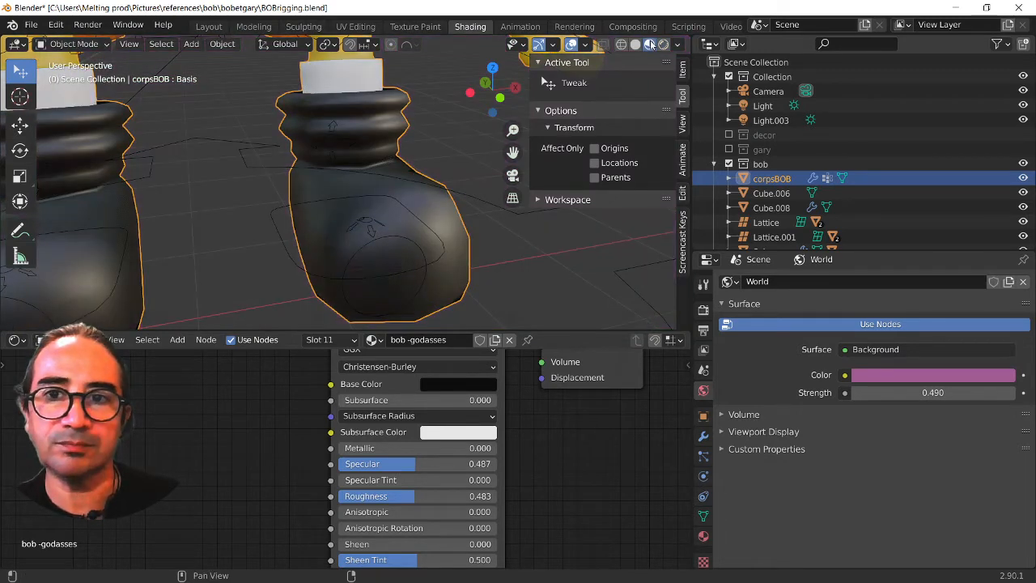
{"action": "left_click", "coordinate": [56, 45]}
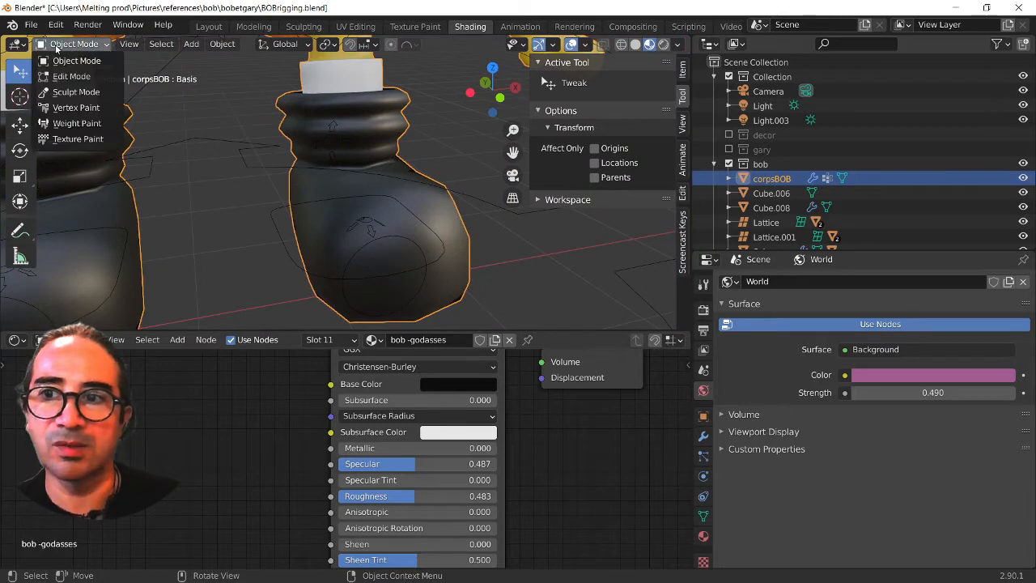
{"action": "left_click", "coordinate": [81, 140]}
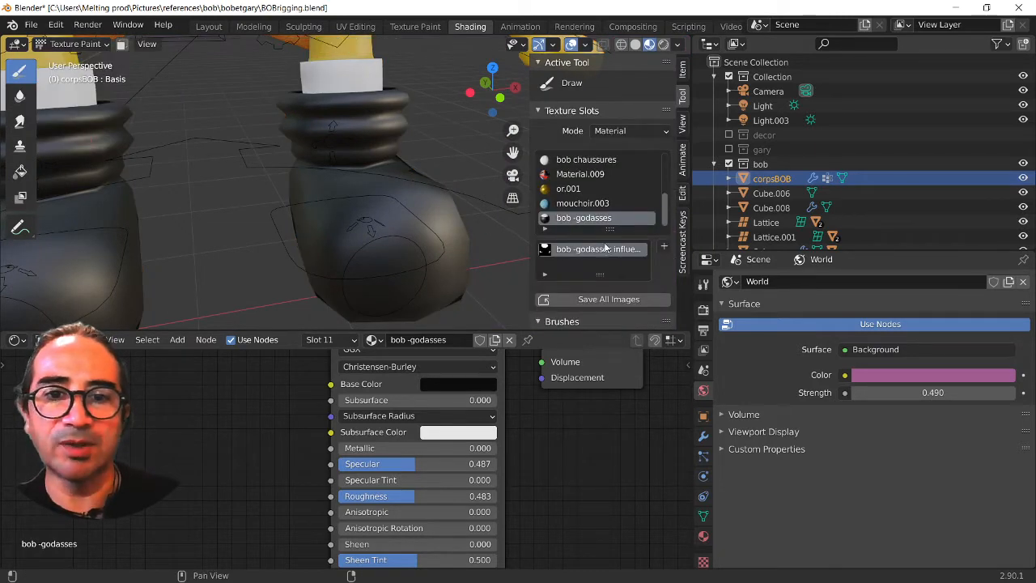
Choose the marbre paint brush and assign Texture.001 as its brush texture.
{"action": "scroll", "coordinate": [603, 243], "scroll_direction": "down", "scroll_amount": 15}
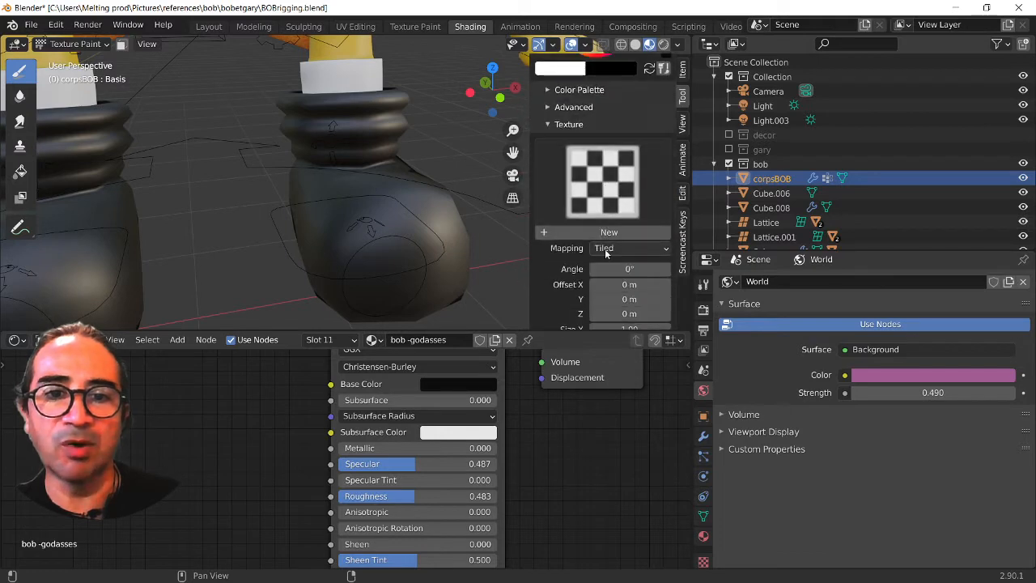
{"action": "left_click", "coordinate": [600, 190]}
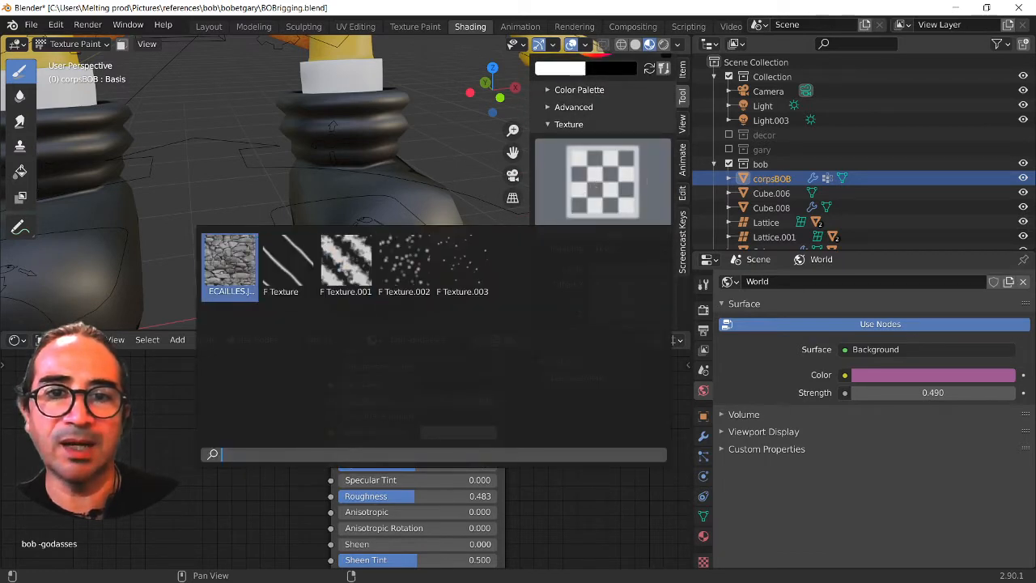
{"action": "scroll", "coordinate": [592, 219], "scroll_direction": "up", "scroll_amount": 10}
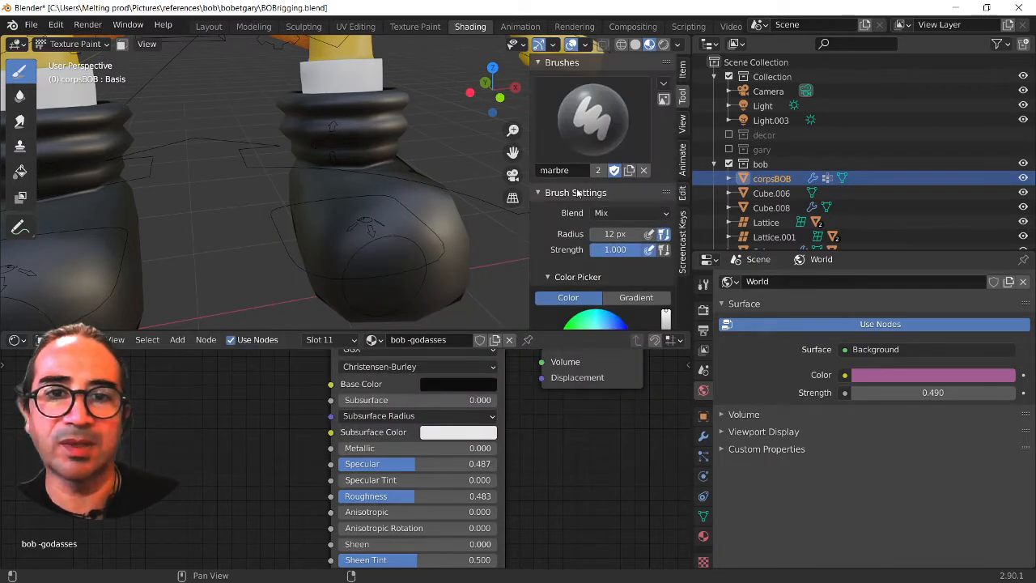
{"action": "left_click", "coordinate": [590, 226]}
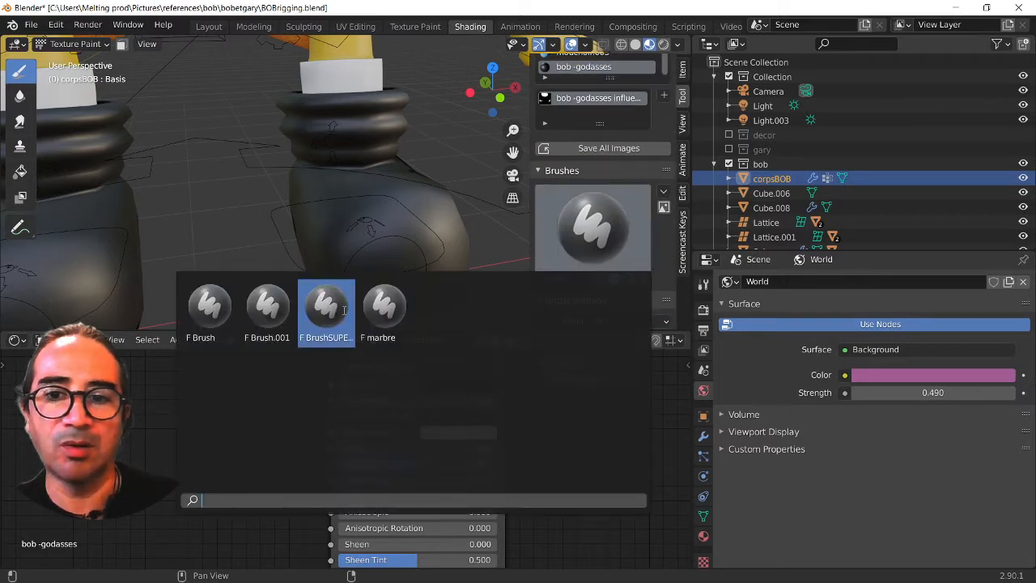
{"action": "left_click", "coordinate": [385, 312]}
{"action": "scroll", "coordinate": [596, 205], "scroll_direction": "down", "scroll_amount": 5}
{"action": "scroll", "coordinate": [596, 205], "scroll_direction": "down", "scroll_amount": 7}
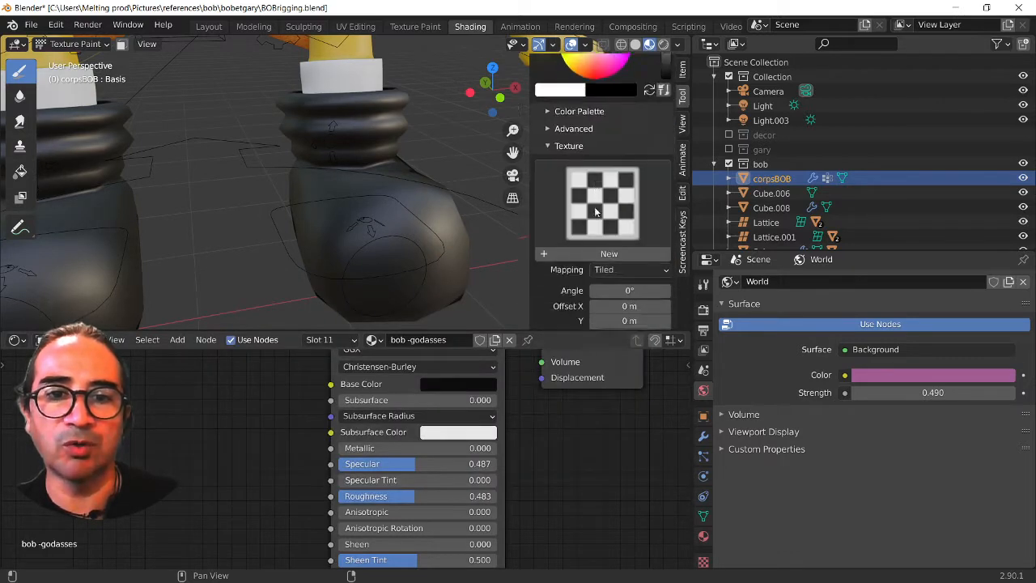
{"action": "left_click", "coordinate": [596, 153]}
{"action": "left_click", "coordinate": [346, 240]}
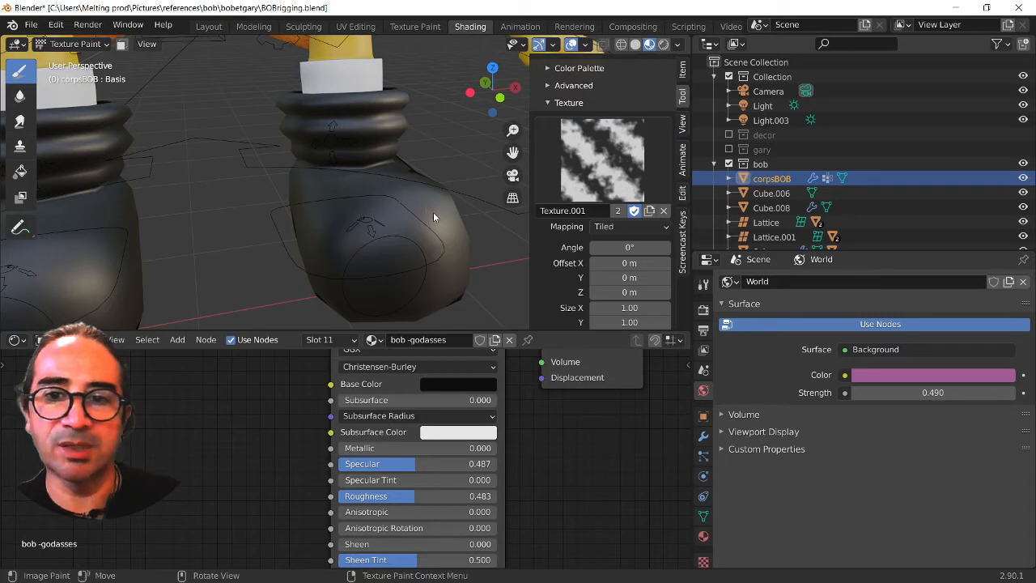
Set the brush texture's mapping to Random and enable its random angle.
{"action": "left_click", "coordinate": [632, 227]}
{"action": "left_click", "coordinate": [610, 290]}
{"action": "scroll", "coordinate": [617, 251], "scroll_direction": "down", "scroll_amount": 2}
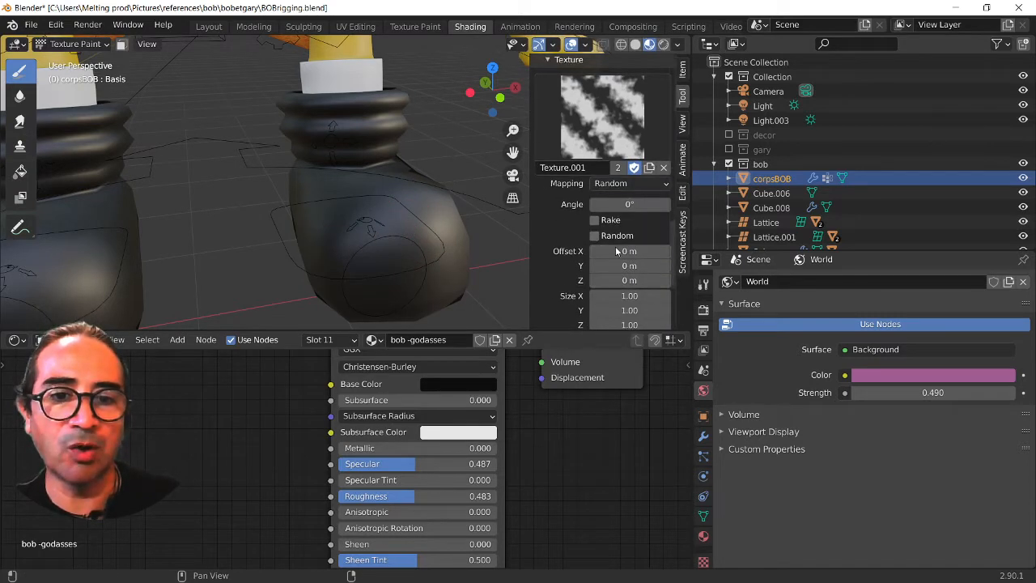
{"action": "left_click", "coordinate": [594, 236]}
Switch to Solid shading, try a marble dab on the front of the shoe and undo it.
{"action": "mouse_move", "coordinate": [428, 238]}
{"action": "middle_mouse_down"}
{"action": "mouse_move", "coordinate": [371, 260]}
{"action": "mouse_move", "coordinate": [367, 275]}
{"action": "mouse_move", "coordinate": [376, 204]}
{"action": "middle_mouse_up"}
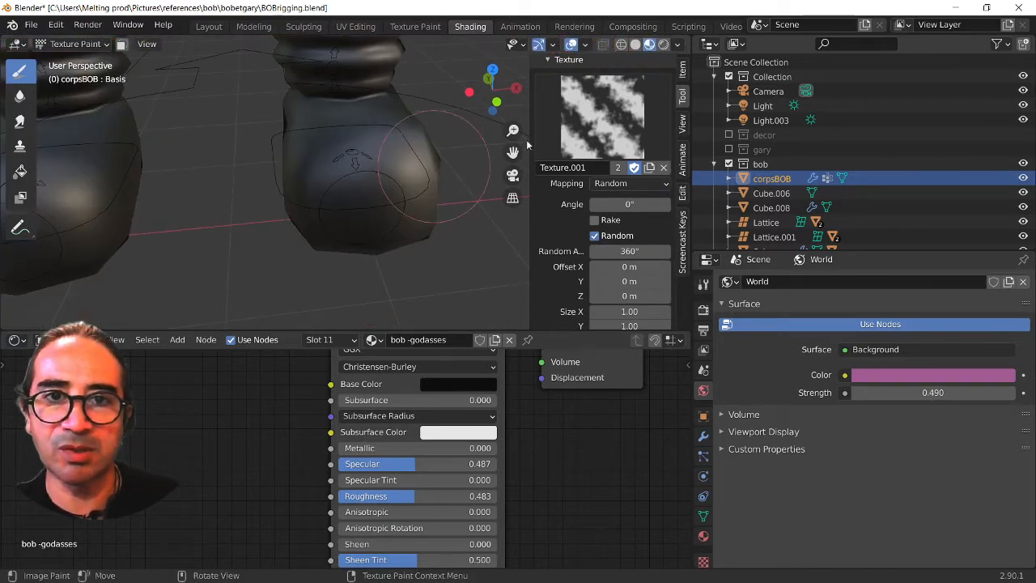
{"action": "left_click", "coordinate": [638, 46]}
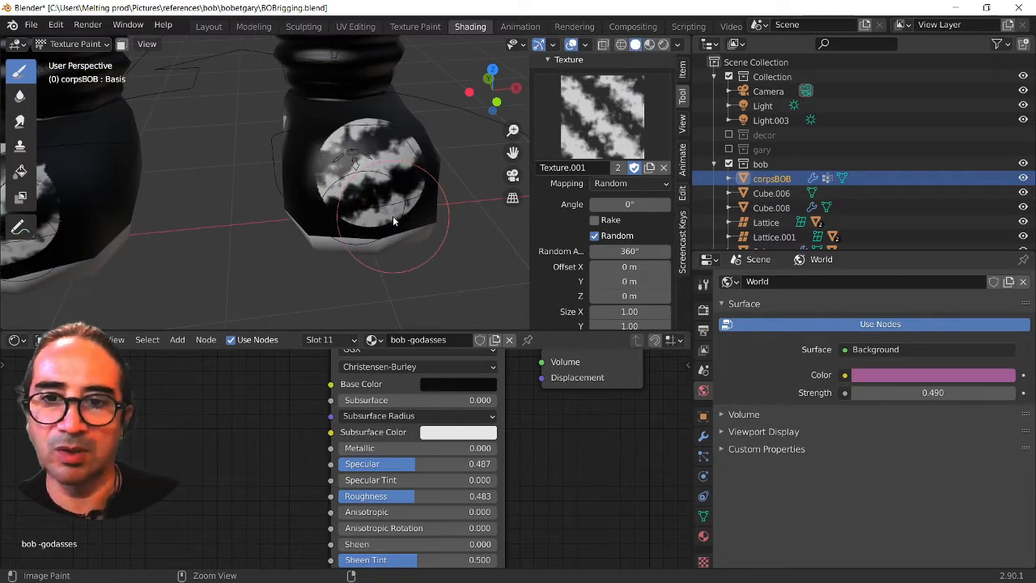
{"action": "key", "text": "ctrl+z"}
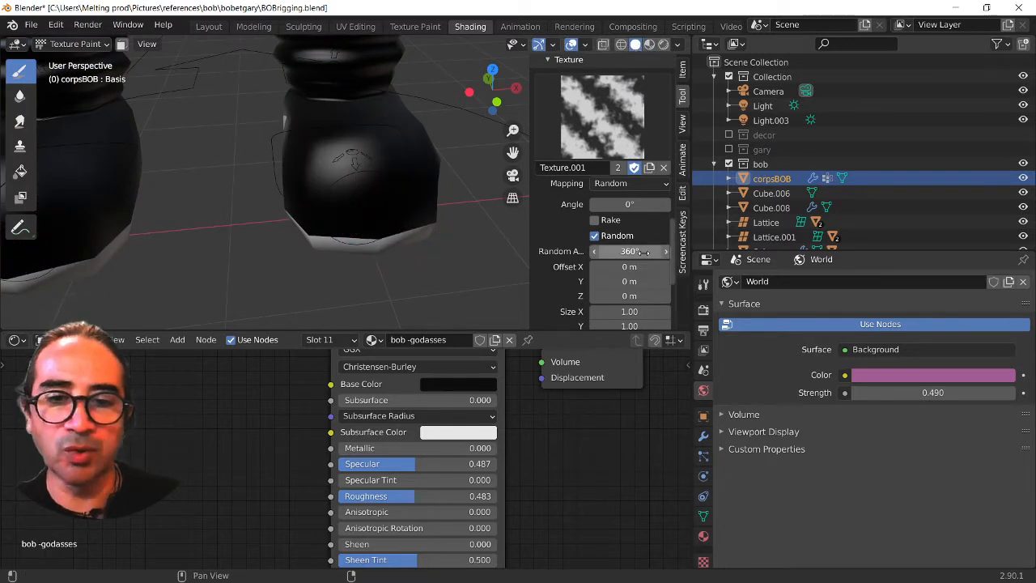
Set the brush falloff to Smooth, test it with a short stroke on the shoe's front and undo the stroke.
{"action": "scroll", "coordinate": [616, 252], "scroll_direction": "down", "scroll_amount": 5}
{"action": "left_click", "coordinate": [610, 234]}
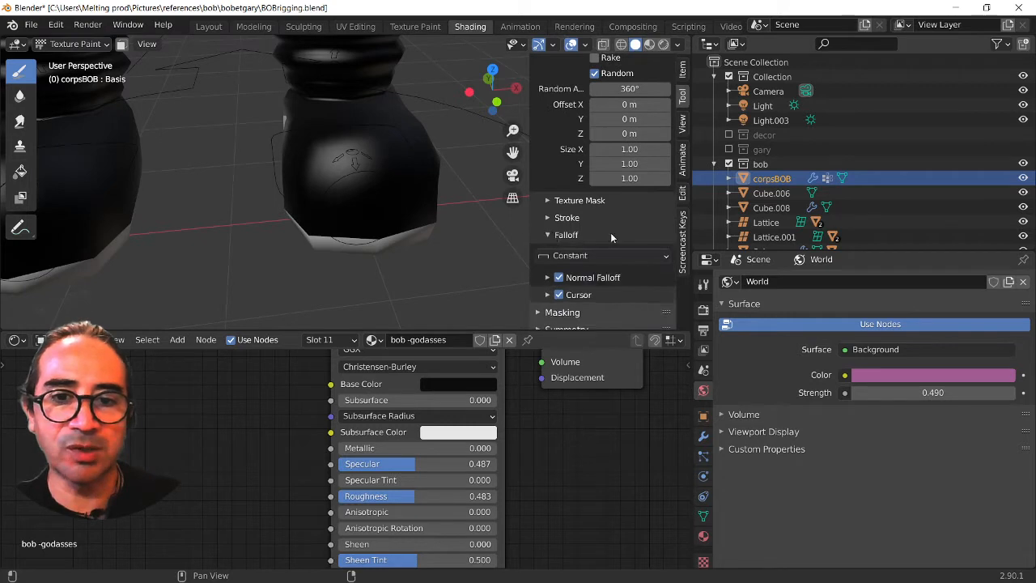
{"action": "scroll", "coordinate": [608, 222], "scroll_direction": "down", "scroll_amount": 2}
{"action": "left_click", "coordinate": [604, 213]}
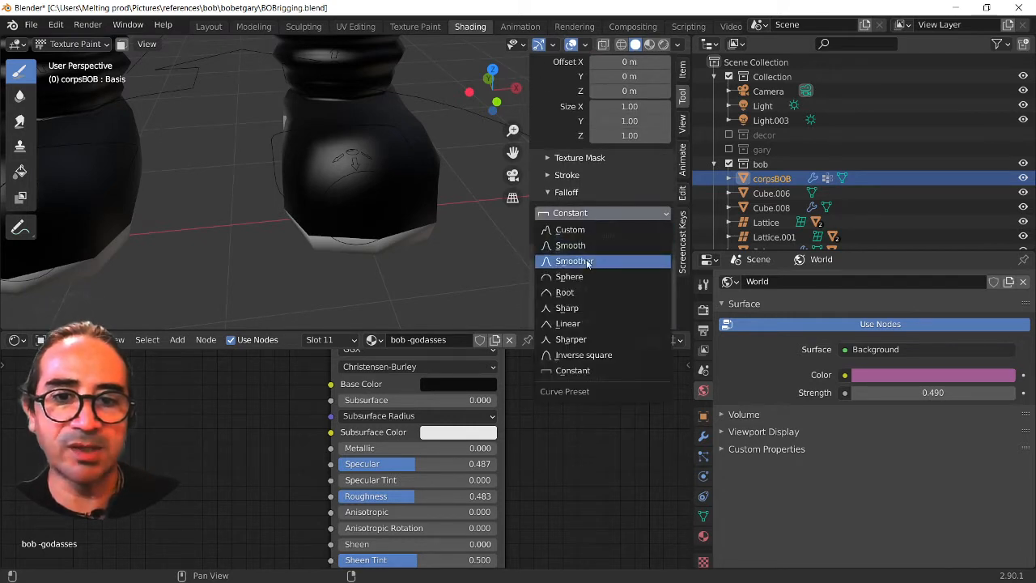
{"action": "left_click", "coordinate": [589, 246]}
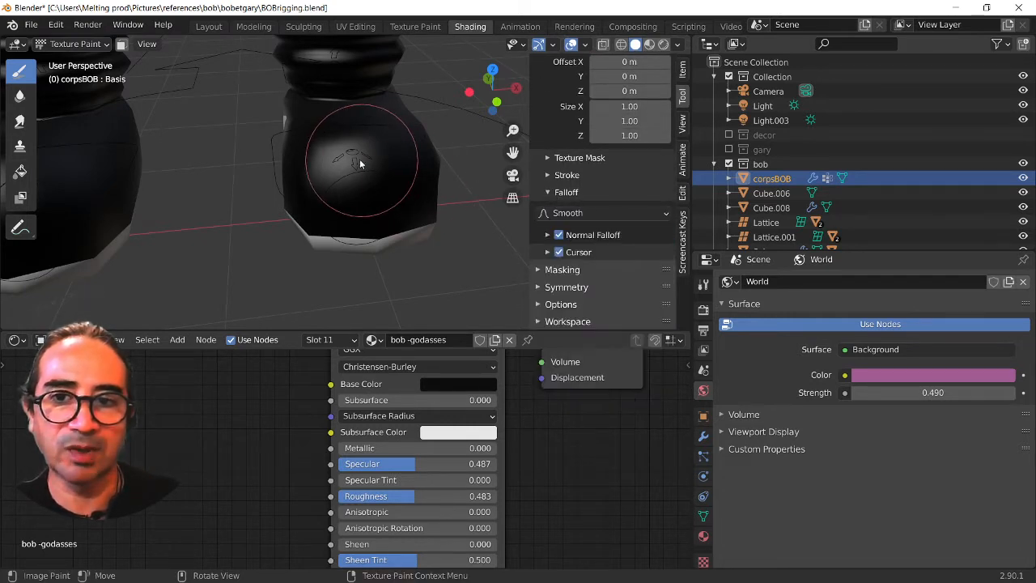
{"action": "mouse_move", "coordinate": [362, 163]}
{"action": "left_mouse_down"}
{"action": "mouse_move", "coordinate": [376, 216]}
{"action": "mouse_move", "coordinate": [359, 167]}
{"action": "mouse_move", "coordinate": [362, 182]}
{"action": "left_mouse_up"}
{"action": "key", "text": "ctrl+z"}
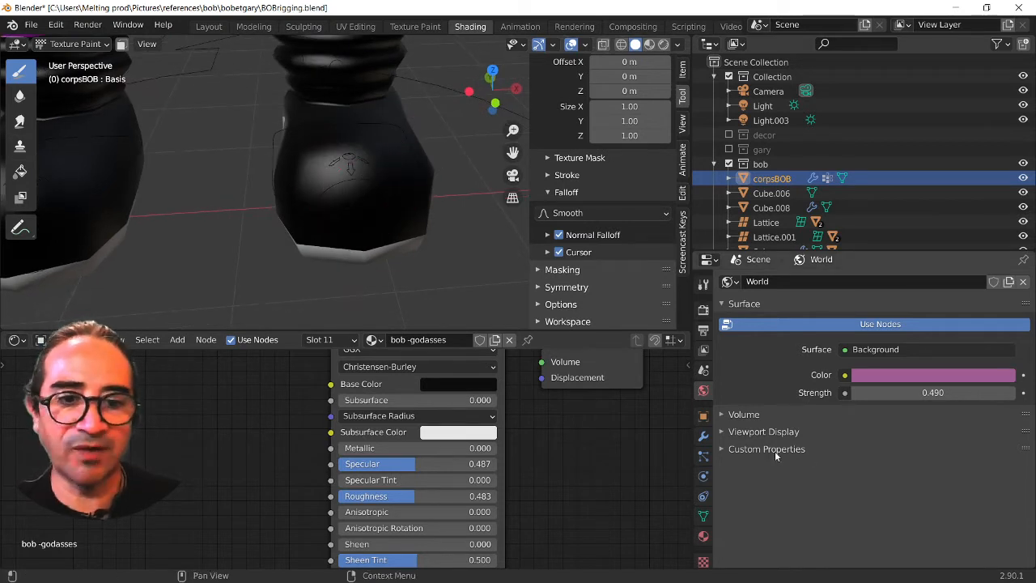
Show the texture properties of Texture.001 and open the Pattern choices of its Marble settings.
{"action": "left_click", "coordinate": [702, 562]}
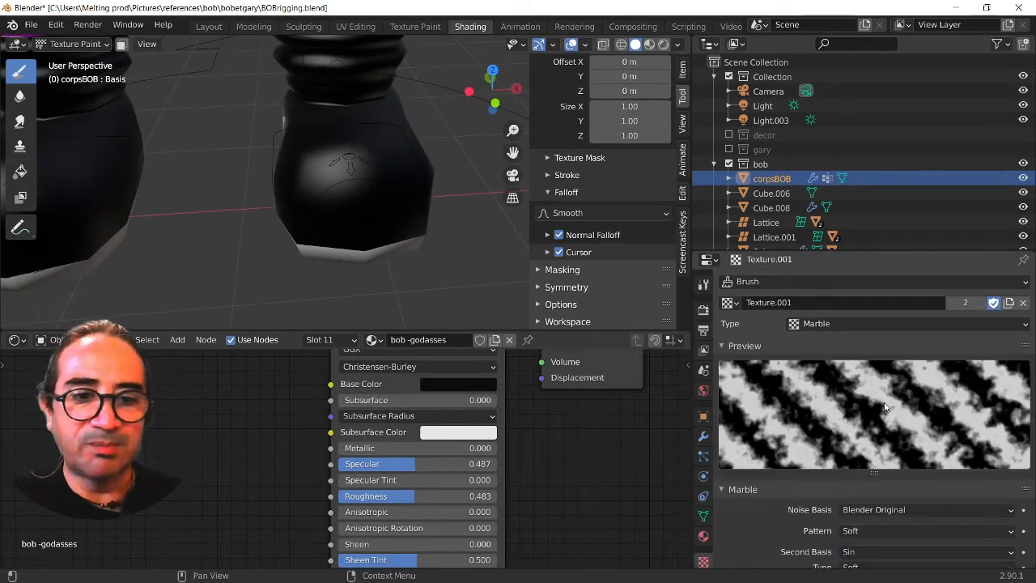
{"action": "scroll", "coordinate": [881, 402], "scroll_direction": "down", "scroll_amount": 4}
{"action": "left_click", "coordinate": [875, 423]}
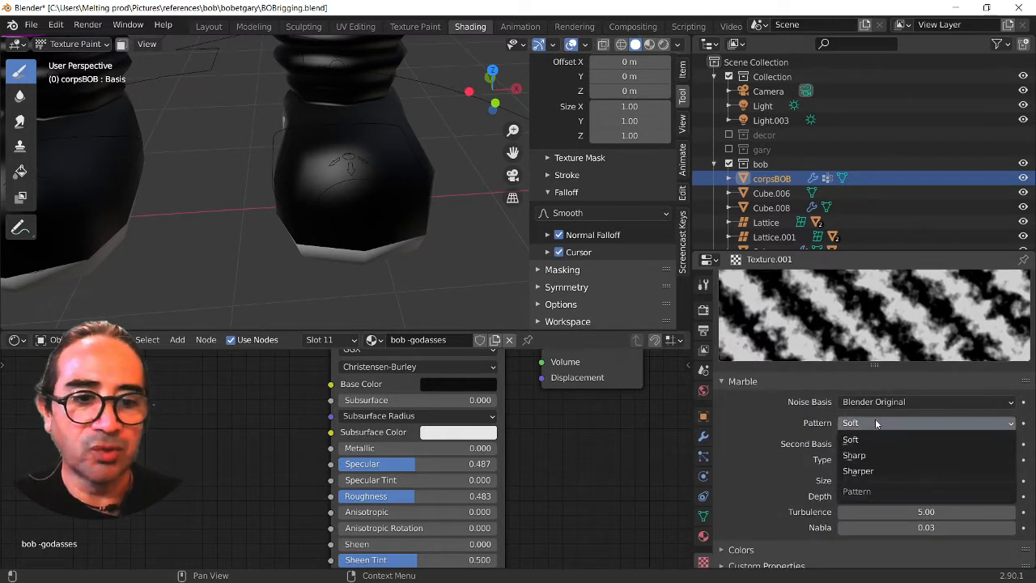
Try the Soft and Sharp patterns on the brush's Marble texture, and settle on Sharper.
{"action": "left_click", "coordinate": [876, 440]}
{"action": "left_click", "coordinate": [877, 423]}
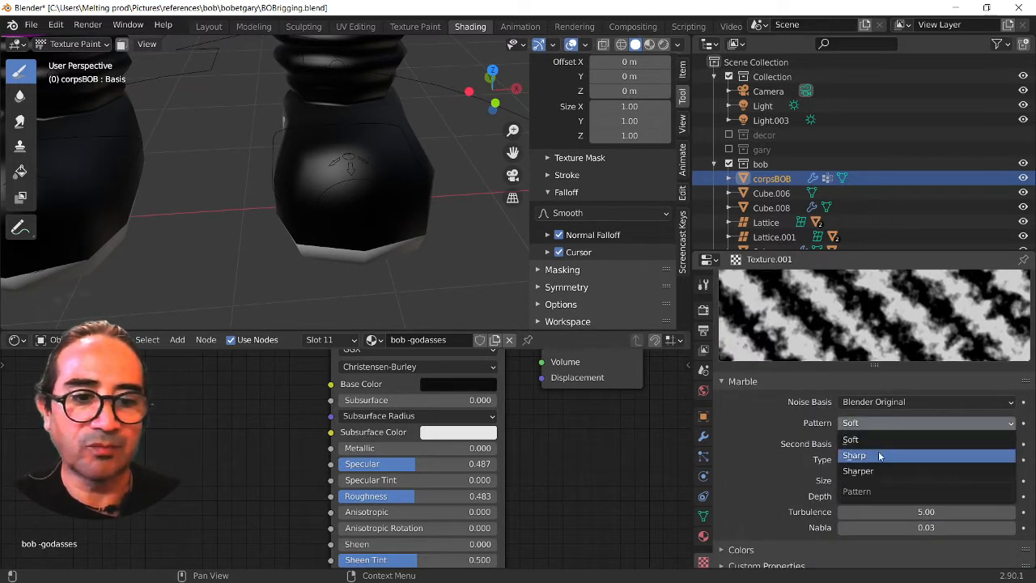
{"action": "left_click", "coordinate": [879, 454]}
{"action": "left_click", "coordinate": [876, 422]}
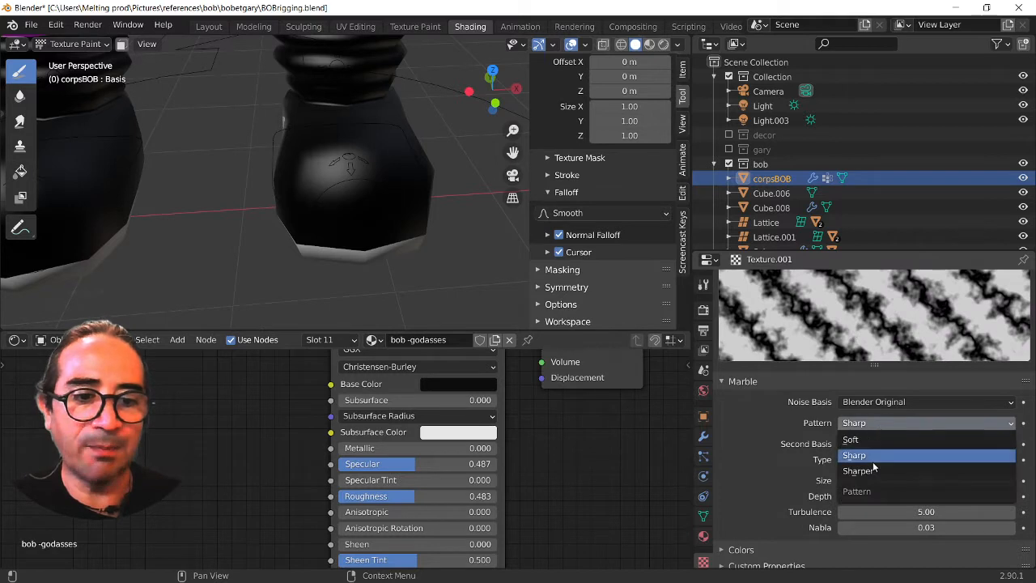
{"action": "left_click", "coordinate": [876, 470]}
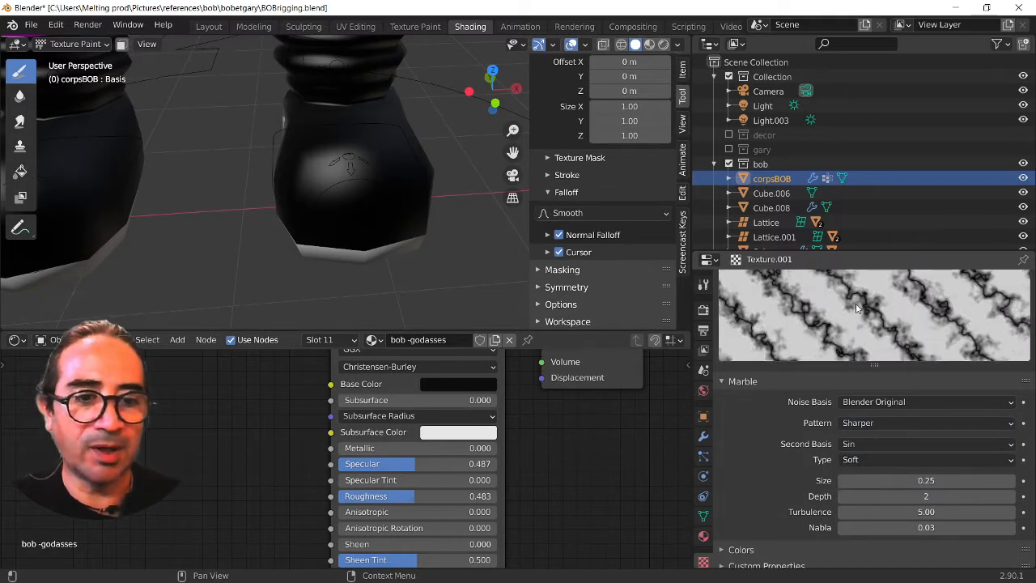
Set the Marble texture's second basis to Saw and its size to 0.26.
{"action": "left_click", "coordinate": [873, 447]}
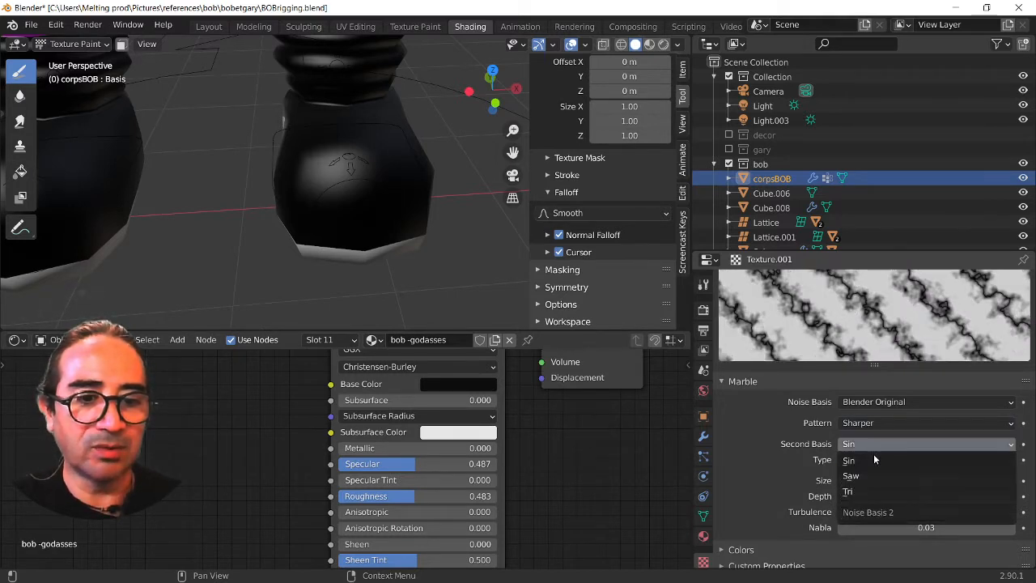
{"action": "left_click", "coordinate": [873, 476]}
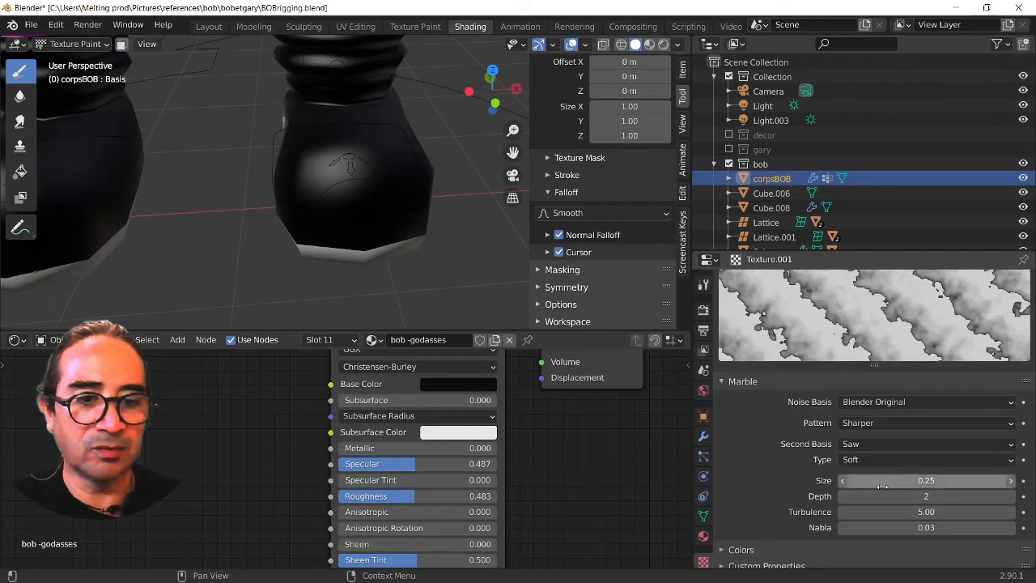
{"action": "mouse_move", "coordinate": [915, 481]}
{"action": "left_mouse_down"}
{"action": "mouse_move", "coordinate": [880, 481]}
{"action": "mouse_move", "coordinate": [929, 478]}
{"action": "left_mouse_up"}
{"action": "scroll", "coordinate": [876, 448], "scroll_direction": "down", "scroll_amount": 1}
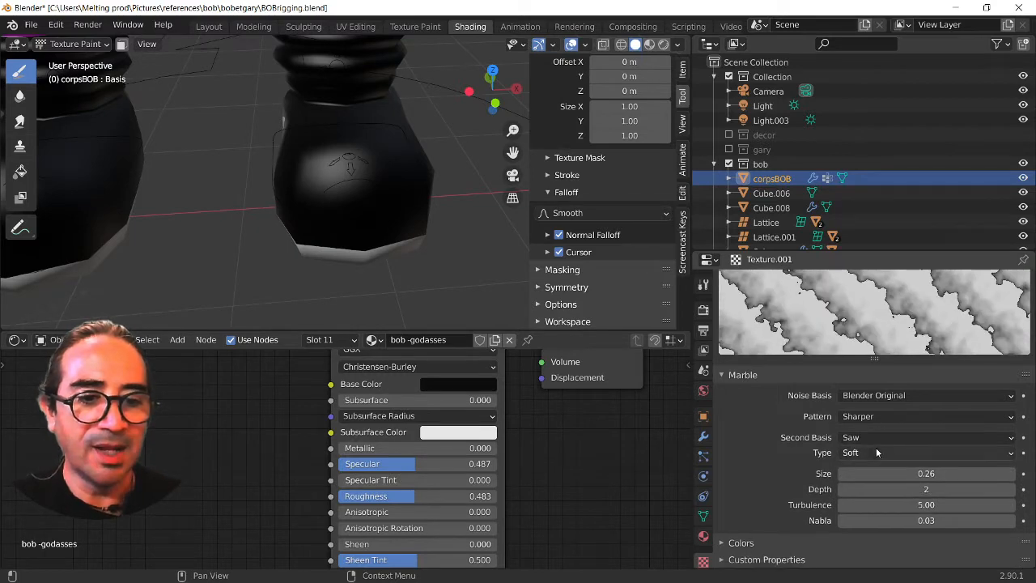
Expose the texture's full color ramp in a taller Properties editor, with the Marble settings collapsed.
{"action": "scroll", "coordinate": [772, 506], "scroll_direction": "down", "scroll_amount": 5}
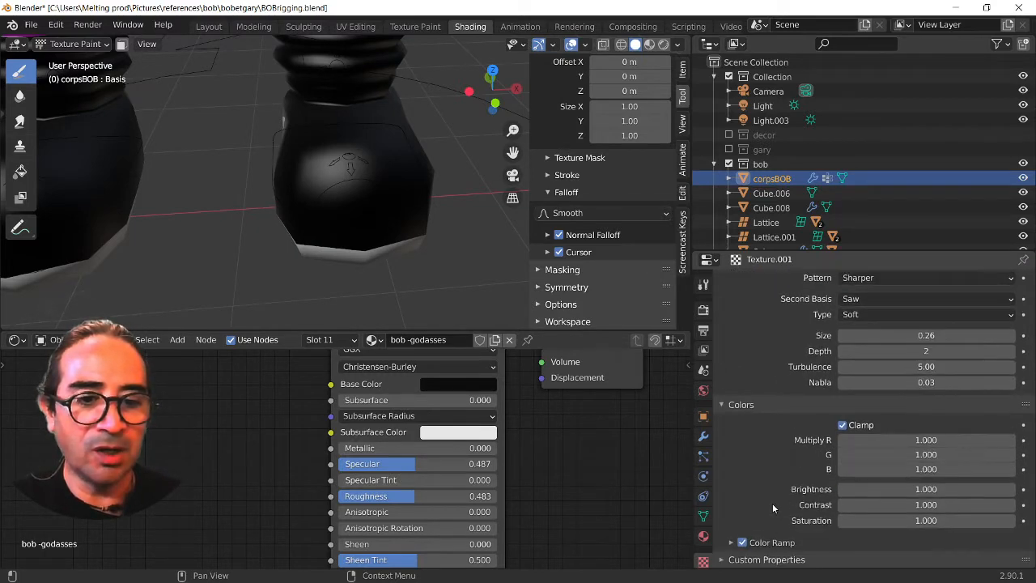
{"action": "left_click", "coordinate": [781, 540]}
{"action": "scroll", "coordinate": [785, 529], "scroll_direction": "down", "scroll_amount": 3}
{"action": "scroll", "coordinate": [804, 393], "scroll_direction": "up", "scroll_amount": 8}
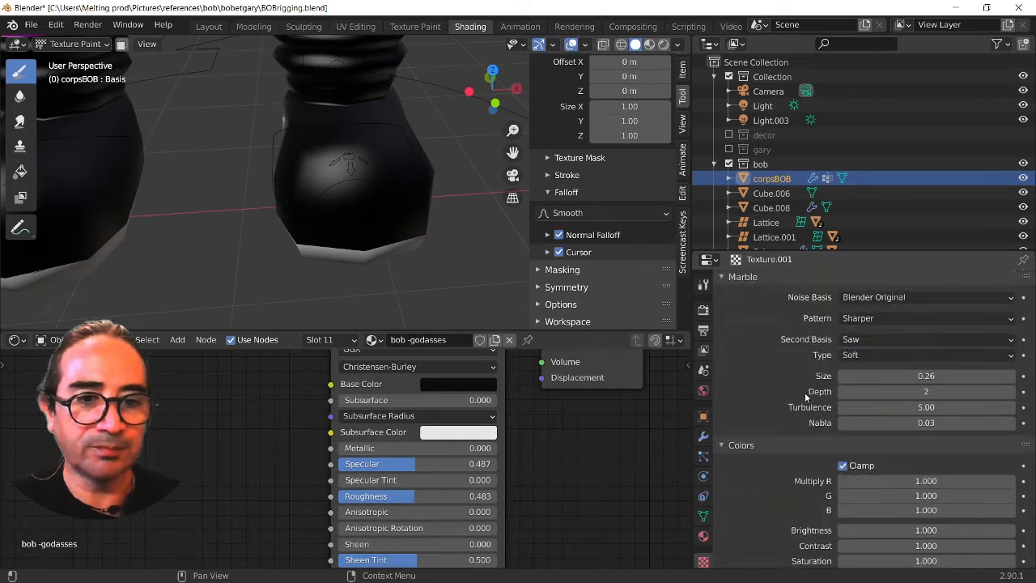
{"action": "left_click", "coordinate": [723, 387]}
{"action": "left_click", "coordinate": [728, 405]}
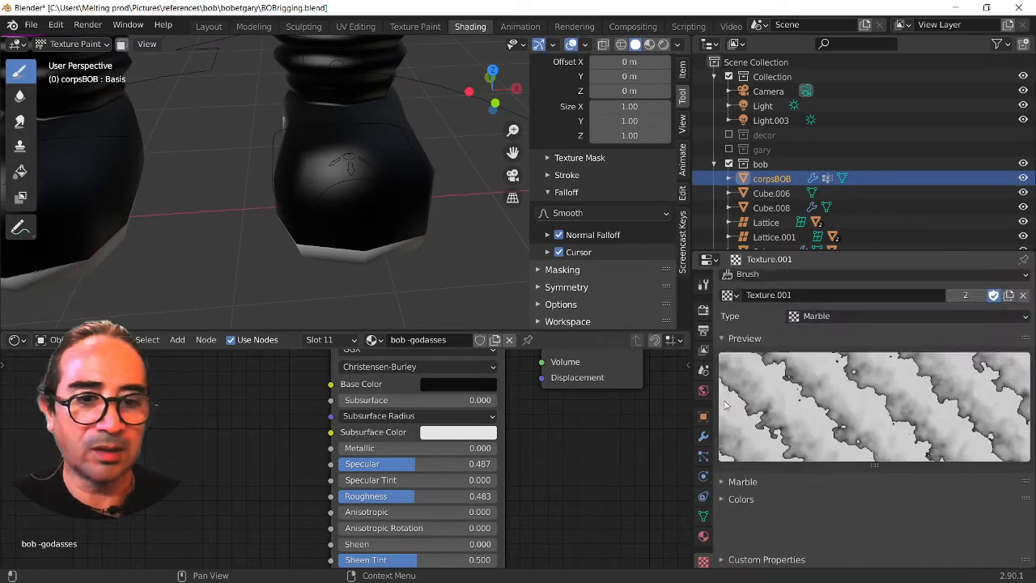
{"action": "left_click", "coordinate": [757, 502]}
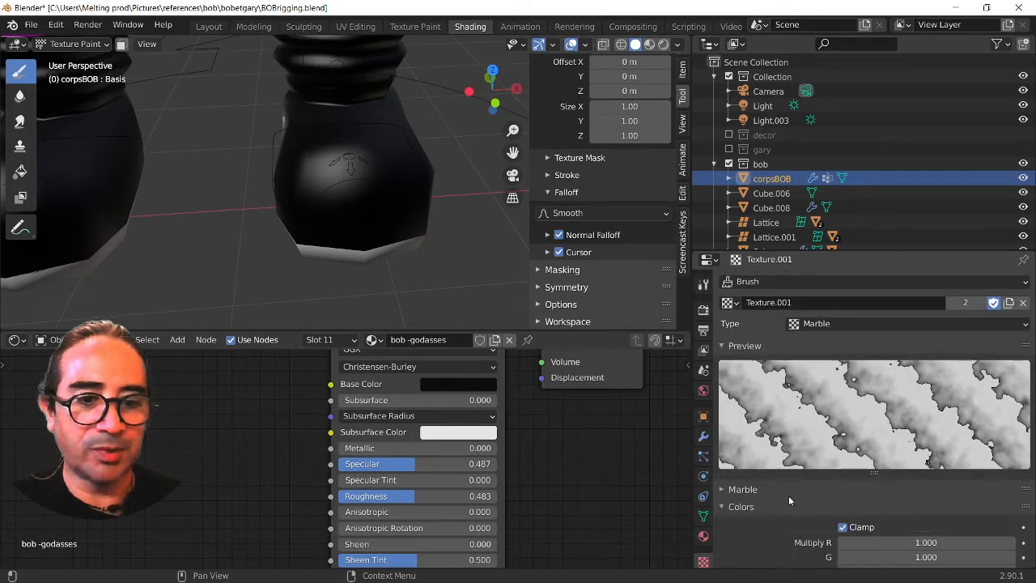
{"action": "scroll", "coordinate": [792, 496], "scroll_direction": "down", "scroll_amount": 3}
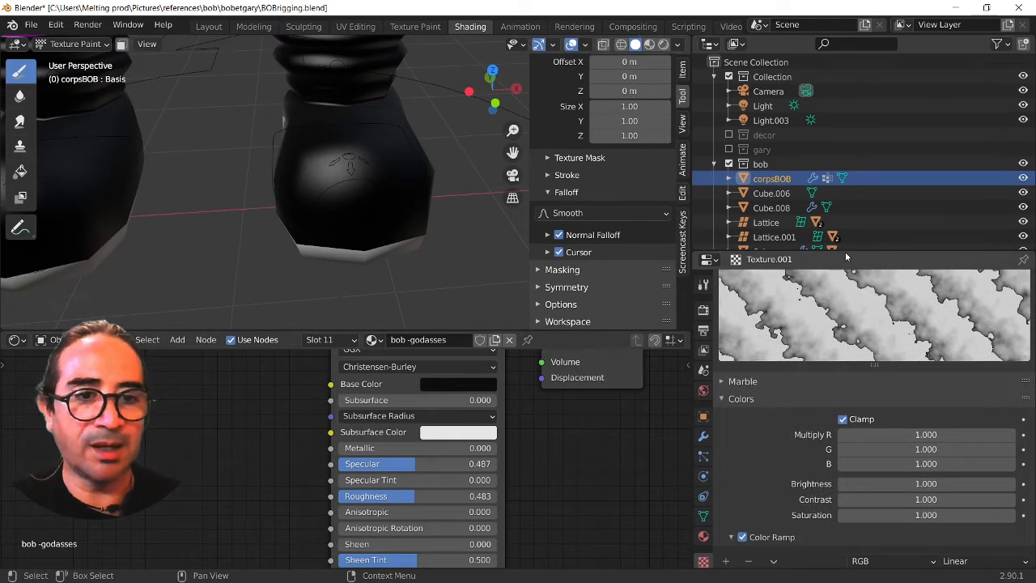
{"action": "left_click_drag", "start_coordinate": [846, 257], "coordinate": [846, 90]}
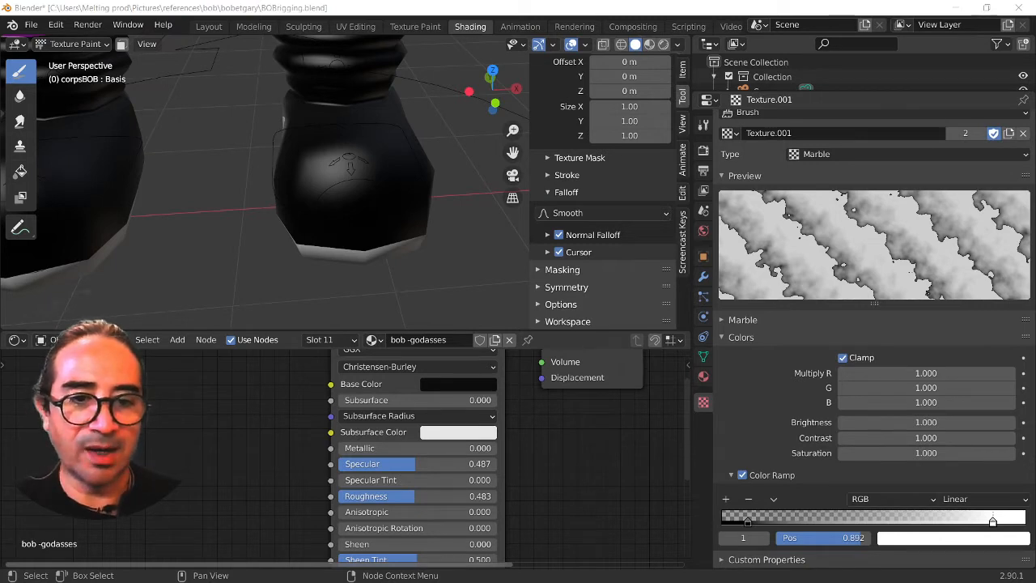
Reverse the color ramp by placing the white stop at position 0.344 and the black stop at 0.631.
{"action": "left_click_drag", "start_coordinate": [993, 522], "coordinate": [840, 522]}
{"action": "left_click_drag", "start_coordinate": [754, 521], "coordinate": [913, 523]}
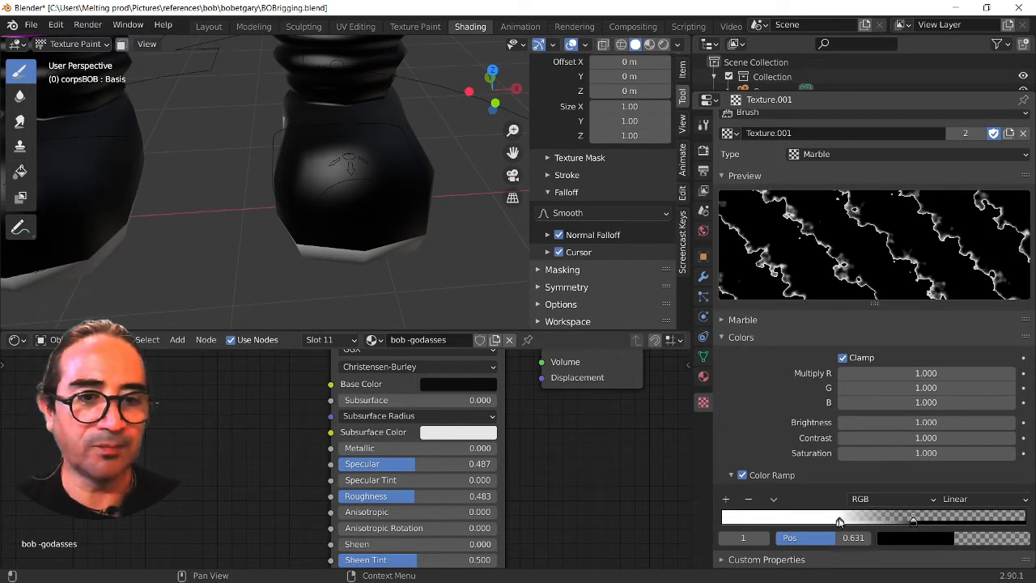
{"action": "left_click_drag", "start_coordinate": [840, 522], "coordinate": [827, 523]}
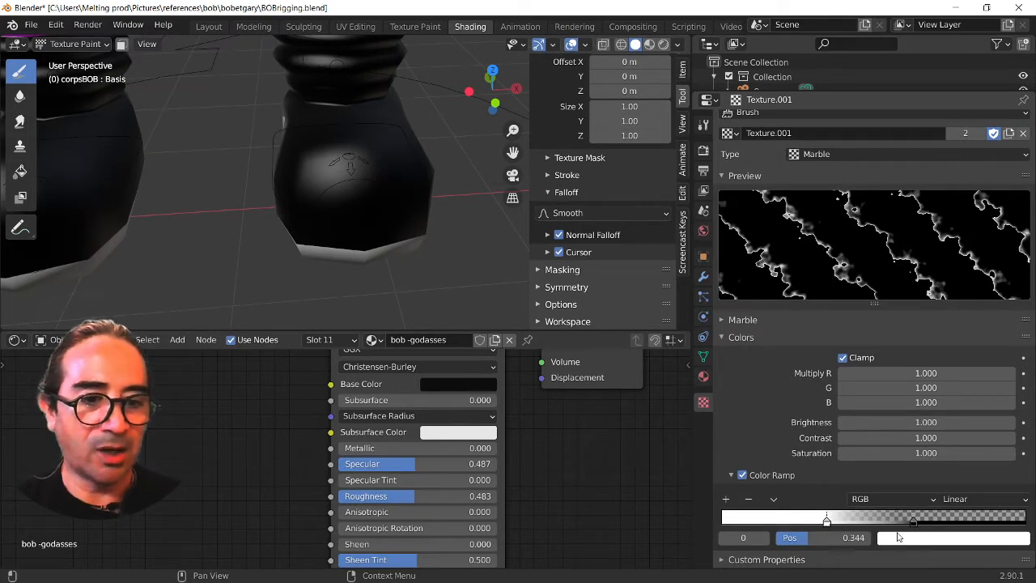
Paint white marble veins over the toes of both black boots and inspect them up close.
{"action": "mouse_move", "coordinate": [344, 192]}
{"action": "left_mouse_down"}
{"action": "mouse_move", "coordinate": [343, 207]}
{"action": "mouse_move", "coordinate": [320, 166]}
{"action": "mouse_move", "coordinate": [376, 209]}
{"action": "left_mouse_up"}
{"action": "mouse_move", "coordinate": [376, 210]}
{"action": "middle_mouse_down"}
{"action": "mouse_move", "coordinate": [403, 236]}
{"action": "mouse_move", "coordinate": [349, 219]}
{"action": "middle_mouse_up"}
{"action": "mouse_move", "coordinate": [348, 219]}
{"action": "left_mouse_down"}
{"action": "mouse_move", "coordinate": [331, 213]}
{"action": "mouse_move", "coordinate": [334, 237]}
{"action": "left_mouse_up"}
{"action": "middle_click_drag", "start_coordinate": [334, 237], "coordinate": [342, 213]}
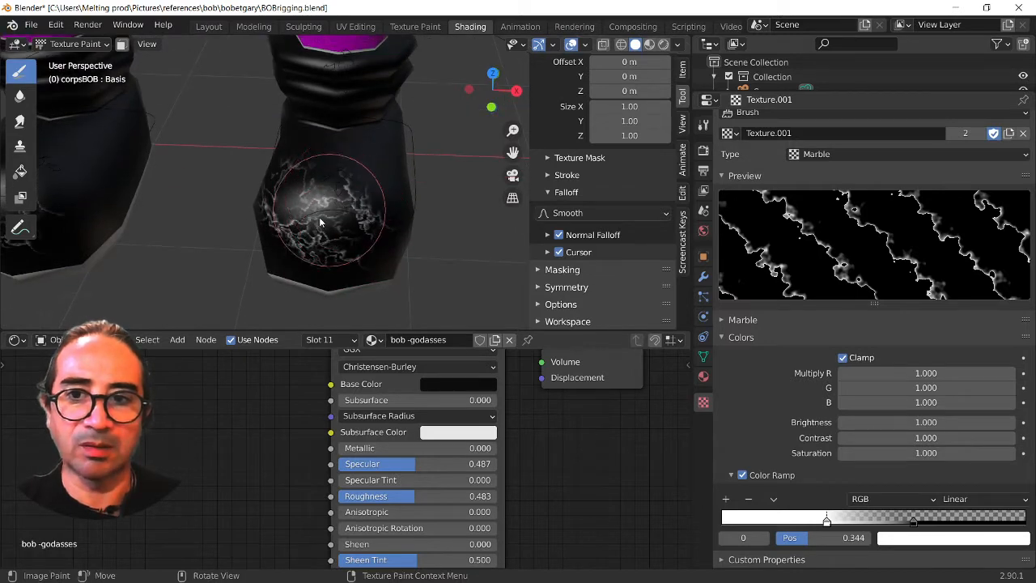
{"action": "scroll", "coordinate": [321, 223], "scroll_direction": "down", "scroll_amount": 3}
{"action": "left_click_drag", "start_coordinate": [198, 209], "coordinate": [164, 229]}
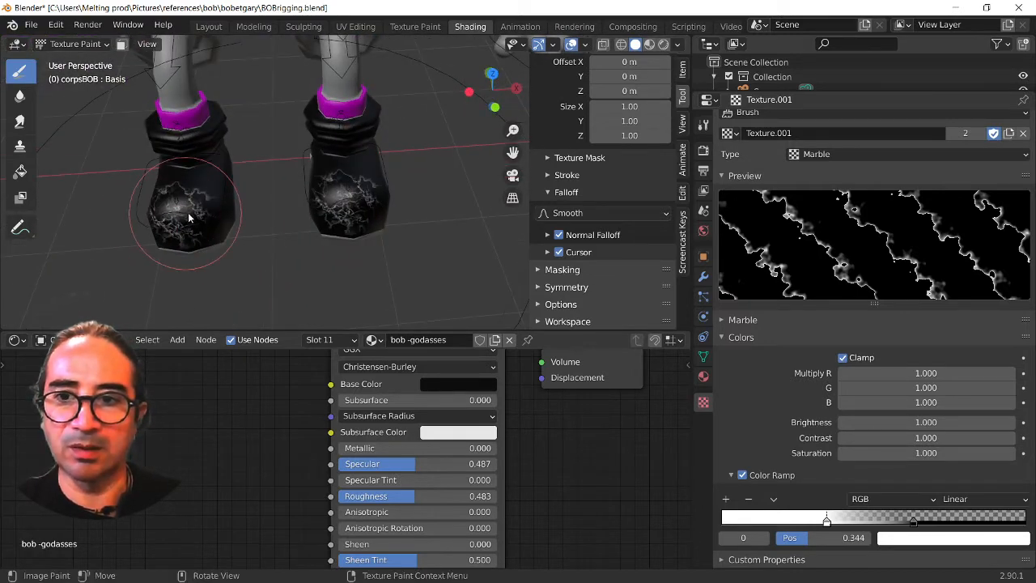
{"action": "scroll", "coordinate": [104, 260], "scroll_direction": "up", "scroll_amount": 2}
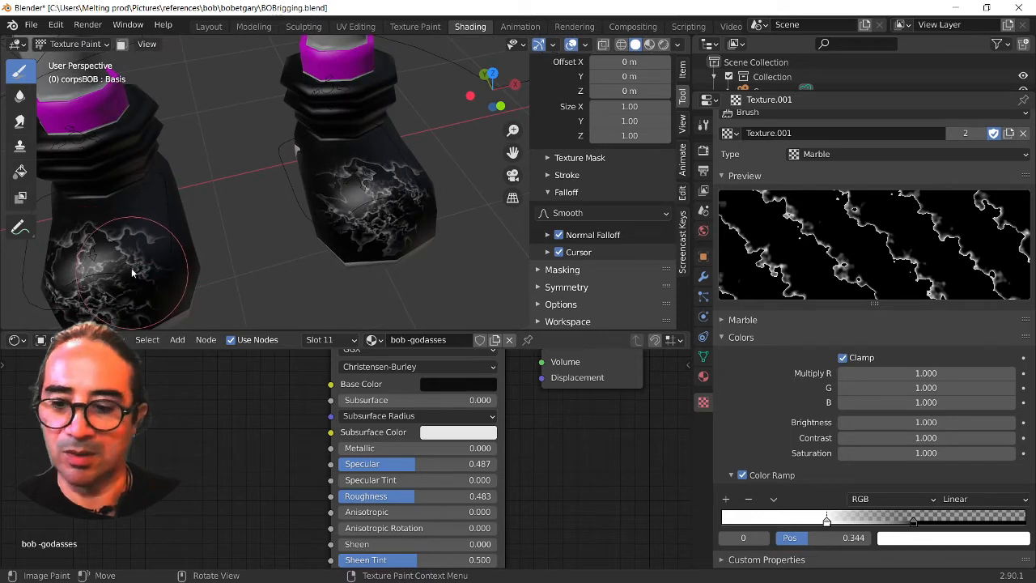
{"action": "middle_click_drag", "start_coordinate": [132, 268], "coordinate": [251, 188], "text": "shift"}
{"action": "scroll", "coordinate": [287, 191], "scroll_direction": "up", "scroll_amount": 5}
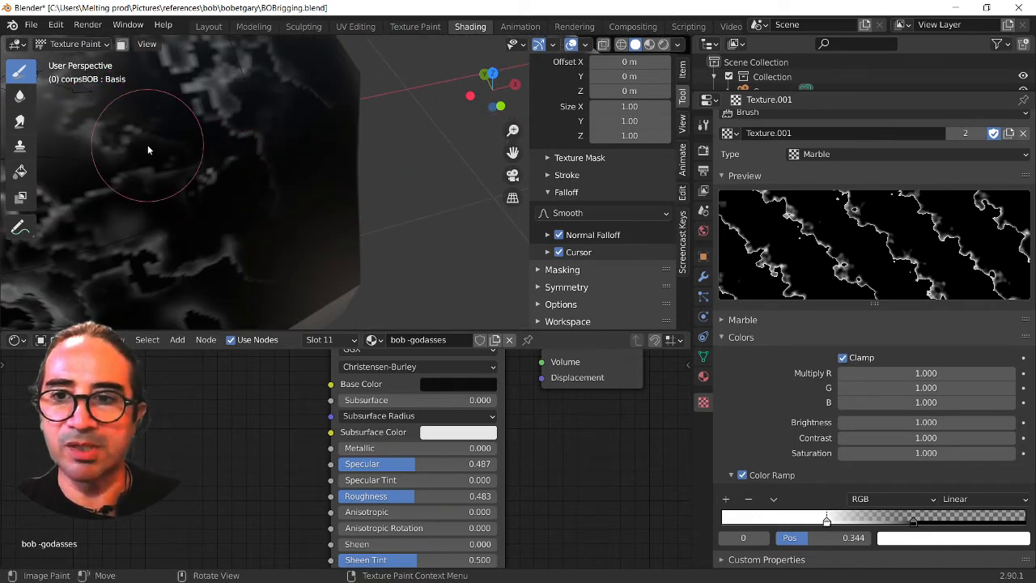
{"action": "scroll", "coordinate": [111, 183], "scroll_direction": "down", "scroll_amount": 5}
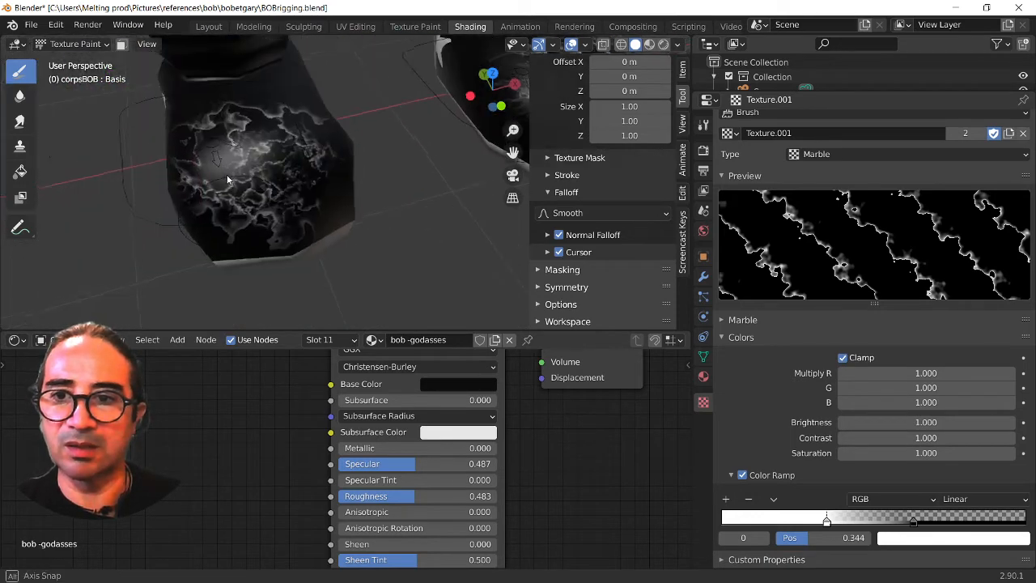
Paint more marble veins across the front and side of the boot from different view angles.
{"action": "middle_click_drag", "start_coordinate": [267, 194], "coordinate": [293, 197]}
{"action": "scroll", "coordinate": [293, 197], "scroll_direction": "up", "scroll_amount": 4}
{"action": "left_click_drag", "start_coordinate": [192, 159], "coordinate": [207, 207]}
{"action": "middle_click_drag", "start_coordinate": [211, 209], "coordinate": [271, 207], "text": "shift"}
{"action": "left_click_drag", "start_coordinate": [297, 235], "coordinate": [206, 218]}
{"action": "middle_click_drag", "start_coordinate": [205, 219], "coordinate": [300, 202]}
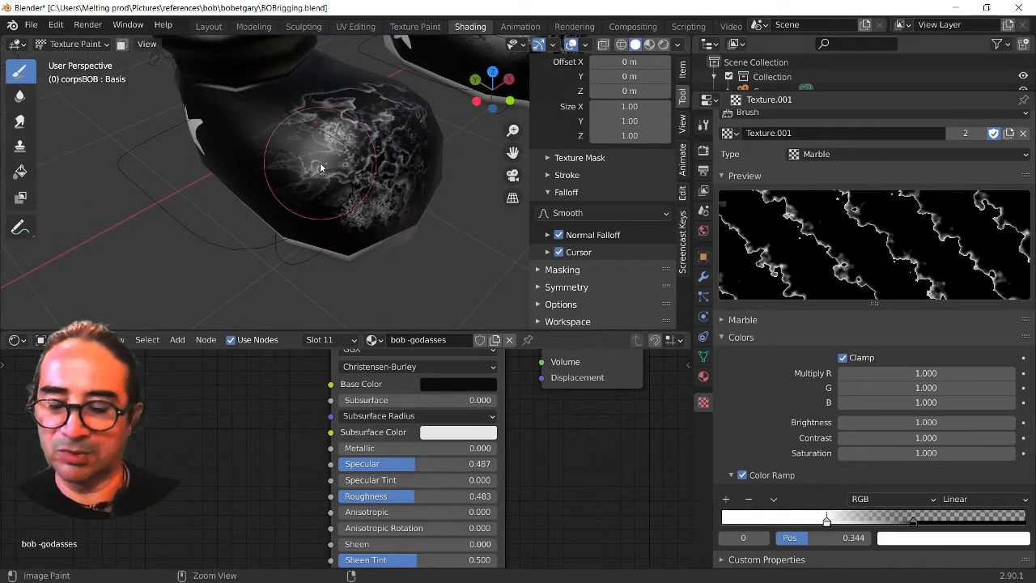
Undo all the marble vein strokes painted on the boots.
{"action": "key", "text": "ctrl+z"}
{"action": "key", "text": "ctrl+z"}
{"action": "key", "text": "ctrl+z"}
{"action": "key", "text": "ctrl+z"}
{"action": "key", "text": "ctrl+z"}
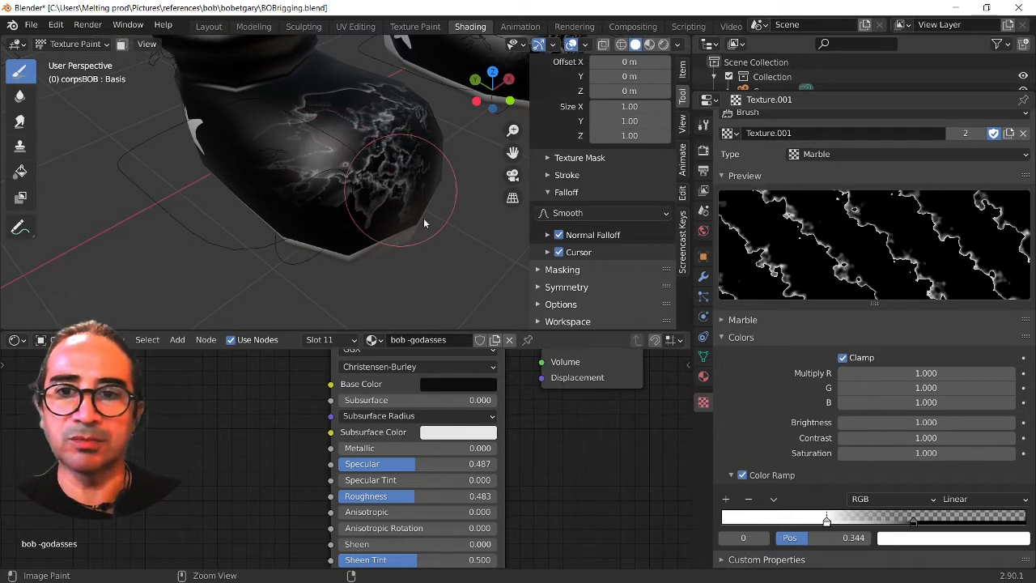
{"action": "key", "text": "ctrl+z"}
{"action": "key", "text": "ctrl+z"}
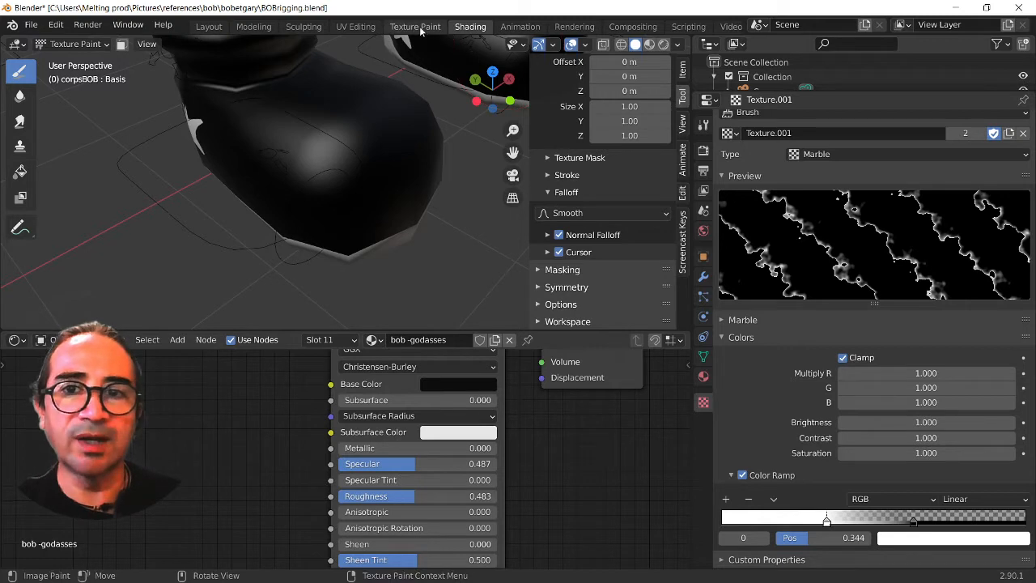
Add a blank black 1024 × 1024 px Base Color paint slot to the bob -godasses material.
{"action": "scroll", "coordinate": [556, 177], "scroll_direction": "up", "scroll_amount": 15}
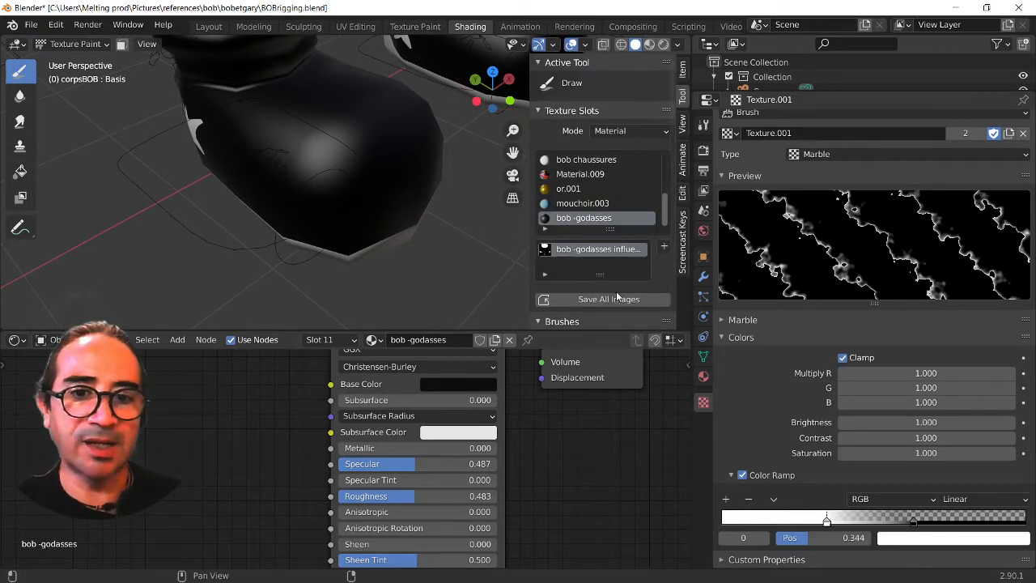
{"action": "scroll", "coordinate": [615, 292], "scroll_direction": "down", "scroll_amount": 3}
{"action": "left_click", "coordinate": [664, 184]}
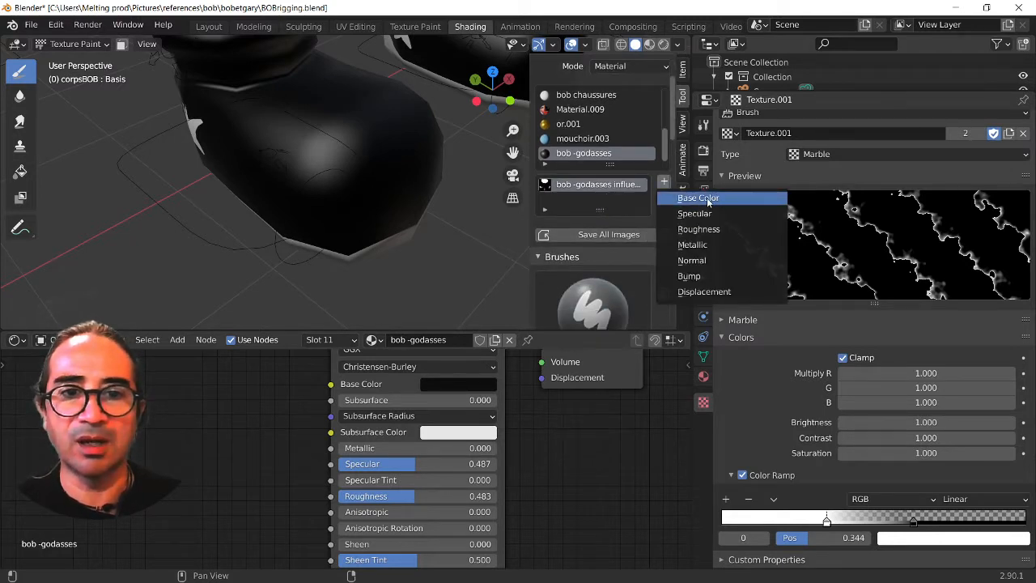
{"action": "left_click", "coordinate": [701, 198]}
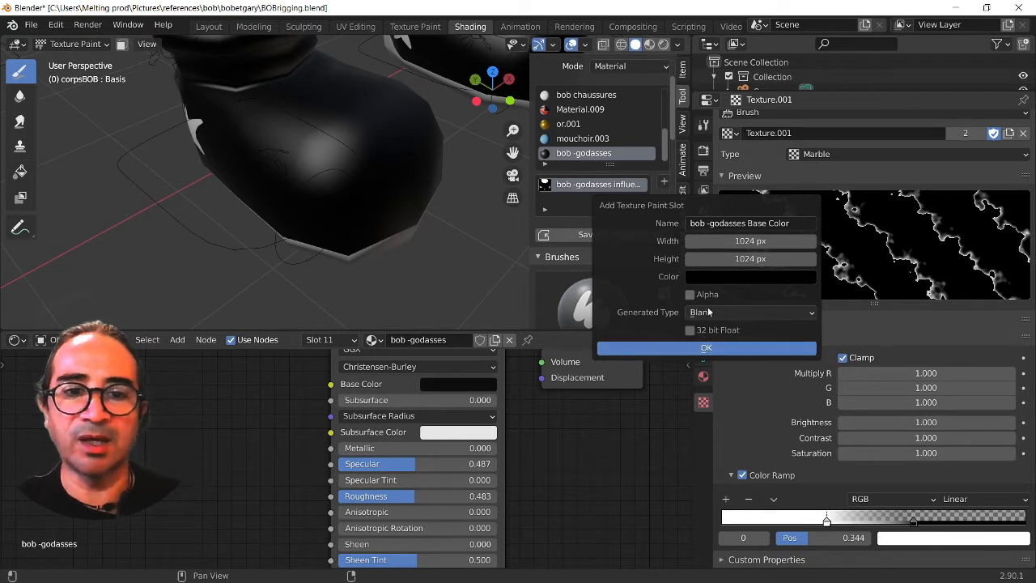
{"action": "left_click", "coordinate": [699, 348]}
Paint white marble veins over the boot's toe on the Base Color texture.
{"action": "middle_click_drag", "start_coordinate": [454, 267], "coordinate": [283, 183]}
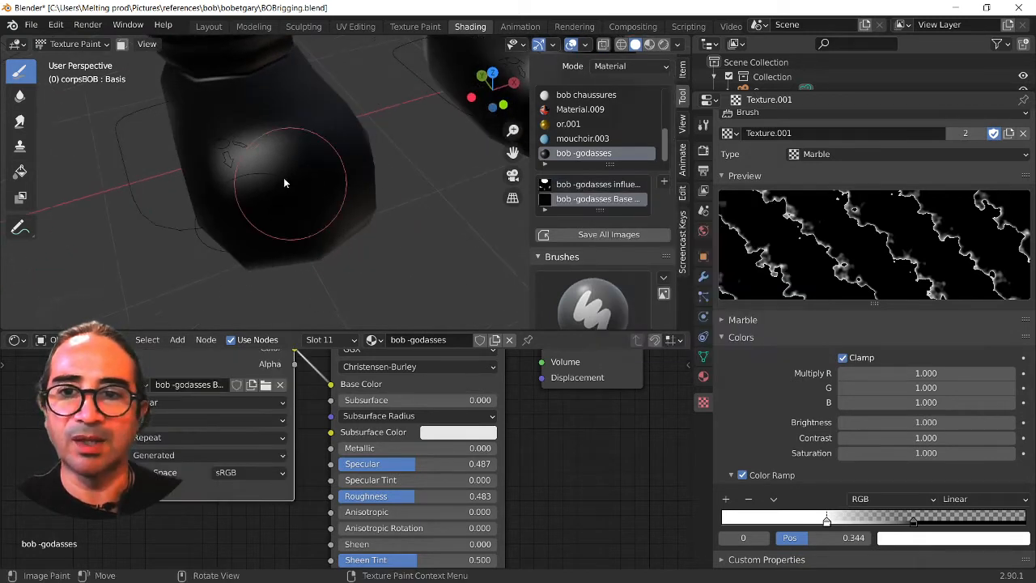
{"action": "mouse_move", "coordinate": [306, 152]}
{"action": "left_mouse_down"}
{"action": "mouse_move", "coordinate": [324, 166]}
{"action": "mouse_move", "coordinate": [268, 162]}
{"action": "mouse_move", "coordinate": [268, 134]}
{"action": "left_mouse_up"}
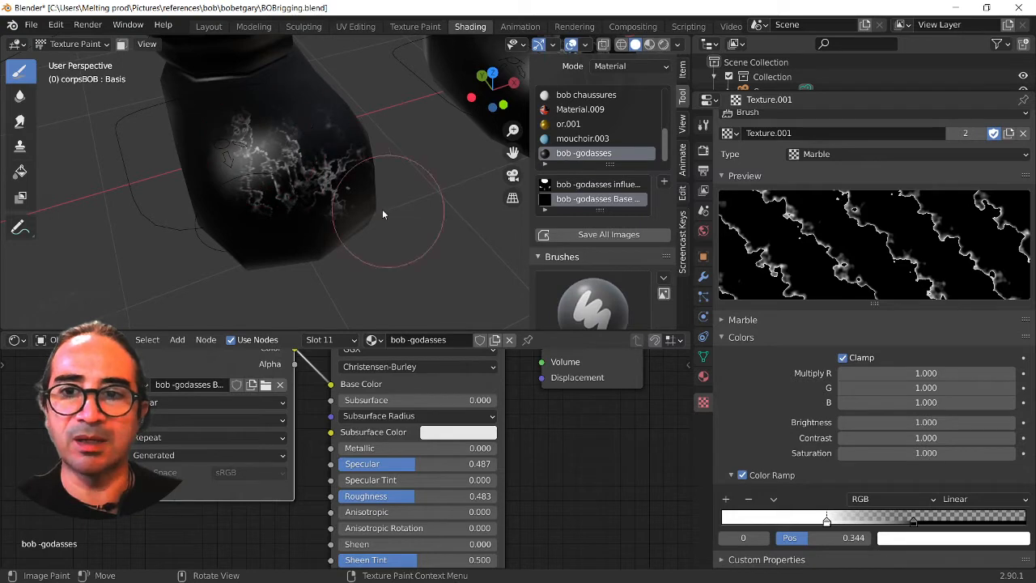
{"action": "middle_click_drag", "start_coordinate": [268, 134], "coordinate": [235, 141]}
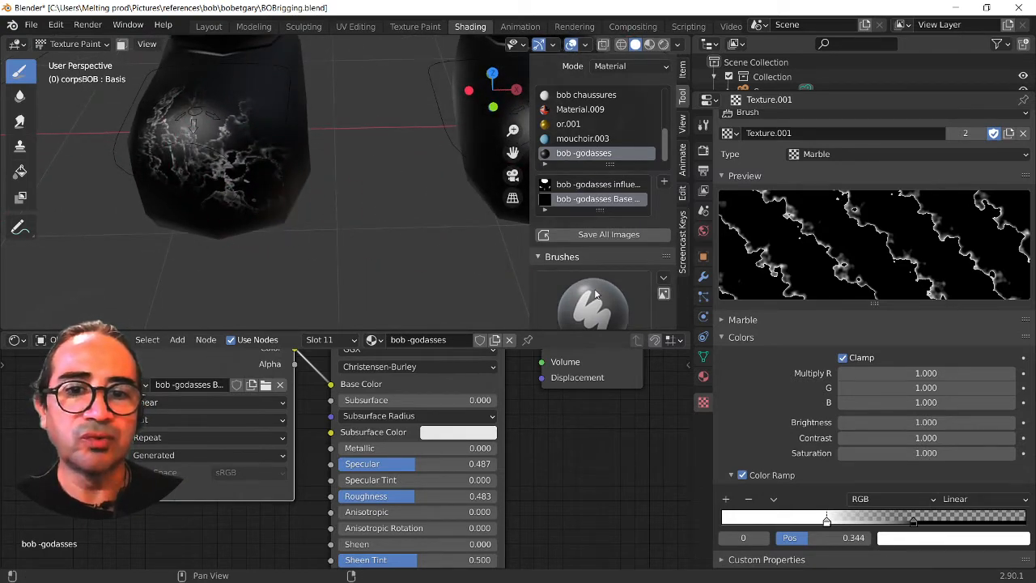
Switch the paint brush to Brush.001, which has no texture.
{"action": "scroll", "coordinate": [571, 259], "scroll_direction": "down", "scroll_amount": 4}
{"action": "left_click", "coordinate": [593, 179]}
{"action": "left_click", "coordinate": [273, 272]}
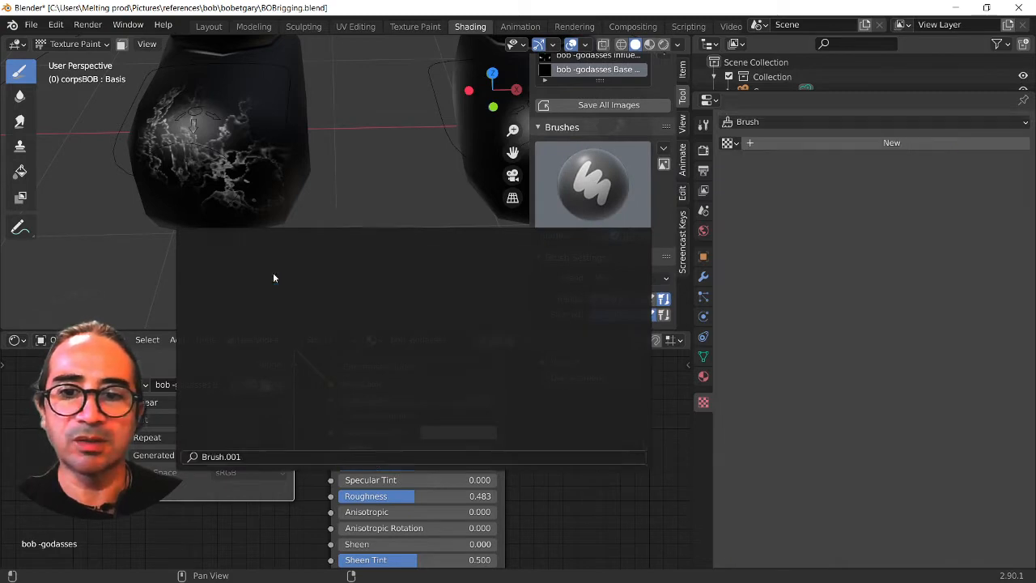
{"action": "scroll", "coordinate": [598, 223], "scroll_direction": "down", "scroll_amount": 4}
{"action": "scroll", "coordinate": [598, 223], "scroll_direction": "down", "scroll_amount": 4}
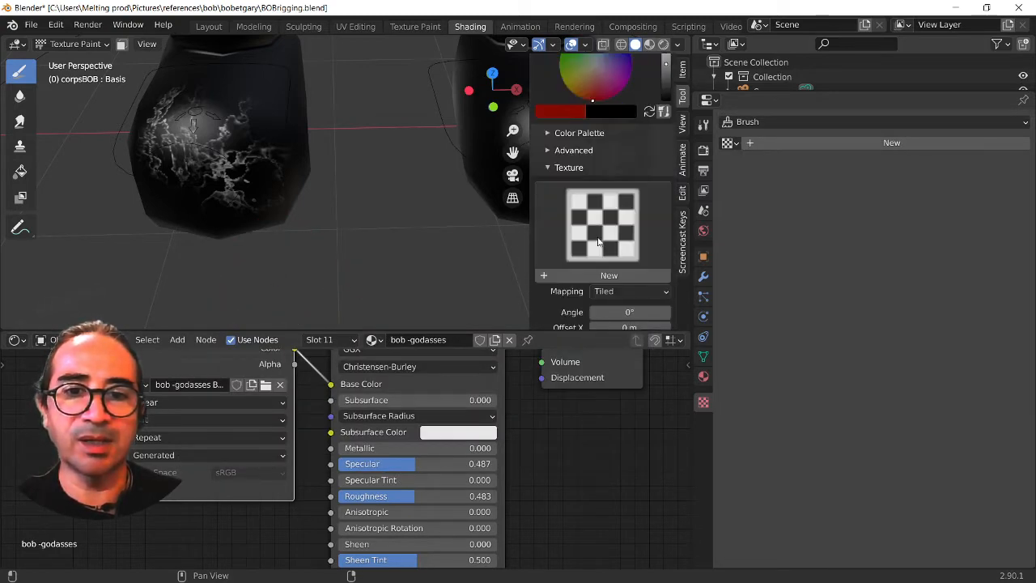
Enlarge the brush and try a dark red dab on the boot's toe.
{"action": "key", "text": "f"}
{"action": "left_click", "coordinate": [258, 155]}
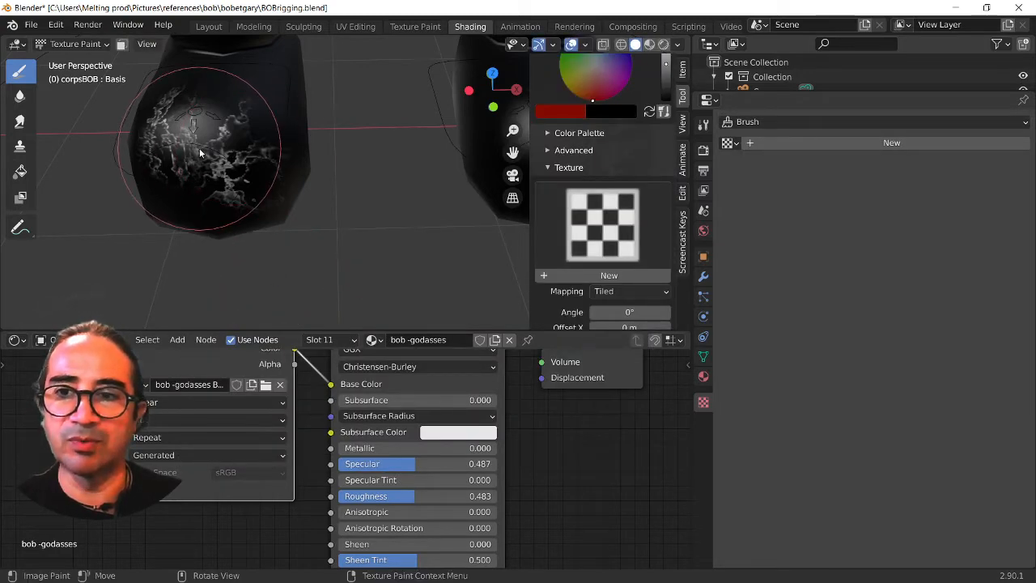
{"action": "left_click", "coordinate": [199, 150]}
{"action": "key", "text": "ctrl+z"}
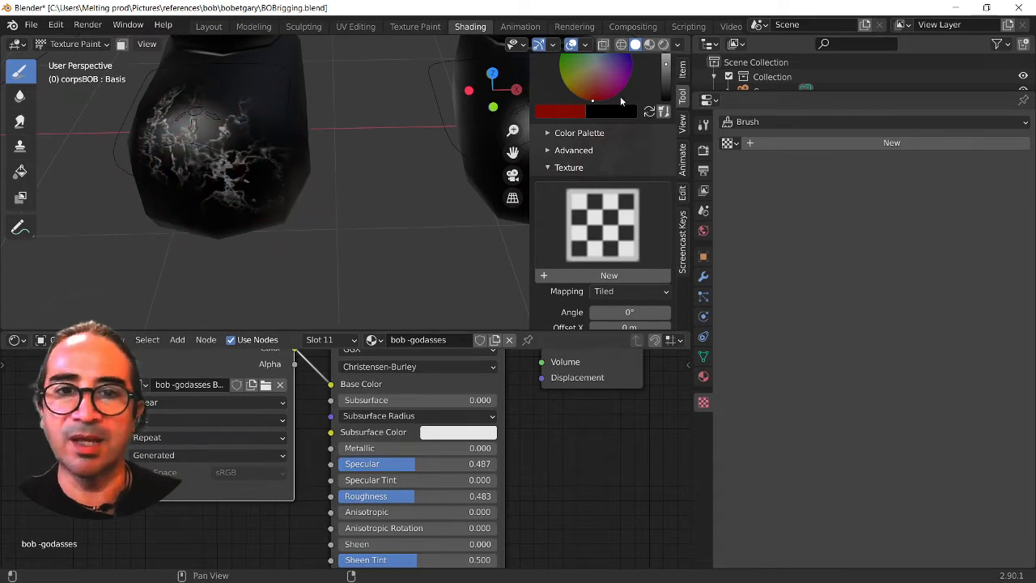
Brighten the muted pinkish-grey color of Brush.001.
{"action": "mouse_move", "coordinate": [314, 204]}
{"action": "middle_mouse_down"}
{"action": "mouse_move", "coordinate": [246, 213]}
{"action": "mouse_move", "coordinate": [289, 216]}
{"action": "mouse_move", "coordinate": [212, 185]}
{"action": "mouse_move", "coordinate": [224, 175]}
{"action": "mouse_move", "coordinate": [227, 218]}
{"action": "mouse_move", "coordinate": [304, 195]}
{"action": "middle_mouse_up"}
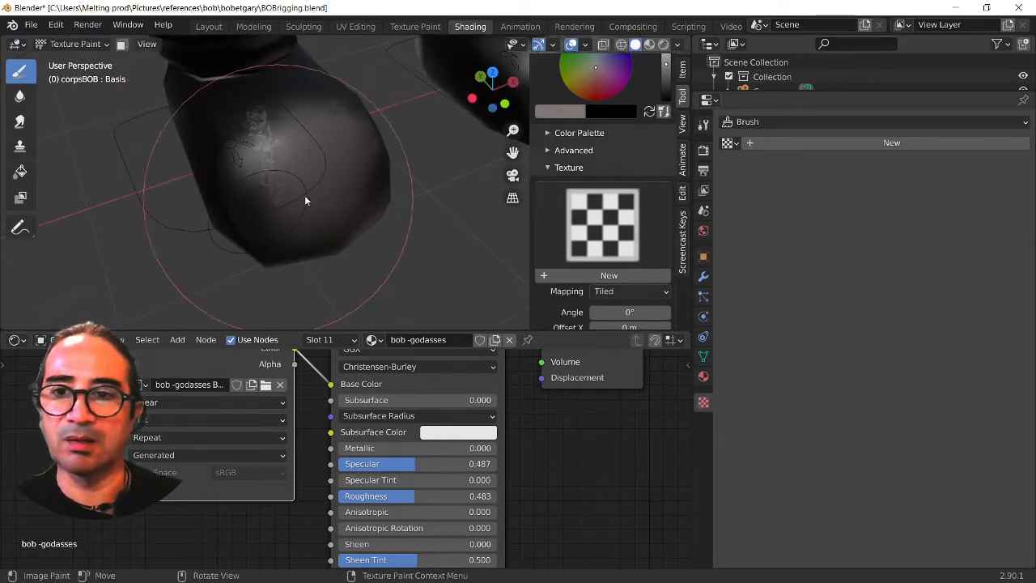
{"action": "scroll", "coordinate": [602, 162], "scroll_direction": "up", "scroll_amount": 3}
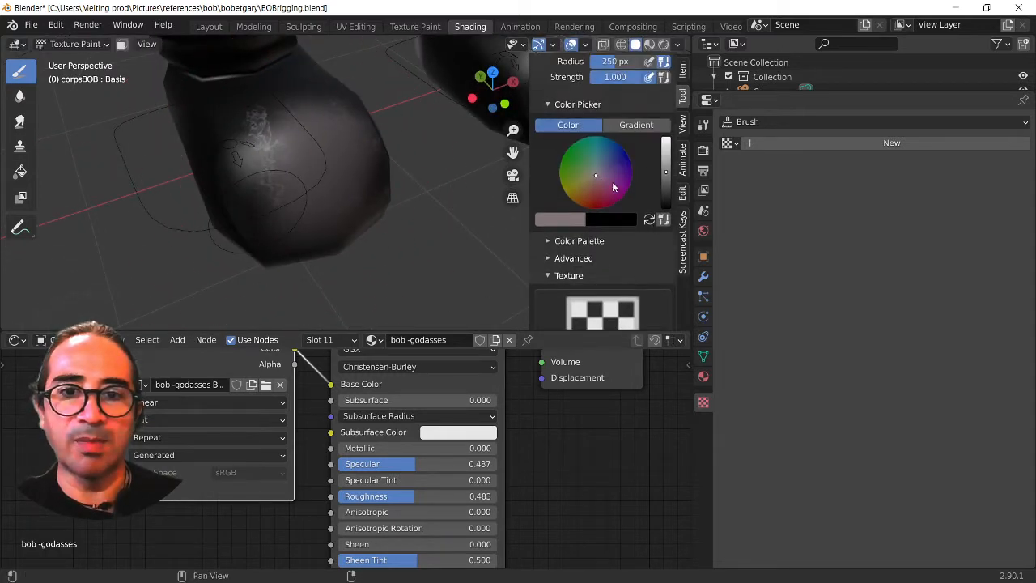
{"action": "left_click_drag", "start_coordinate": [665, 157], "coordinate": [665, 149]}
{"action": "scroll", "coordinate": [583, 184], "scroll_direction": "up", "scroll_amount": 12}
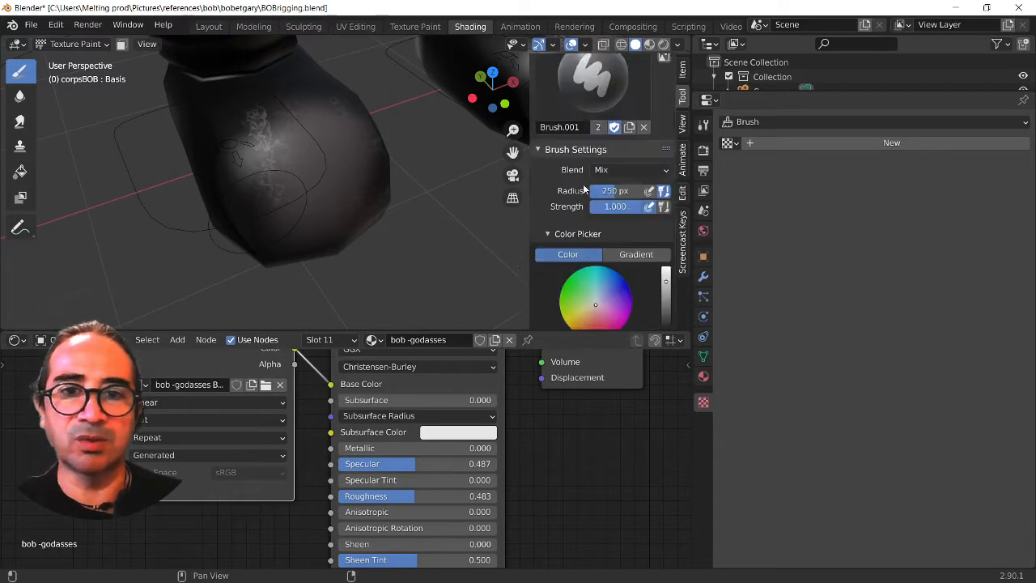
Switch to the marbre brush, set its radius to about 129 px and paint marble veins over the boot's toe.
{"action": "left_click", "coordinate": [594, 202]}
{"action": "left_click", "coordinate": [381, 290]}
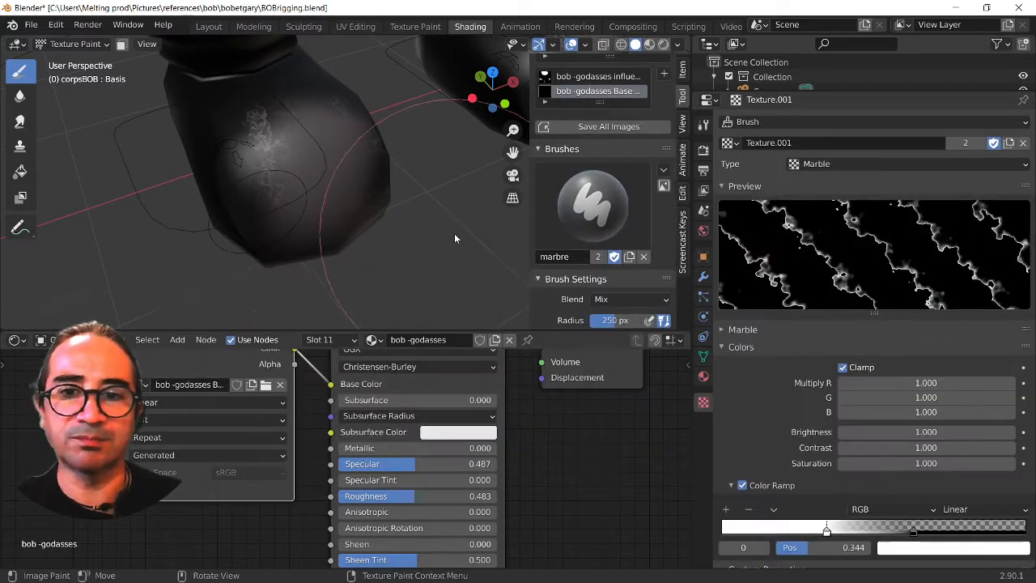
{"action": "key", "text": "f"}
{"action": "left_click", "coordinate": [250, 171]}
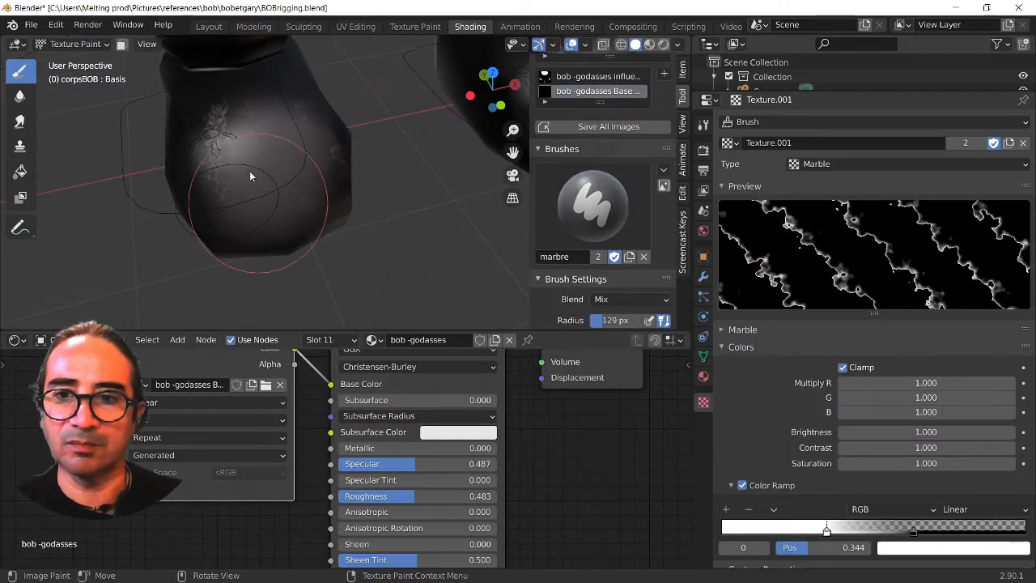
{"action": "left_click_drag", "start_coordinate": [269, 170], "coordinate": [329, 195]}
{"action": "mouse_move", "coordinate": [329, 195]}
{"action": "middle_mouse_down"}
{"action": "mouse_move", "coordinate": [395, 186]}
{"action": "mouse_move", "coordinate": [339, 200]}
{"action": "mouse_move", "coordinate": [234, 165]}
{"action": "mouse_move", "coordinate": [241, 171]}
{"action": "middle_mouse_up"}
{"action": "scroll", "coordinate": [322, 203], "scroll_direction": "up", "scroll_amount": 3}
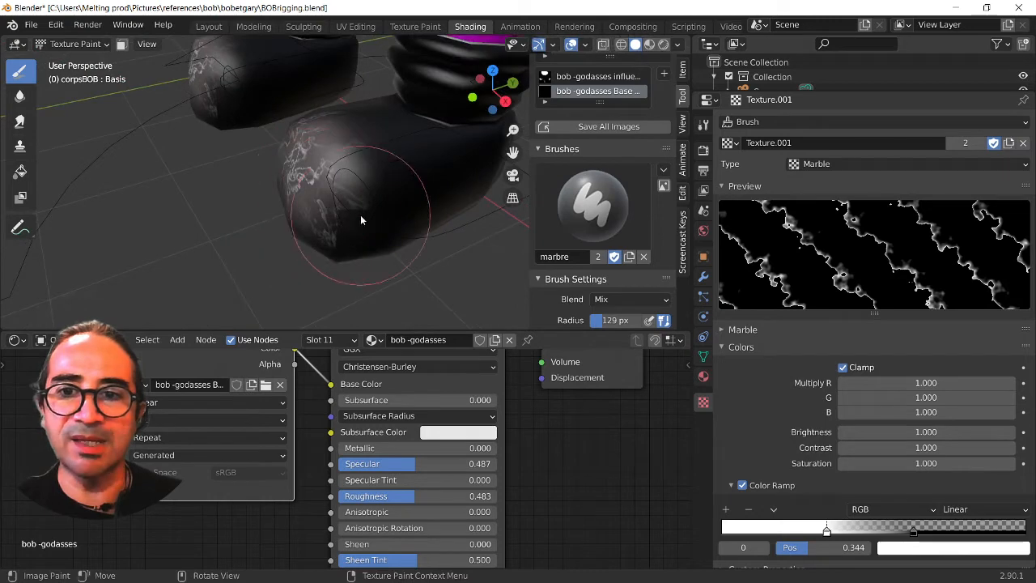
Reduce the marbre brush radius to about 85 px and paint smaller veins on the side of the boot's toe.
{"action": "middle_click_drag", "start_coordinate": [363, 222], "coordinate": [303, 175]}
{"action": "key", "text": "f"}
{"action": "left_click", "coordinate": [294, 156]}
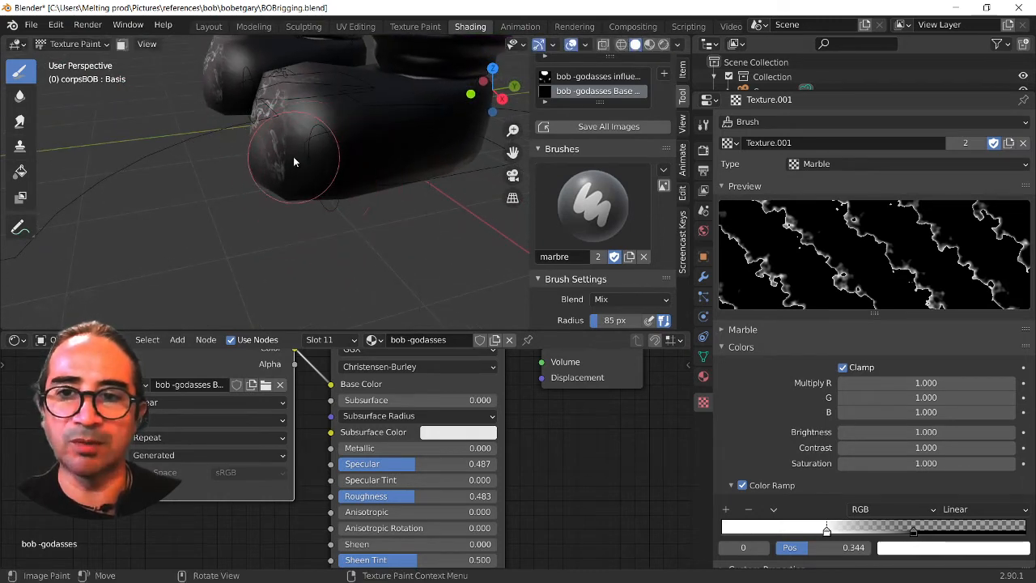
{"action": "left_click_drag", "start_coordinate": [315, 160], "coordinate": [321, 139]}
{"action": "mouse_move", "coordinate": [283, 191]}
{"action": "middle_mouse_down"}
{"action": "mouse_move", "coordinate": [362, 200]}
{"action": "mouse_move", "coordinate": [278, 200]}
{"action": "middle_mouse_up"}
{"action": "scroll", "coordinate": [279, 199], "scroll_direction": "down", "scroll_amount": 3}
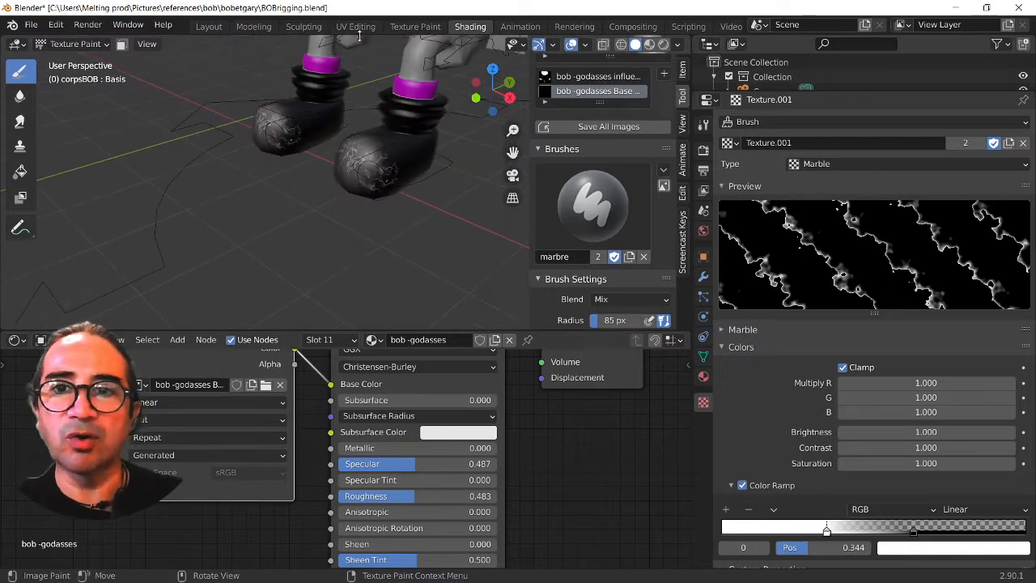
Move the Base Color image node farther from the Principled BSDF to make room for new nodes.
{"action": "scroll", "coordinate": [226, 438], "scroll_direction": "down", "scroll_amount": 2}
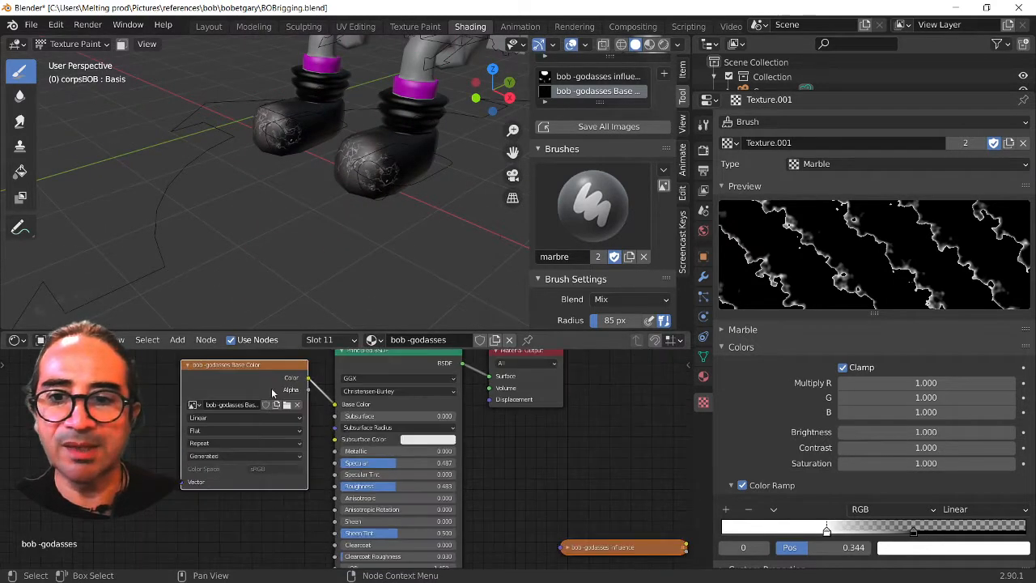
{"action": "left_click_drag", "start_coordinate": [258, 377], "coordinate": [240, 401]}
{"action": "scroll", "coordinate": [314, 434], "scroll_direction": "down", "scroll_amount": 1}
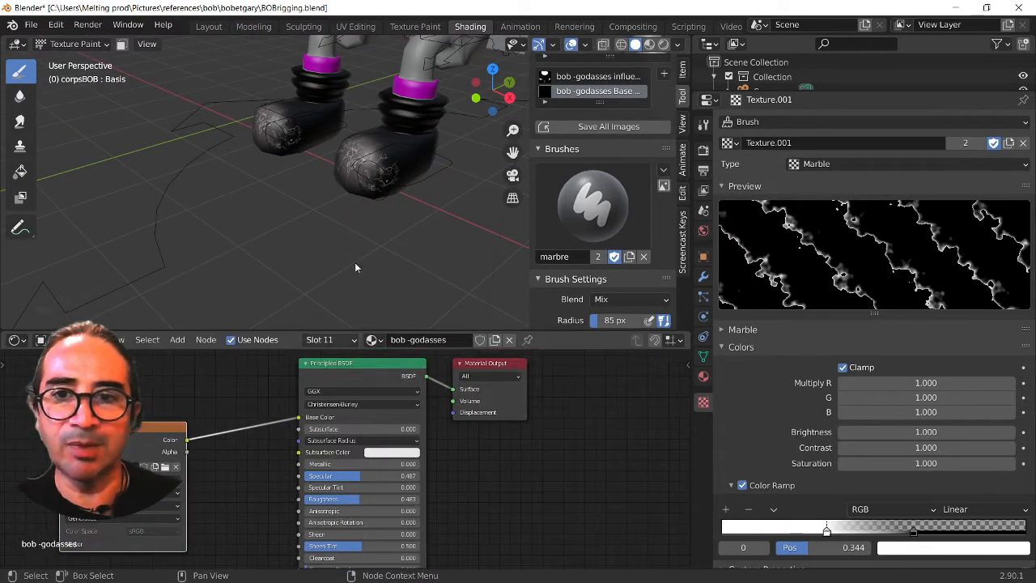
{"action": "scroll", "coordinate": [385, 207], "scroll_direction": "up", "scroll_amount": 2}
{"action": "middle_click_drag", "start_coordinate": [384, 207], "coordinate": [349, 219]}
{"action": "scroll", "coordinate": [255, 485], "scroll_direction": "down", "scroll_amount": 1}
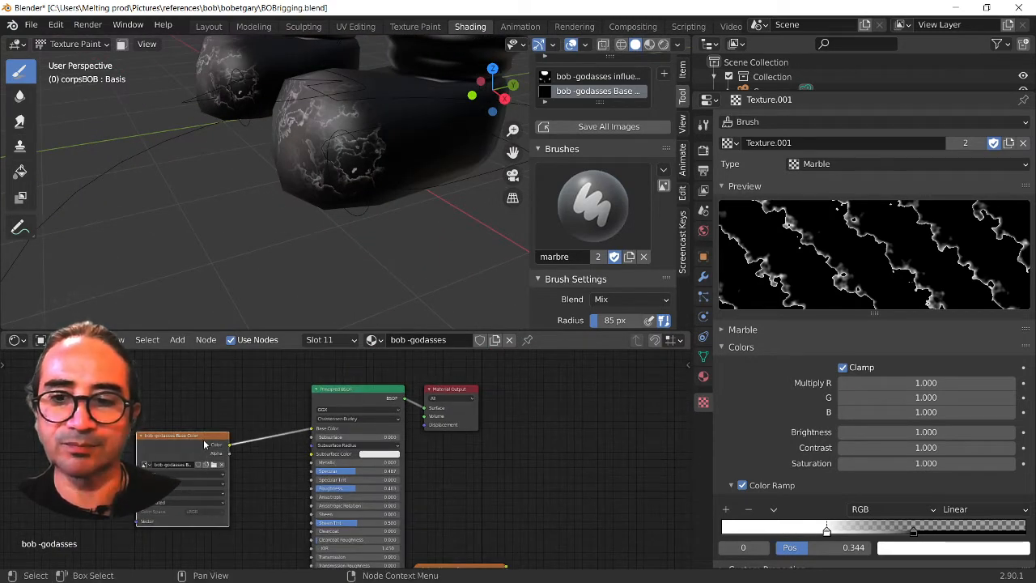
{"action": "left_click_drag", "start_coordinate": [208, 437], "coordinate": [128, 510]}
Add a Bump node between the Base Color image node and the Principled BSDF.
{"action": "middle_click_drag", "start_coordinate": [287, 482], "coordinate": [333, 409]}
{"action": "scroll", "coordinate": [333, 409], "scroll_direction": "up", "scroll_amount": 3}
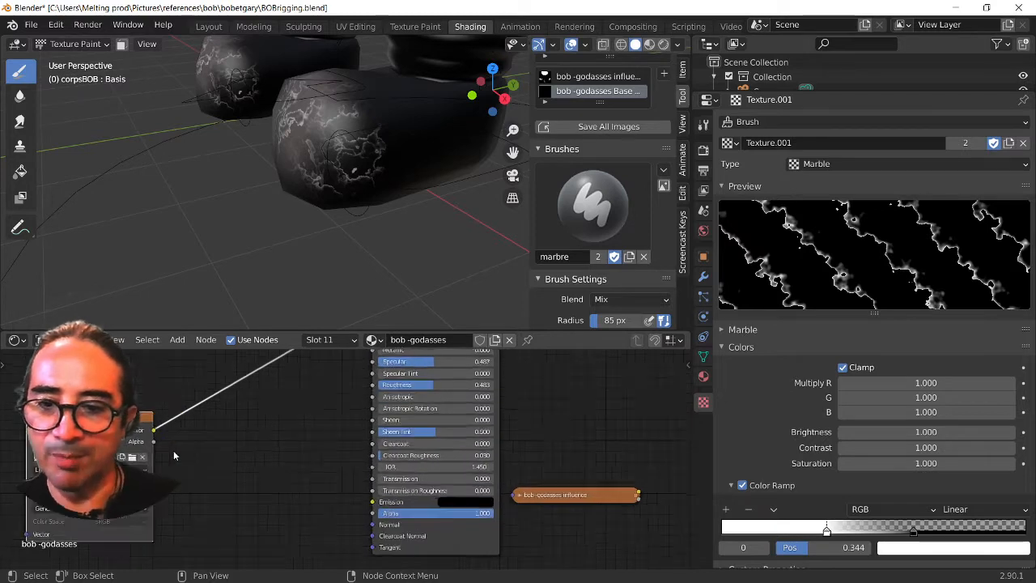
{"action": "key", "text": "shift+a"}
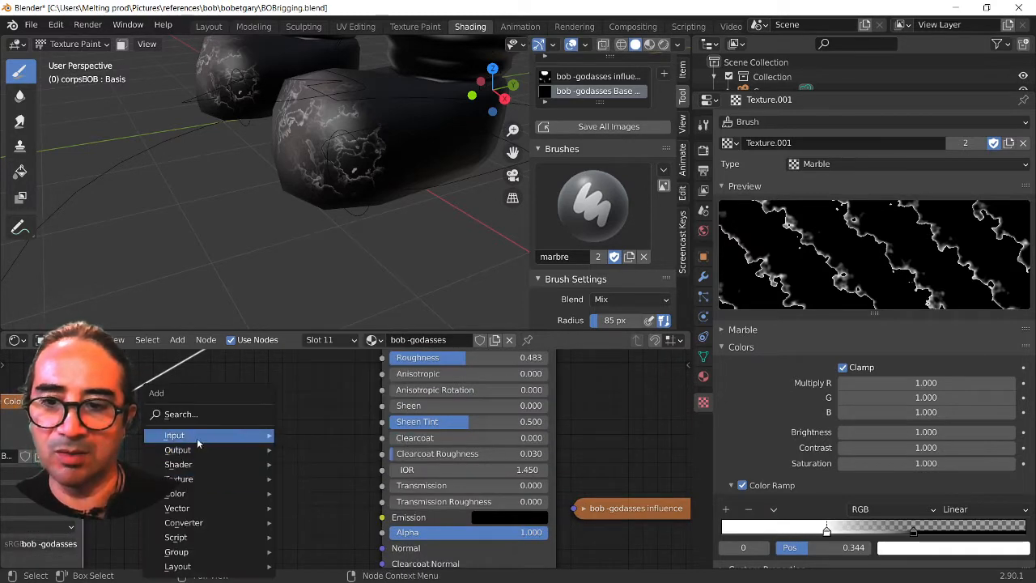
{"action": "mouse_move", "coordinate": [191, 509]}
{"action": "left_click", "coordinate": [307, 382]}
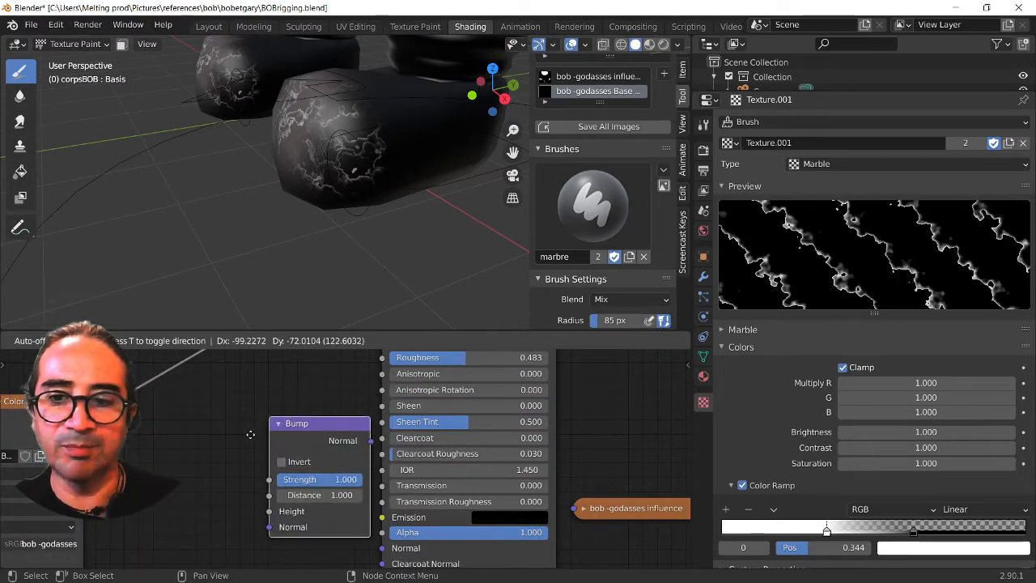
{"action": "left_click", "coordinate": [243, 458]}
Connect the image's Color to the Bump node's Height, and the Bump's Normal to the Principled BSDF's Normal input.
{"action": "middle_click_drag", "start_coordinate": [122, 450], "coordinate": [251, 413]}
{"action": "left_click_drag", "start_coordinate": [211, 386], "coordinate": [261, 430]}
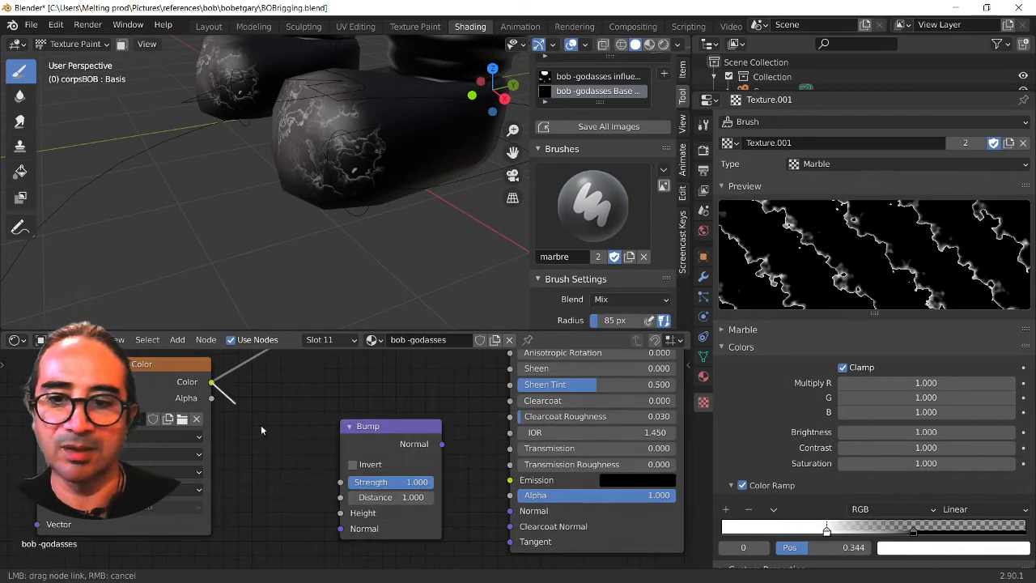
{"action": "left_click_drag", "start_coordinate": [319, 481], "coordinate": [341, 515]}
{"action": "left_click_drag", "start_coordinate": [442, 444], "coordinate": [508, 511]}
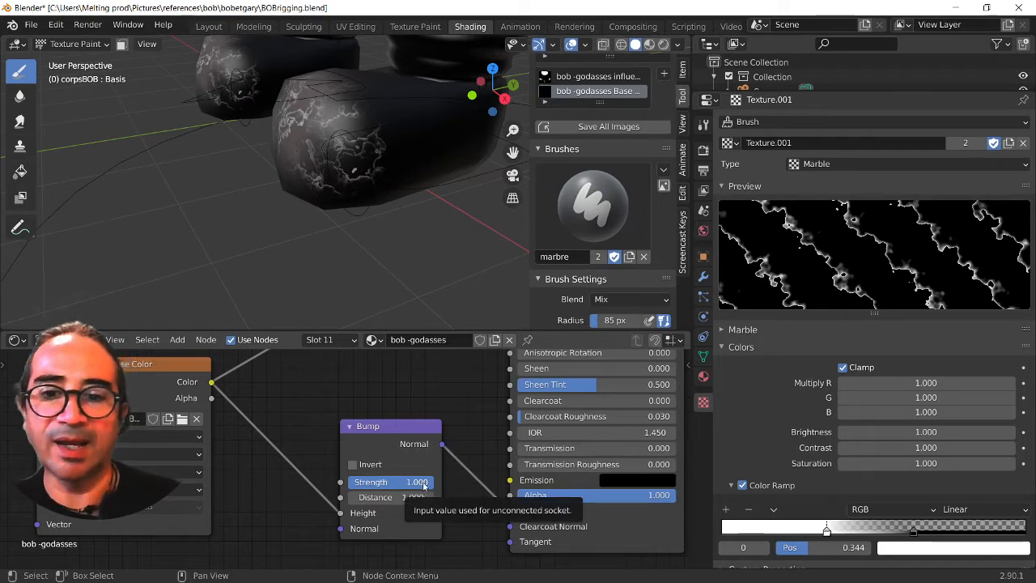
Display the boots in Material Preview shading and lower the Bump strength to 0.540.
{"action": "left_click", "coordinate": [651, 46]}
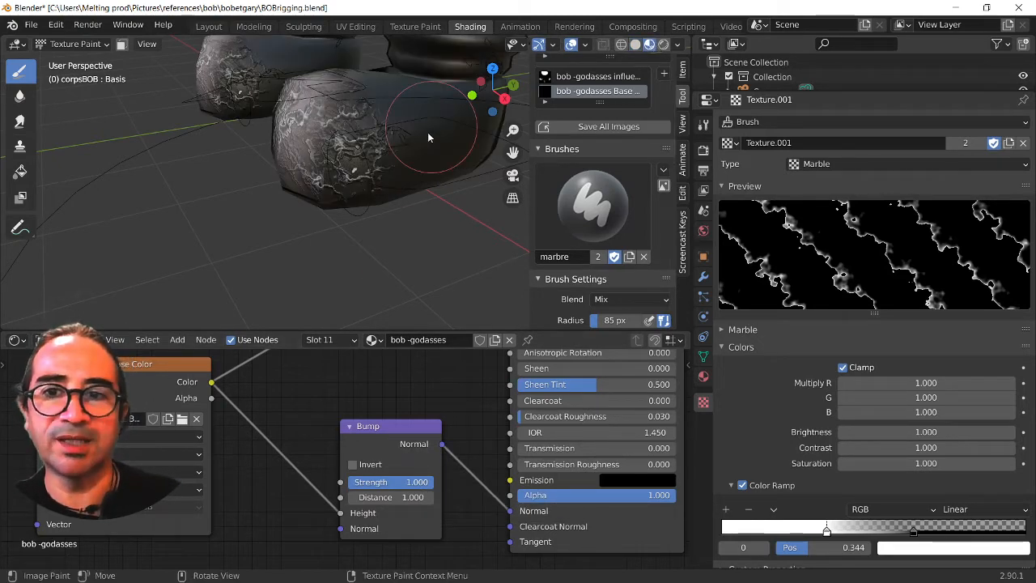
{"action": "middle_click_drag", "start_coordinate": [428, 132], "coordinate": [395, 275]}
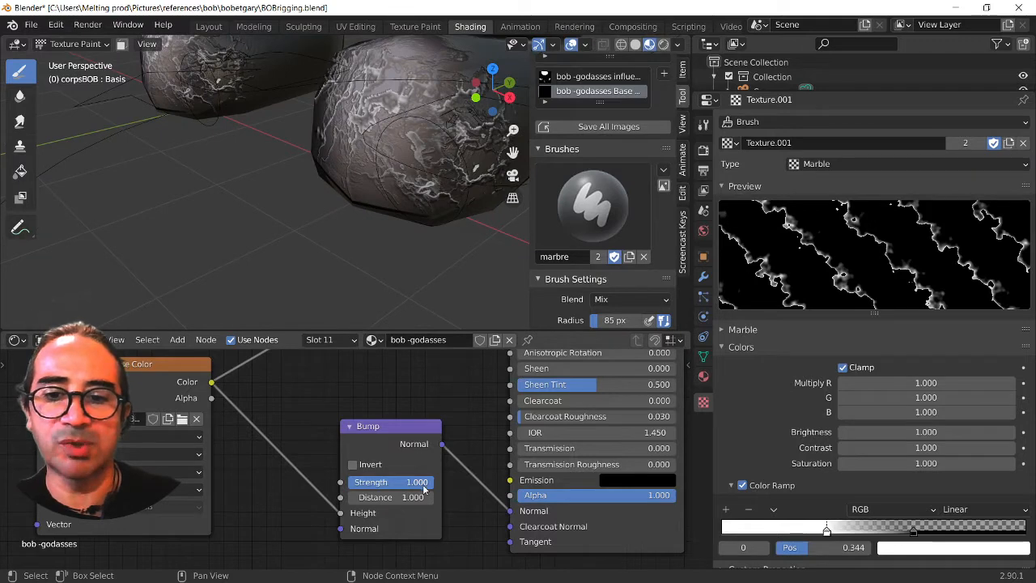
{"action": "left_click_drag", "start_coordinate": [424, 489], "coordinate": [388, 488]}
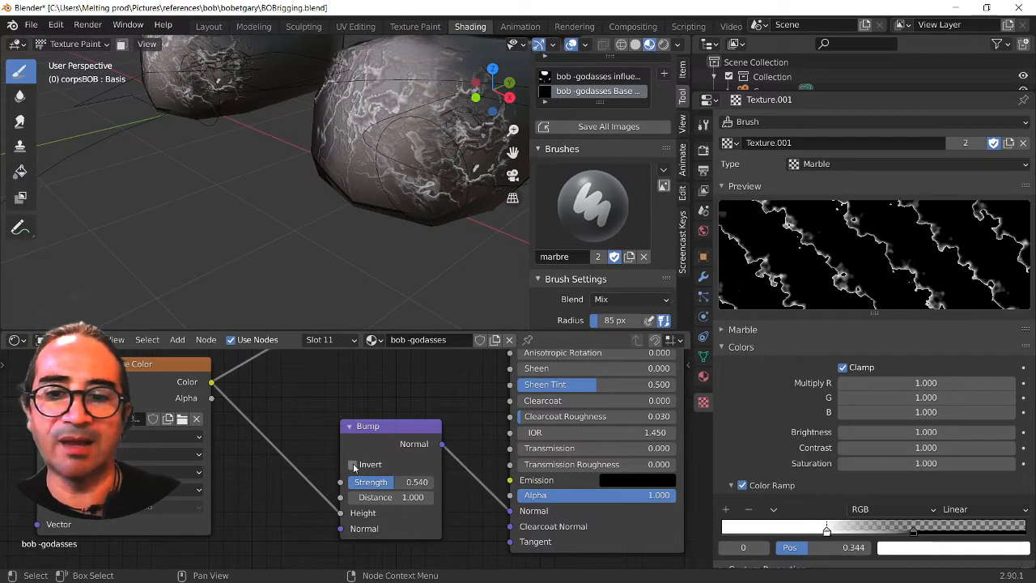
Invert the Bump node's effect and reduce its strength to 0.227.
{"action": "left_click", "coordinate": [353, 464]}
{"action": "scroll", "coordinate": [404, 210], "scroll_direction": "down", "scroll_amount": 4}
{"action": "middle_click_drag", "start_coordinate": [404, 210], "coordinate": [361, 231]}
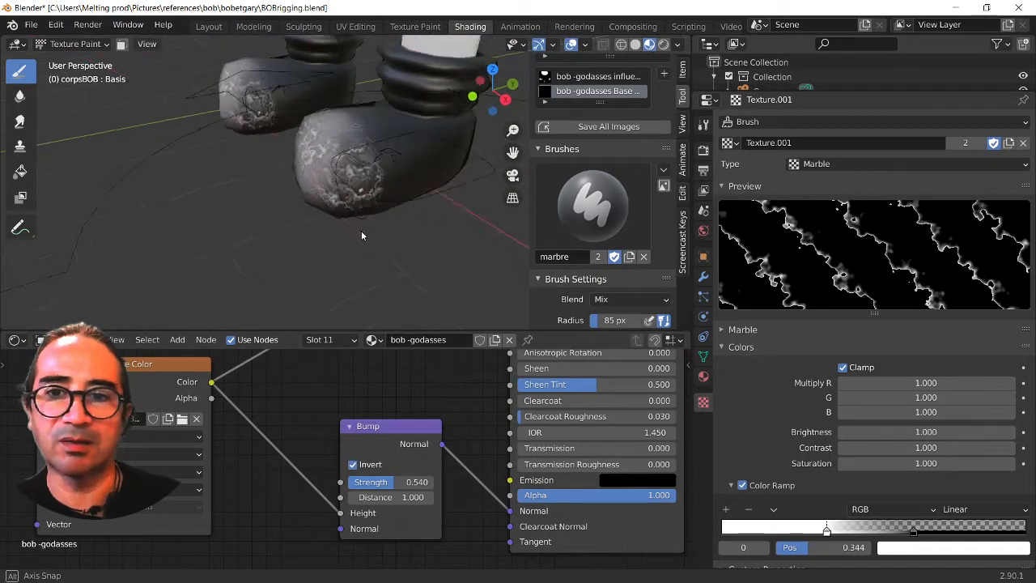
{"action": "left_click_drag", "start_coordinate": [387, 483], "coordinate": [368, 482]}
{"action": "middle_click_drag", "start_coordinate": [303, 153], "coordinate": [316, 187]}
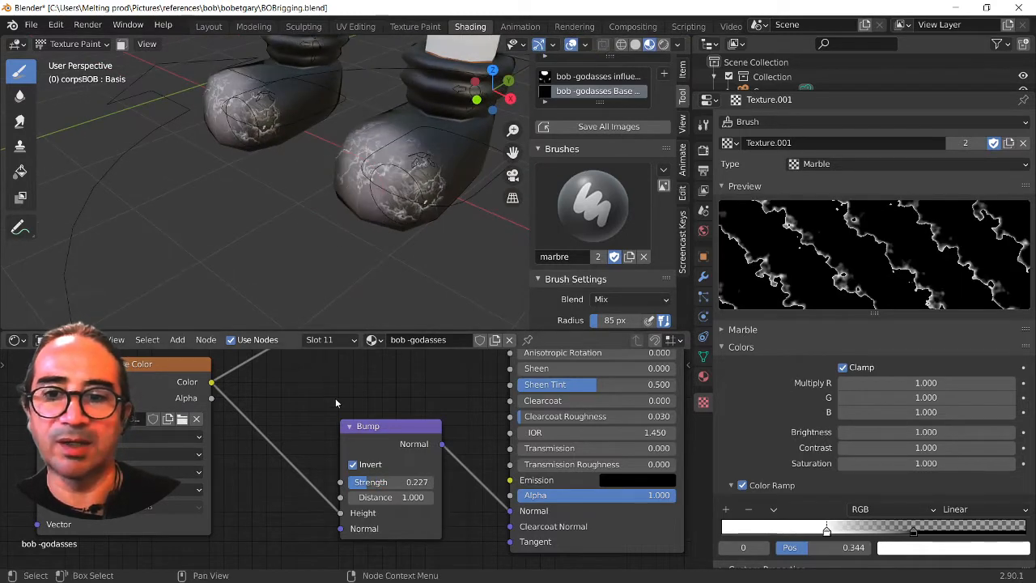
Insert a ColorRamp node on the link between the Base Color image and the Principled BSDF's Base Color.
{"action": "middle_click_drag", "start_coordinate": [336, 397], "coordinate": [323, 533]}
{"action": "scroll", "coordinate": [323, 533], "scroll_direction": "down", "scroll_amount": 2}
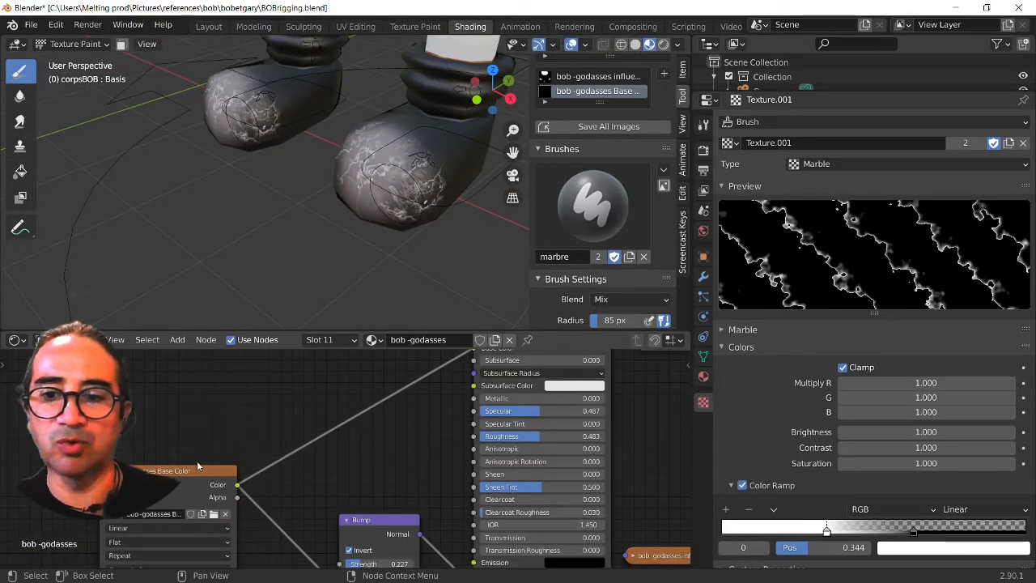
{"action": "left_click_drag", "start_coordinate": [188, 479], "coordinate": [162, 400]}
{"action": "middle_click_drag", "start_coordinate": [419, 362], "coordinate": [430, 439]}
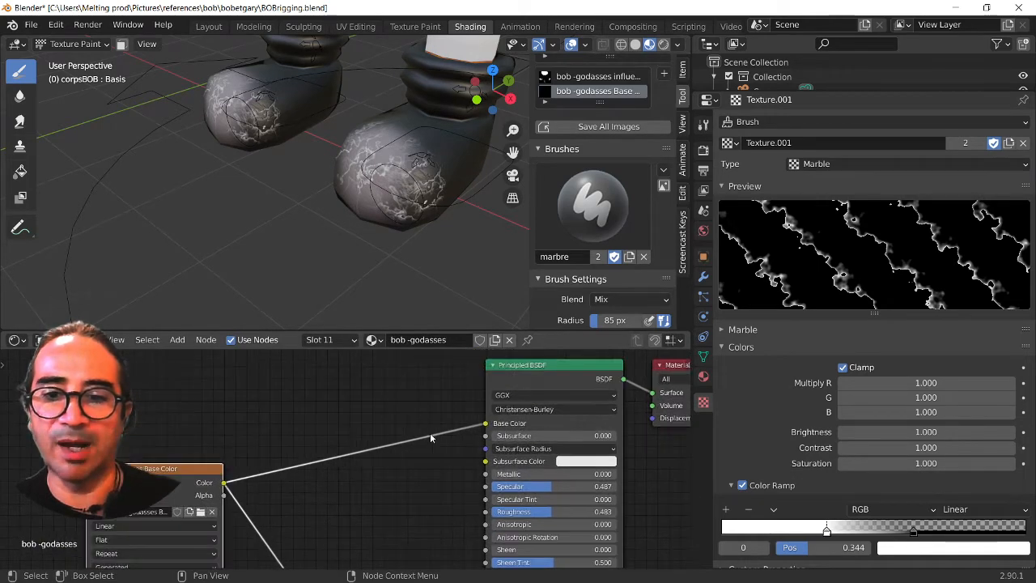
{"action": "key", "text": "shift+a"}
{"action": "mouse_move", "coordinate": [381, 458]}
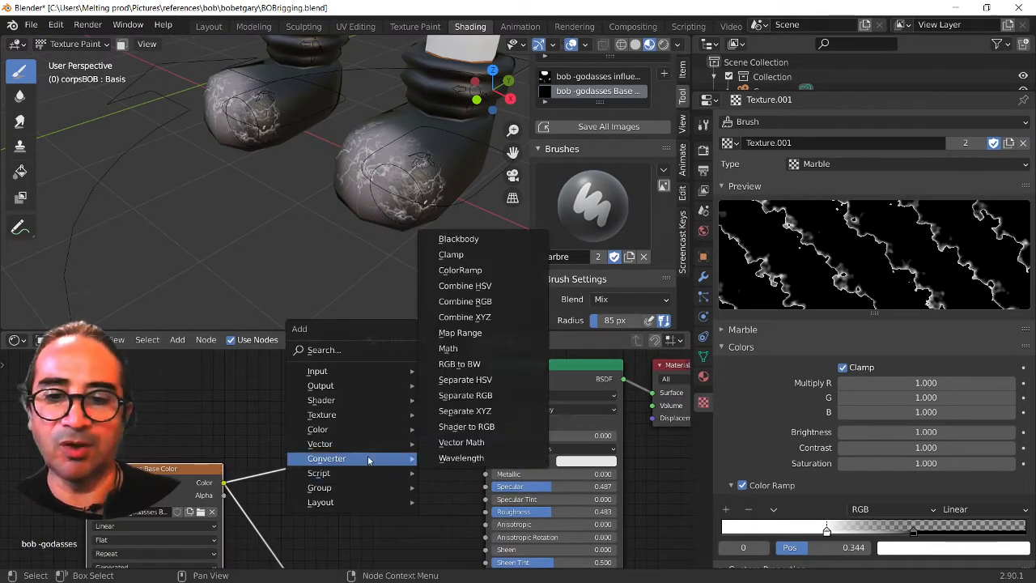
{"action": "left_click", "coordinate": [496, 269]}
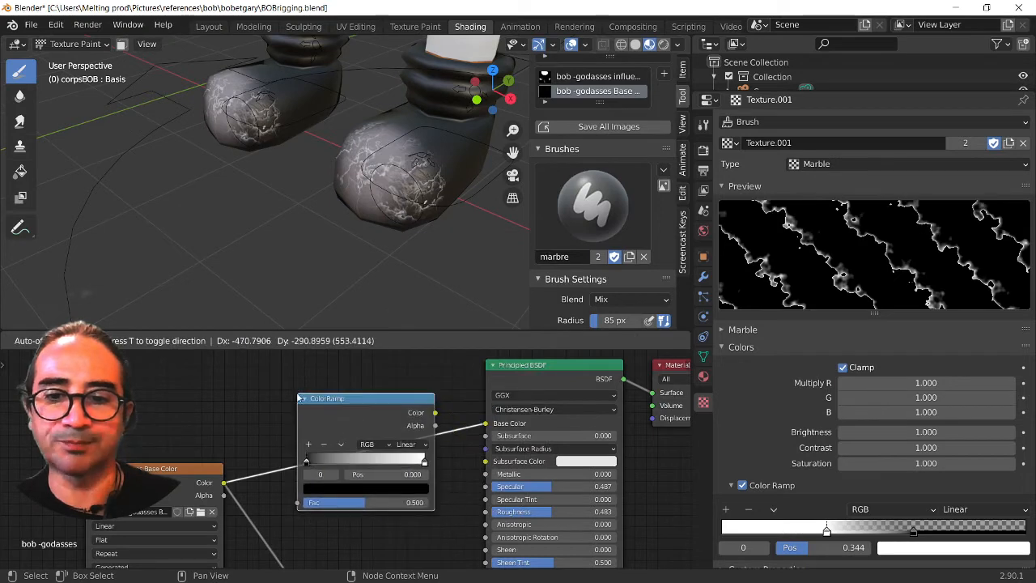
{"action": "left_click", "coordinate": [421, 476]}
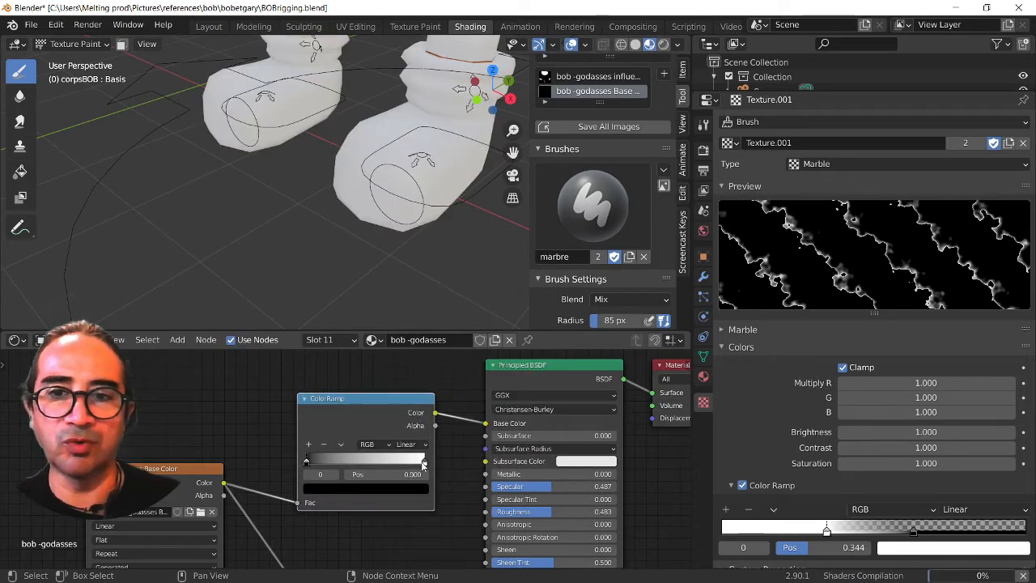
Move the ColorRamp's white stop to position 0.853 and recolor it a pale salmon pink.
{"action": "left_click_drag", "start_coordinate": [422, 464], "coordinate": [405, 467]}
{"action": "left_click", "coordinate": [318, 490]}
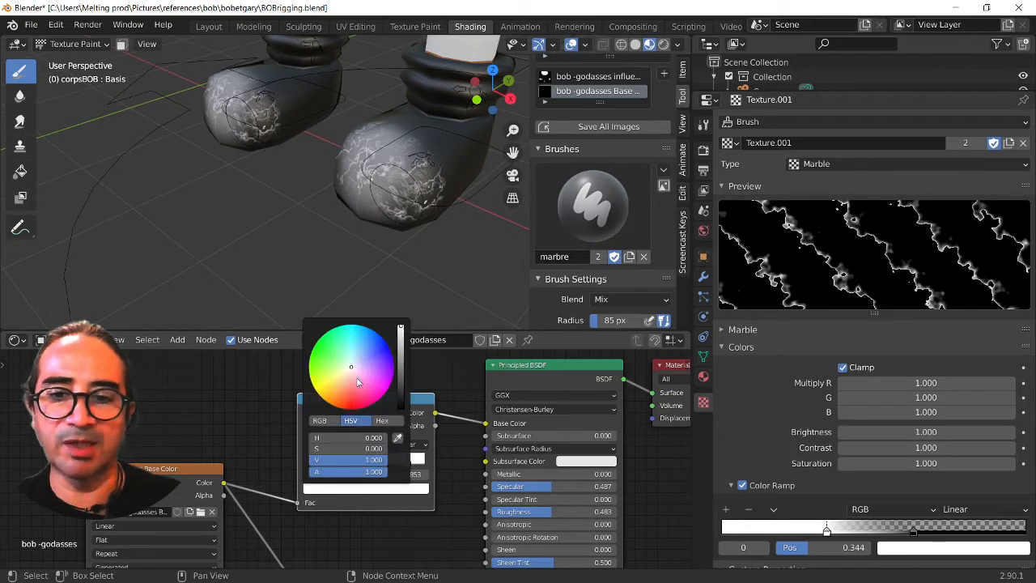
{"action": "left_click_drag", "start_coordinate": [345, 406], "coordinate": [341, 401]}
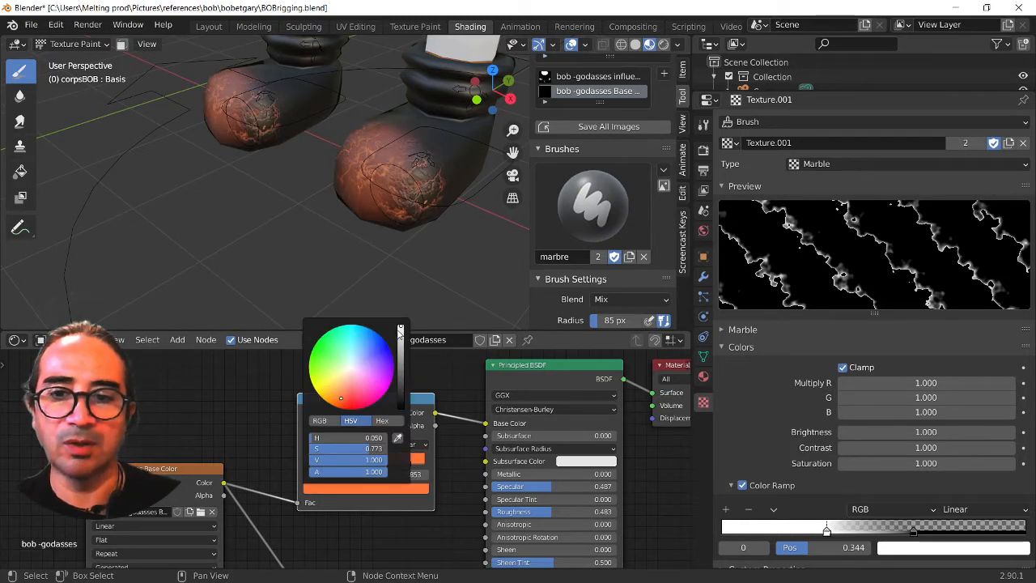
{"action": "left_click_drag", "start_coordinate": [400, 332], "coordinate": [400, 334]}
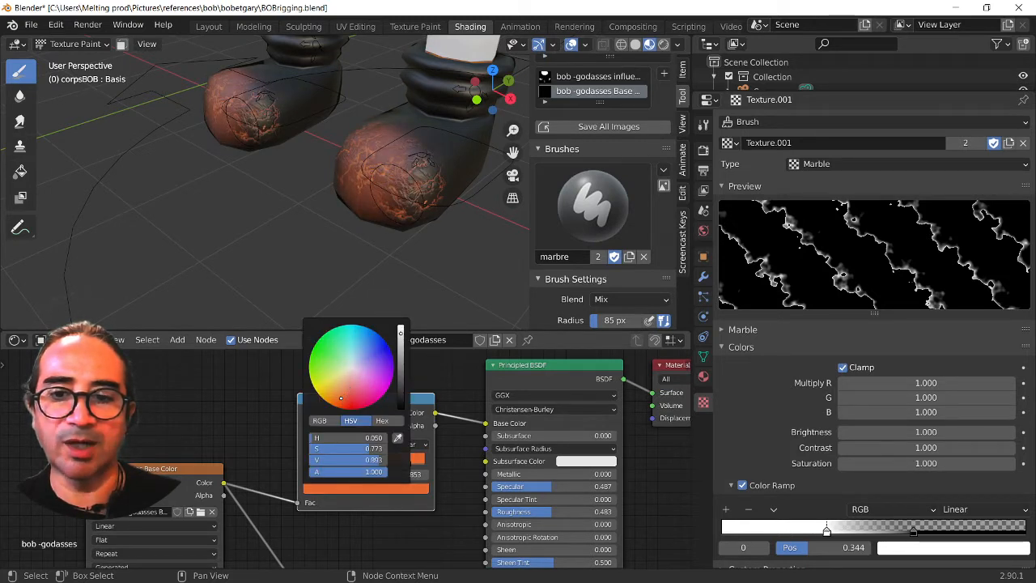
{"action": "left_click_drag", "start_coordinate": [341, 398], "coordinate": [349, 386]}
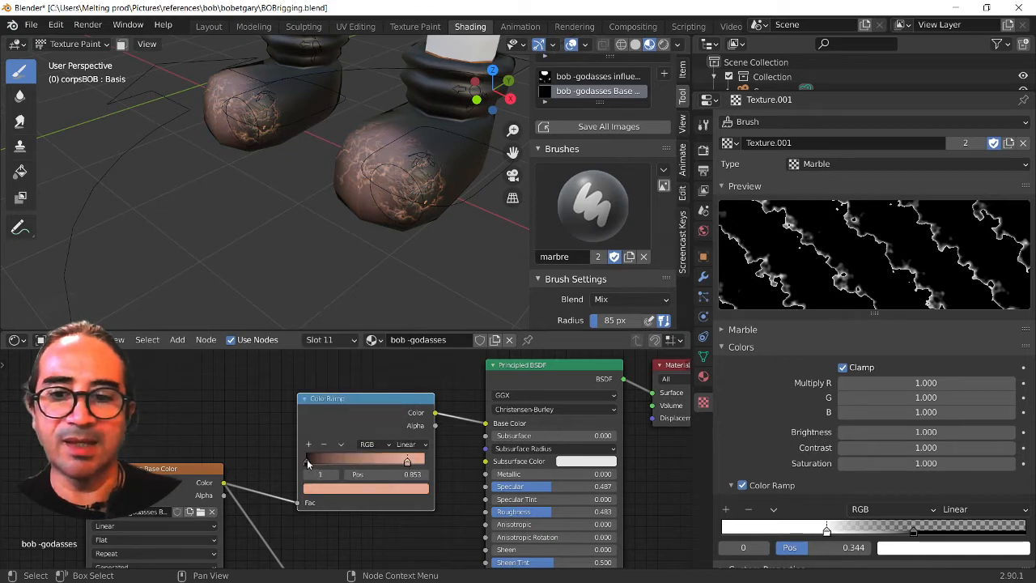
Move the ColorRamp's black stop to position 0.150.
{"action": "left_click_drag", "start_coordinate": [307, 459], "coordinate": [338, 464]}
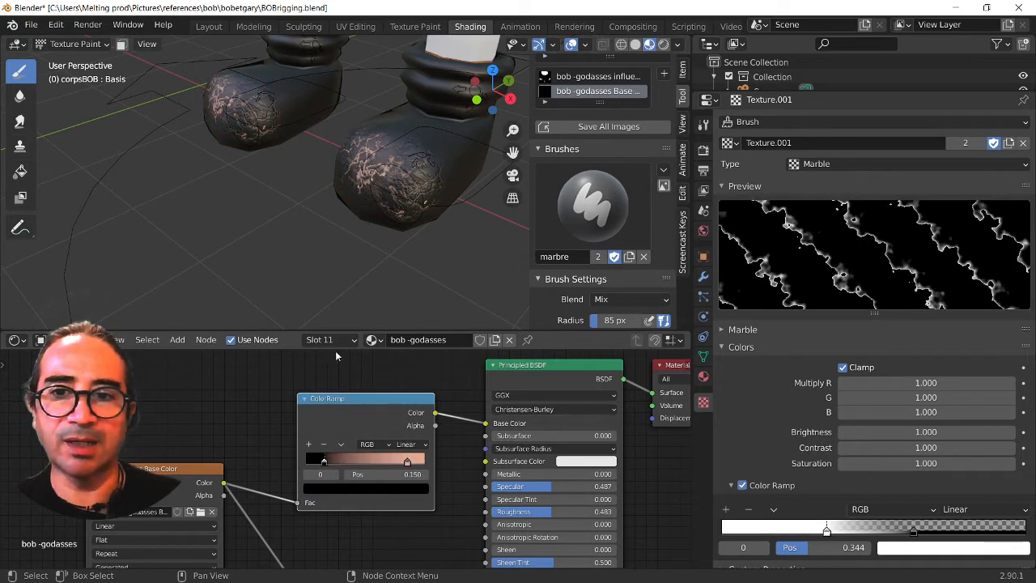
{"action": "scroll", "coordinate": [385, 193], "scroll_direction": "down", "scroll_amount": 4}
{"action": "middle_click_drag", "start_coordinate": [389, 197], "coordinate": [364, 220]}
Add a Texture Coordinate node and connect its UV output to the Vector input of the Base Color image node.
{"action": "scroll", "coordinate": [233, 418], "scroll_direction": "down", "scroll_amount": 2}
{"action": "middle_click_drag", "start_coordinate": [179, 493], "coordinate": [364, 416]}
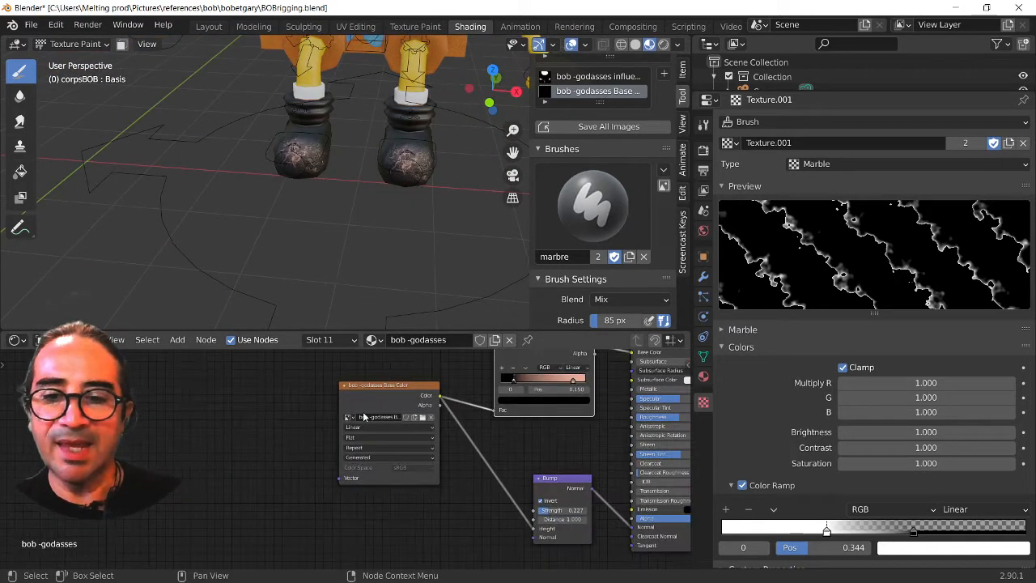
{"action": "scroll", "coordinate": [349, 454], "scroll_direction": "up", "scroll_amount": 2}
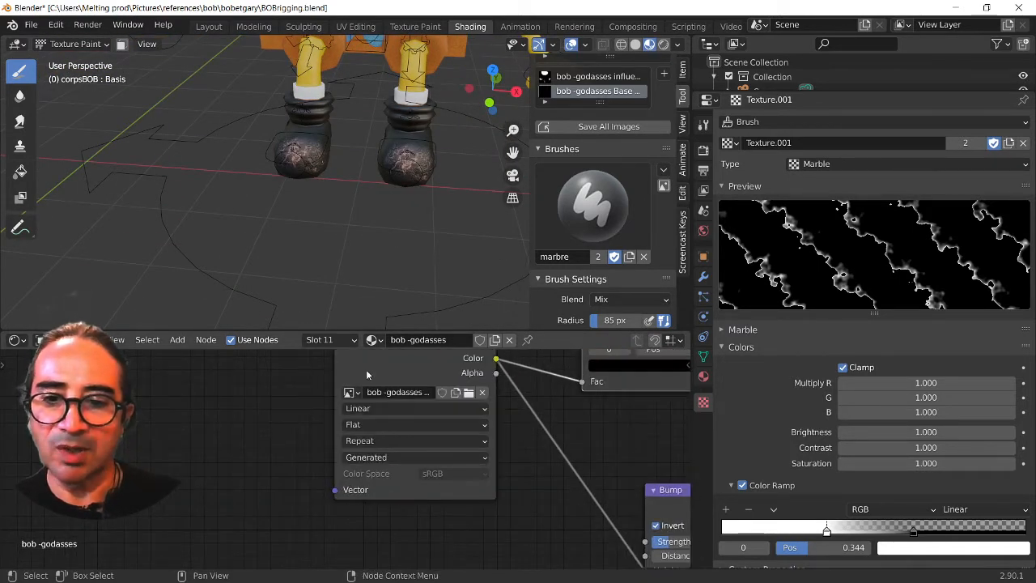
{"action": "scroll", "coordinate": [255, 417], "scroll_direction": "down", "scroll_amount": 1}
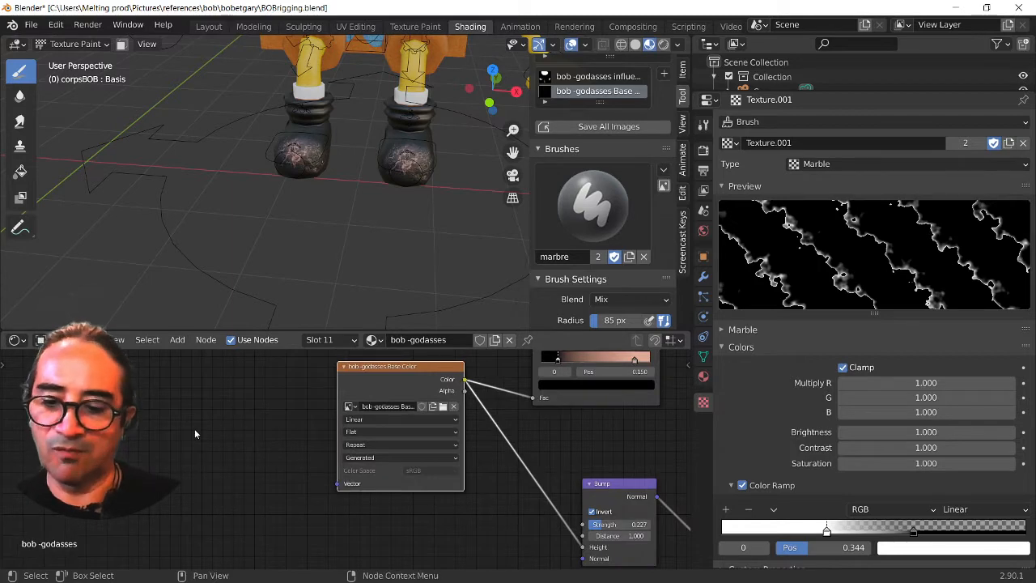
{"action": "key", "text": "shift+a"}
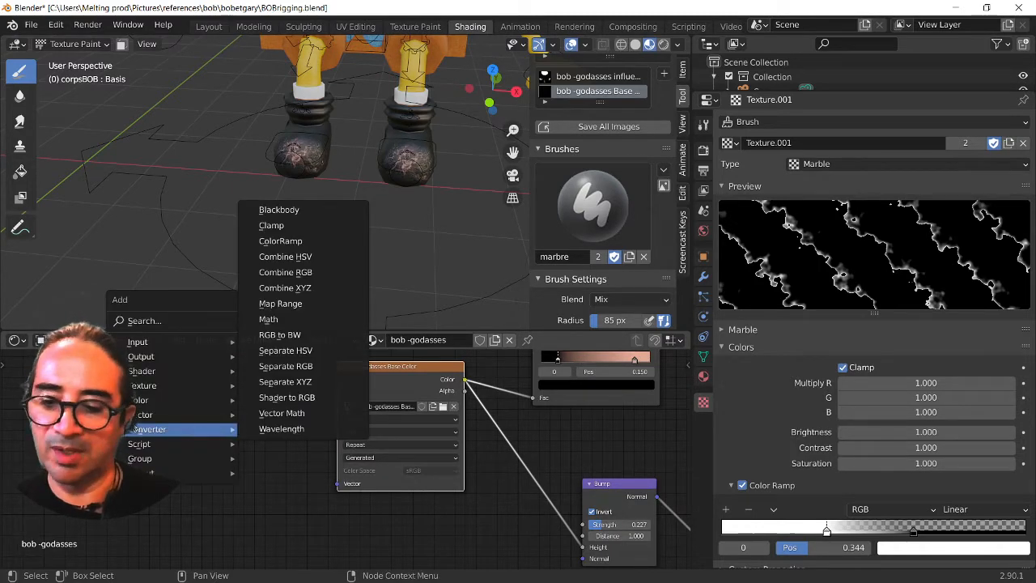
{"action": "mouse_move", "coordinate": [162, 342]}
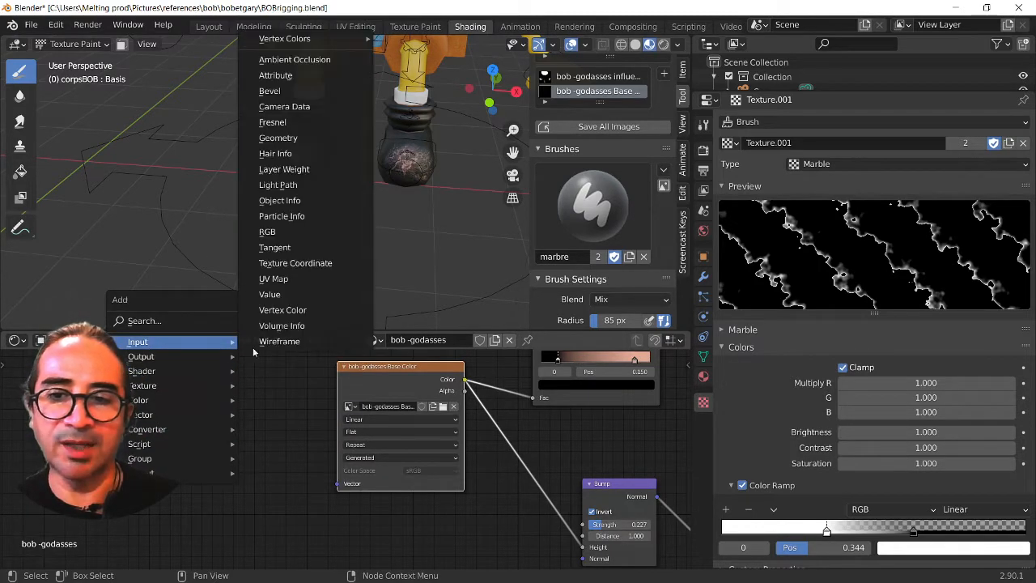
{"action": "left_click", "coordinate": [314, 268]}
{"action": "left_click", "coordinate": [278, 442]}
{"action": "scroll", "coordinate": [278, 441], "scroll_direction": "up", "scroll_amount": 1}
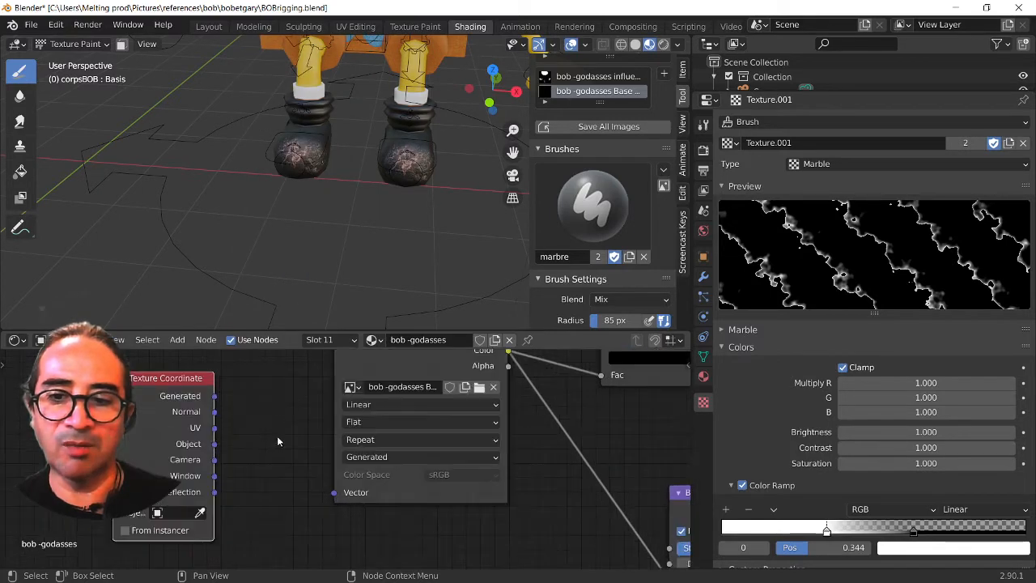
{"action": "left_click_drag", "start_coordinate": [215, 429], "coordinate": [334, 493]}
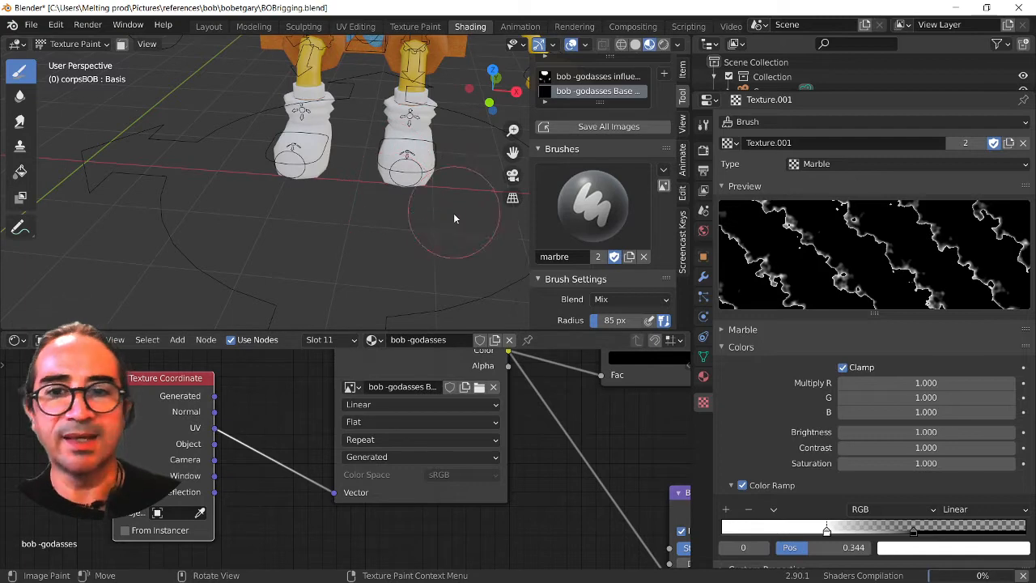
Examine the boots' marble veins and bump relief from several angles, both close up and on the whole character.
{"action": "middle_click_drag", "start_coordinate": [453, 213], "coordinate": [388, 195]}
{"action": "scroll", "coordinate": [328, 201], "scroll_direction": "up", "scroll_amount": 5}
{"action": "scroll", "coordinate": [300, 203], "scroll_direction": "down", "scroll_amount": 2}
{"action": "scroll", "coordinate": [385, 190], "scroll_direction": "down", "scroll_amount": 6}
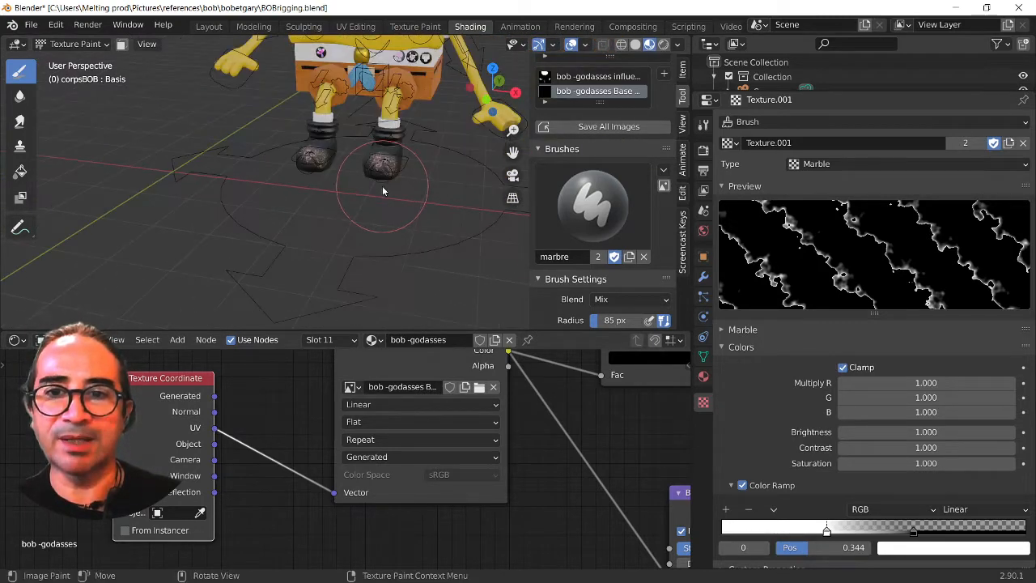
{"action": "middle_click_drag", "start_coordinate": [333, 227], "coordinate": [277, 206]}
{"action": "scroll", "coordinate": [353, 193], "scroll_direction": "up", "scroll_amount": 5}
{"action": "scroll", "coordinate": [360, 200], "scroll_direction": "up", "scroll_amount": 7}
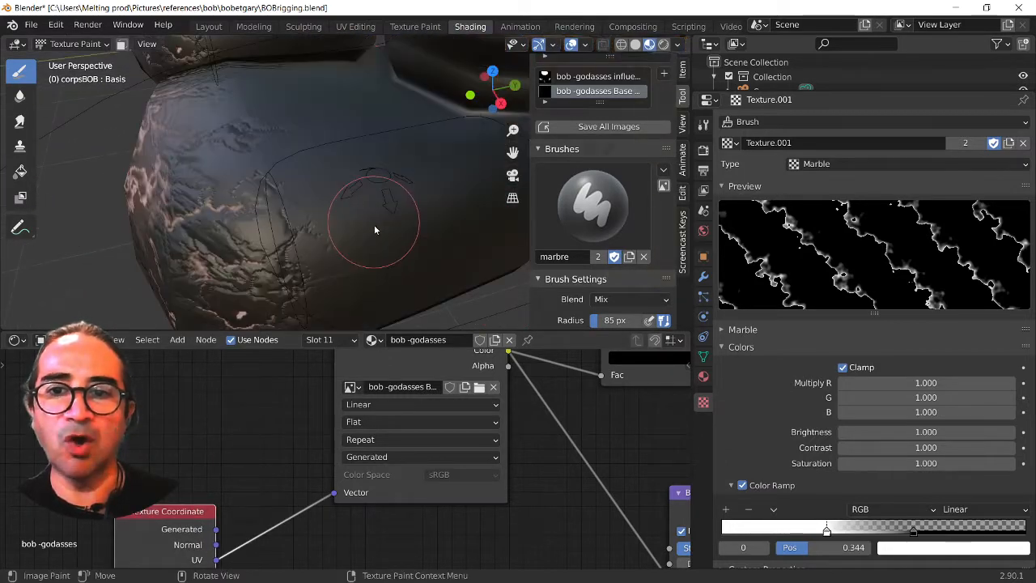
{"action": "middle_click_drag", "start_coordinate": [374, 228], "coordinate": [372, 204]}
{"action": "scroll", "coordinate": [374, 259], "scroll_direction": "down", "scroll_amount": 11}
{"action": "scroll", "coordinate": [380, 424], "scroll_direction": "down", "scroll_amount": 1}
{"action": "scroll", "coordinate": [379, 419], "scroll_direction": "down", "scroll_amount": 5}
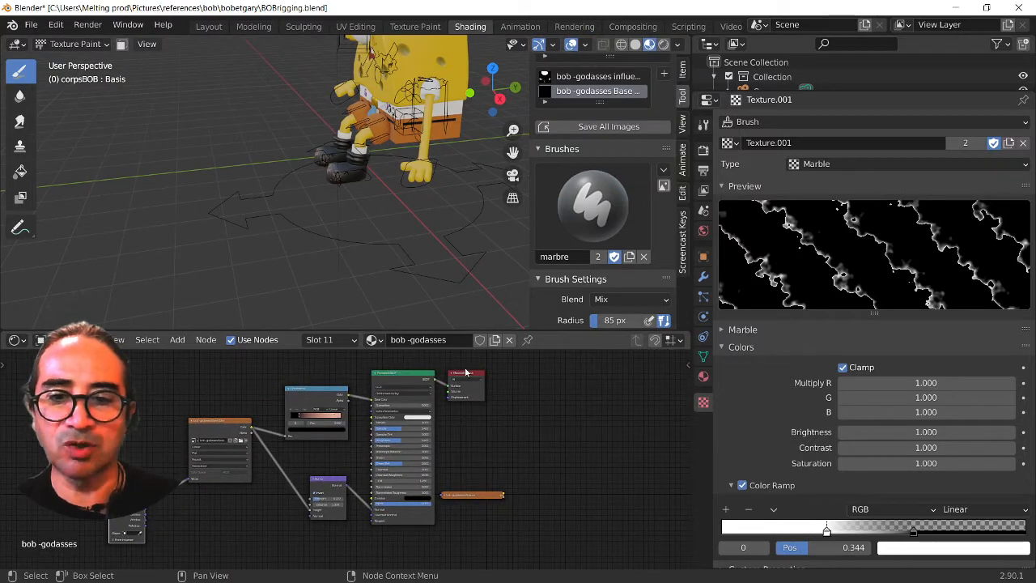
Spread out the node tree by moving the Material Output, bob -godasses influence image and Texture Coordinate nodes apart.
{"action": "left_click_drag", "start_coordinate": [470, 372], "coordinate": [576, 473]}
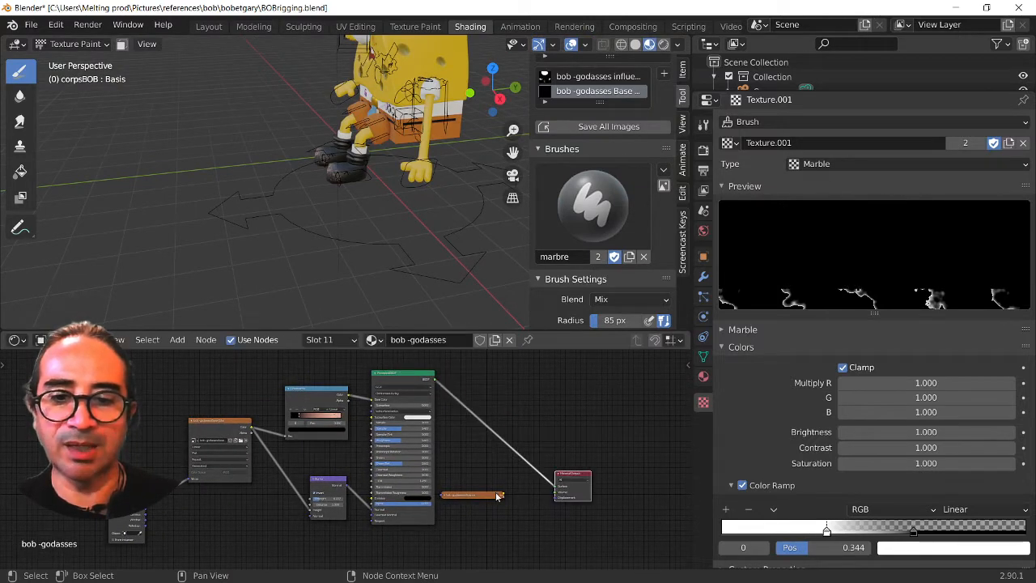
{"action": "left_click_drag", "start_coordinate": [495, 496], "coordinate": [526, 562]}
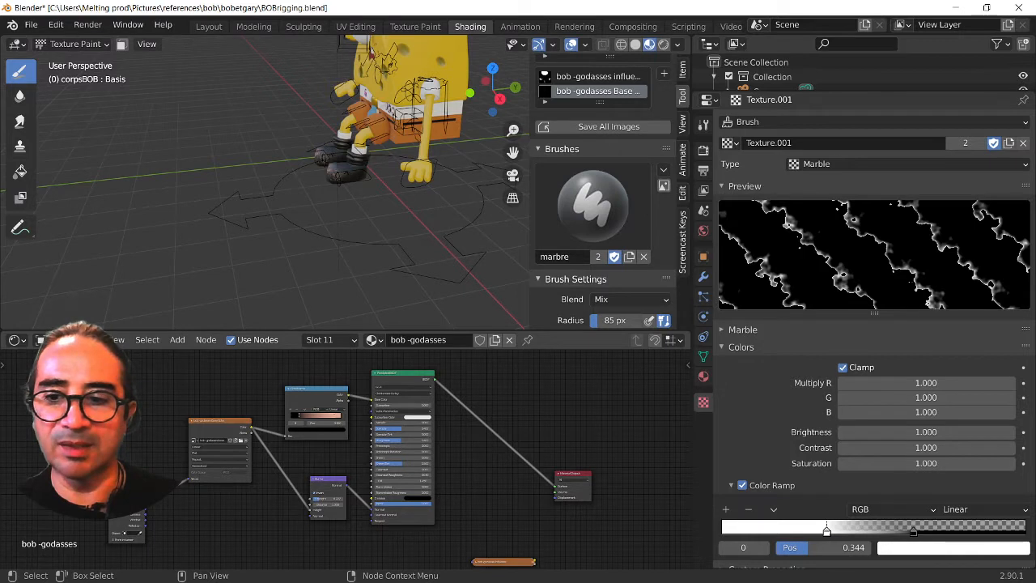
{"action": "left_click_drag", "start_coordinate": [138, 507], "coordinate": [156, 439]}
{"action": "left_click_drag", "start_coordinate": [309, 449], "coordinate": [438, 542]}
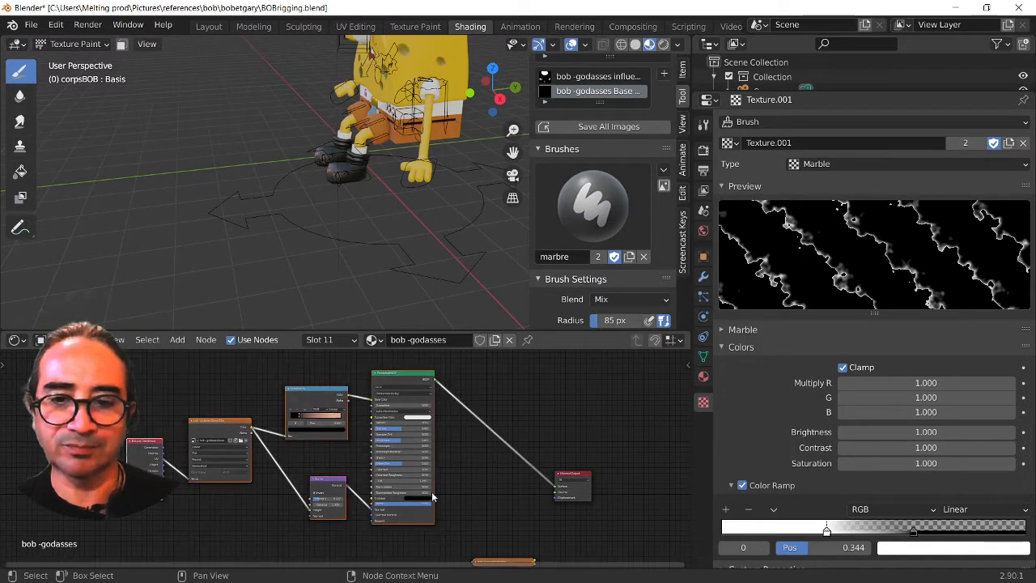
Collapse the Principled BSDF node and rearrange it with the Bump node, leaving free space before the Material Output.
{"action": "left_click", "coordinate": [382, 375]}
{"action": "scroll", "coordinate": [382, 376], "scroll_direction": "up", "scroll_amount": 8}
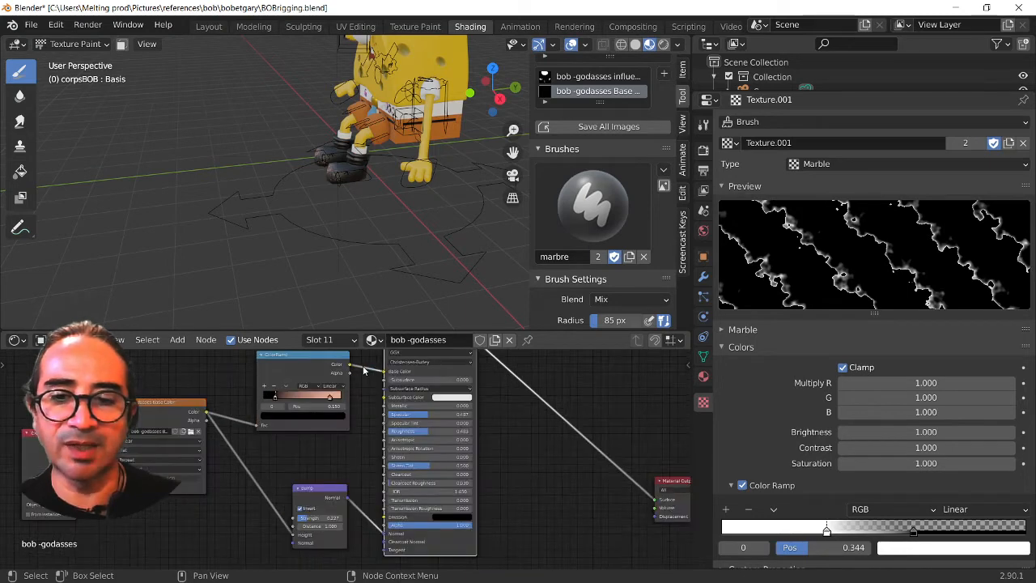
{"action": "left_click", "coordinate": [356, 460]}
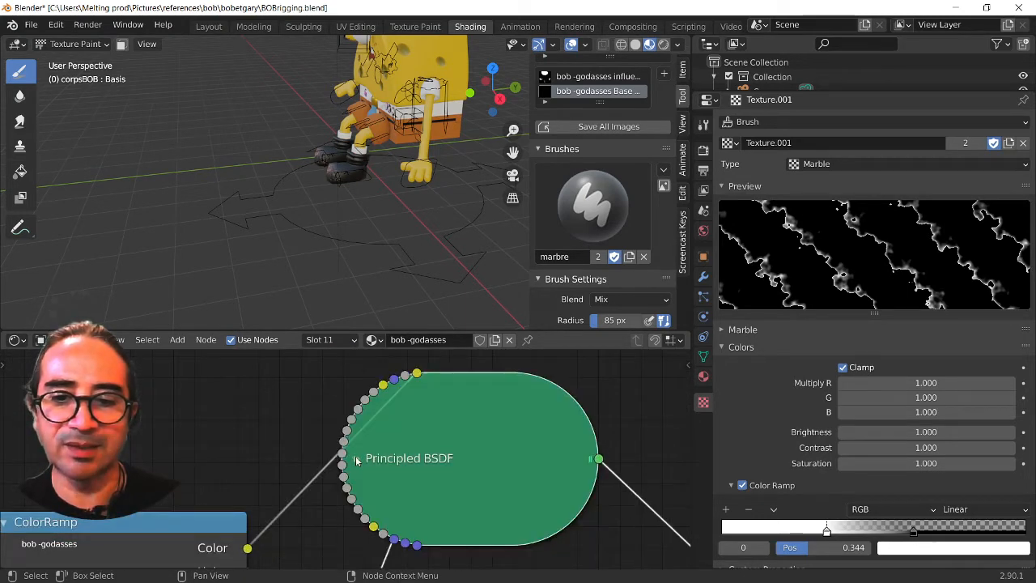
{"action": "scroll", "coordinate": [432, 475], "scroll_direction": "down", "scroll_amount": 6}
{"action": "middle_click_drag", "start_coordinate": [453, 494], "coordinate": [435, 335]}
{"action": "left_click_drag", "start_coordinate": [439, 378], "coordinate": [453, 497]}
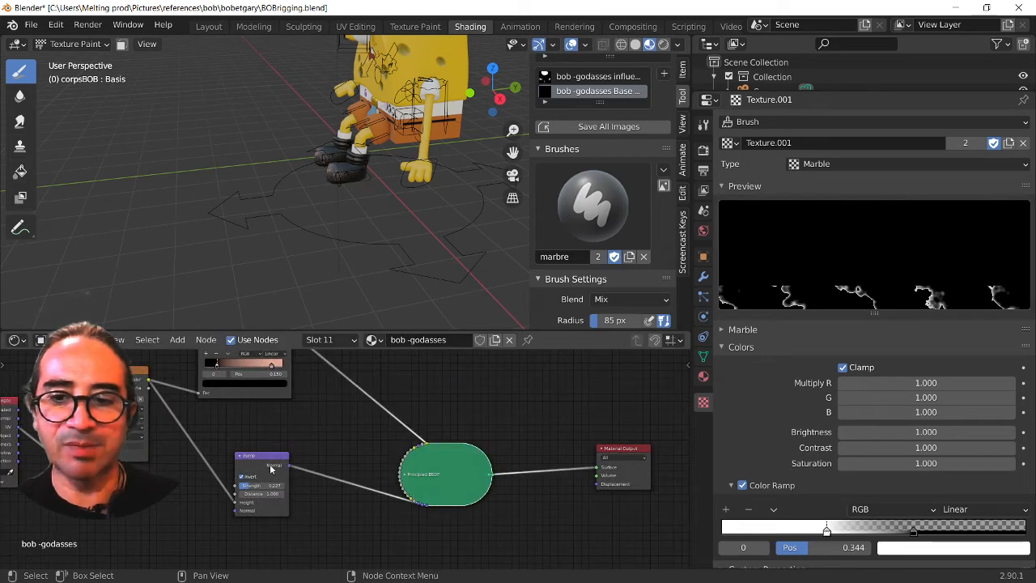
{"action": "left_click_drag", "start_coordinate": [270, 464], "coordinate": [254, 417]}
{"action": "left_click_drag", "start_coordinate": [435, 468], "coordinate": [368, 485]}
Move the collapsed bob -godasses influence image node to just below the Principled BSDF's input side.
{"action": "middle_click_drag", "start_coordinate": [395, 501], "coordinate": [417, 395]}
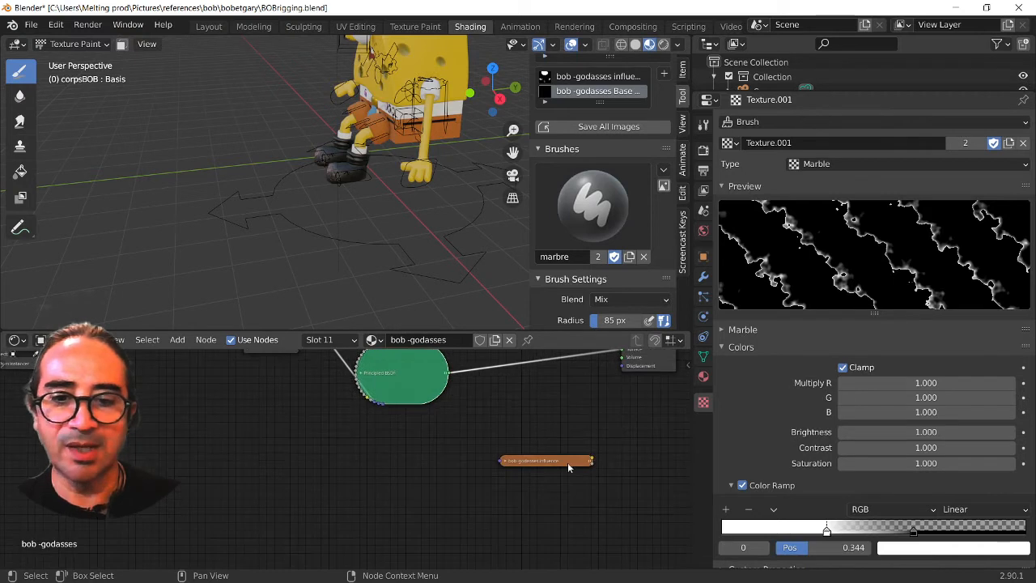
{"action": "left_click_drag", "start_coordinate": [567, 463], "coordinate": [293, 421]}
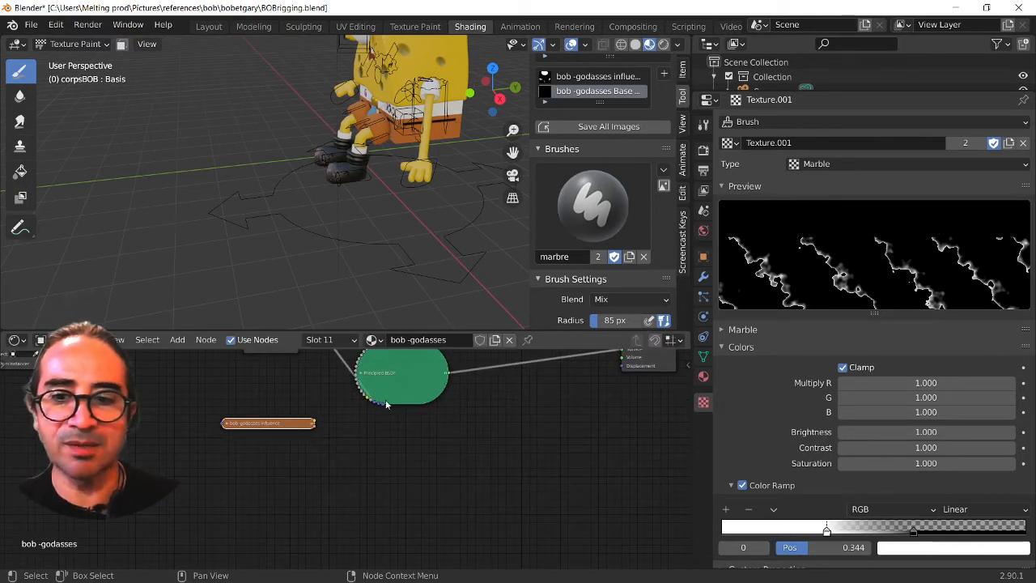
{"action": "left_click", "coordinate": [387, 462]}
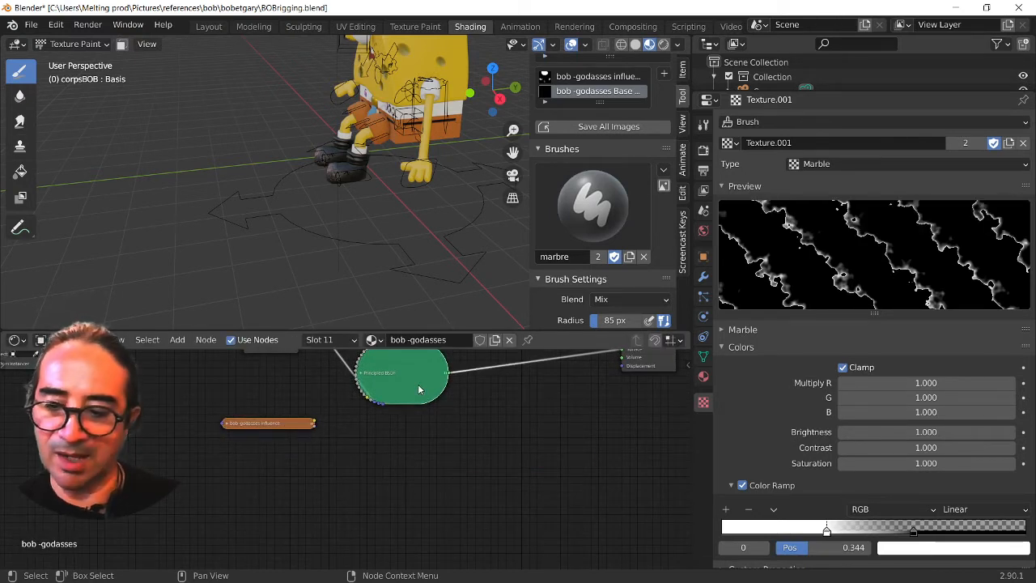
Duplicate the collapsed Principled BSDF, place the copy directly below the original and expand it.
{"action": "scroll", "coordinate": [433, 408], "scroll_direction": "down", "scroll_amount": 3}
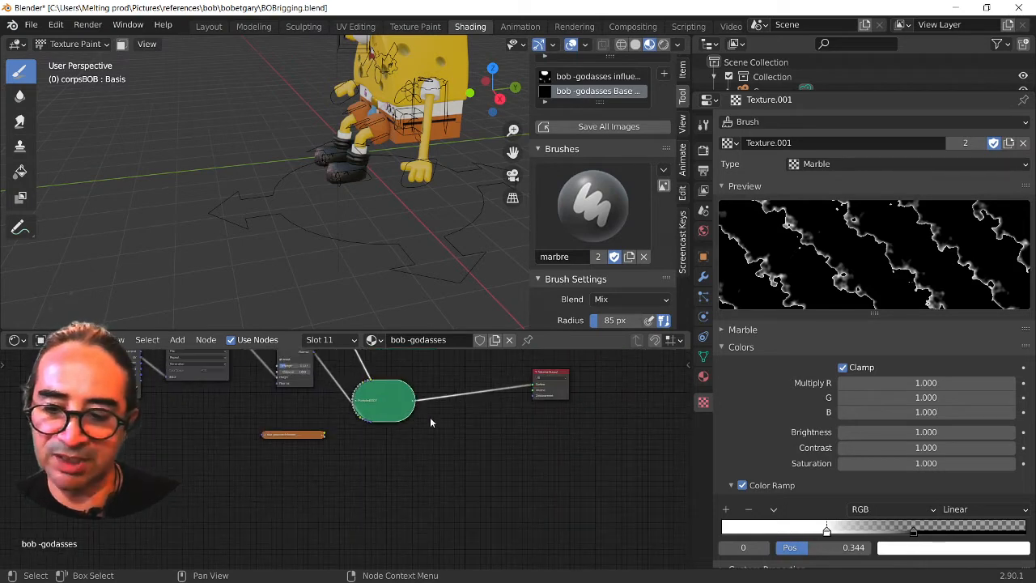
{"action": "left_click", "coordinate": [371, 398]}
{"action": "key", "text": "shift+d"}
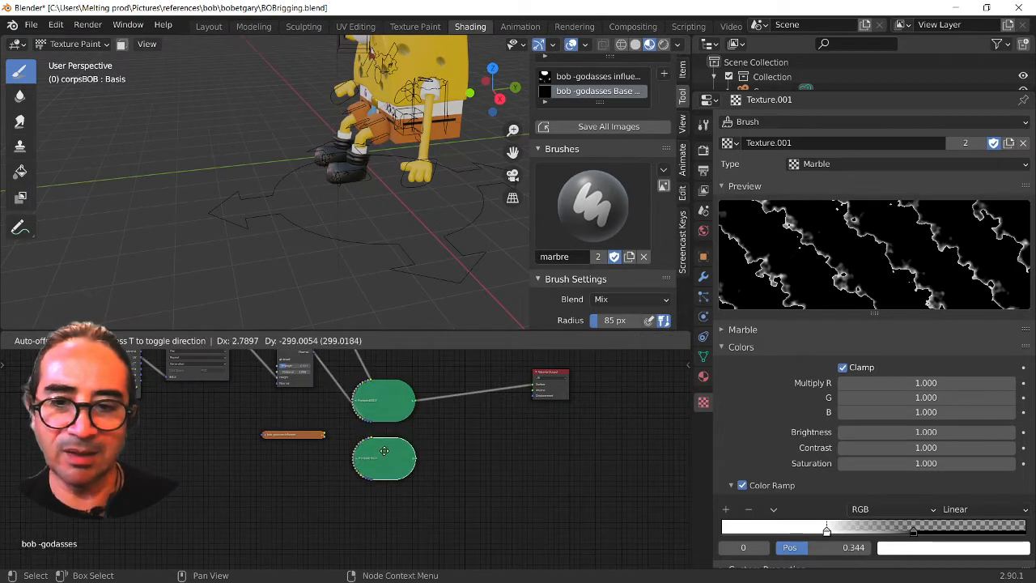
{"action": "left_click", "coordinate": [383, 459]}
{"action": "scroll", "coordinate": [383, 459], "scroll_direction": "up", "scroll_amount": 5}
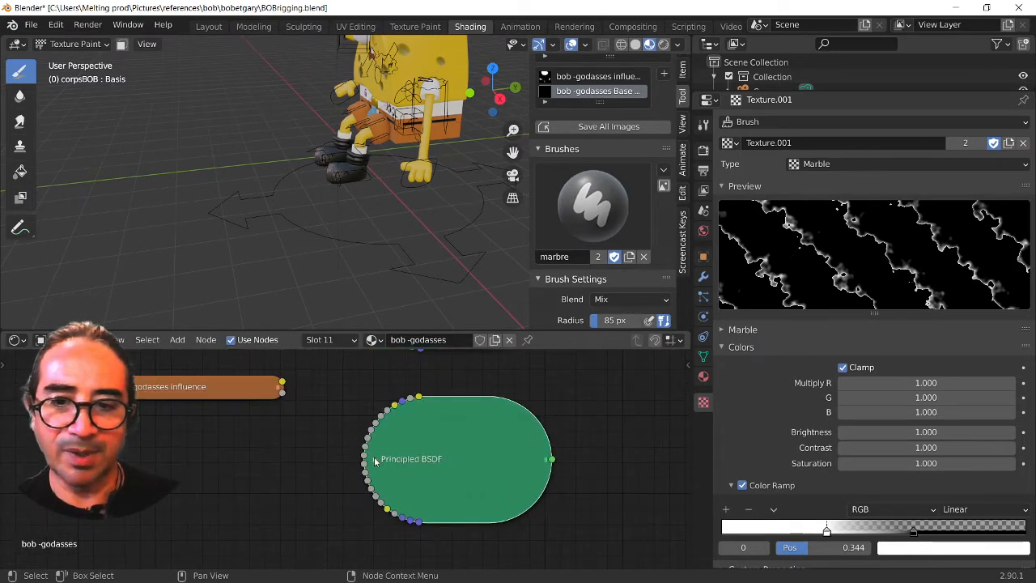
{"action": "left_click", "coordinate": [374, 458]}
Reposition the Material Output node and connect the duplicated Principled BSDF's output to its Surface input.
{"action": "middle_click_drag", "start_coordinate": [444, 528], "coordinate": [239, 550]}
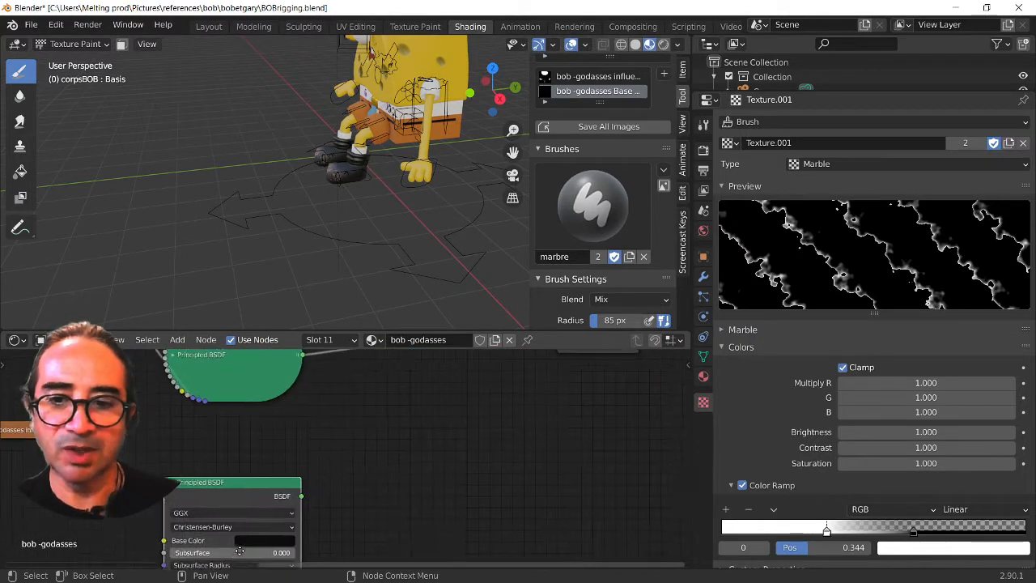
{"action": "scroll", "coordinate": [399, 459], "scroll_direction": "down", "scroll_amount": 2}
{"action": "key", "text": "g"}
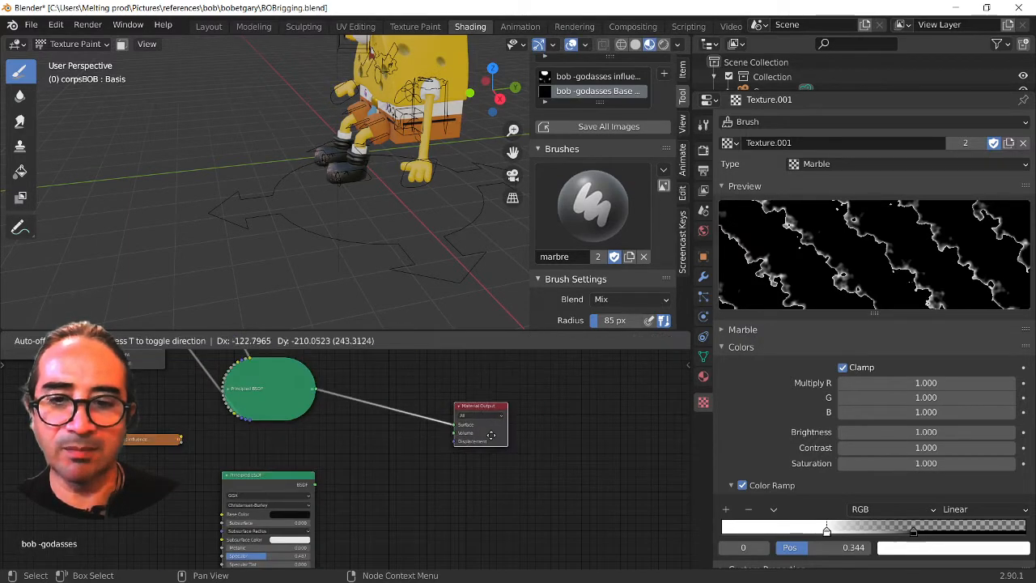
{"action": "left_click", "coordinate": [474, 448]}
{"action": "scroll", "coordinate": [486, 441], "scroll_direction": "up", "scroll_amount": 4}
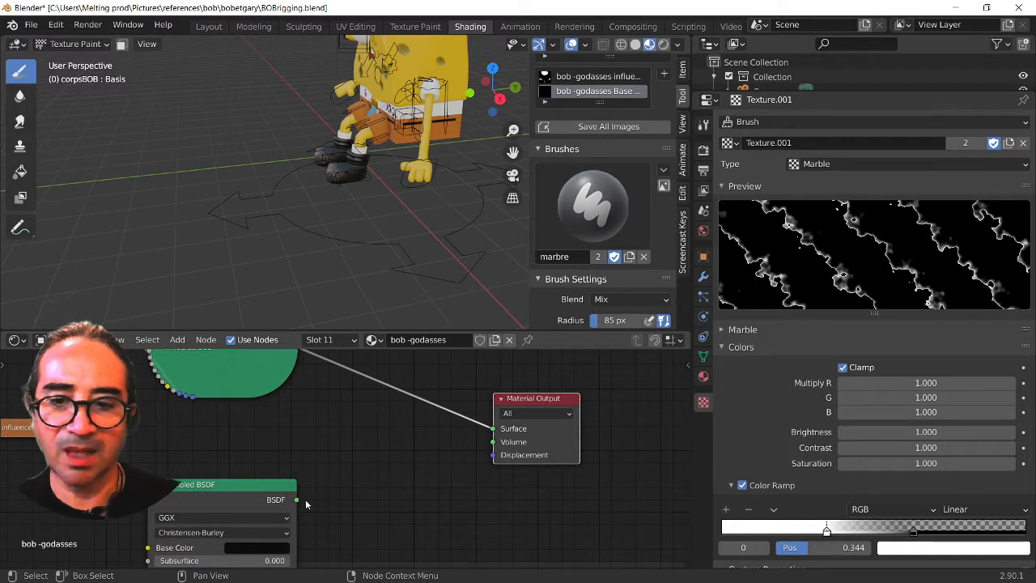
{"action": "left_click_drag", "start_coordinate": [298, 499], "coordinate": [425, 466]}
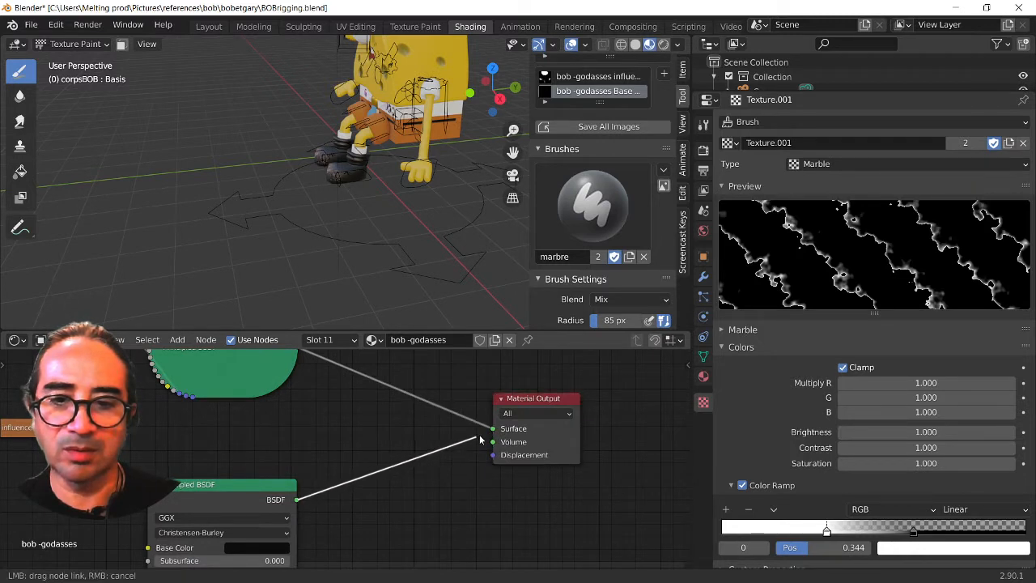
{"action": "left_click_drag", "start_coordinate": [491, 437], "coordinate": [492, 429]}
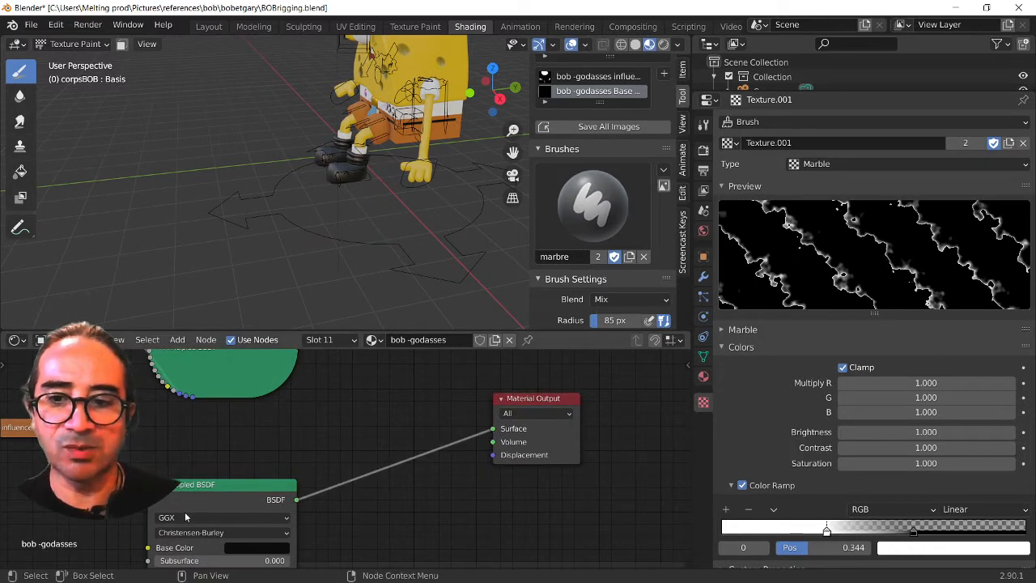
Change the duplicated Principled BSDF's Base Color from black to a medium grey and check it on the boots.
{"action": "left_click", "coordinate": [210, 489]}
{"action": "middle_click_drag", "start_coordinate": [255, 537], "coordinate": [340, 477]}
{"action": "scroll", "coordinate": [340, 477], "scroll_direction": "up", "scroll_amount": 3}
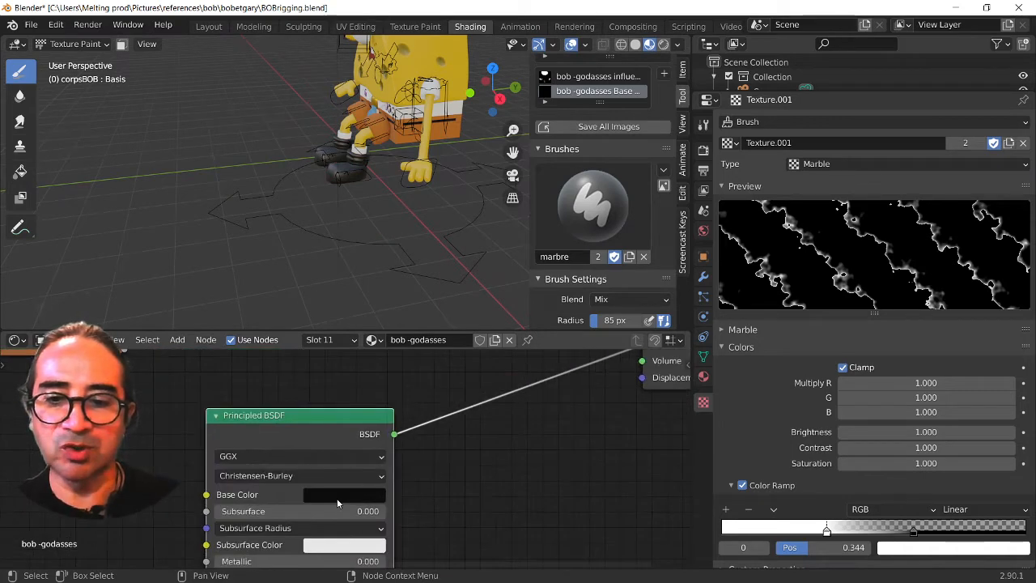
{"action": "left_click", "coordinate": [337, 498]}
{"action": "left_click_drag", "start_coordinate": [437, 382], "coordinate": [436, 336]}
{"action": "scroll", "coordinate": [309, 220], "scroll_direction": "up", "scroll_amount": 9}
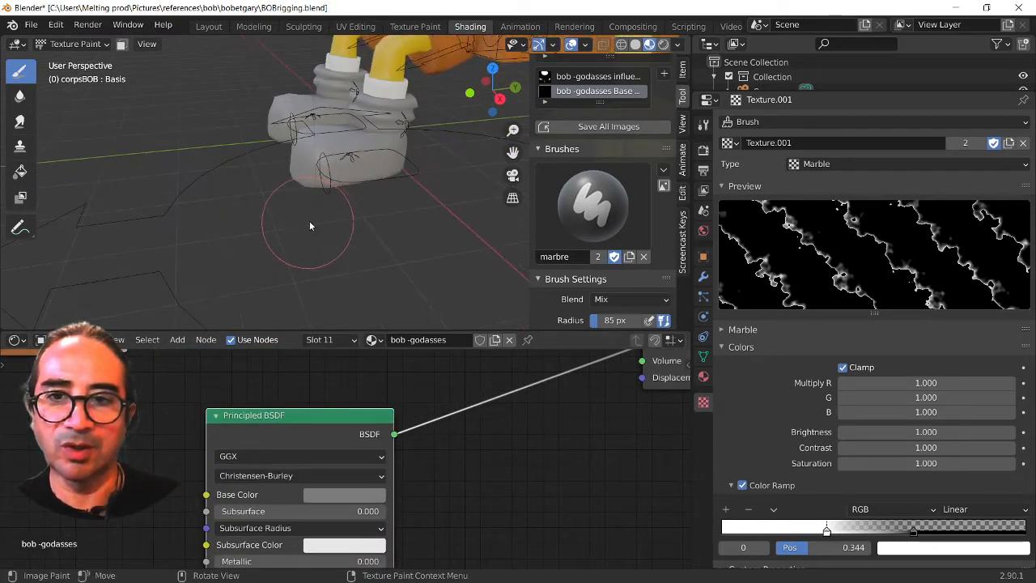
{"action": "middle_click_drag", "start_coordinate": [360, 233], "coordinate": [355, 181]}
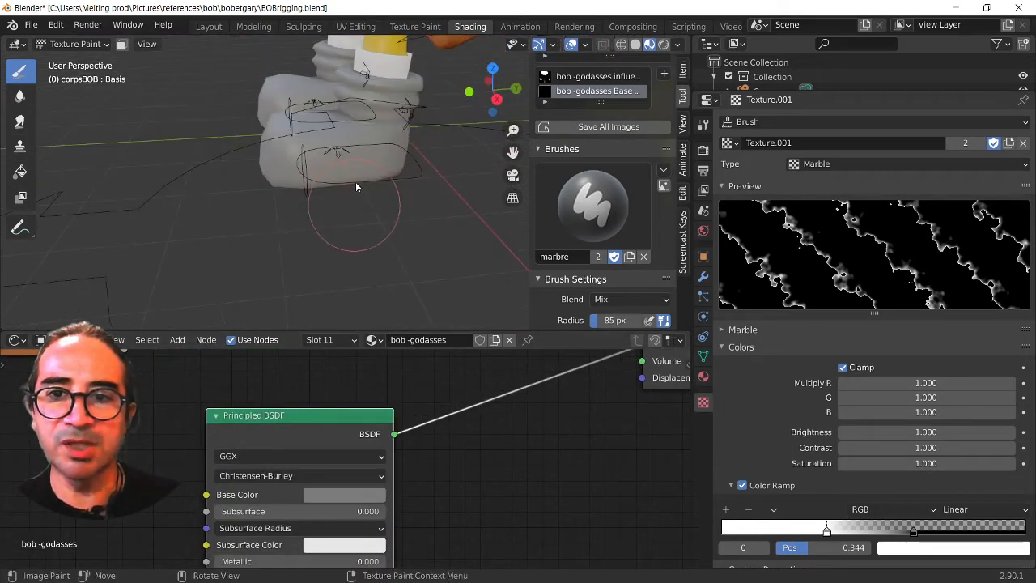
{"action": "scroll", "coordinate": [242, 443], "scroll_direction": "down", "scroll_amount": 2}
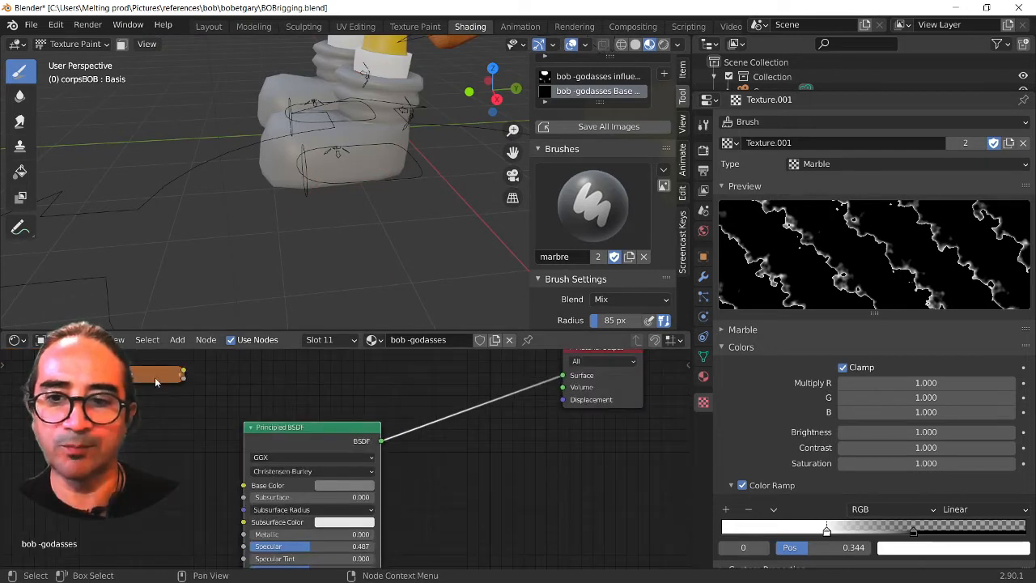
Make room before the Material Output and insert a Mix Shader on the link from the duplicated Principled BSDF.
{"action": "middle_click_drag", "start_coordinate": [478, 477], "coordinate": [455, 565]}
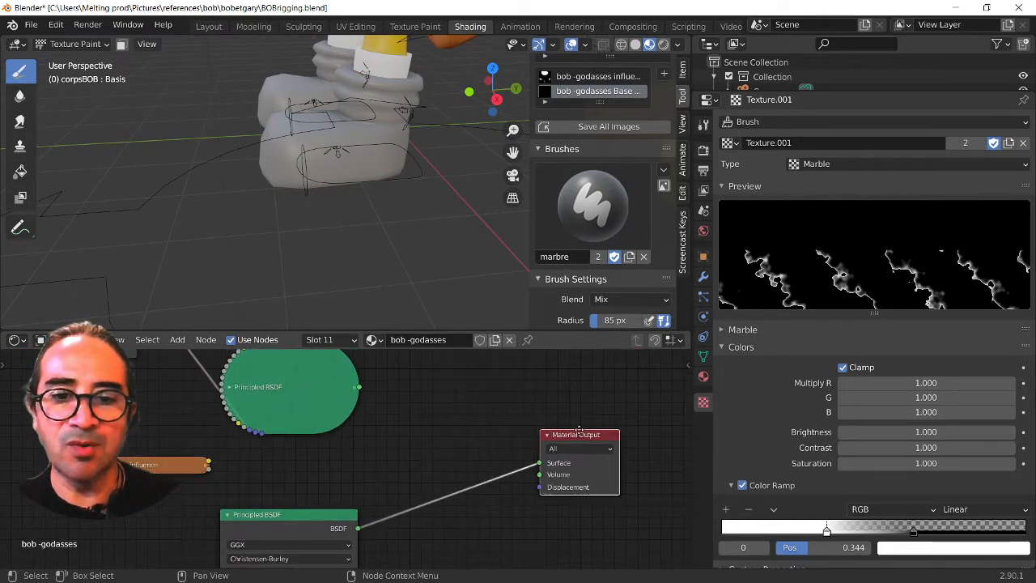
{"action": "left_click_drag", "start_coordinate": [570, 437], "coordinate": [589, 416]}
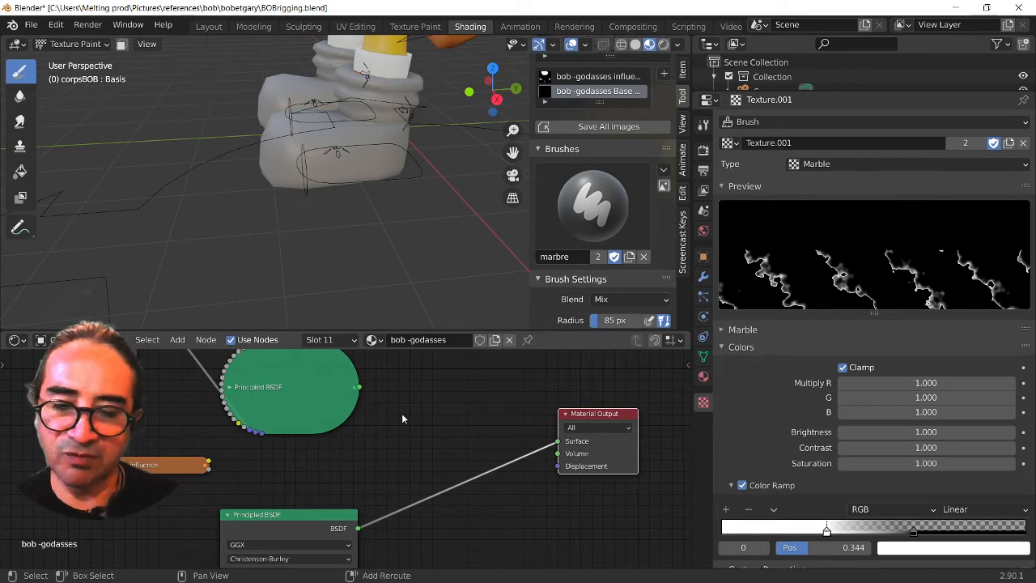
{"action": "key", "text": "shift+a"}
{"action": "mouse_move", "coordinate": [367, 446]}
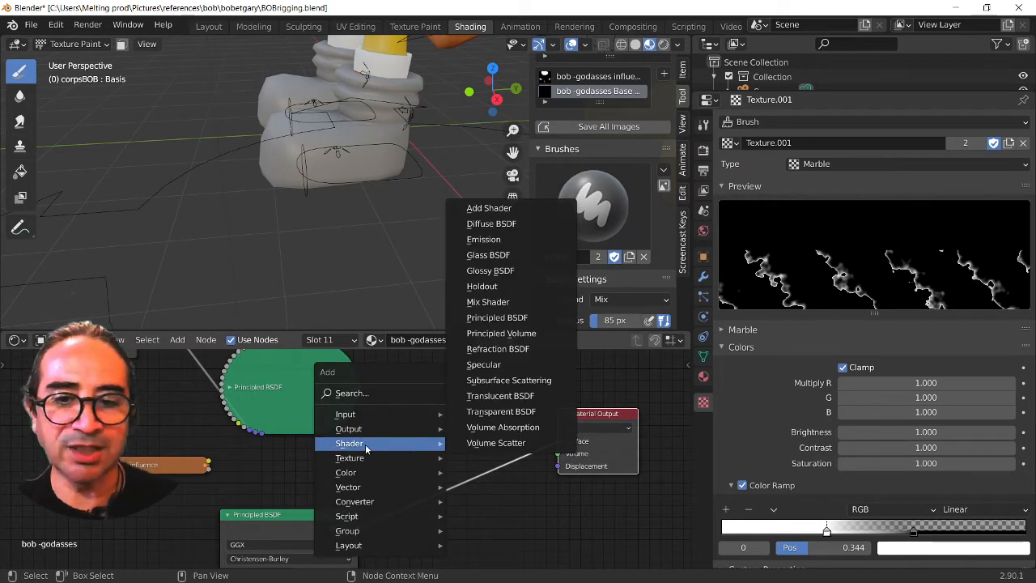
{"action": "left_click", "coordinate": [488, 301]}
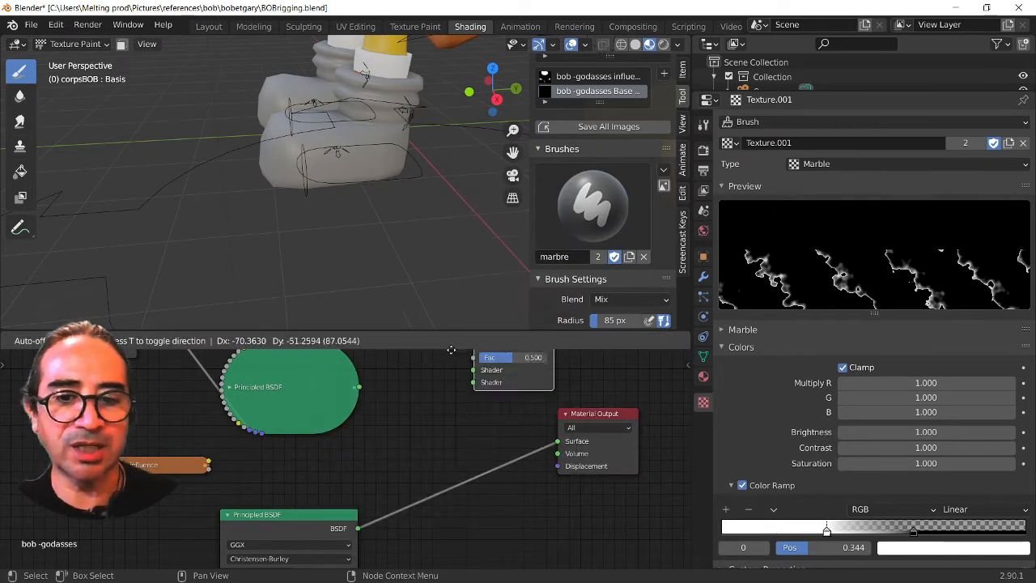
{"action": "left_click", "coordinate": [409, 433]}
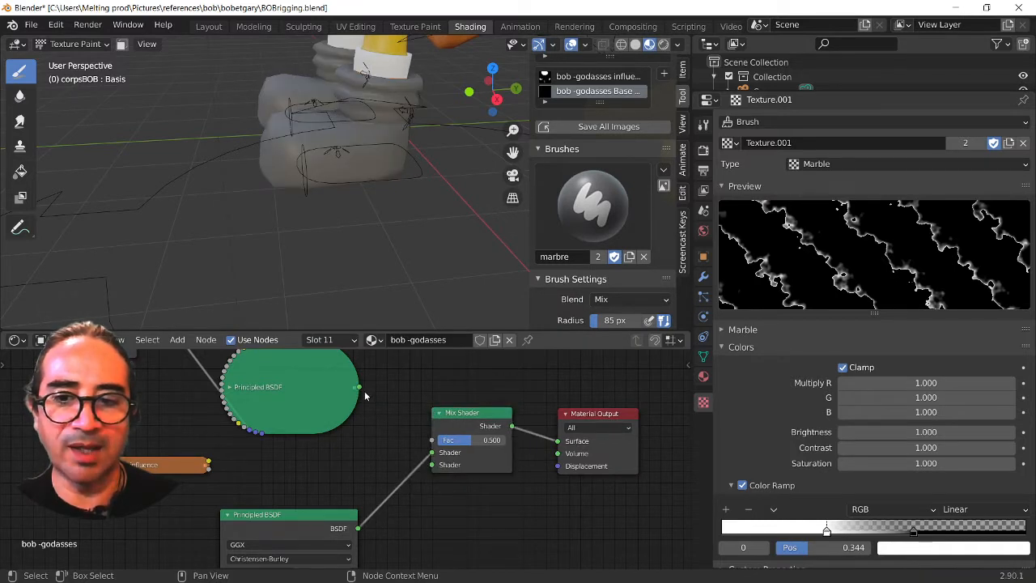
Connect the original Principled BSDF to the Mix Shader's second Shader input and collapse the duplicated Principled BSDF.
{"action": "left_click_drag", "start_coordinate": [360, 387], "coordinate": [433, 465]}
{"action": "left_click_drag", "start_coordinate": [463, 414], "coordinate": [463, 428]}
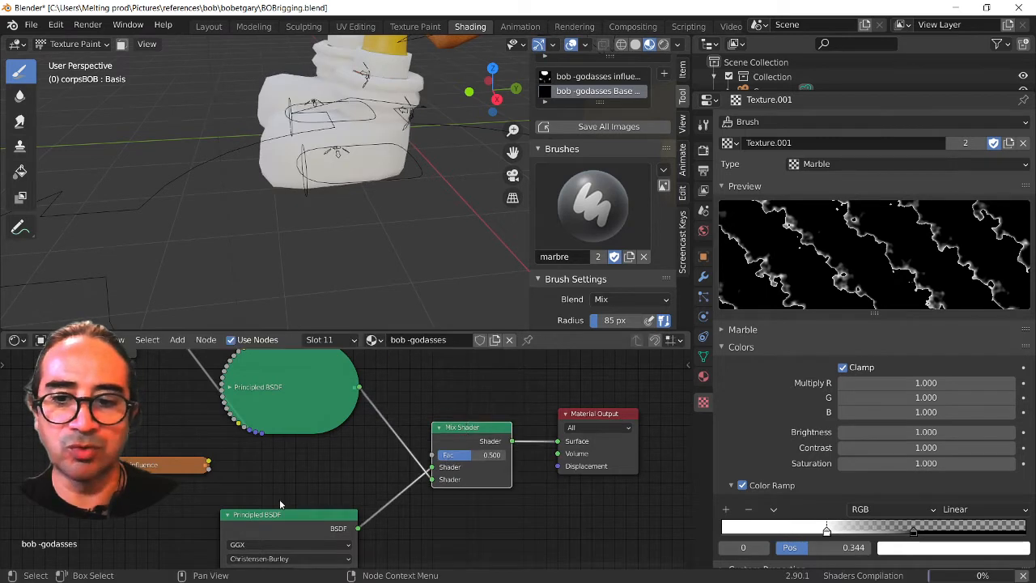
{"action": "left_click", "coordinate": [227, 514]}
{"action": "middle_click_drag", "start_coordinate": [355, 479], "coordinate": [373, 448]}
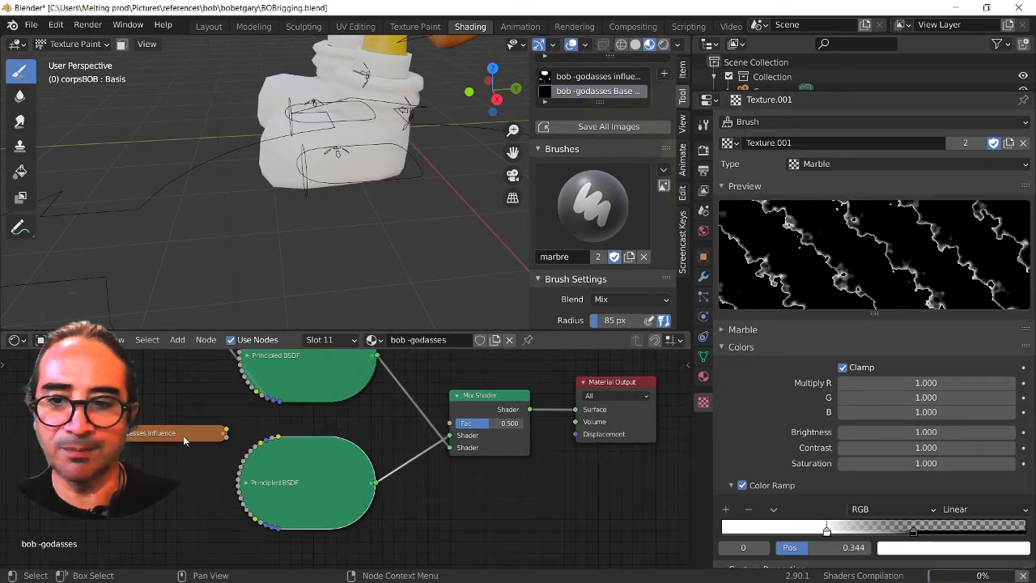
Expand and widen the bob -godasses influence image node, and connect its Color output to the Mix Shader's Fac input.
{"action": "left_click", "coordinate": [102, 433]}
{"action": "left_click_drag", "start_coordinate": [167, 435], "coordinate": [144, 402]}
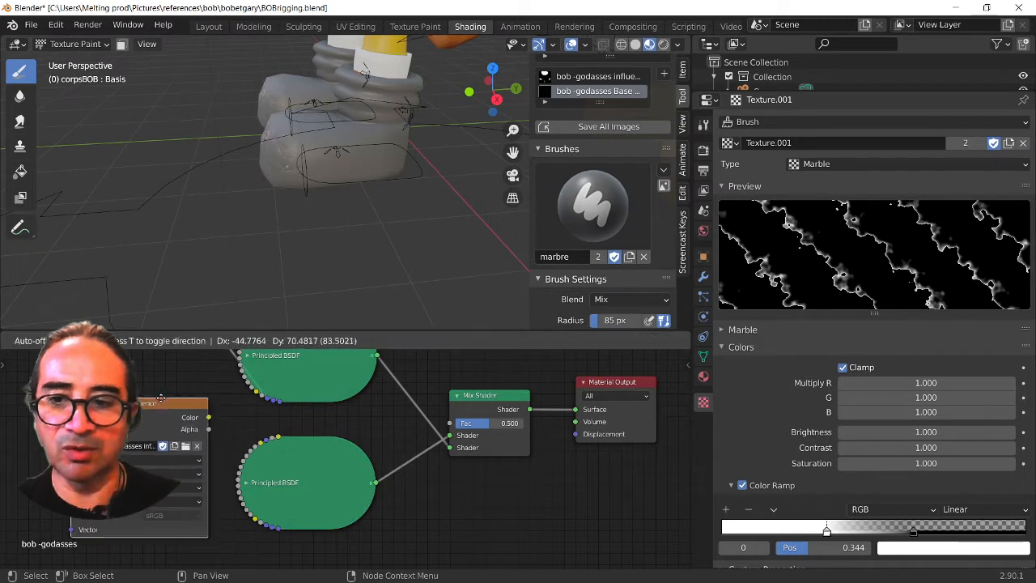
{"action": "scroll", "coordinate": [126, 449], "scroll_direction": "up", "scroll_amount": 2}
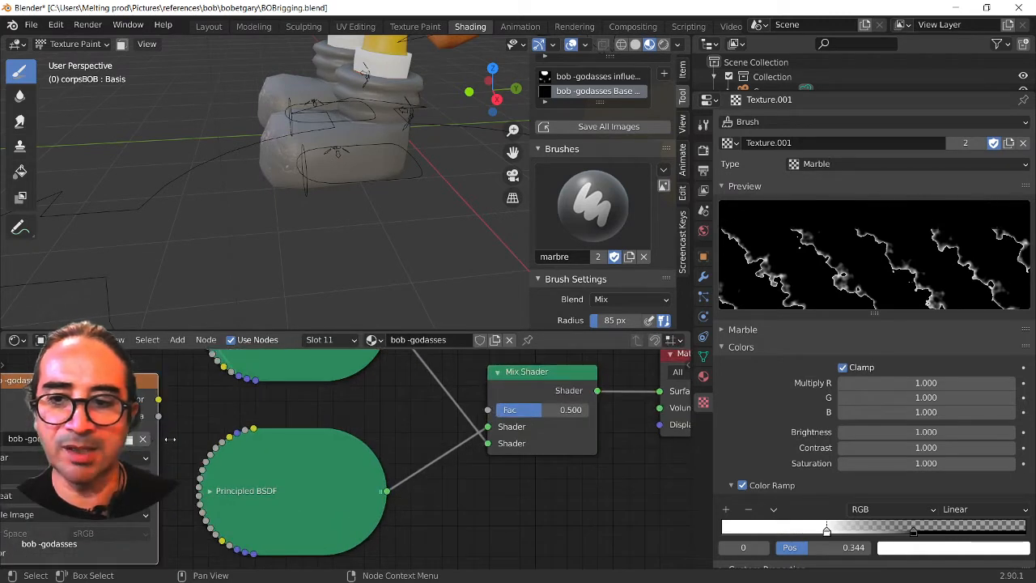
{"action": "left_click_drag", "start_coordinate": [160, 444], "coordinate": [183, 442]}
{"action": "left_click_drag", "start_coordinate": [179, 401], "coordinate": [301, 411]}
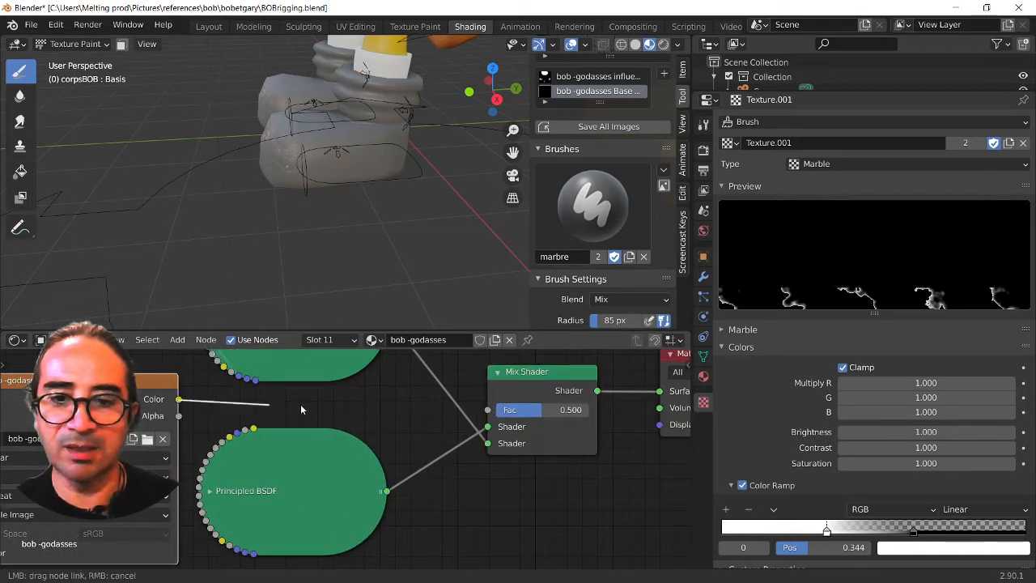
{"action": "left_click_drag", "start_coordinate": [456, 417], "coordinate": [487, 410]}
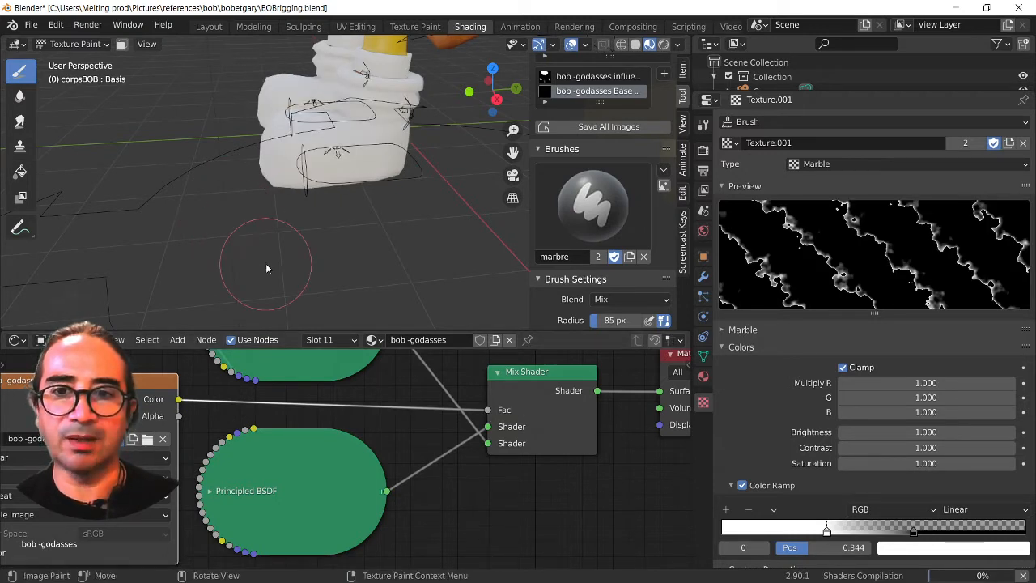
Swap the Mix Shader's two Shader inputs and inspect the material on the boots from several angles.
{"action": "scroll", "coordinate": [256, 248], "scroll_direction": "down", "scroll_amount": 2}
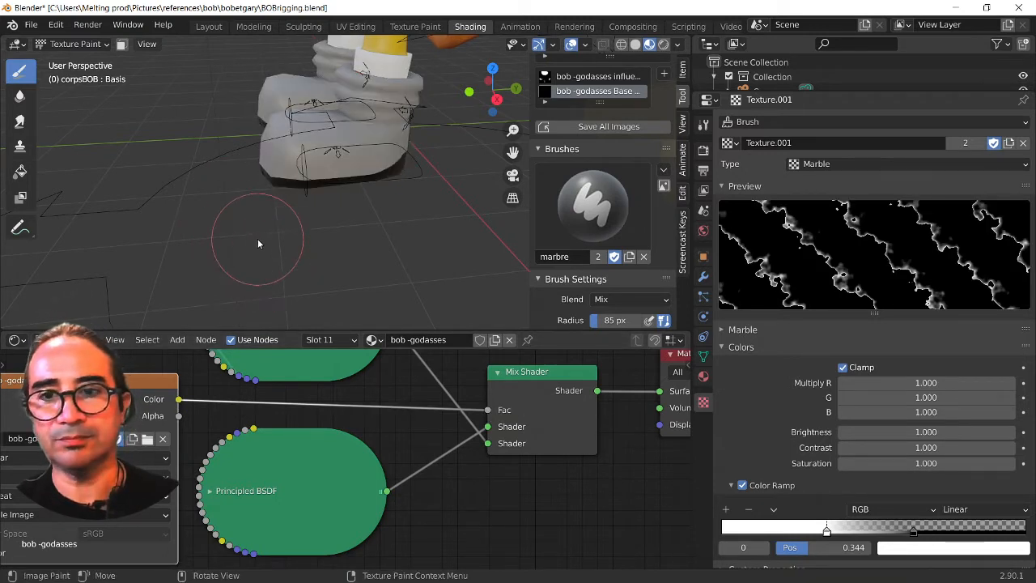
{"action": "middle_click_drag", "start_coordinate": [258, 239], "coordinate": [232, 230]}
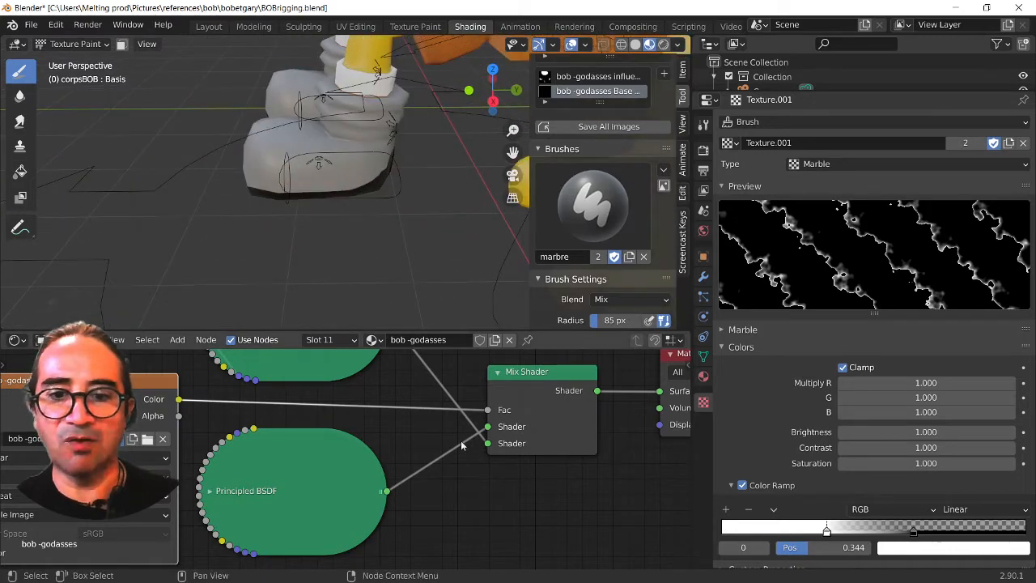
{"action": "left_click_drag", "start_coordinate": [488, 431], "coordinate": [488, 444]}
{"action": "mouse_move", "coordinate": [250, 245]}
{"action": "middle_mouse_down"}
{"action": "mouse_move", "coordinate": [300, 235]}
{"action": "mouse_move", "coordinate": [302, 225]}
{"action": "middle_mouse_up"}
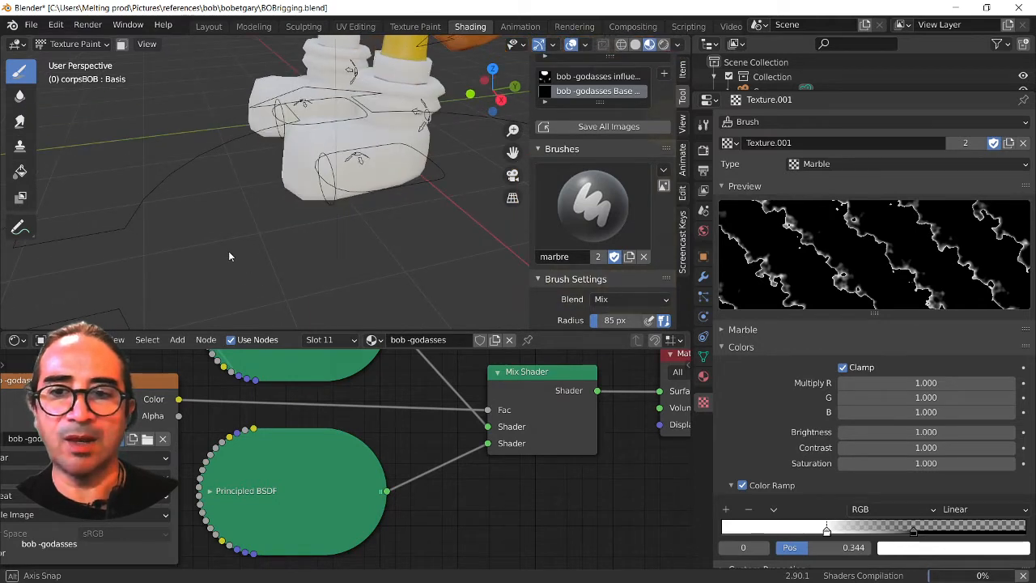
{"action": "mouse_move", "coordinate": [226, 252]}
{"action": "middle_mouse_down"}
{"action": "mouse_move", "coordinate": [364, 244]}
{"action": "mouse_move", "coordinate": [473, 211]}
{"action": "mouse_move", "coordinate": [552, 213]}
{"action": "mouse_move", "coordinate": [381, 203]}
{"action": "mouse_move", "coordinate": [340, 311]}
{"action": "middle_mouse_up"}
{"action": "scroll", "coordinate": [381, 201], "scroll_direction": "up", "scroll_amount": 4}
{"action": "scroll", "coordinate": [340, 312], "scroll_direction": "up", "scroll_amount": 4}
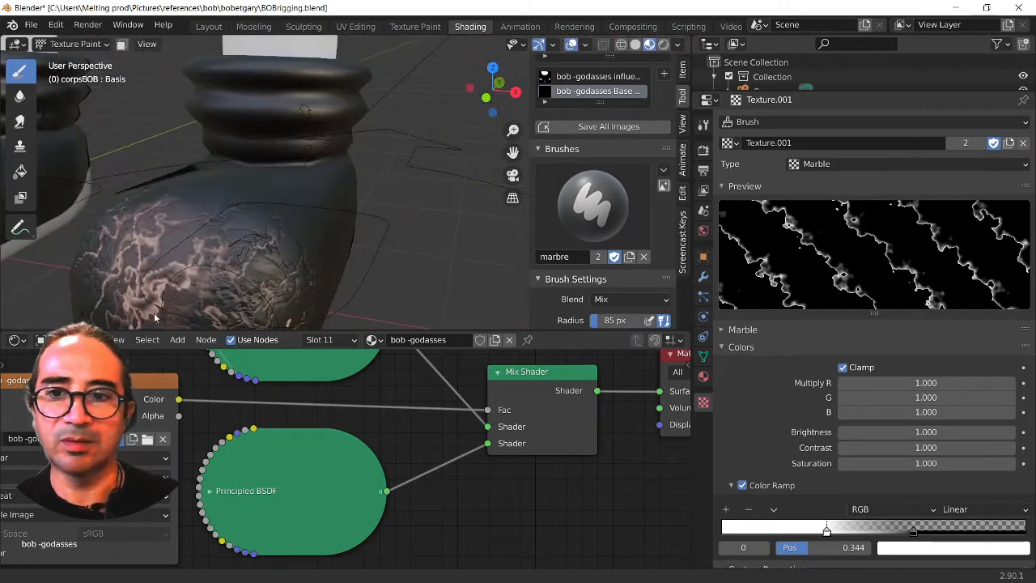
{"action": "middle_click_drag", "start_coordinate": [151, 324], "coordinate": [234, 246], "text": "shift"}
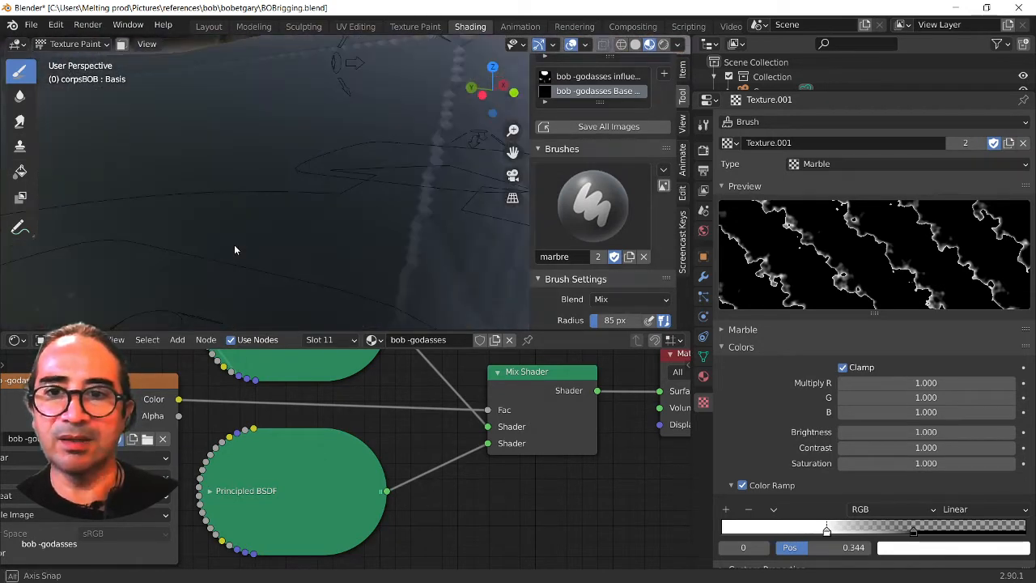
{"action": "scroll", "coordinate": [235, 245], "scroll_direction": "down", "scroll_amount": 5}
{"action": "scroll", "coordinate": [279, 232], "scroll_direction": "down", "scroll_amount": 3}
{"action": "scroll", "coordinate": [270, 465], "scroll_direction": "down", "scroll_amount": 1}
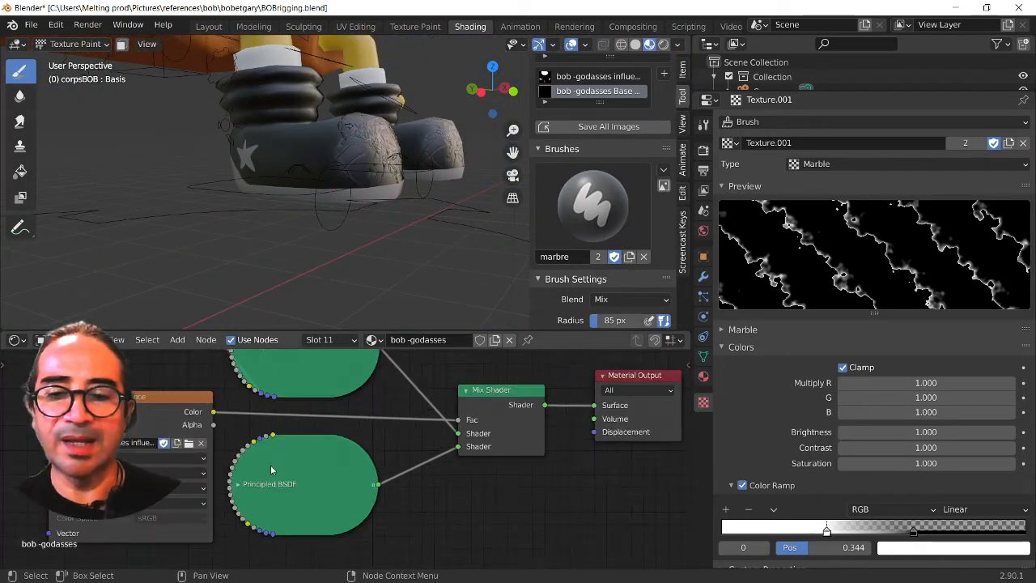
Expand the Principled BSDF node feeding the Mix Shader's second Shader input and make free space beside it.
{"action": "middle_click_drag", "start_coordinate": [249, 485], "coordinate": [386, 402]}
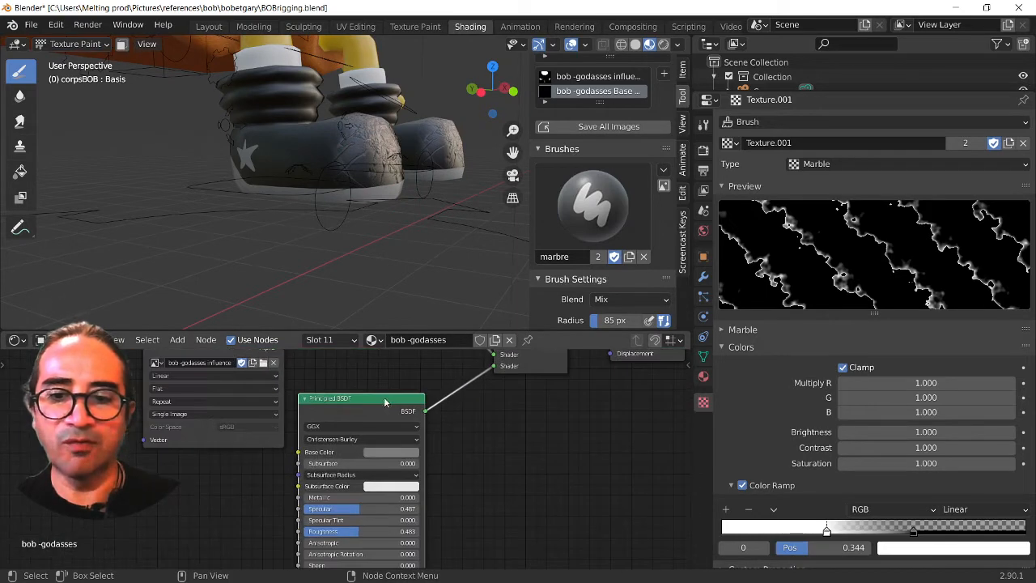
{"action": "mouse_move", "coordinate": [378, 437]}
{"action": "middle_mouse_down"}
{"action": "mouse_move", "coordinate": [358, 525]}
{"action": "mouse_move", "coordinate": [393, 415]}
{"action": "mouse_move", "coordinate": [392, 431]}
{"action": "middle_mouse_up"}
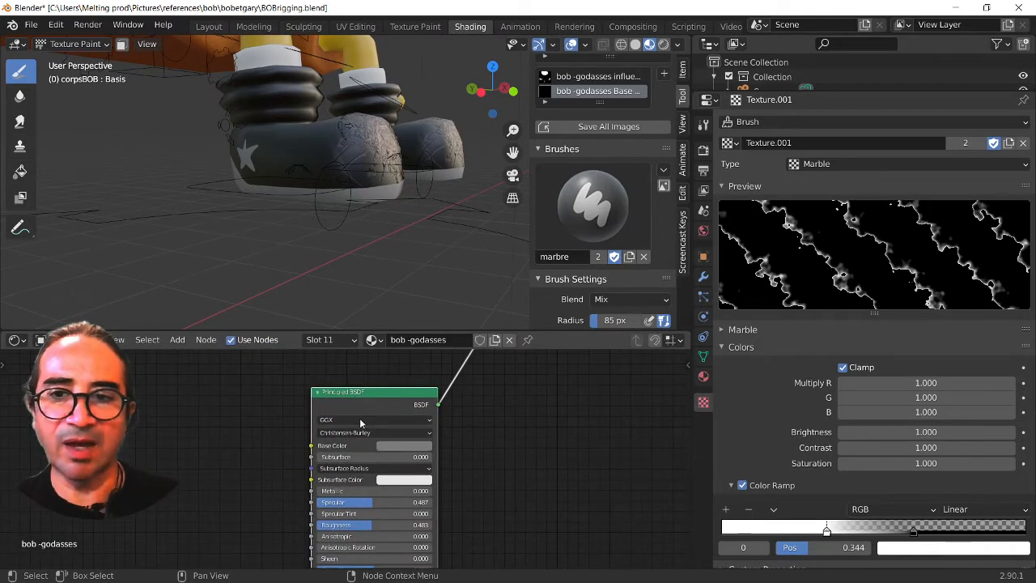
{"action": "scroll", "coordinate": [173, 489], "scroll_direction": "up", "scroll_amount": 5}
{"action": "middle_click_drag", "start_coordinate": [174, 489], "coordinate": [302, 486]}
{"action": "scroll", "coordinate": [231, 481], "scroll_direction": "down", "scroll_amount": 7}
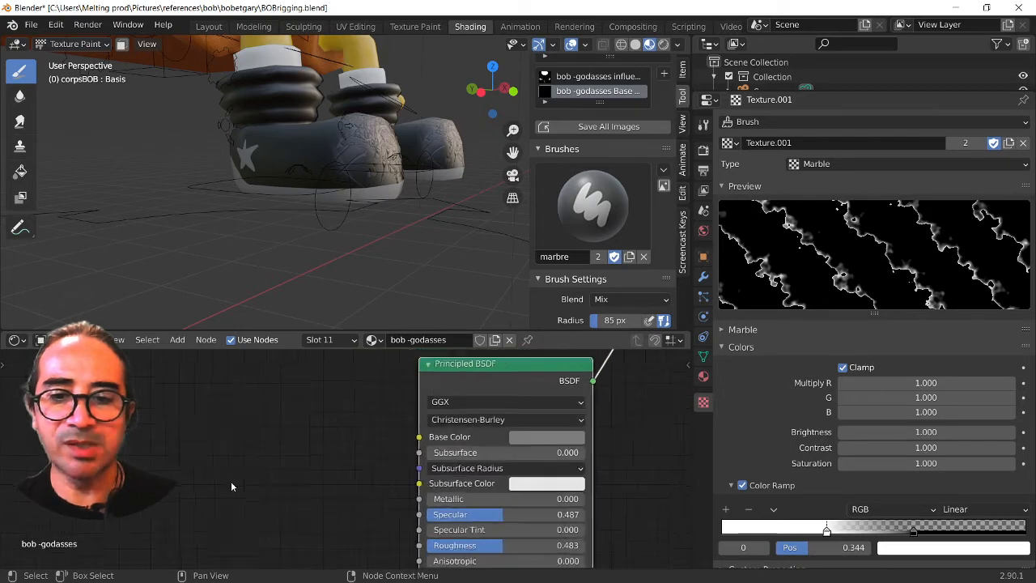
{"action": "middle_click_drag", "start_coordinate": [151, 471], "coordinate": [192, 461]}
{"action": "key", "text": "shift+a"}
{"action": "mouse_move", "coordinate": [192, 461]}
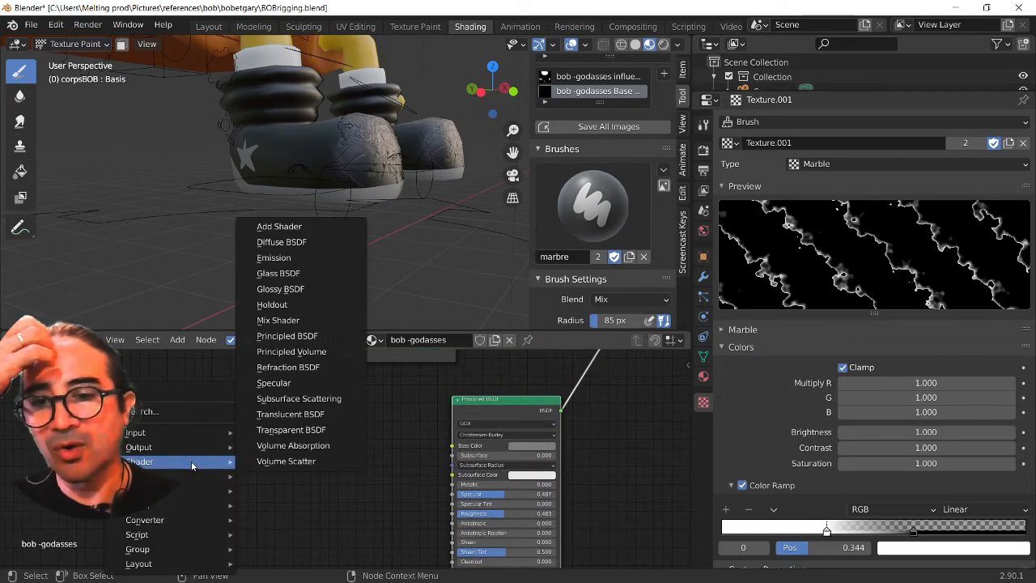
Add a 1024 x 1024 px Bump texture paint slot named bob -godasses semelle Bump to the bob -godasses material.
{"action": "left_click", "coordinate": [541, 151]}
{"action": "left_click", "coordinate": [558, 166]}
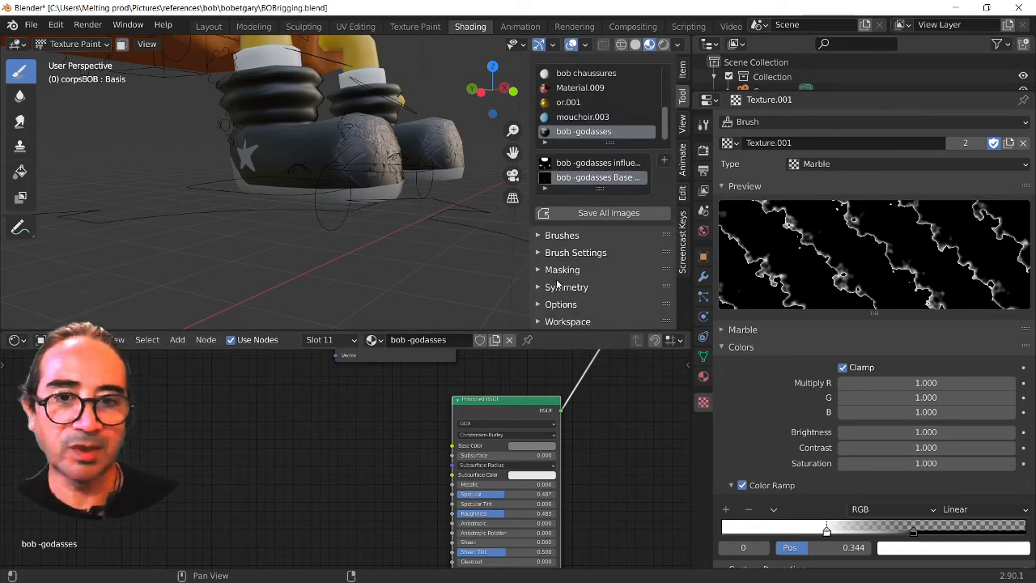
{"action": "left_click", "coordinate": [664, 159]}
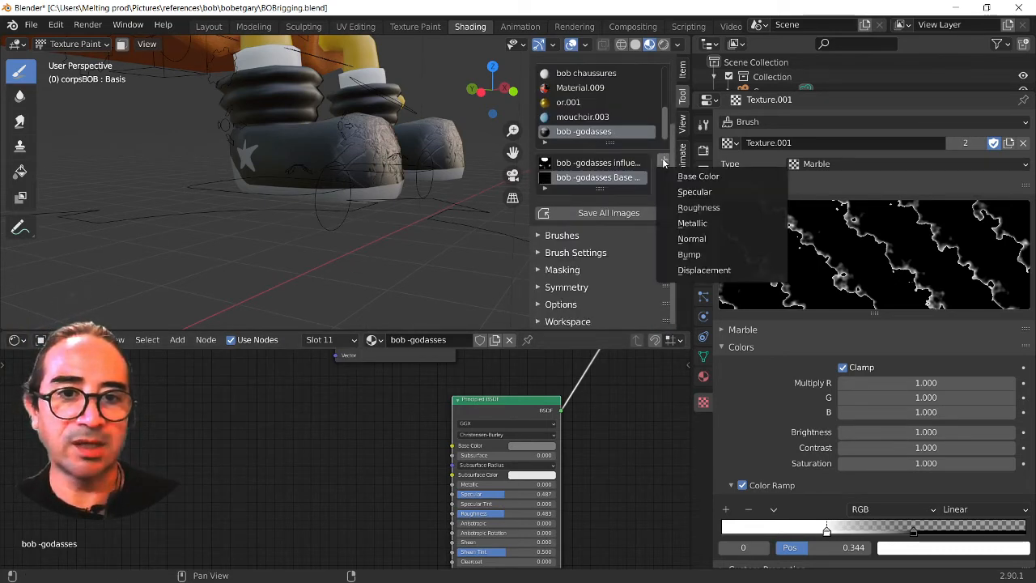
{"action": "left_click", "coordinate": [689, 254]}
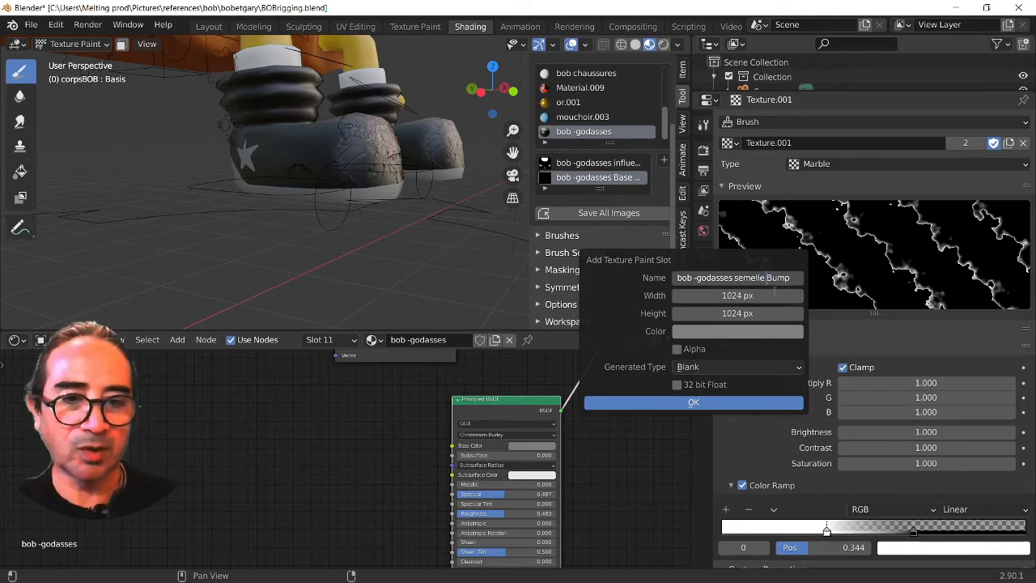
{"action": "left_click", "coordinate": [684, 400]}
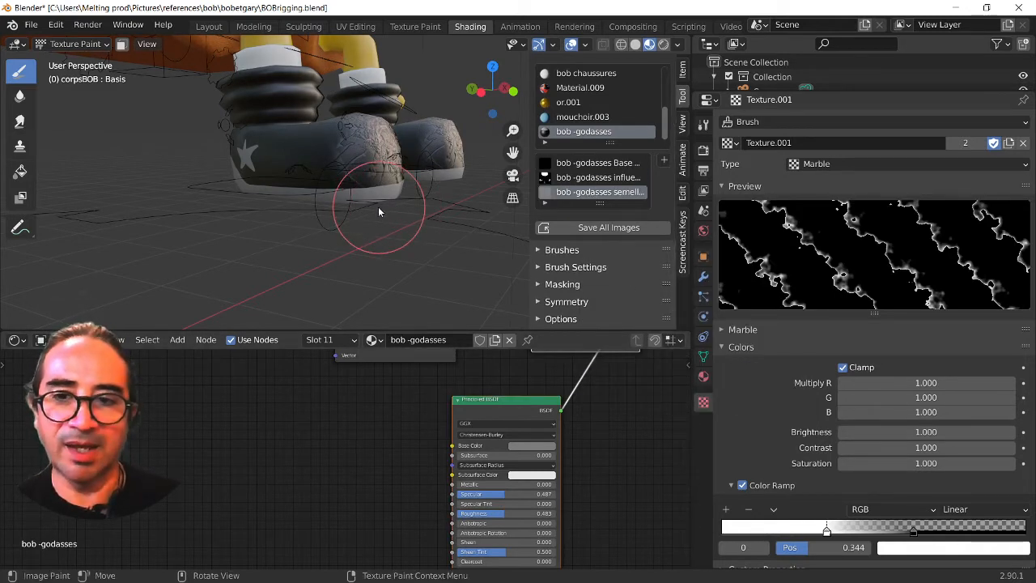
Shrink the brush, view the boot soles straight from below and switch the viewport to solid shading.
{"action": "key", "text": "f"}
{"action": "left_click", "coordinate": [342, 235]}
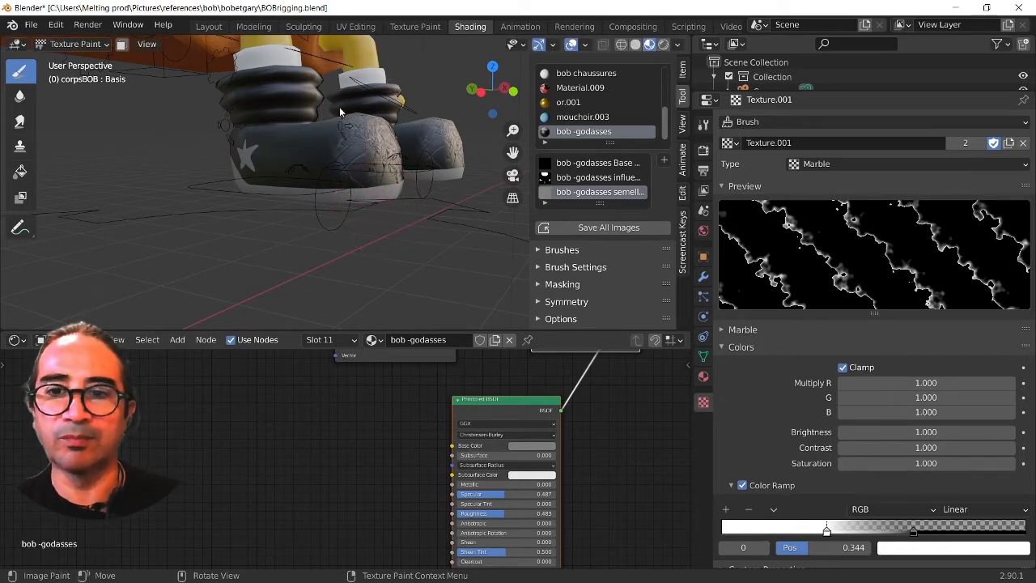
{"action": "mouse_move", "coordinate": [340, 112]}
{"action": "middle_mouse_down"}
{"action": "mouse_move", "coordinate": [341, 135]}
{"action": "mouse_move", "coordinate": [311, 104]}
{"action": "mouse_move", "coordinate": [333, 121]}
{"action": "middle_mouse_up"}
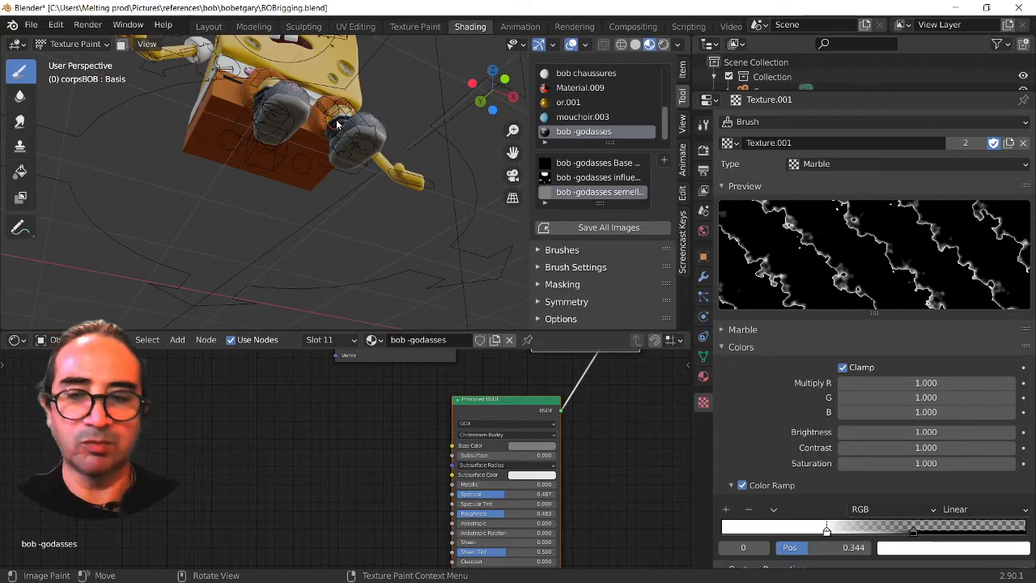
{"action": "key", "text": "ctrl+KP_7"}
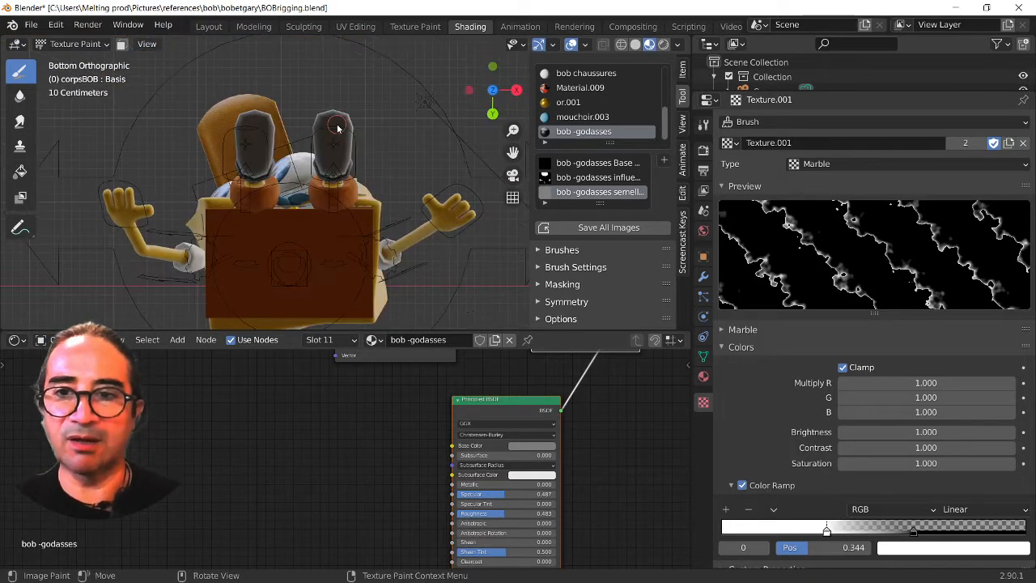
{"action": "scroll", "coordinate": [340, 127], "scroll_direction": "up", "scroll_amount": 2}
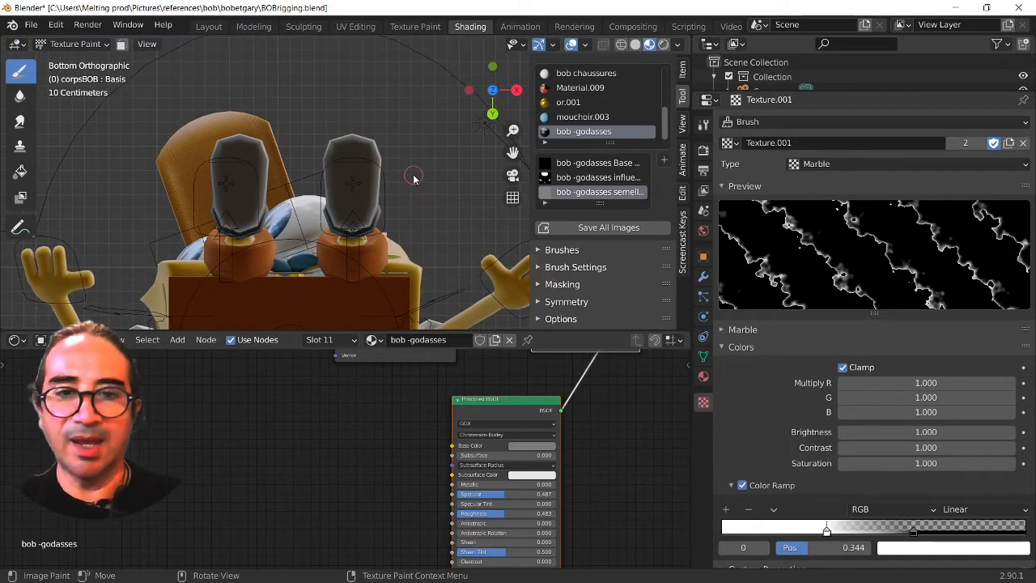
{"action": "key", "text": "f"}
{"action": "left_click", "coordinate": [409, 177]}
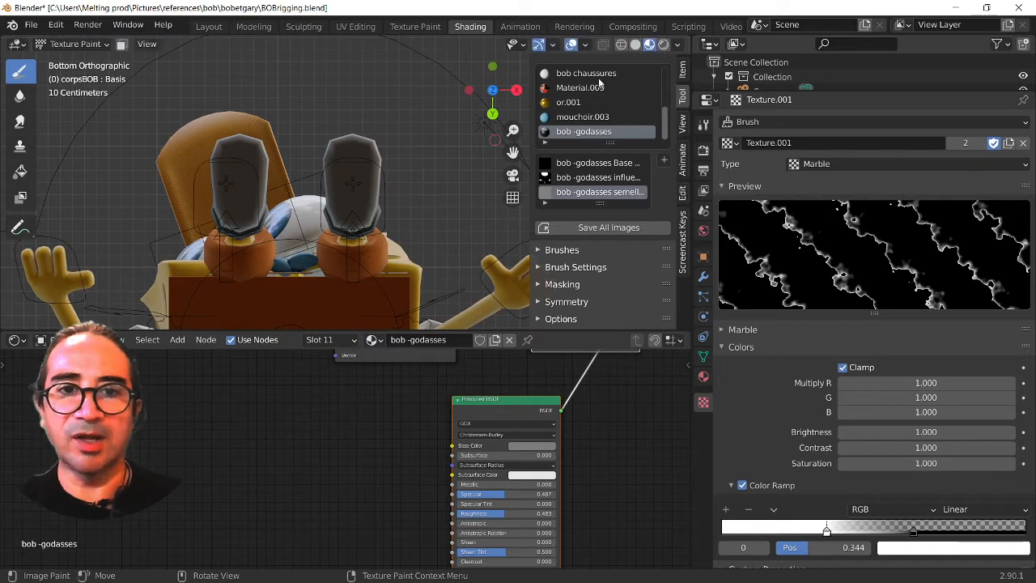
{"action": "left_click", "coordinate": [635, 44]}
{"action": "scroll", "coordinate": [494, 175], "scroll_direction": "up", "scroll_amount": 4}
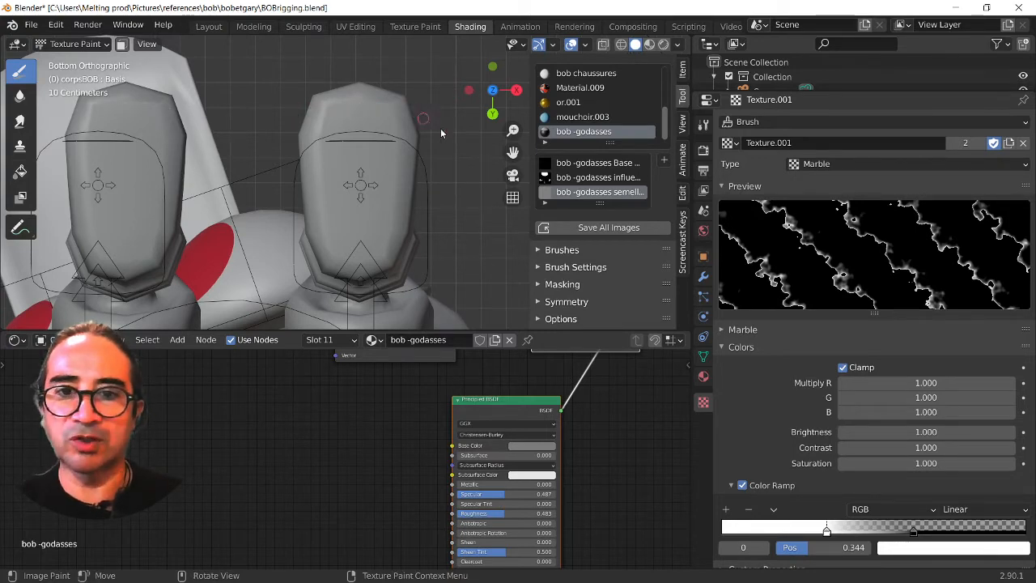
{"action": "scroll", "coordinate": [382, 119], "scroll_direction": "up", "scroll_amount": 2}
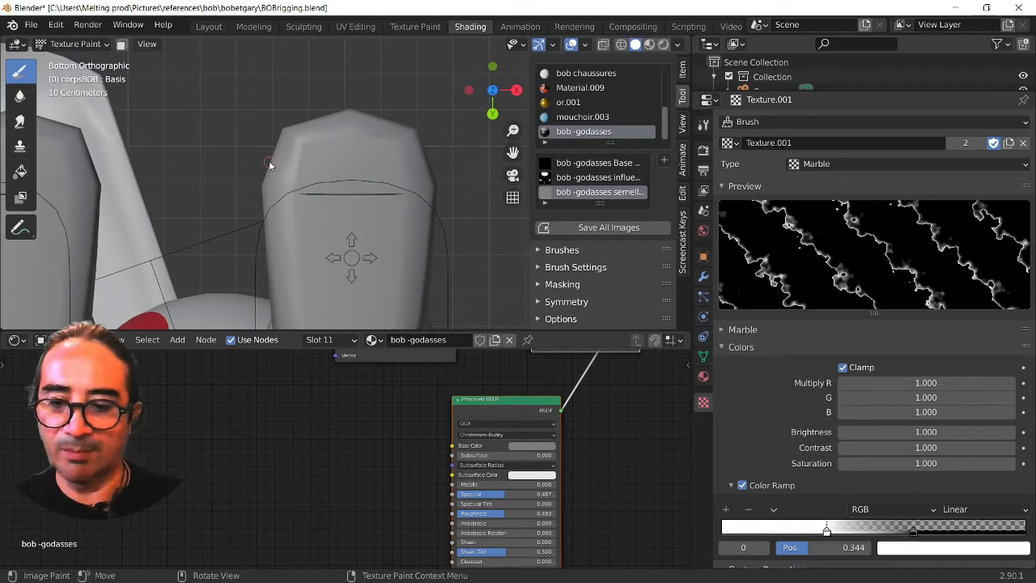
Resize the brush to about 90 px and paint the marble texture over the boot soles in the semelle Bump slot.
{"action": "key", "text": "f"}
{"action": "left_click", "coordinate": [379, 172]}
{"action": "scroll", "coordinate": [379, 173], "scroll_direction": "down", "scroll_amount": 3}
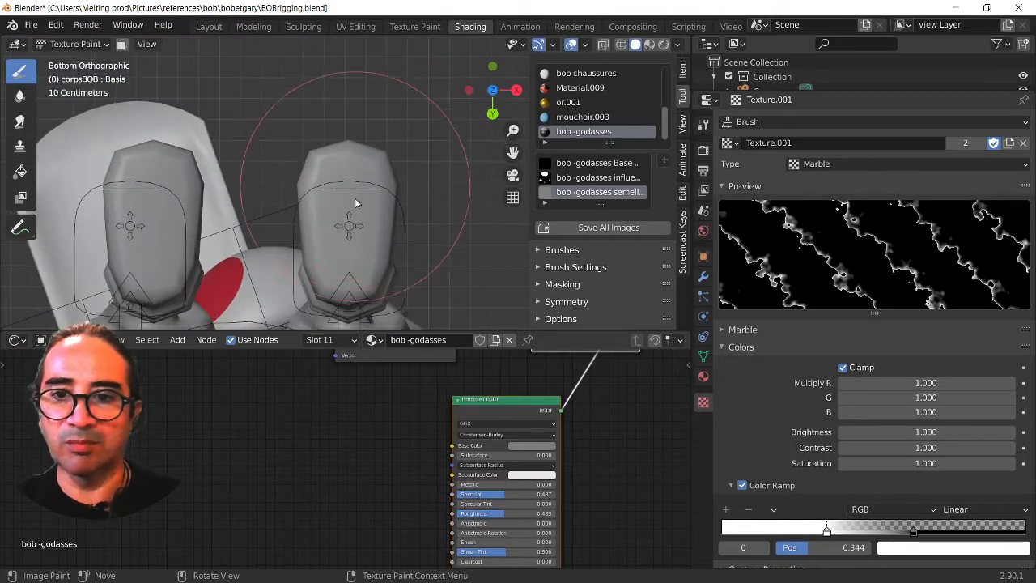
{"action": "key", "text": "f"}
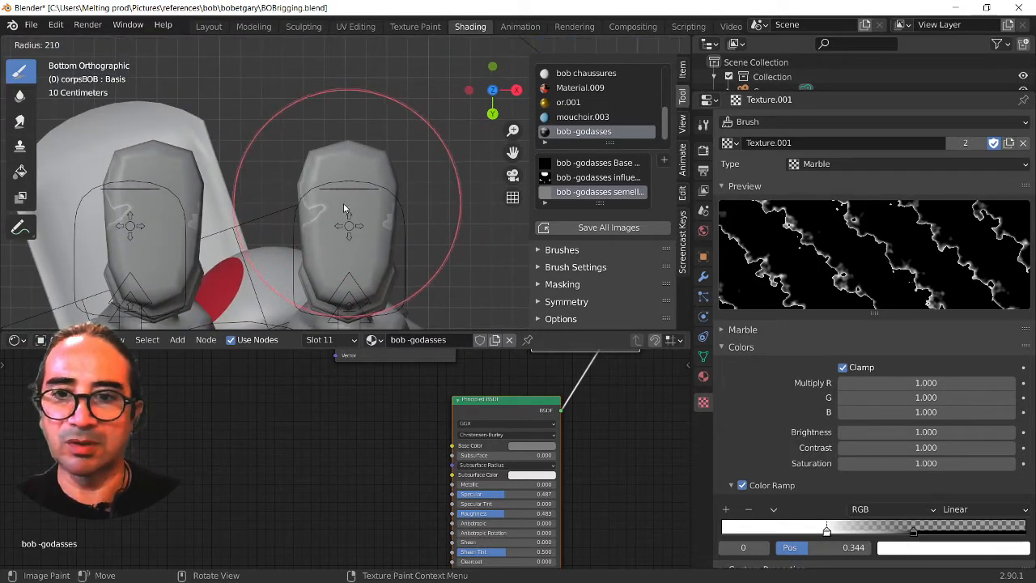
{"action": "left_click", "coordinate": [280, 248]}
{"action": "mouse_move", "coordinate": [326, 184]}
{"action": "left_mouse_down"}
{"action": "mouse_move", "coordinate": [350, 172]}
{"action": "mouse_move", "coordinate": [353, 257]}
{"action": "mouse_move", "coordinate": [340, 276]}
{"action": "mouse_move", "coordinate": [316, 218]}
{"action": "mouse_move", "coordinate": [288, 199]}
{"action": "mouse_move", "coordinate": [355, 291]}
{"action": "left_mouse_up"}
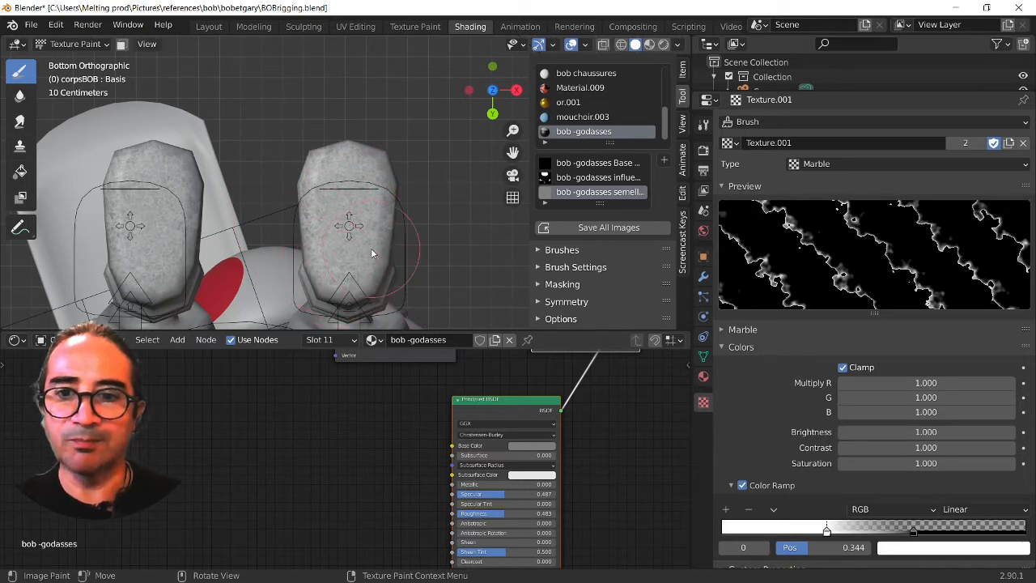
Paint the marble texture around the soles' side edges and check the coverage on the heels and toes.
{"action": "middle_click_drag", "start_coordinate": [391, 171], "coordinate": [319, 176]}
{"action": "mouse_move", "coordinate": [304, 146]}
{"action": "left_mouse_down"}
{"action": "mouse_move", "coordinate": [321, 171]}
{"action": "mouse_move", "coordinate": [333, 164]}
{"action": "left_mouse_up"}
{"action": "middle_click_drag", "start_coordinate": [333, 164], "coordinate": [306, 152]}
{"action": "left_click_drag", "start_coordinate": [306, 152], "coordinate": [349, 180]}
{"action": "mouse_move", "coordinate": [350, 179]}
{"action": "middle_mouse_down"}
{"action": "mouse_move", "coordinate": [278, 180]}
{"action": "mouse_move", "coordinate": [333, 180]}
{"action": "middle_mouse_up"}
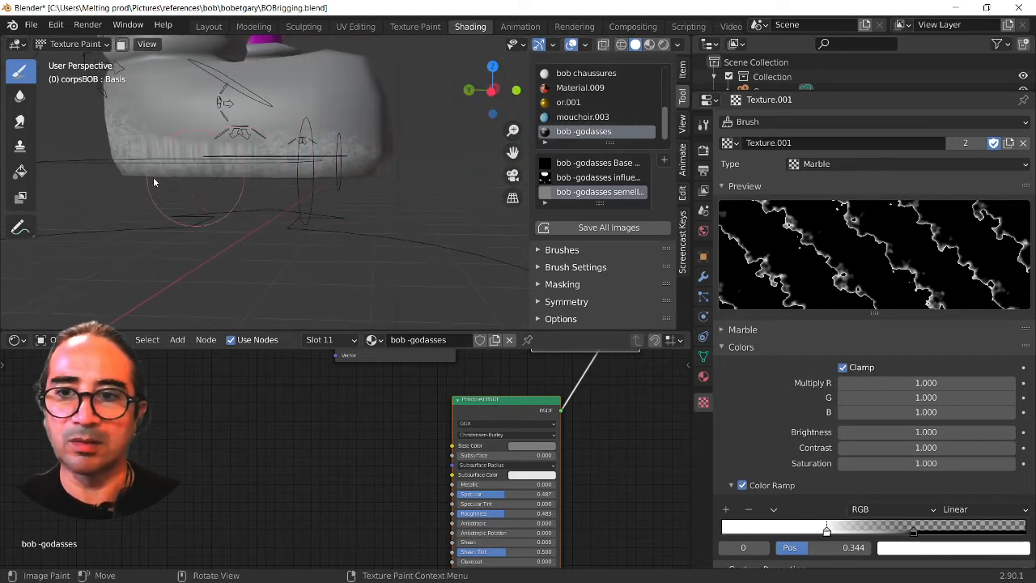
{"action": "middle_click_drag", "start_coordinate": [361, 183], "coordinate": [467, 190]}
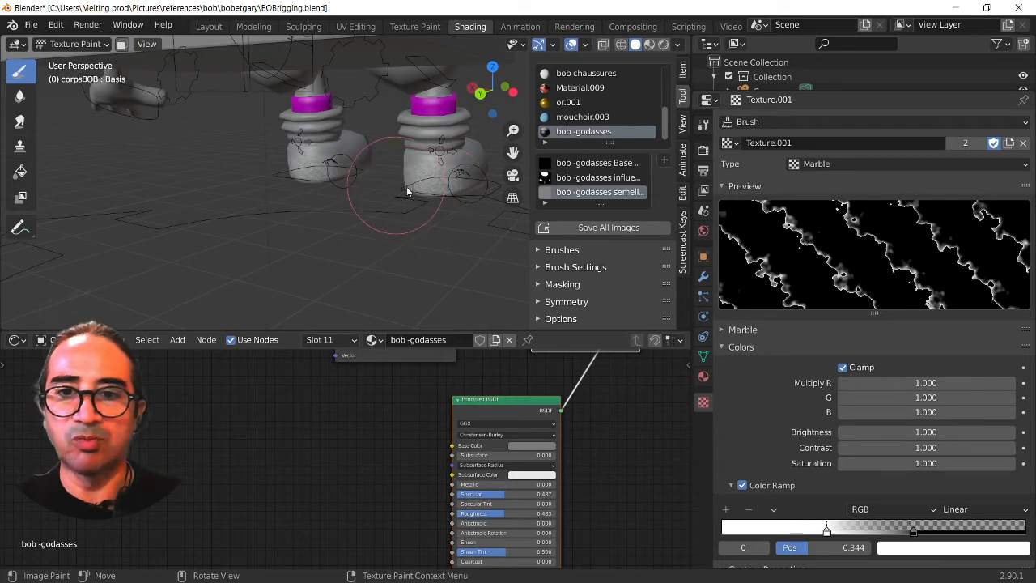
{"action": "scroll", "coordinate": [408, 187], "scroll_direction": "up", "scroll_amount": 4}
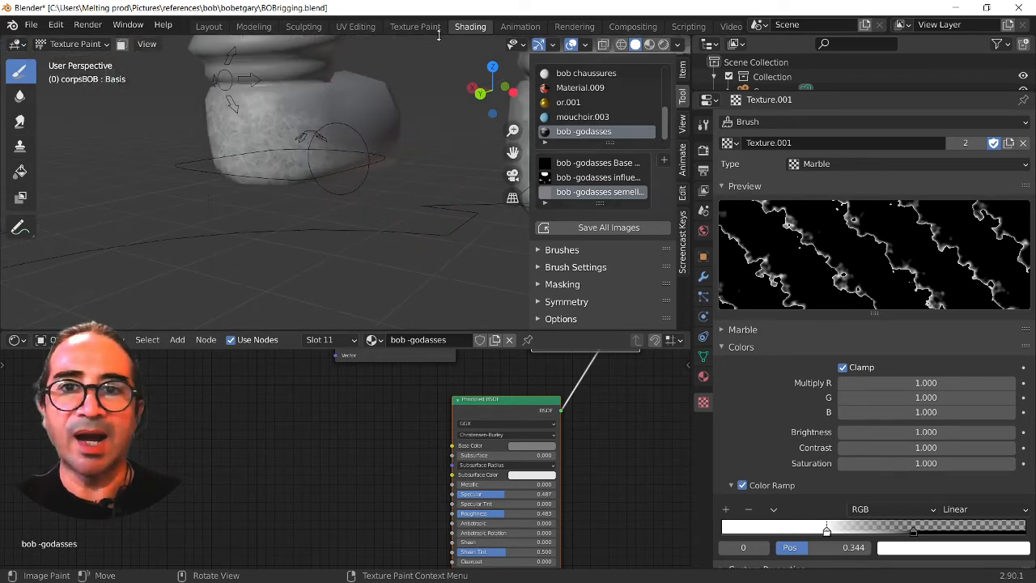
{"action": "mouse_move", "coordinate": [380, 89]}
{"action": "middle_mouse_down"}
{"action": "mouse_move", "coordinate": [329, 168]}
{"action": "mouse_move", "coordinate": [288, 148]}
{"action": "mouse_move", "coordinate": [485, 170]}
{"action": "mouse_move", "coordinate": [406, 167]}
{"action": "middle_mouse_up"}
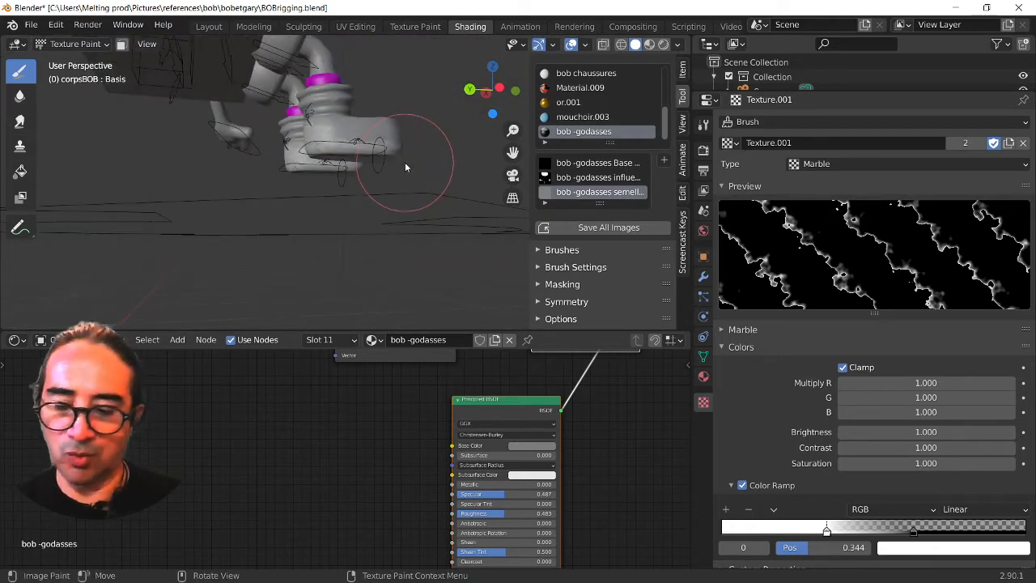
Return to the bottom view of the soles and darken the marbre brush's paint color to nearly black.
{"action": "key", "text": "ctrl+KP_7"}
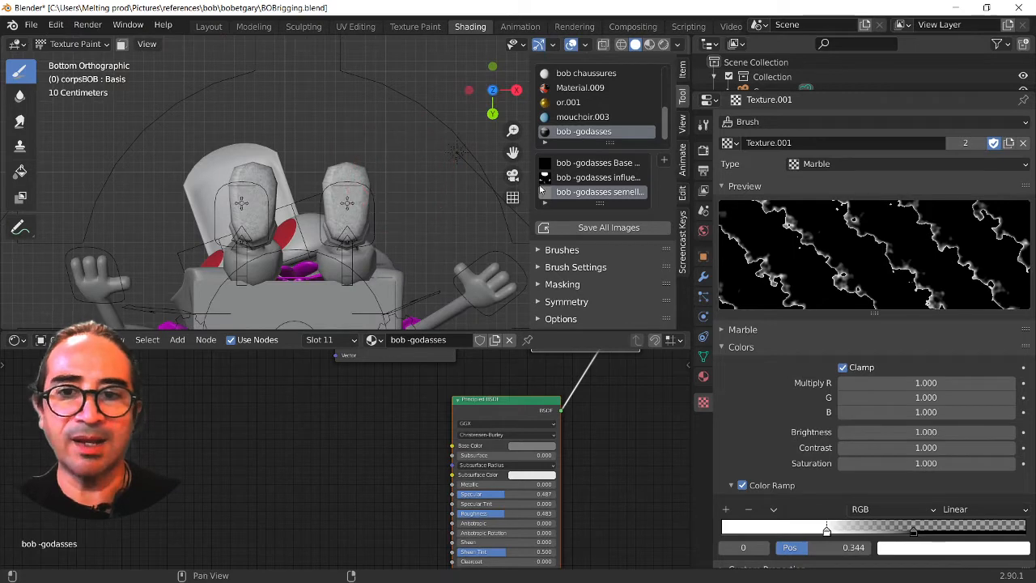
{"action": "scroll", "coordinate": [277, 198], "scroll_direction": "up", "scroll_amount": 2}
{"action": "scroll", "coordinate": [600, 167], "scroll_direction": "up", "scroll_amount": 1}
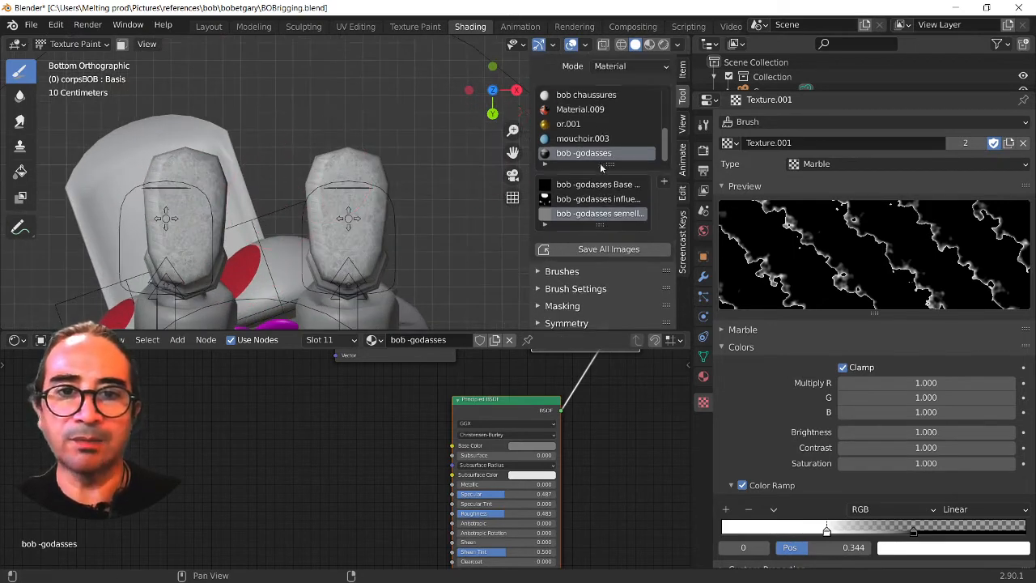
{"action": "scroll", "coordinate": [600, 161], "scroll_direction": "up", "scroll_amount": 5}
{"action": "scroll", "coordinate": [610, 202], "scroll_direction": "down", "scroll_amount": 2}
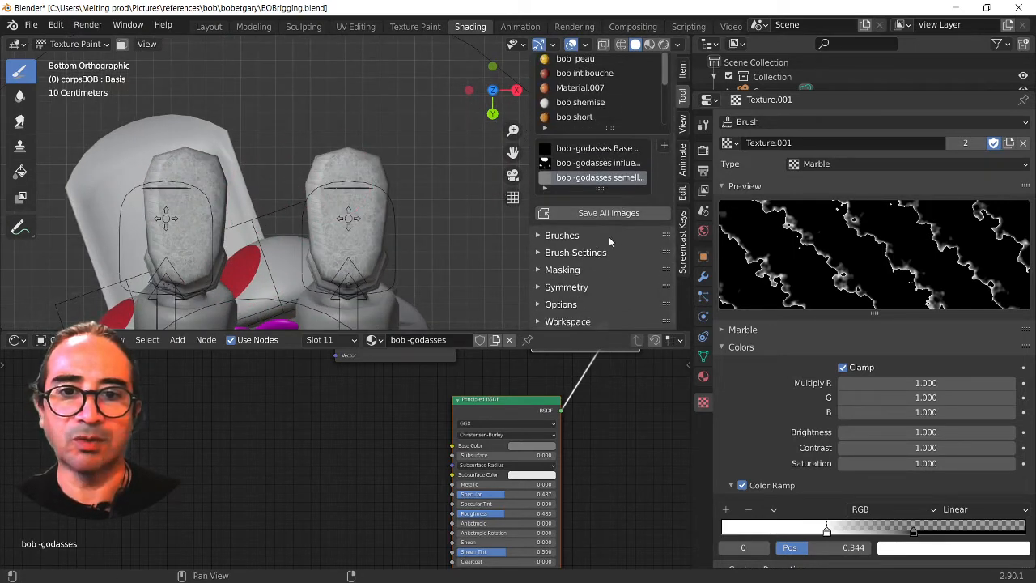
{"action": "left_click", "coordinate": [576, 235]}
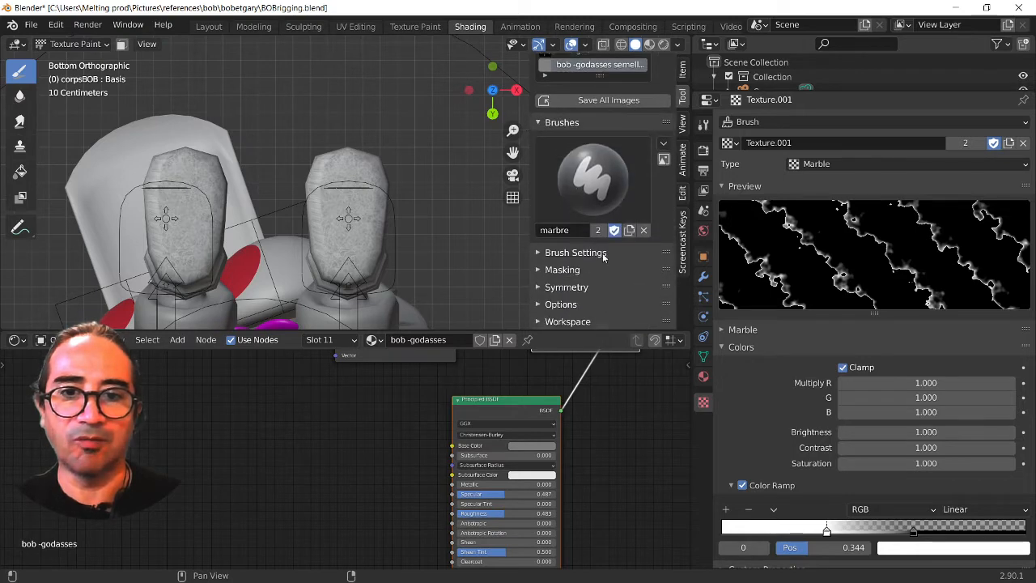
{"action": "left_click", "coordinate": [603, 252]}
{"action": "scroll", "coordinate": [643, 219], "scroll_direction": "down", "scroll_amount": 3}
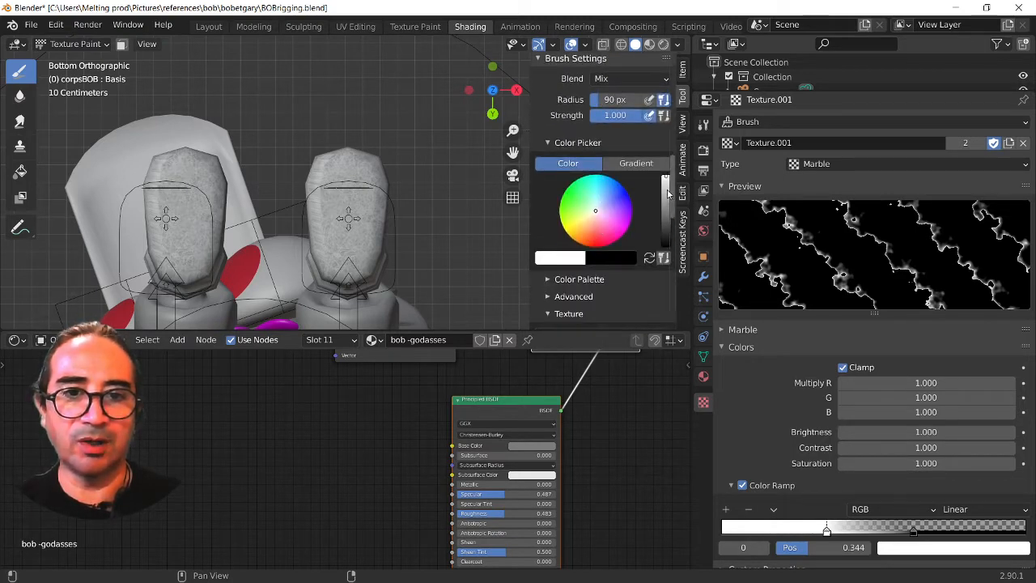
{"action": "left_click_drag", "start_coordinate": [669, 193], "coordinate": [669, 247]}
Remove Texture.001 from the marbre brush and frame the sole closely for plain painting.
{"action": "scroll", "coordinate": [625, 273], "scroll_direction": "down", "scroll_amount": 6}
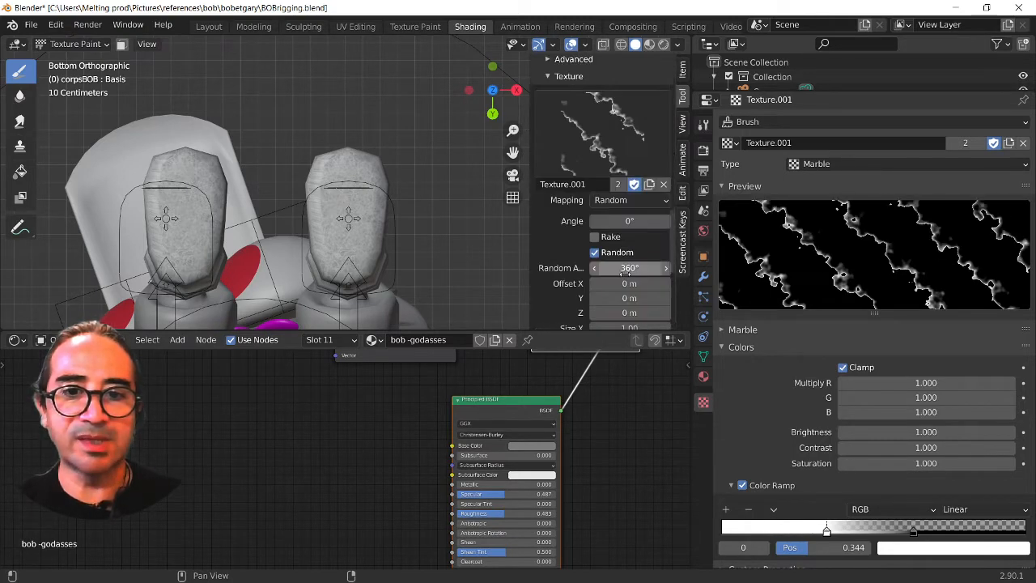
{"action": "left_click", "coordinate": [664, 185]}
{"action": "scroll", "coordinate": [418, 177], "scroll_direction": "up", "scroll_amount": 3}
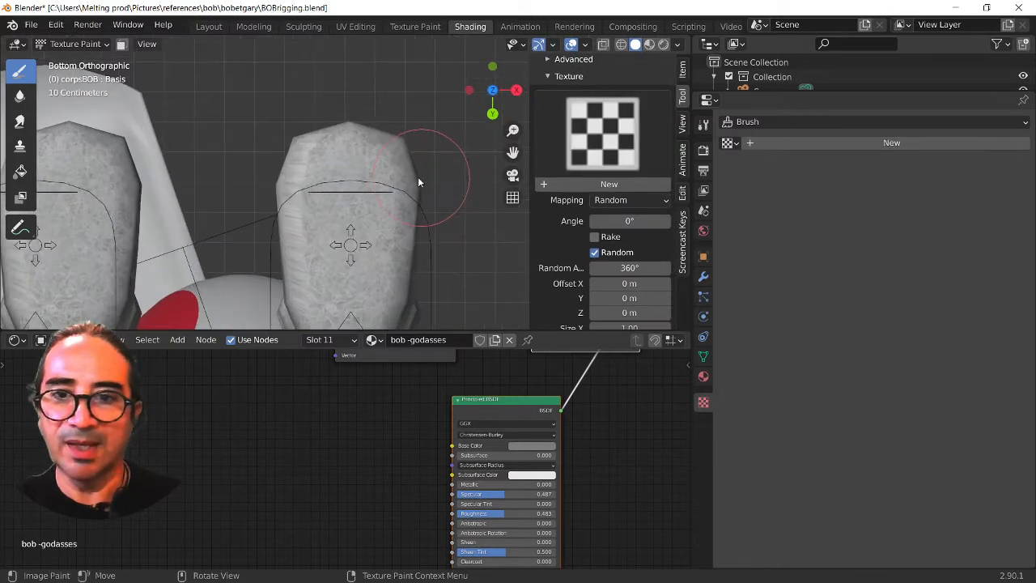
Shrink the brush to about 19 px and paint two straight dark bands with a wavy band between them across the toe half of the soles.
{"action": "key", "text": "f"}
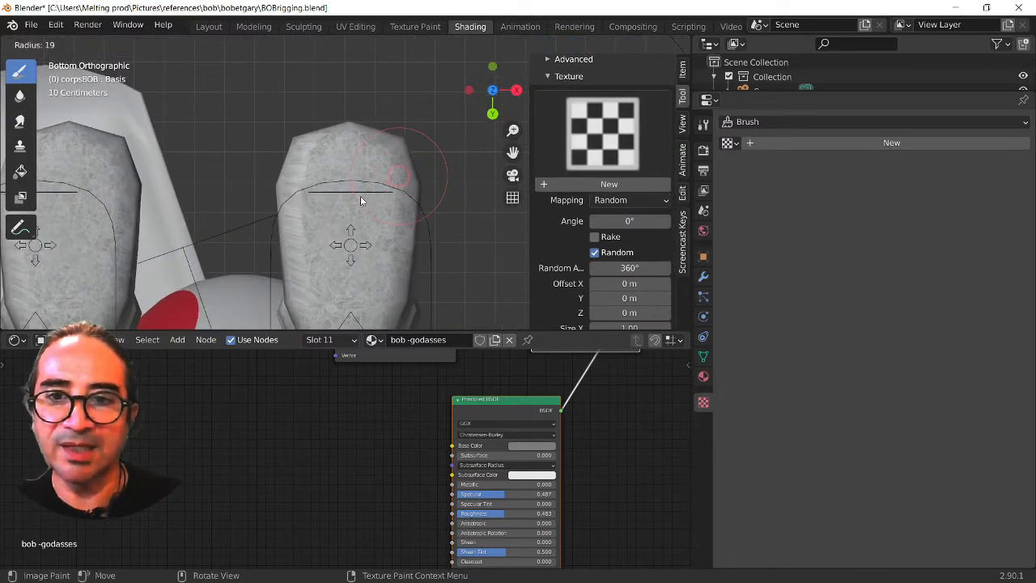
{"action": "left_click", "coordinate": [361, 201]}
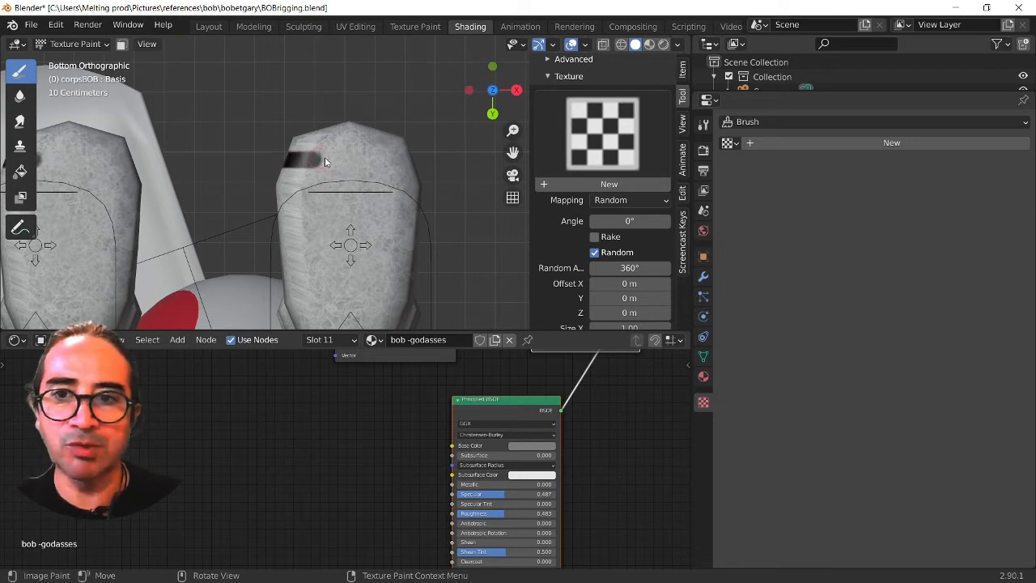
{"action": "left_click_drag", "start_coordinate": [325, 160], "coordinate": [381, 157]}
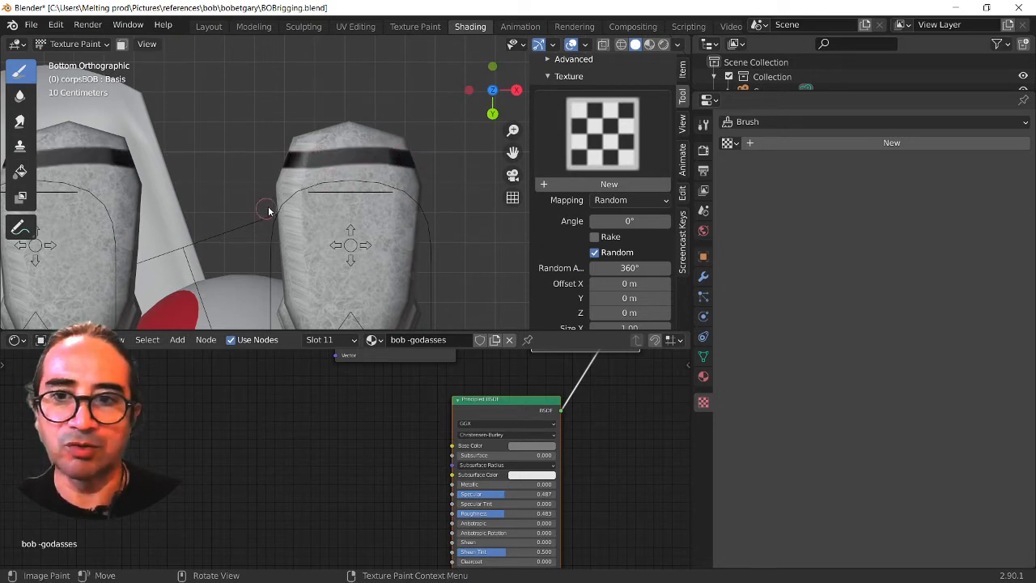
{"action": "mouse_move", "coordinate": [319, 199]}
{"action": "left_mouse_down"}
{"action": "mouse_move", "coordinate": [338, 189]}
{"action": "mouse_move", "coordinate": [359, 196]}
{"action": "mouse_move", "coordinate": [377, 179]}
{"action": "mouse_move", "coordinate": [409, 196]}
{"action": "left_mouse_up"}
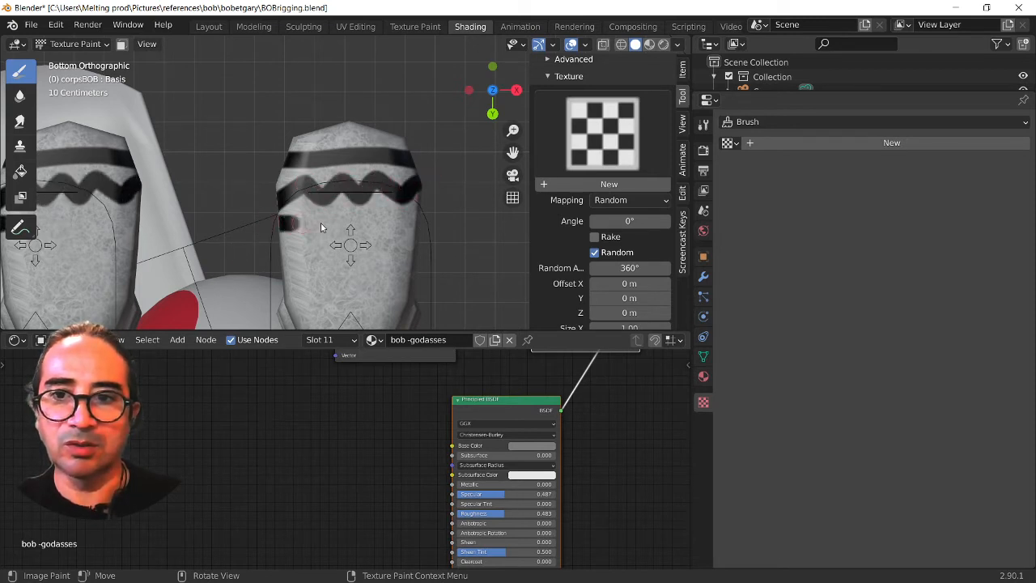
{"action": "left_click_drag", "start_coordinate": [321, 223], "coordinate": [443, 218]}
Set the brush radius to about 18 px and paint two more straight dark bands across the middle of the soles.
{"action": "middle_click_drag", "start_coordinate": [379, 235], "coordinate": [371, 170], "text": "shift"}
{"action": "key", "text": "f"}
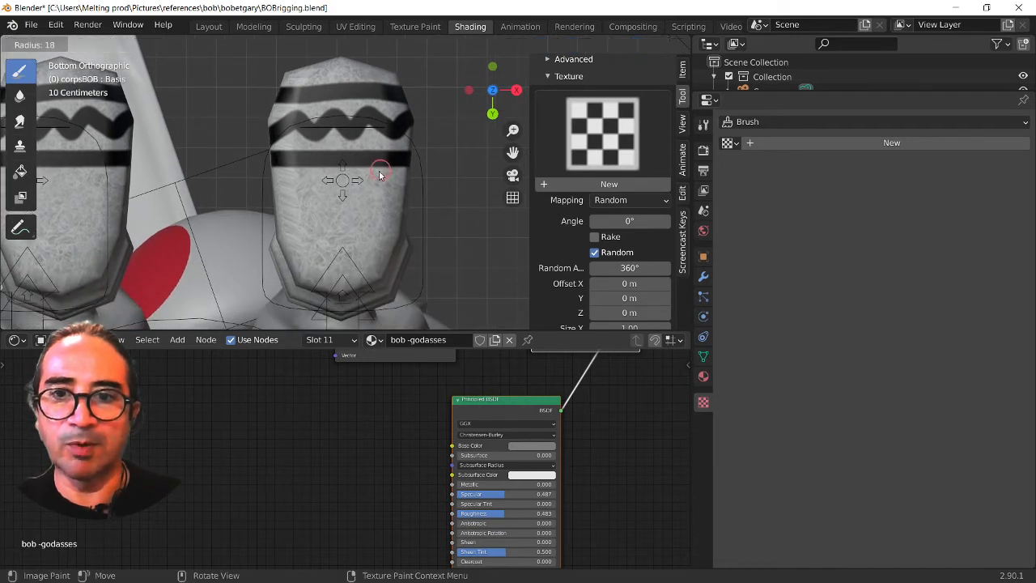
{"action": "left_click", "coordinate": [380, 175]}
{"action": "left_click_drag", "start_coordinate": [269, 193], "coordinate": [433, 196]}
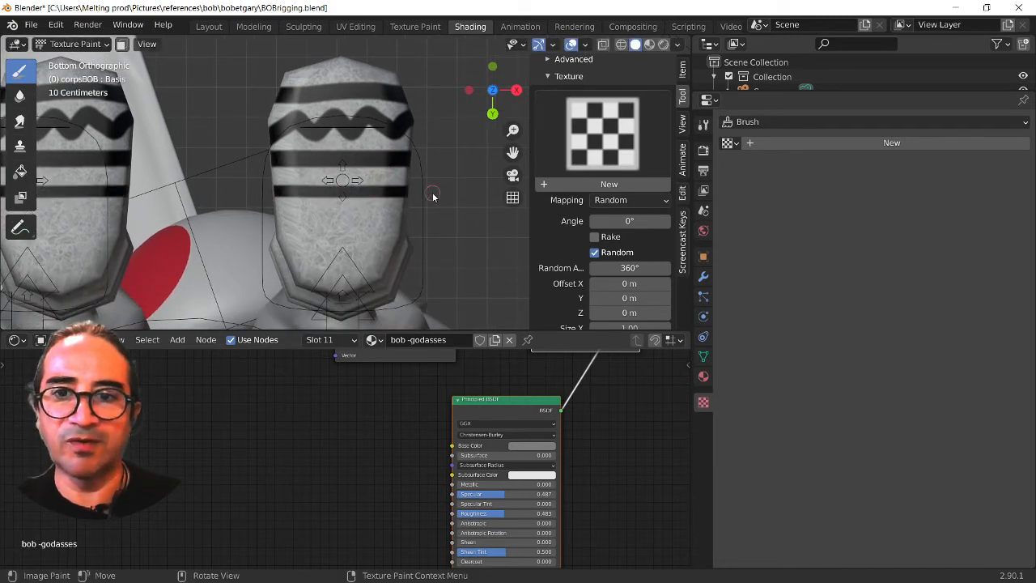
{"action": "left_click_drag", "start_coordinate": [275, 226], "coordinate": [410, 232]}
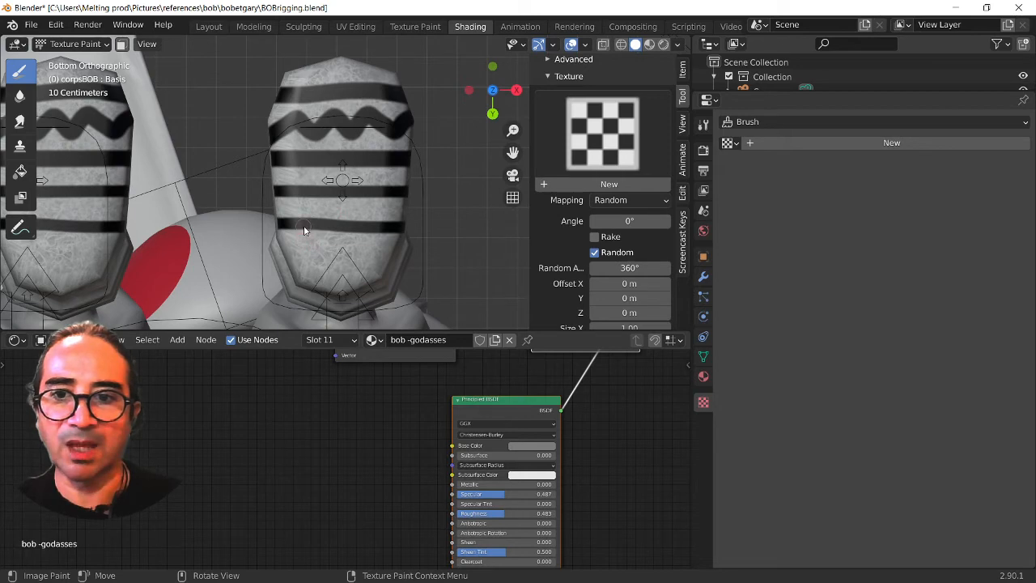
Paint four lengthwise dark stripes from the last crossband down to the heel end of the soles.
{"action": "left_click_drag", "start_coordinate": [304, 232], "coordinate": [312, 287]}
{"action": "left_click_drag", "start_coordinate": [335, 236], "coordinate": [343, 310]}
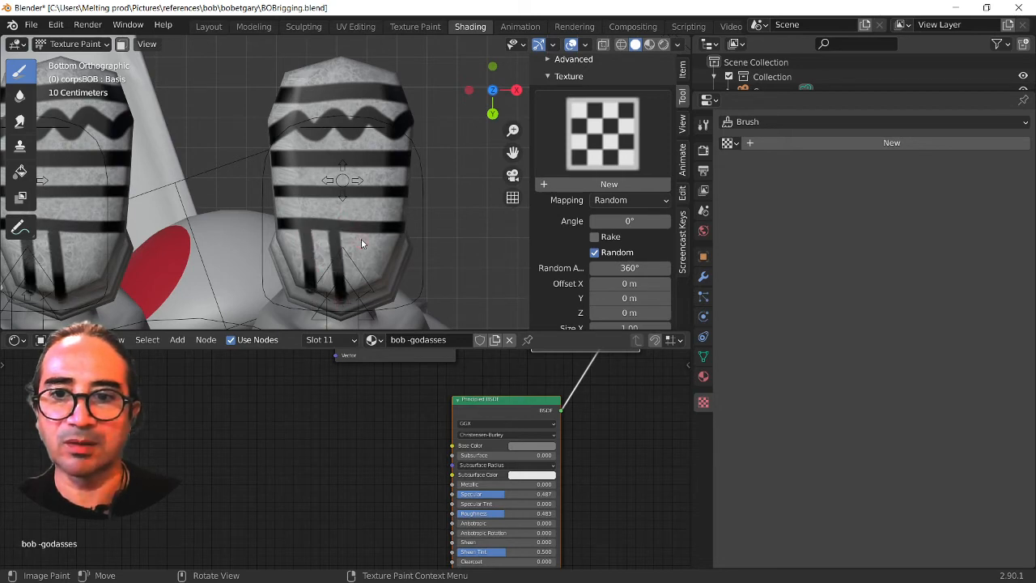
{"action": "left_click_drag", "start_coordinate": [361, 242], "coordinate": [375, 312]}
{"action": "left_click_drag", "start_coordinate": [385, 238], "coordinate": [402, 289]}
Paint a dark stripe down the boot's side to the sole edge and check the stripes from around the boots.
{"action": "mouse_move", "coordinate": [403, 289]}
{"action": "middle_mouse_down"}
{"action": "mouse_move", "coordinate": [308, 169]}
{"action": "mouse_move", "coordinate": [275, 262]}
{"action": "mouse_move", "coordinate": [366, 155]}
{"action": "mouse_move", "coordinate": [329, 140]}
{"action": "mouse_move", "coordinate": [302, 157]}
{"action": "mouse_move", "coordinate": [262, 218]}
{"action": "middle_mouse_up"}
{"action": "scroll", "coordinate": [300, 159], "scroll_direction": "up", "scroll_amount": 3}
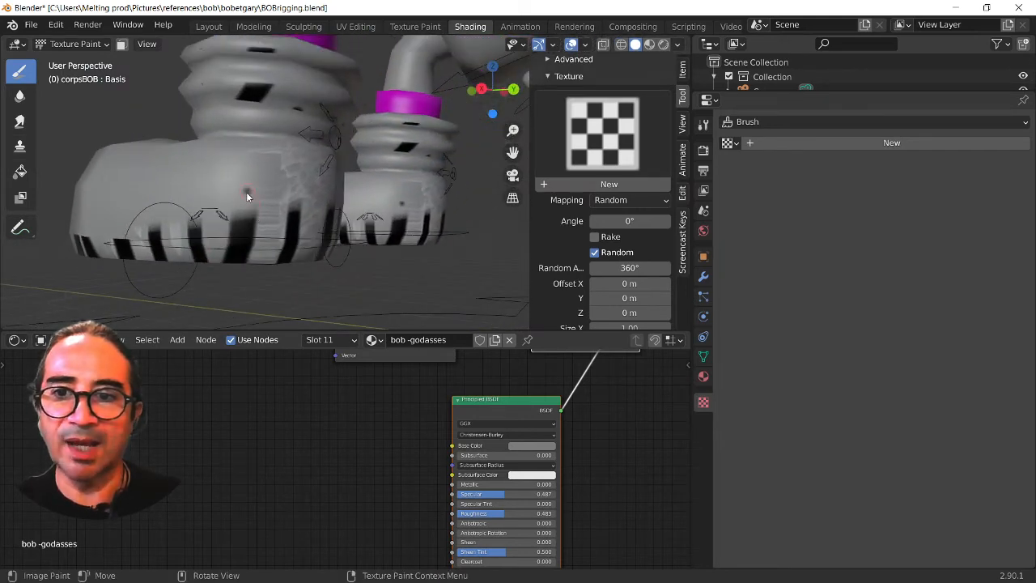
{"action": "left_click_drag", "start_coordinate": [246, 193], "coordinate": [237, 262]}
{"action": "middle_click_drag", "start_coordinate": [262, 235], "coordinate": [235, 226]}
{"action": "scroll", "coordinate": [284, 192], "scroll_direction": "down", "scroll_amount": 3}
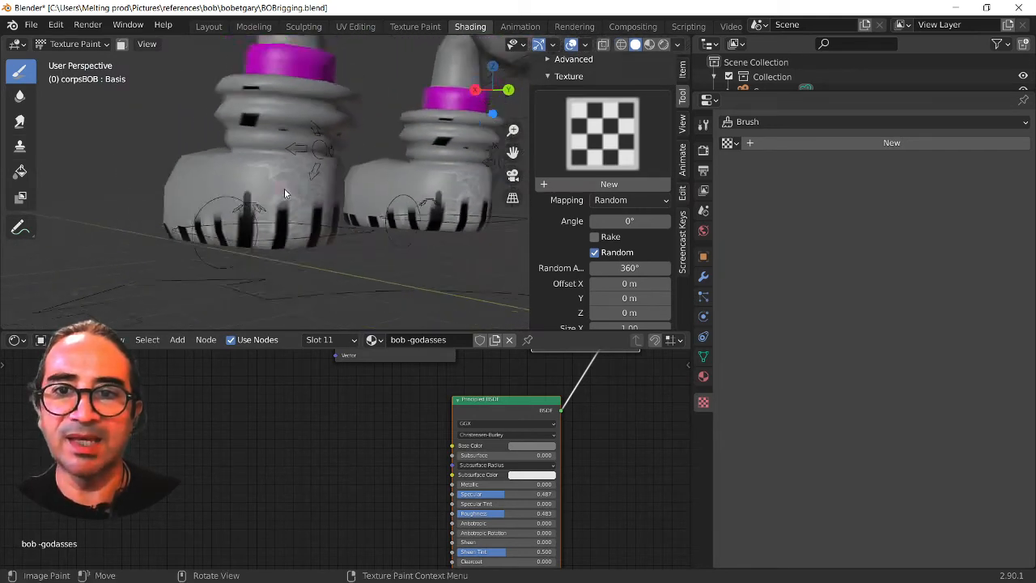
{"action": "middle_click_drag", "start_coordinate": [315, 214], "coordinate": [232, 245]}
{"action": "scroll", "coordinate": [296, 211], "scroll_direction": "up", "scroll_amount": 2}
{"action": "scroll", "coordinate": [281, 232], "scroll_direction": "up", "scroll_amount": 2}
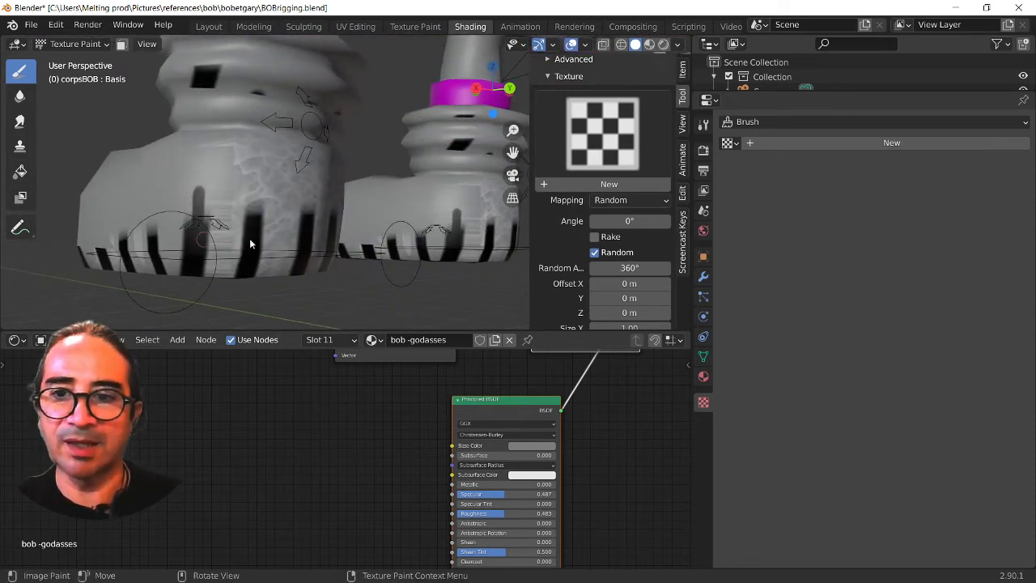
Sample the plain grey of the boot's side as paint color and enlarge the brush to about 81 px.
{"action": "key", "text": "s"}
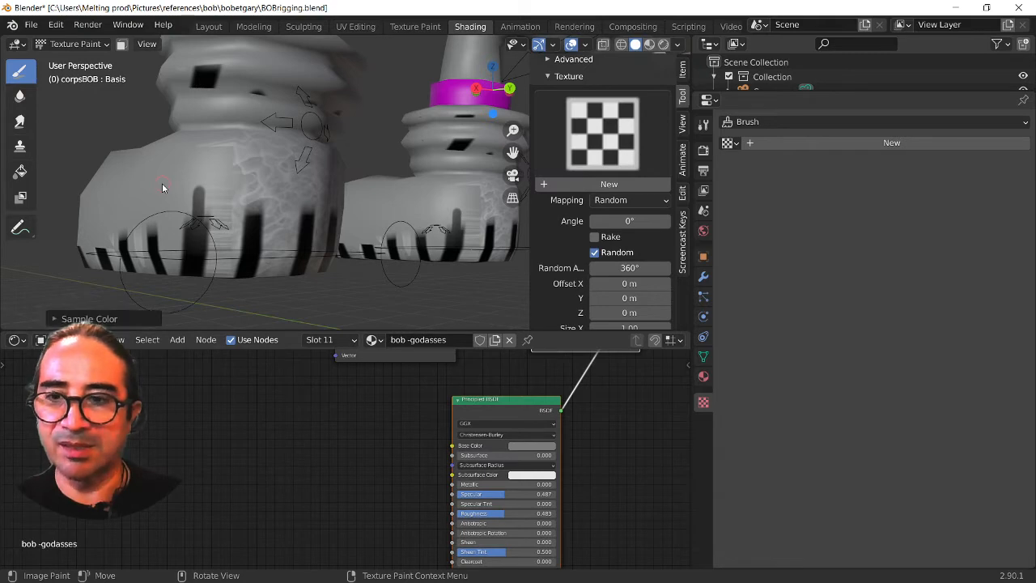
{"action": "key", "text": "f"}
{"action": "left_click", "coordinate": [198, 187]}
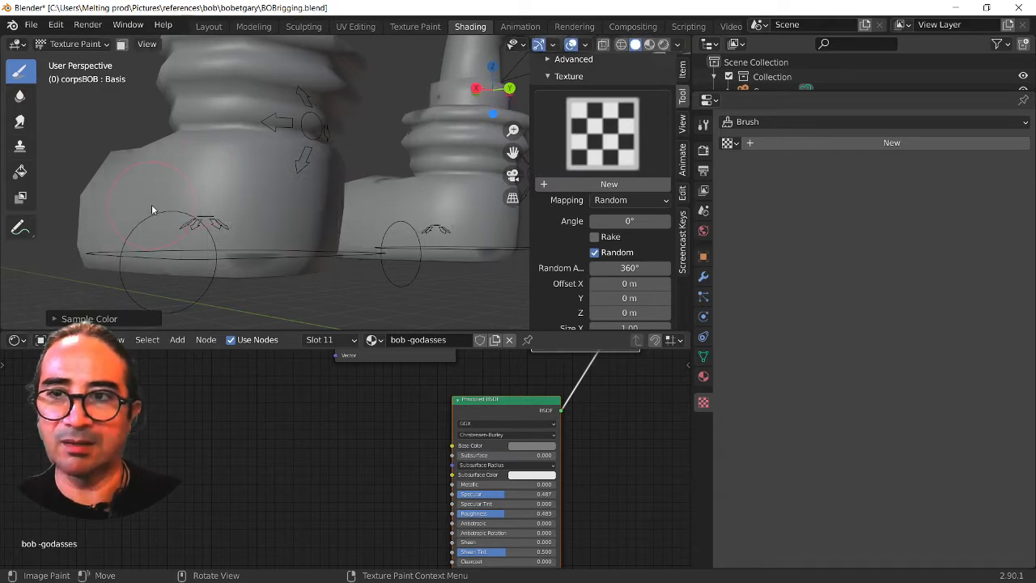
Switch to Edit Mode and back to Texture Paint to refresh the painted texture display.
{"action": "left_click", "coordinate": [81, 44]}
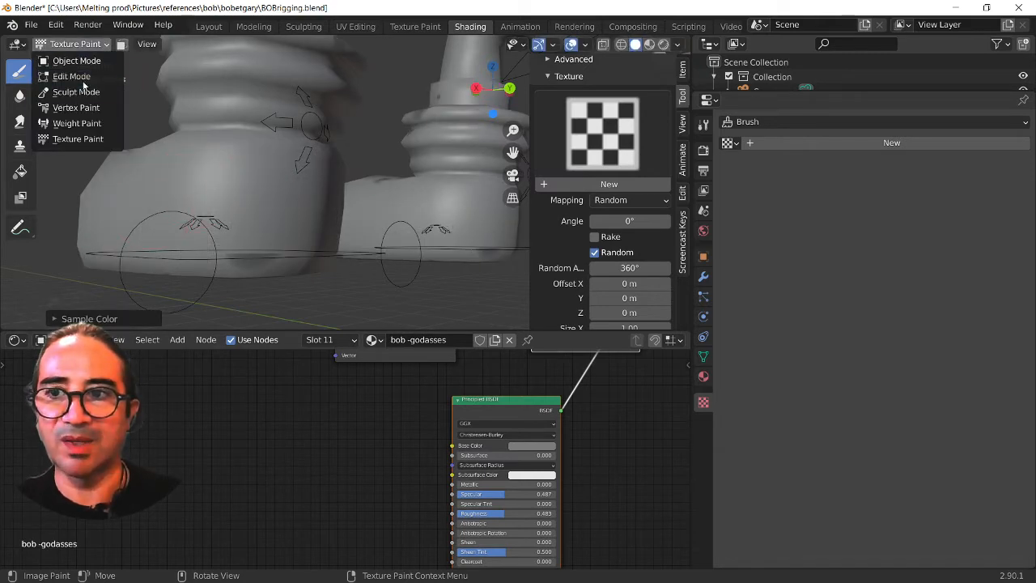
{"action": "left_click", "coordinate": [81, 77]}
{"action": "left_click", "coordinate": [73, 45]}
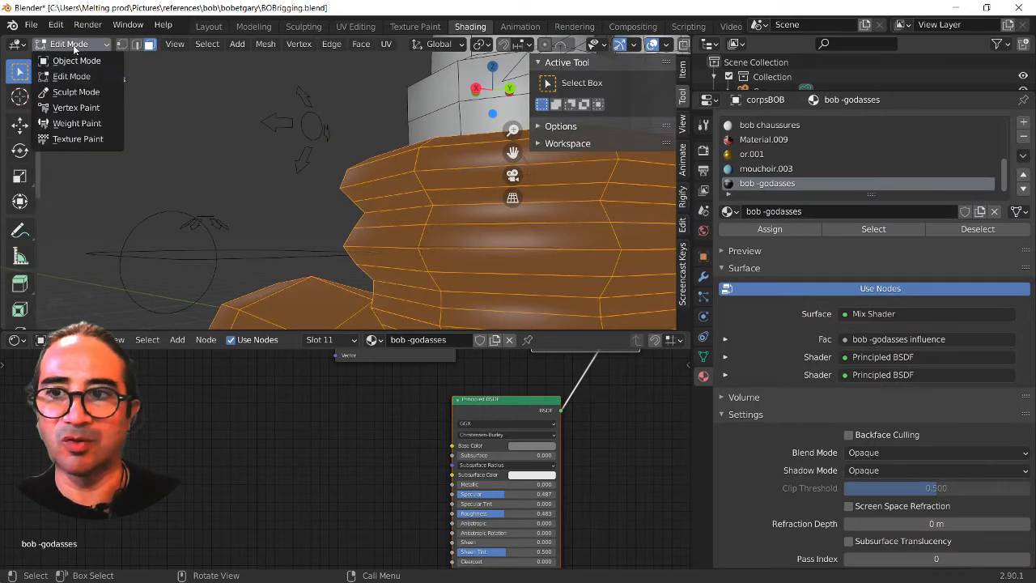
{"action": "left_click", "coordinate": [85, 138]}
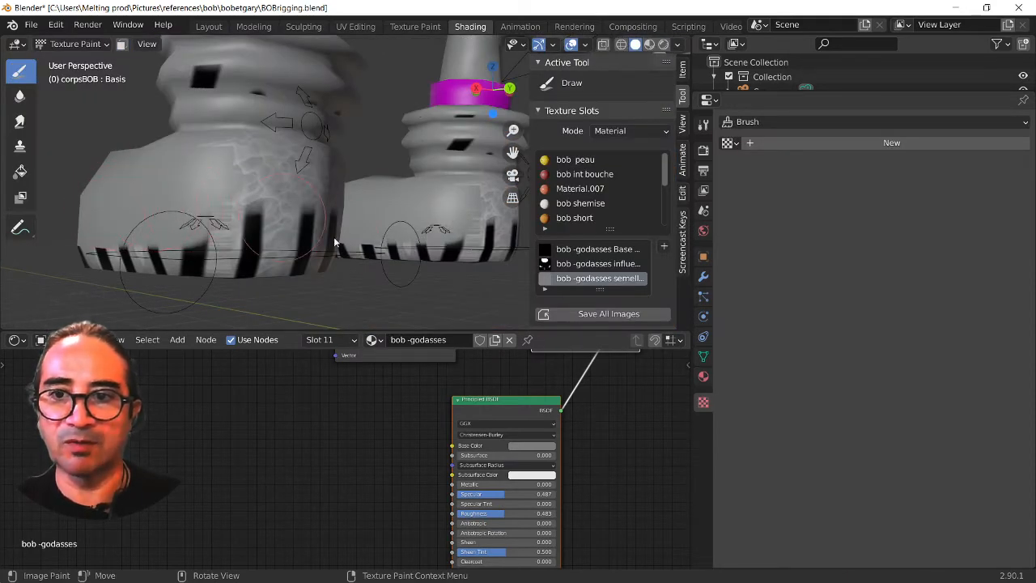
Paint the sampled grey over the dark and marble overflow above the sole edges, around the heels and sides of the boots.
{"action": "middle_click_drag", "start_coordinate": [340, 241], "coordinate": [256, 274]}
{"action": "middle_click_drag", "start_coordinate": [208, 244], "coordinate": [246, 257]}
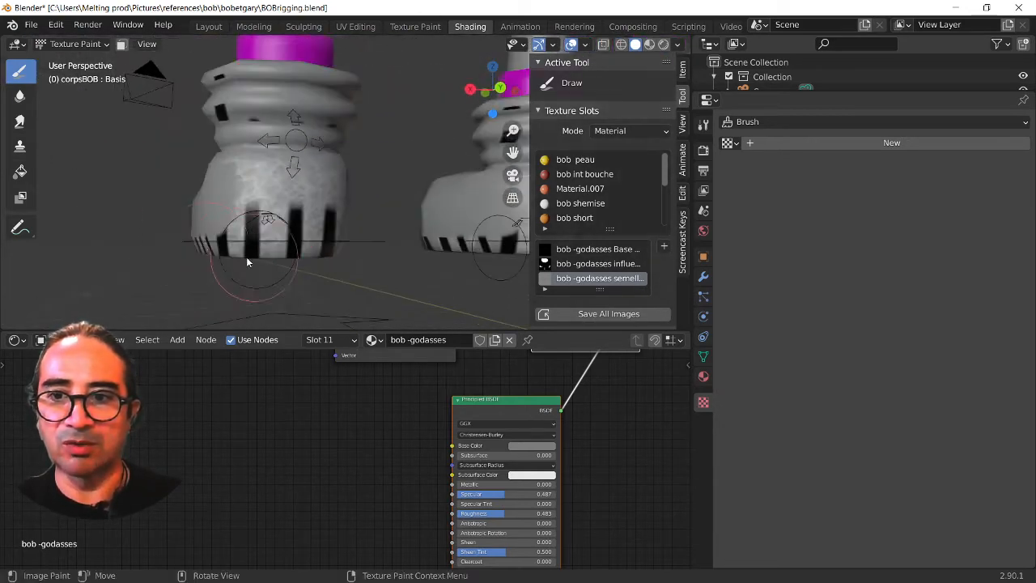
{"action": "middle_click_drag", "start_coordinate": [212, 213], "coordinate": [218, 211]}
{"action": "mouse_move", "coordinate": [162, 218]}
{"action": "left_mouse_down"}
{"action": "mouse_move", "coordinate": [368, 224]}
{"action": "mouse_move", "coordinate": [202, 158]}
{"action": "left_mouse_up"}
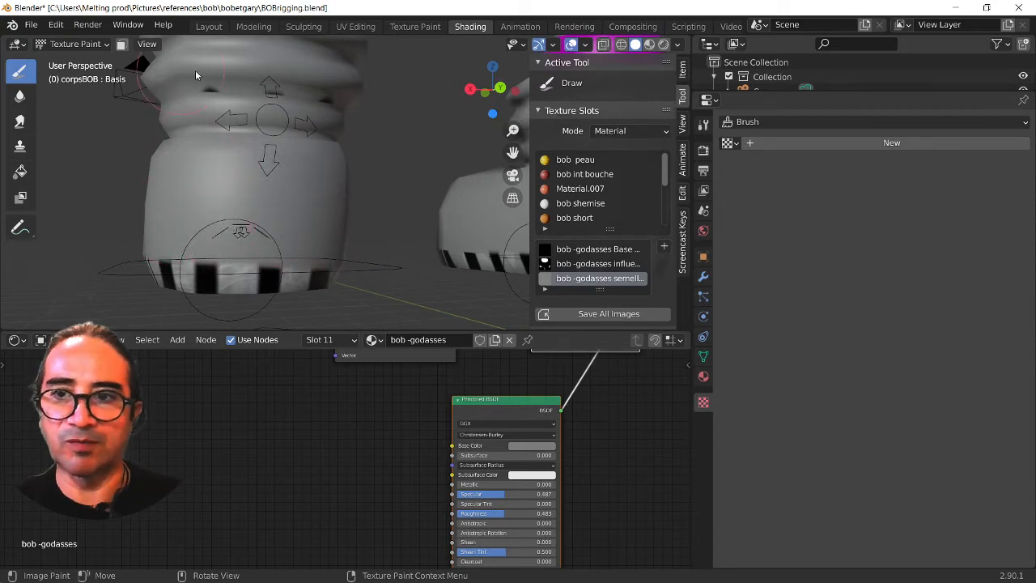
{"action": "middle_click_drag", "start_coordinate": [355, 121], "coordinate": [53, 206]}
{"action": "left_click_drag", "start_coordinate": [38, 203], "coordinate": [200, 215]}
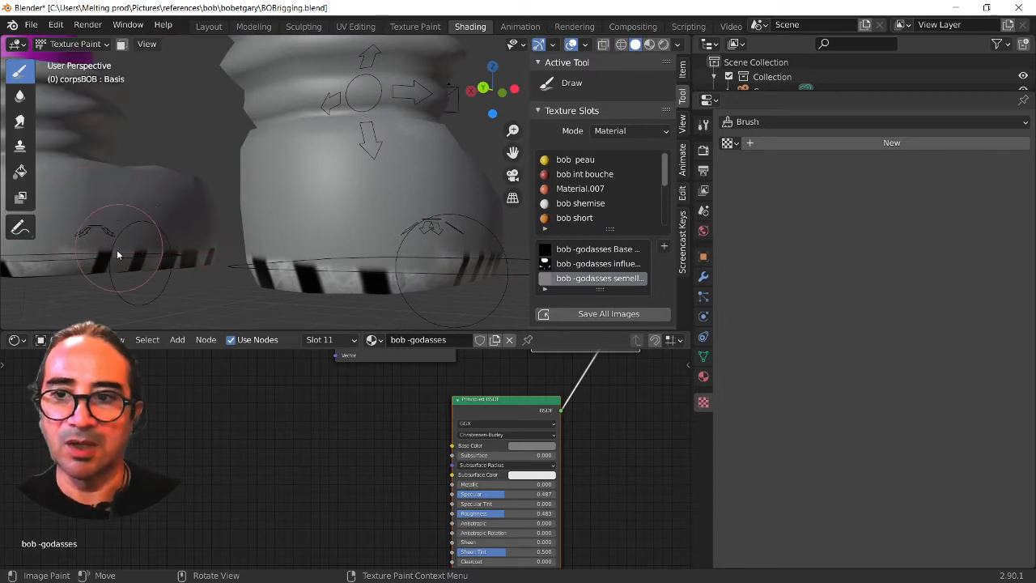
{"action": "middle_click_drag", "start_coordinate": [117, 255], "coordinate": [303, 239]}
{"action": "scroll", "coordinate": [201, 223], "scroll_direction": "up", "scroll_amount": 3}
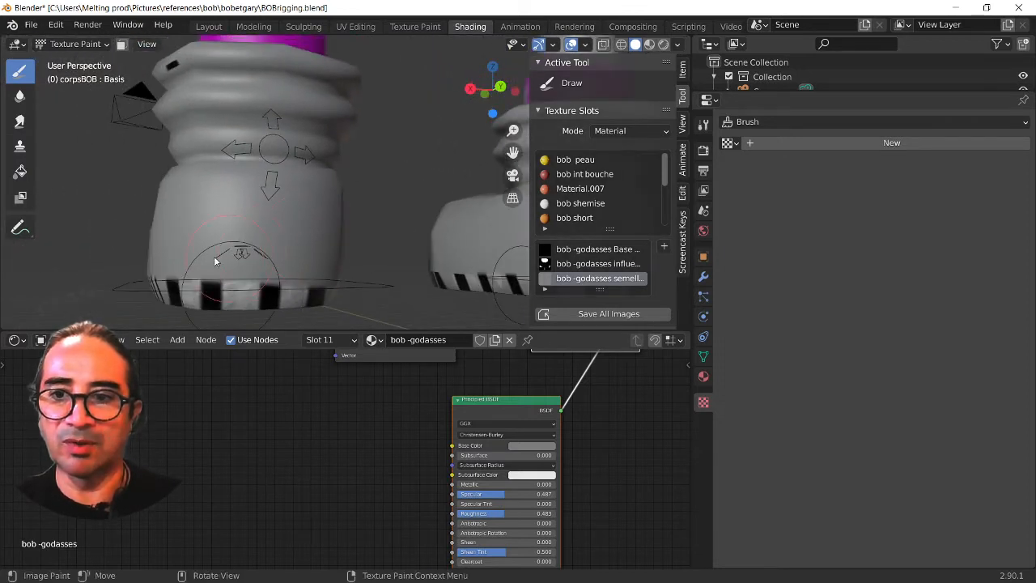
Assign Texture.001 to the marbre brush again.
{"action": "scroll", "coordinate": [628, 218], "scroll_direction": "down", "scroll_amount": 5}
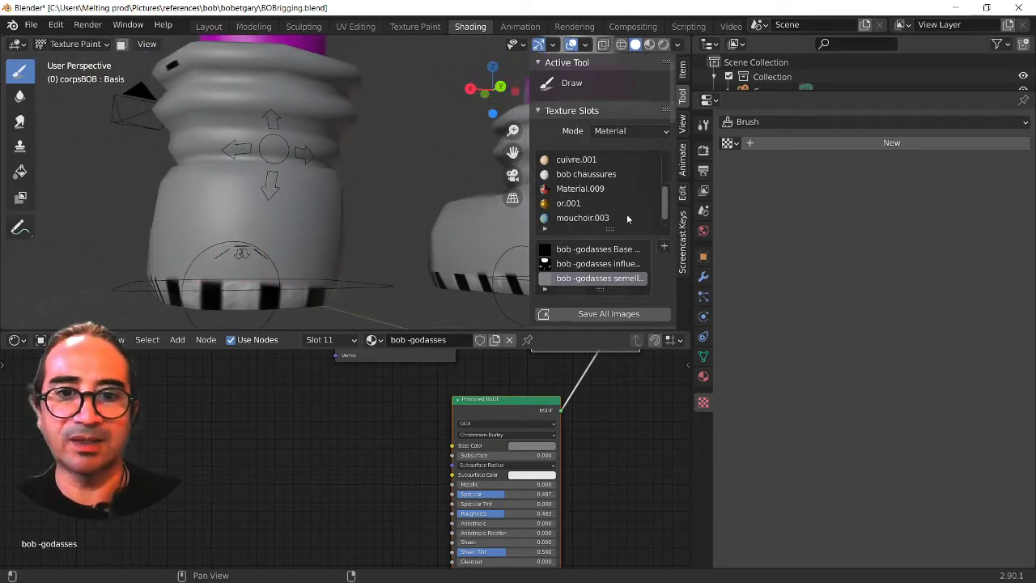
{"action": "scroll", "coordinate": [647, 266], "scroll_direction": "down", "scroll_amount": 10}
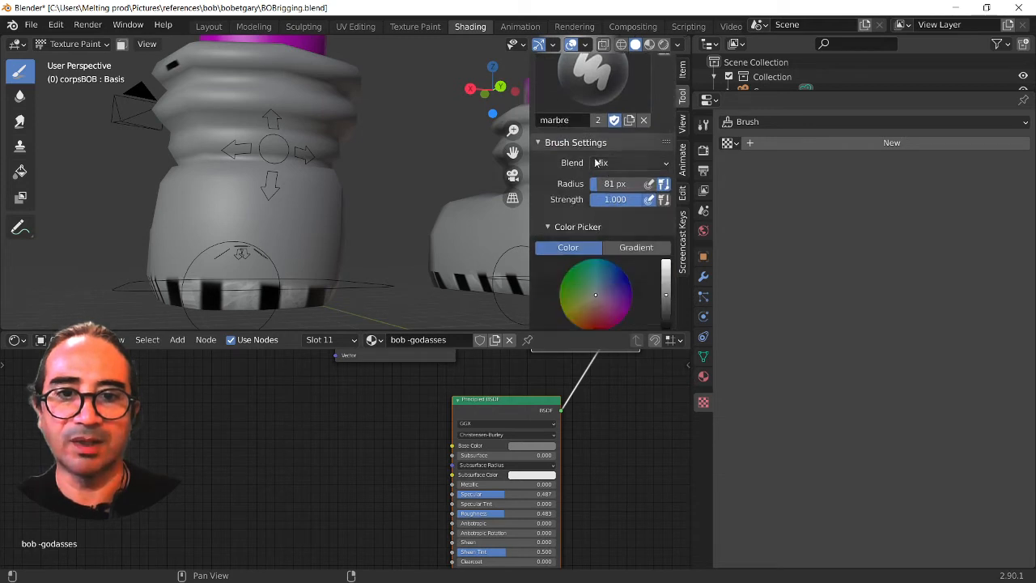
{"action": "scroll", "coordinate": [632, 264], "scroll_direction": "down", "scroll_amount": 3}
{"action": "left_click", "coordinate": [603, 257]}
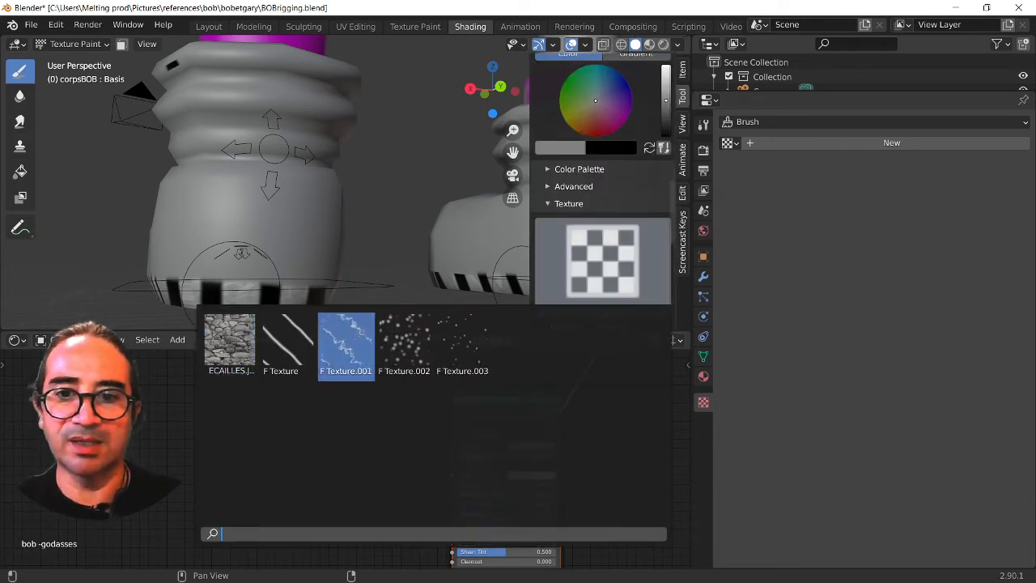
{"action": "left_click", "coordinate": [346, 347]}
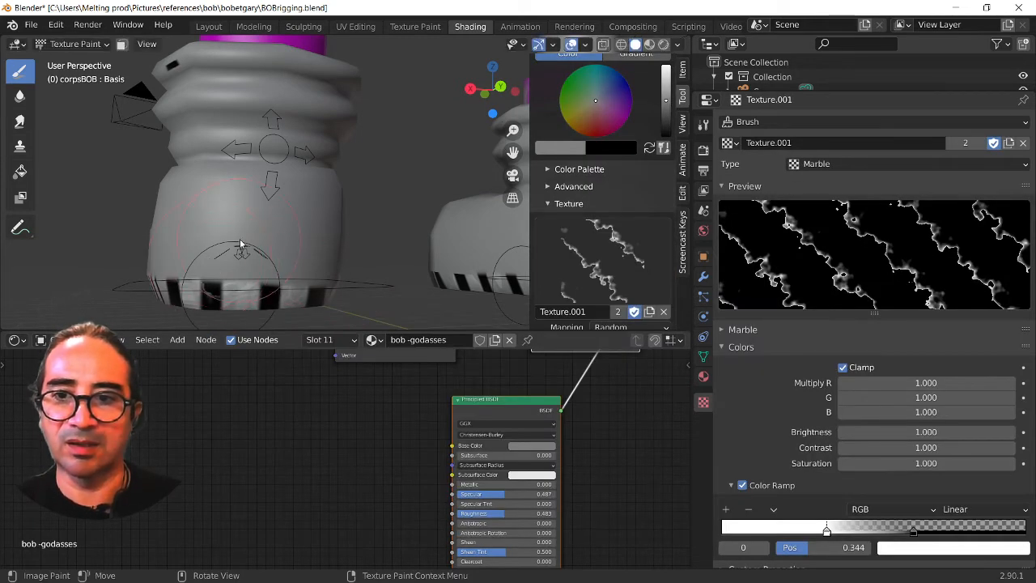
Paint the marble texture over the boot's heel and sample a lighter grey as the paint color.
{"action": "mouse_move", "coordinate": [361, 250]}
{"action": "left_mouse_down"}
{"action": "mouse_move", "coordinate": [303, 233]}
{"action": "mouse_move", "coordinate": [237, 293]}
{"action": "left_mouse_up"}
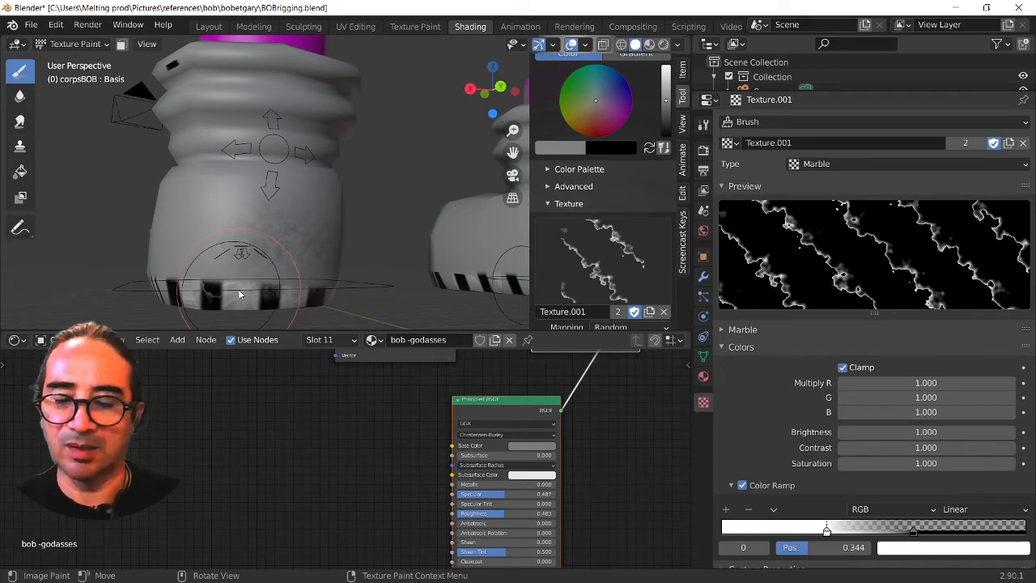
{"action": "key", "text": "s"}
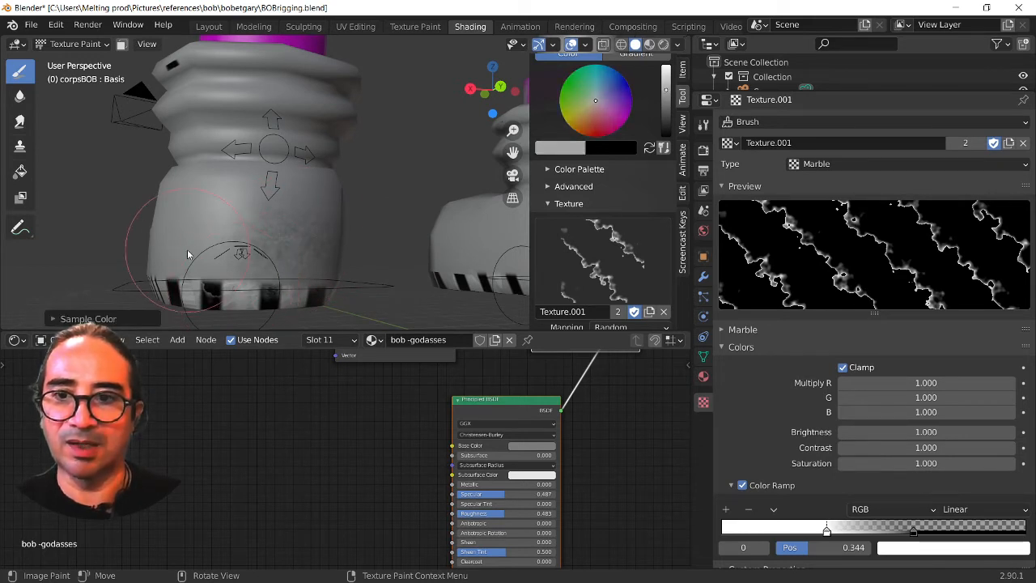
{"action": "key", "text": "ctrl+z"}
Refresh the display through Edit Mode, return to Texture Paint and continue painting the marble texture across the heel.
{"action": "left_click", "coordinate": [74, 44]}
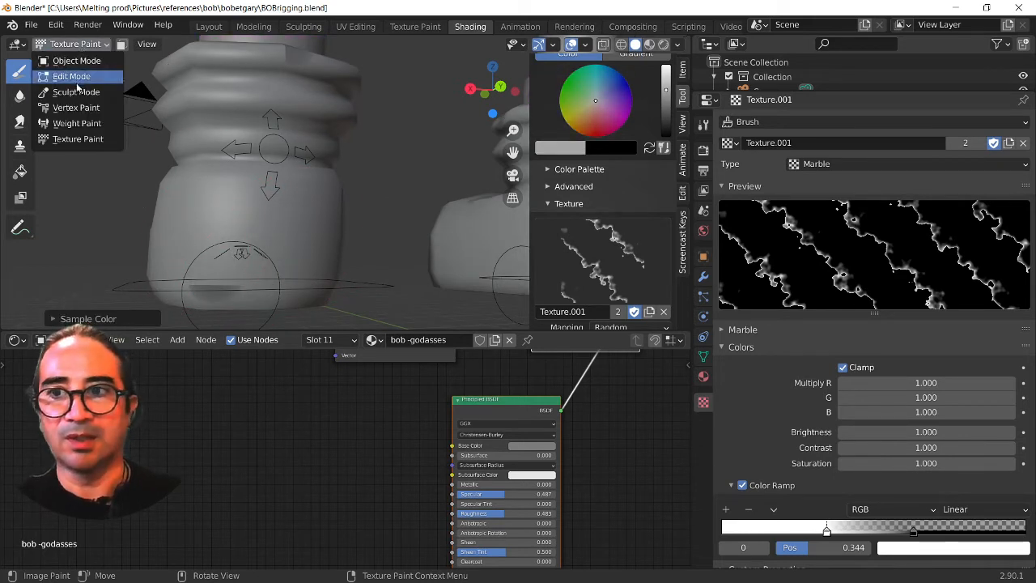
{"action": "left_click", "coordinate": [75, 77]}
{"action": "left_click", "coordinate": [72, 43]}
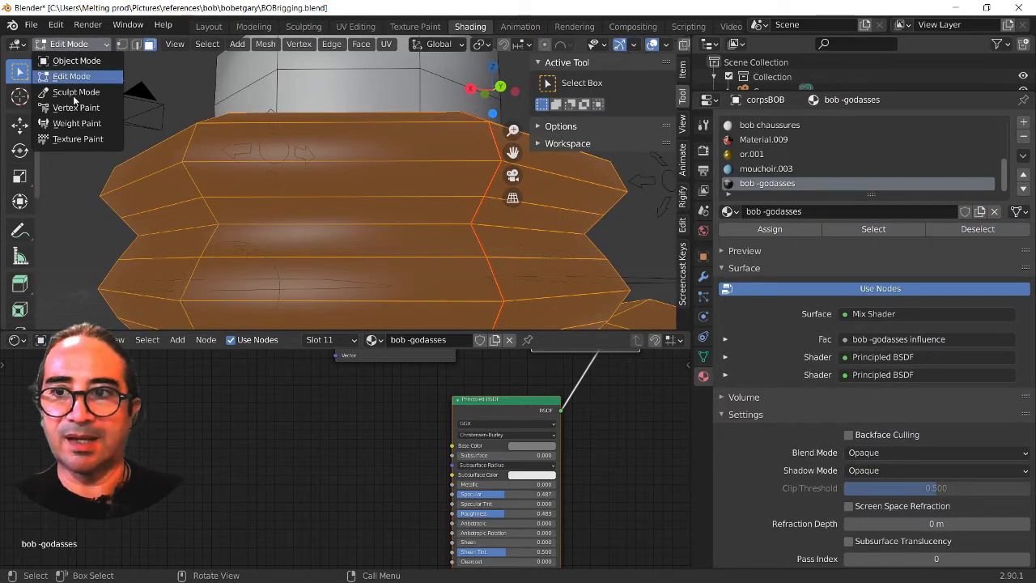
{"action": "left_click", "coordinate": [77, 140]}
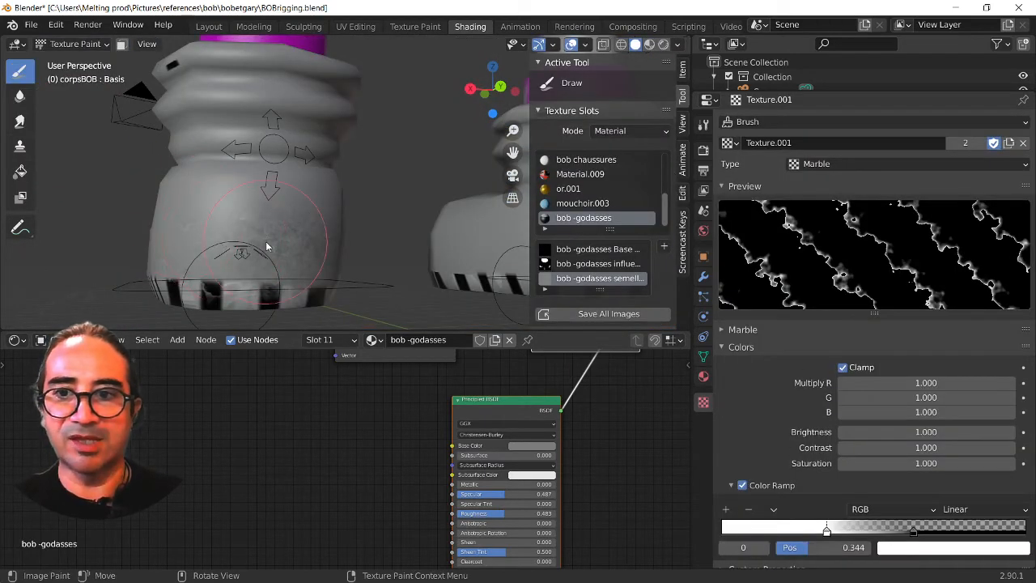
{"action": "left_click_drag", "start_coordinate": [301, 237], "coordinate": [193, 244]}
Display the boots in Material Preview and inspect their sides and soles.
{"action": "middle_click_drag", "start_coordinate": [294, 240], "coordinate": [389, 257]}
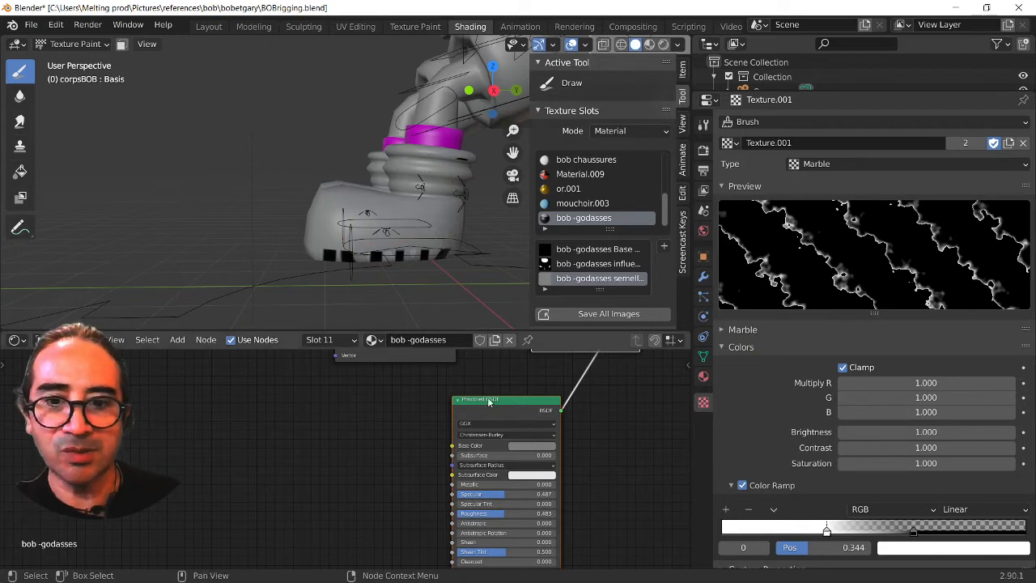
{"action": "left_click", "coordinate": [650, 45]}
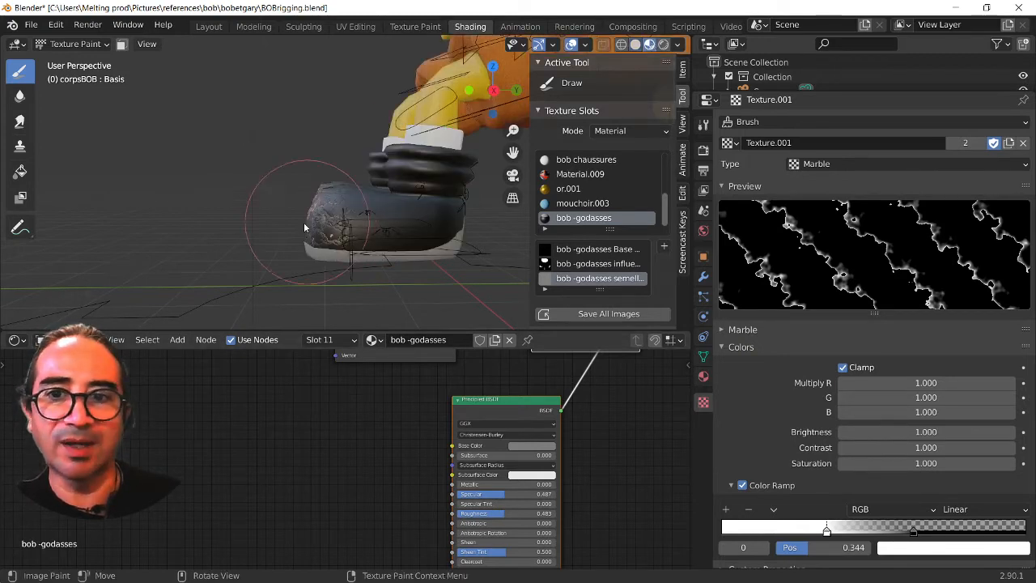
{"action": "mouse_move", "coordinate": [347, 196]}
{"action": "middle_mouse_down"}
{"action": "mouse_move", "coordinate": [401, 220]}
{"action": "mouse_move", "coordinate": [255, 210]}
{"action": "mouse_move", "coordinate": [257, 241]}
{"action": "mouse_move", "coordinate": [324, 250]}
{"action": "mouse_move", "coordinate": [300, 213]}
{"action": "mouse_move", "coordinate": [255, 205]}
{"action": "middle_mouse_up"}
Move the semelle Bump image texture and its Bump node down beside the soles' Principled BSDF, shifting the influence texture aside.
{"action": "scroll", "coordinate": [356, 484], "scroll_direction": "down", "scroll_amount": 6}
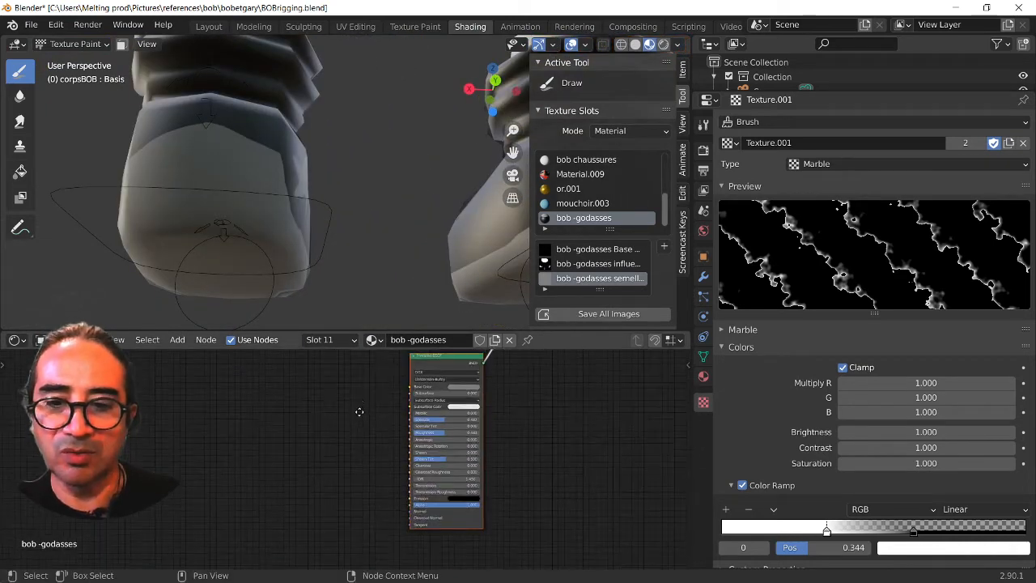
{"action": "scroll", "coordinate": [442, 485], "scroll_direction": "up", "scroll_amount": 4}
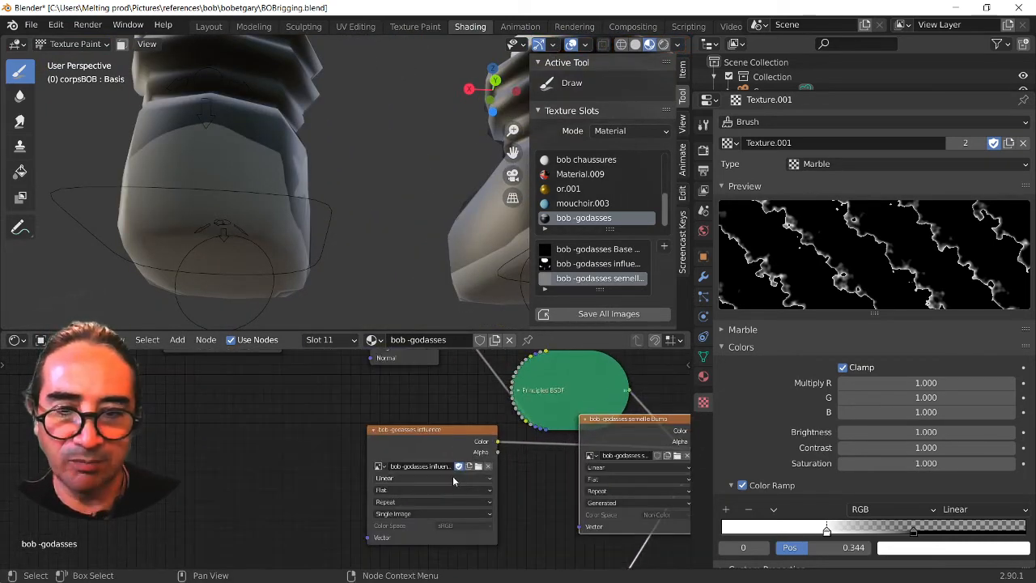
{"action": "left_click_drag", "start_coordinate": [469, 423], "coordinate": [380, 440]}
{"action": "middle_click_drag", "start_coordinate": [488, 417], "coordinate": [151, 401]}
{"action": "left_click_drag", "start_coordinate": [390, 399], "coordinate": [571, 545]}
{"action": "scroll", "coordinate": [567, 506], "scroll_direction": "down", "scroll_amount": 3}
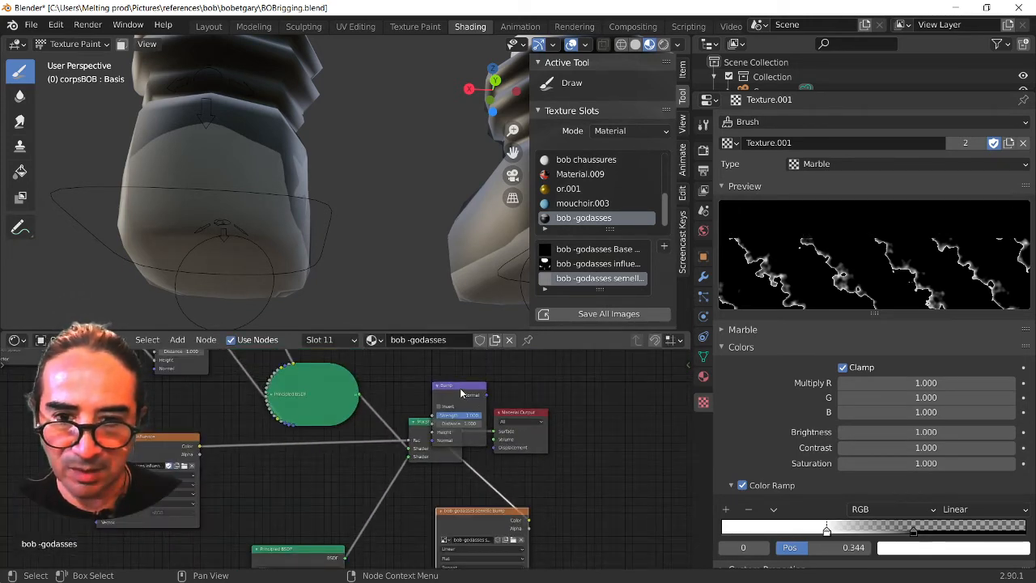
{"action": "left_click_drag", "start_coordinate": [460, 393], "coordinate": [587, 512]}
{"action": "middle_click_drag", "start_coordinate": [493, 511], "coordinate": [438, 410]}
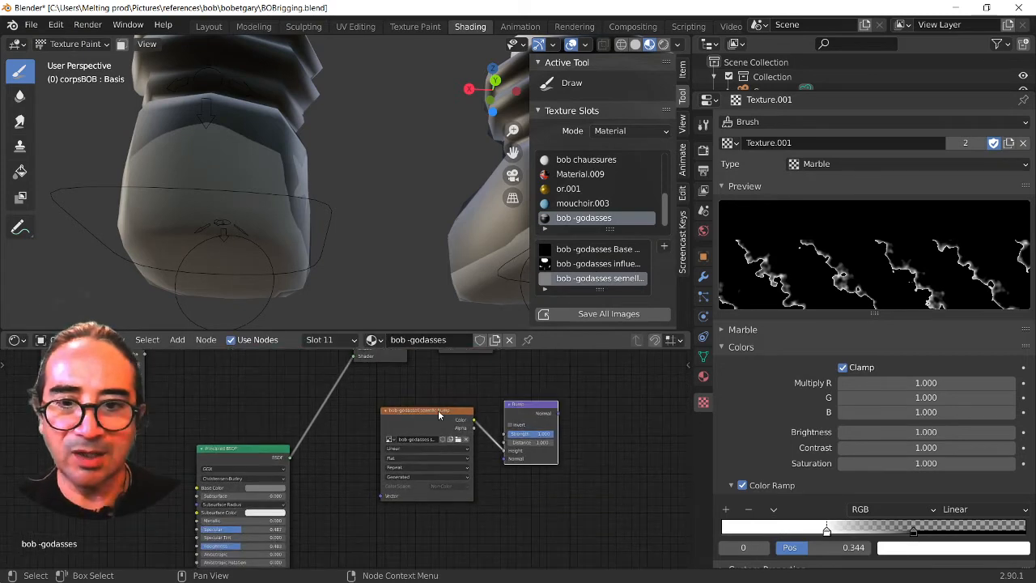
Move the semelle Bump image texture and its Bump node to the input side of the soles' Principled BSDF, level with its Normal input.
{"action": "left_click", "coordinate": [440, 412]}
{"action": "left_click", "coordinate": [537, 407], "text": "shift"}
{"action": "key", "text": "g"}
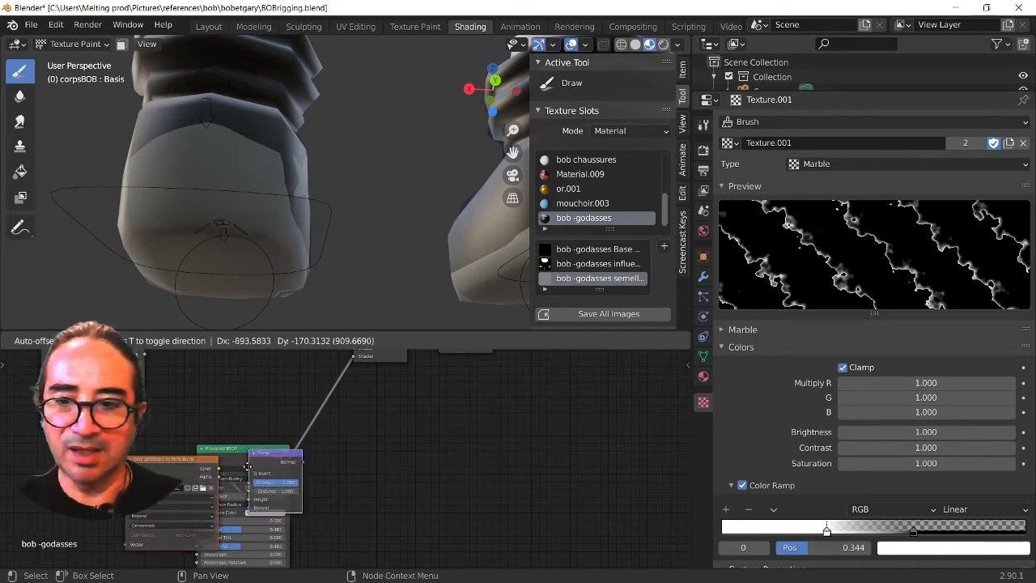
{"action": "left_click", "coordinate": [113, 506]}
{"action": "middle_click_drag", "start_coordinate": [343, 463], "coordinate": [380, 396]}
{"action": "middle_click_drag", "start_coordinate": [277, 458], "coordinate": [400, 402]}
{"action": "key", "text": "g"}
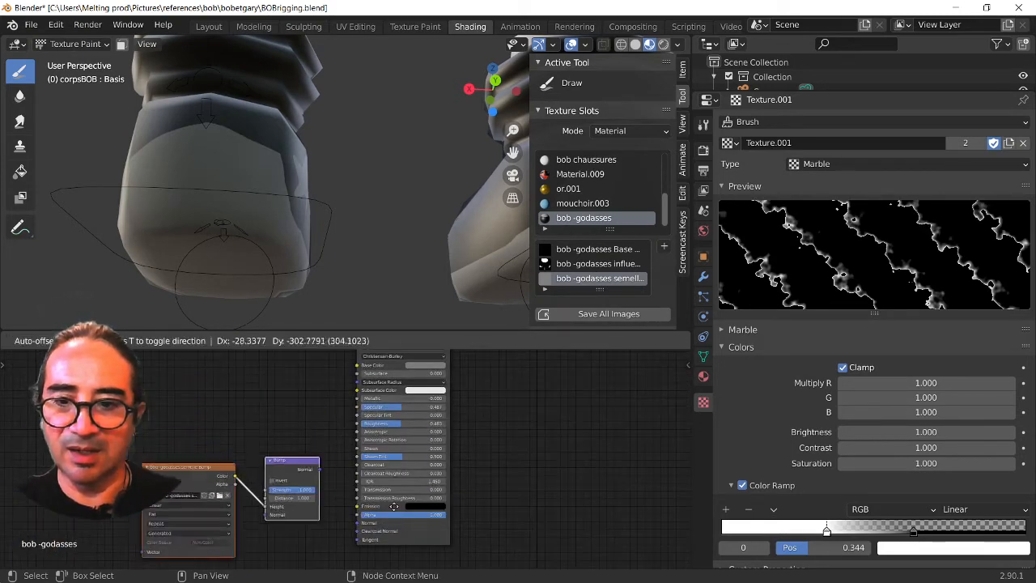
{"action": "left_click", "coordinate": [393, 506]}
{"action": "scroll", "coordinate": [381, 486], "scroll_direction": "up", "scroll_amount": 1}
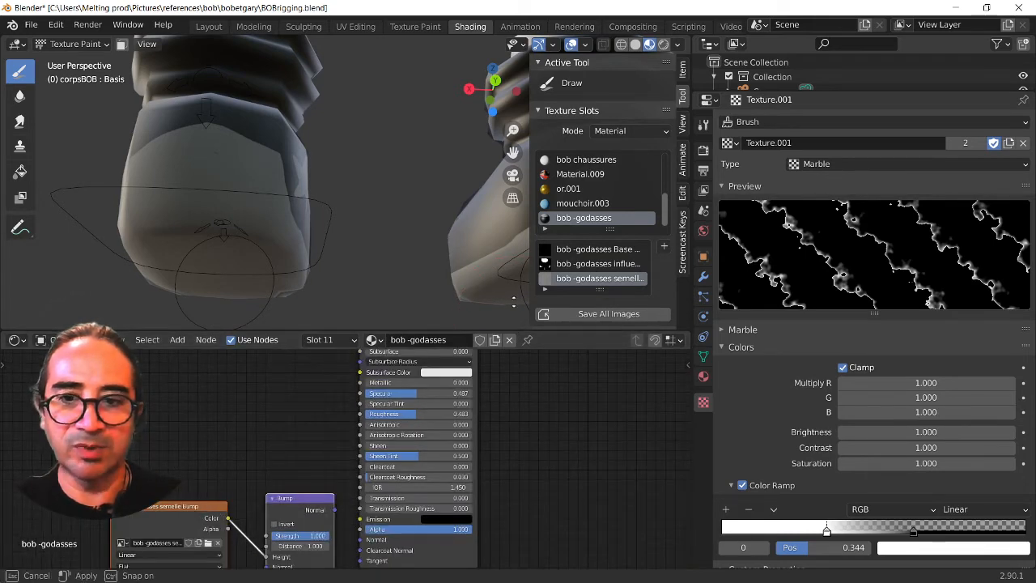
Set the Bump node's strength to 0.380 and connect its Normal output to the Normal input of the soles' Principled BSDF.
{"action": "left_click_drag", "start_coordinate": [514, 326], "coordinate": [514, 257]}
{"action": "scroll", "coordinate": [479, 473], "scroll_direction": "up", "scroll_amount": 2}
{"action": "middle_click_drag", "start_coordinate": [221, 486], "coordinate": [286, 348]}
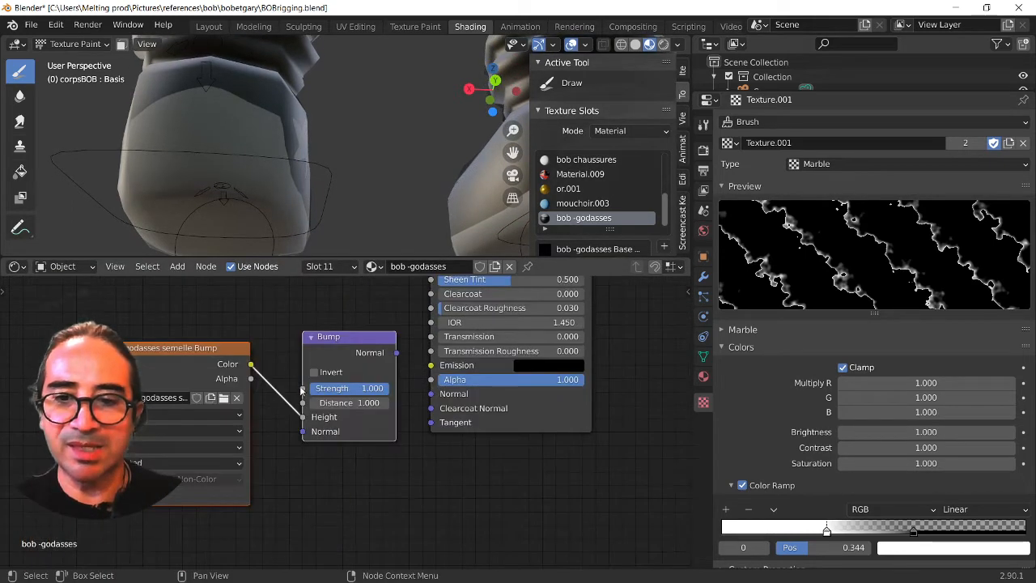
{"action": "scroll", "coordinate": [330, 420], "scroll_direction": "up", "scroll_amount": 4}
{"action": "middle_click_drag", "start_coordinate": [303, 389], "coordinate": [340, 397]}
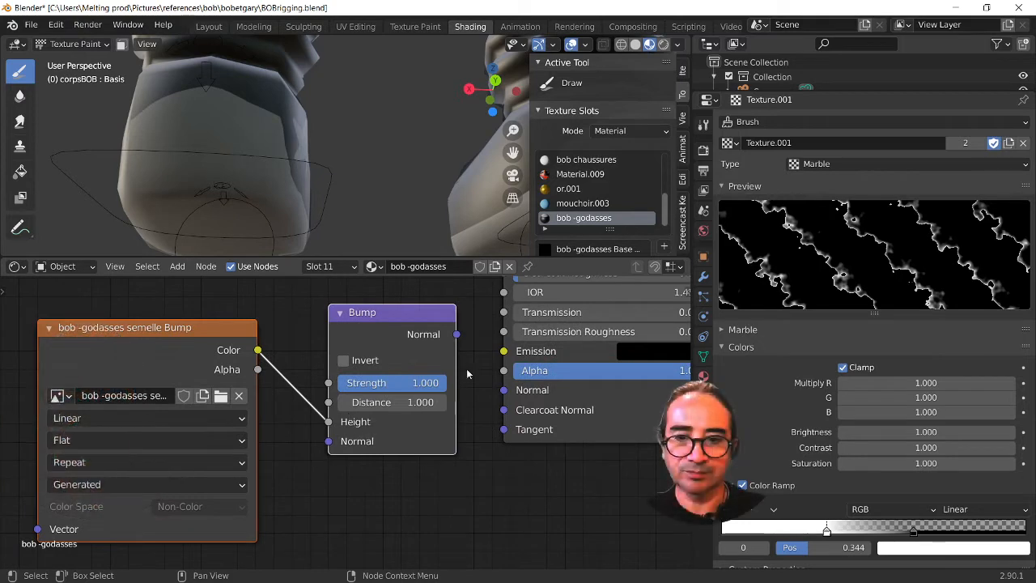
{"action": "left_click_drag", "start_coordinate": [426, 382], "coordinate": [378, 383]}
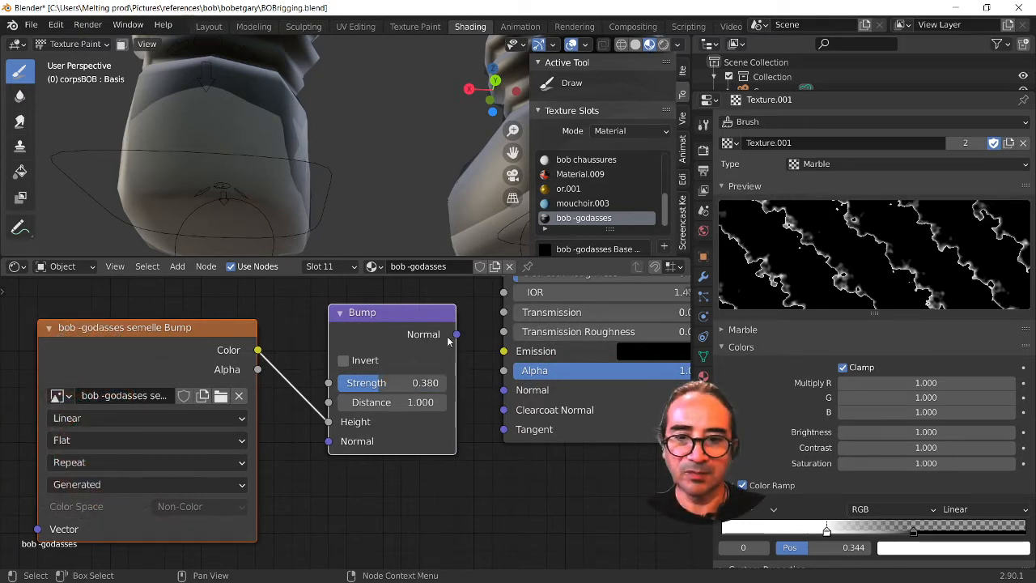
{"action": "left_click_drag", "start_coordinate": [455, 338], "coordinate": [504, 389]}
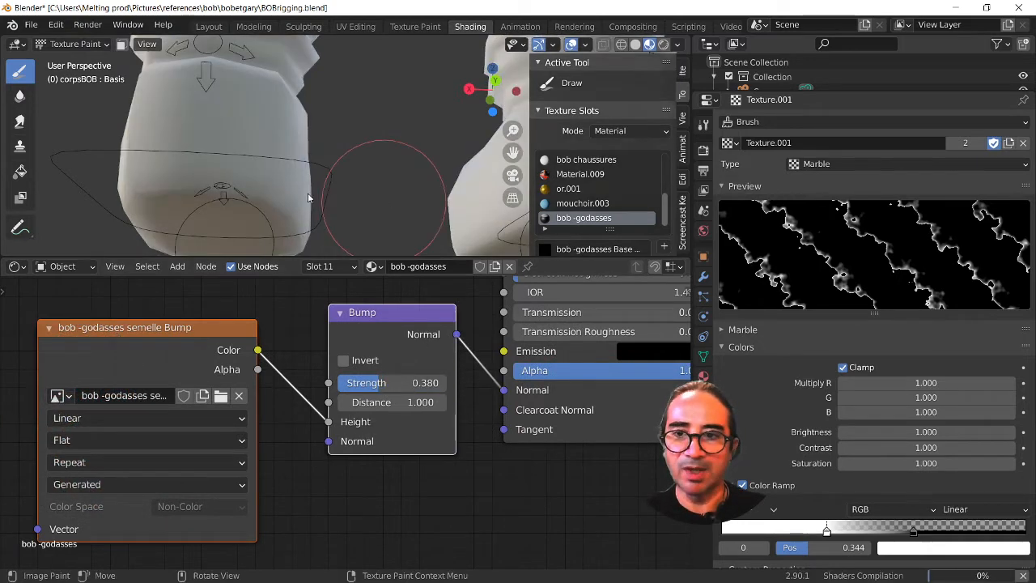
{"action": "middle_click_drag", "start_coordinate": [307, 193], "coordinate": [282, 164]}
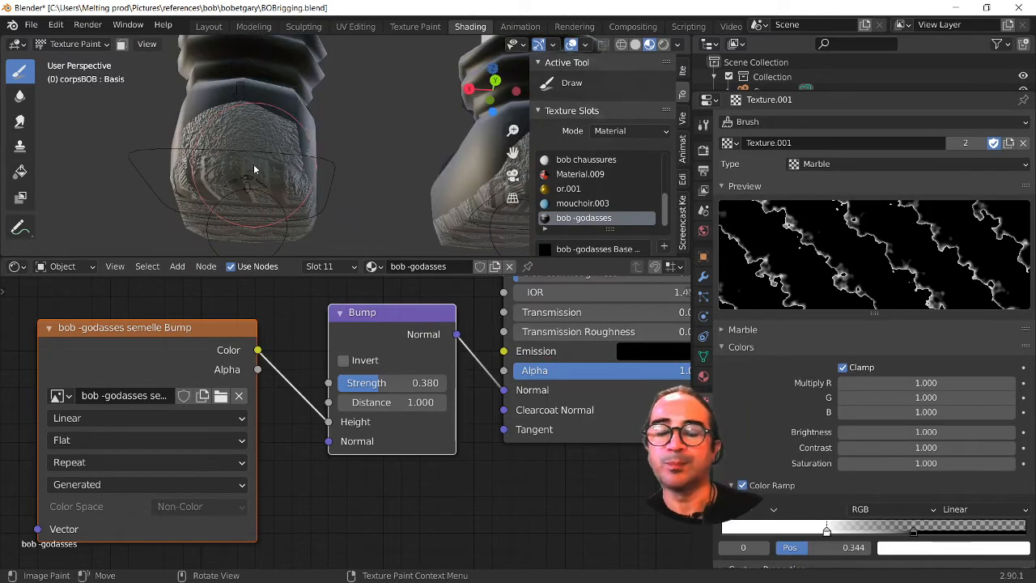
{"action": "mouse_move", "coordinate": [256, 167]}
{"action": "middle_mouse_down"}
{"action": "mouse_move", "coordinate": [327, 194]}
{"action": "mouse_move", "coordinate": [535, 204]}
{"action": "mouse_move", "coordinate": [627, 232]}
{"action": "mouse_move", "coordinate": [371, 214]}
{"action": "middle_mouse_up"}
{"action": "scroll", "coordinate": [357, 295], "scroll_direction": "down", "scroll_amount": 4}
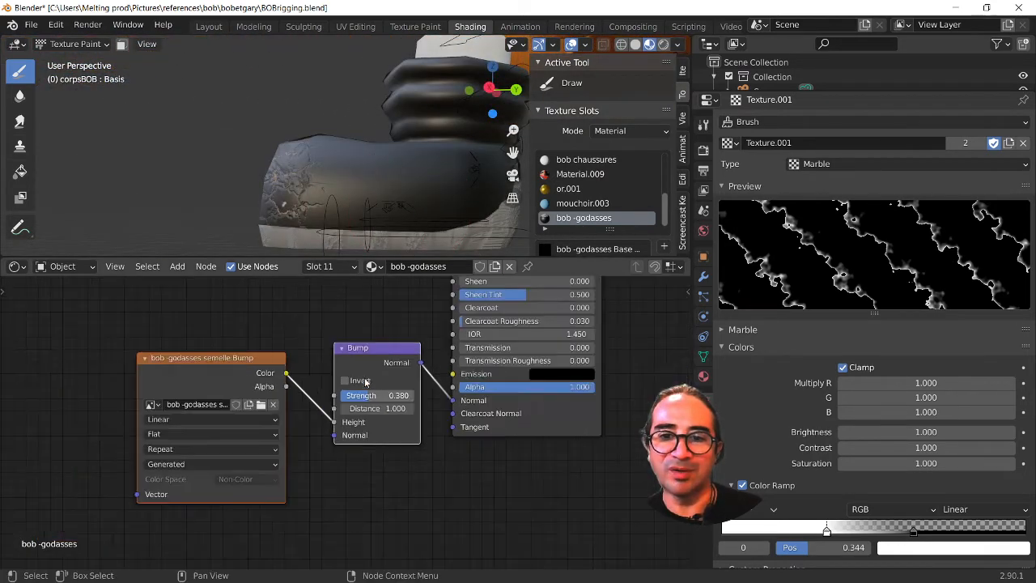
{"action": "middle_click_drag", "start_coordinate": [408, 186], "coordinate": [516, 230]}
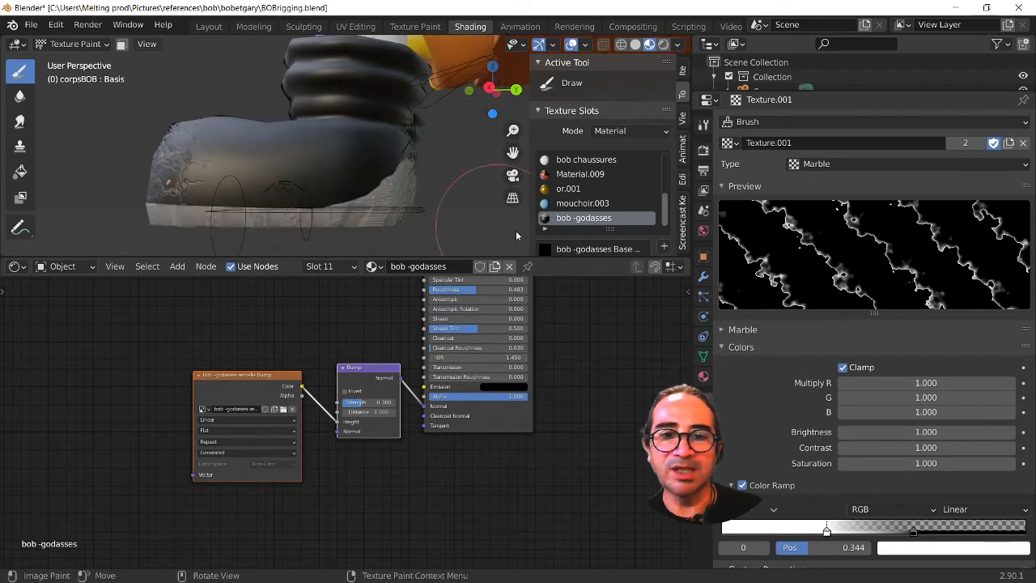
Make the bob -godasses influence texture the paint target, switch to Solid shading and shrink the brush for fine strokes.
{"action": "left_click_drag", "start_coordinate": [613, 253], "coordinate": [613, 361]}
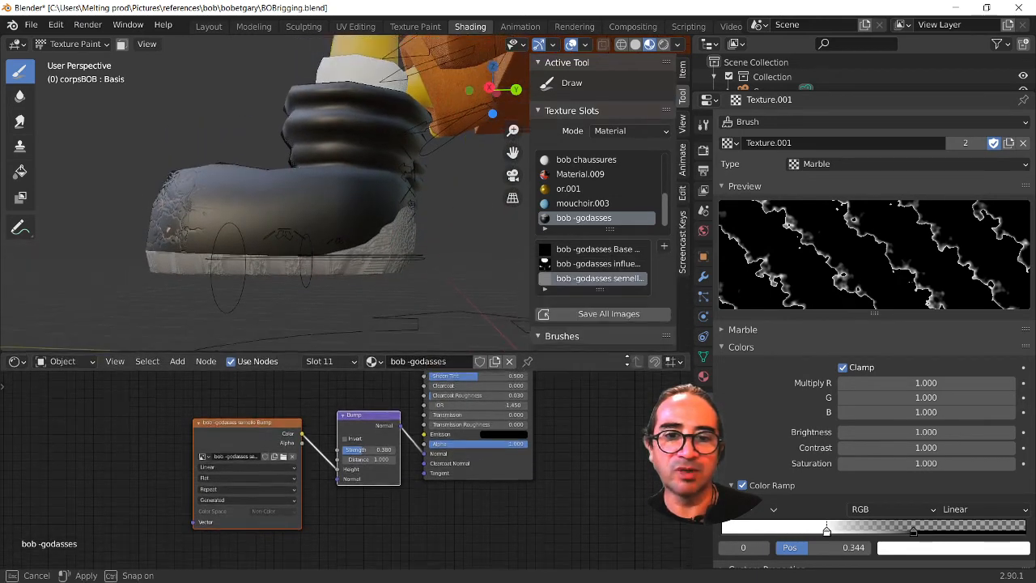
{"action": "left_click", "coordinate": [608, 269]}
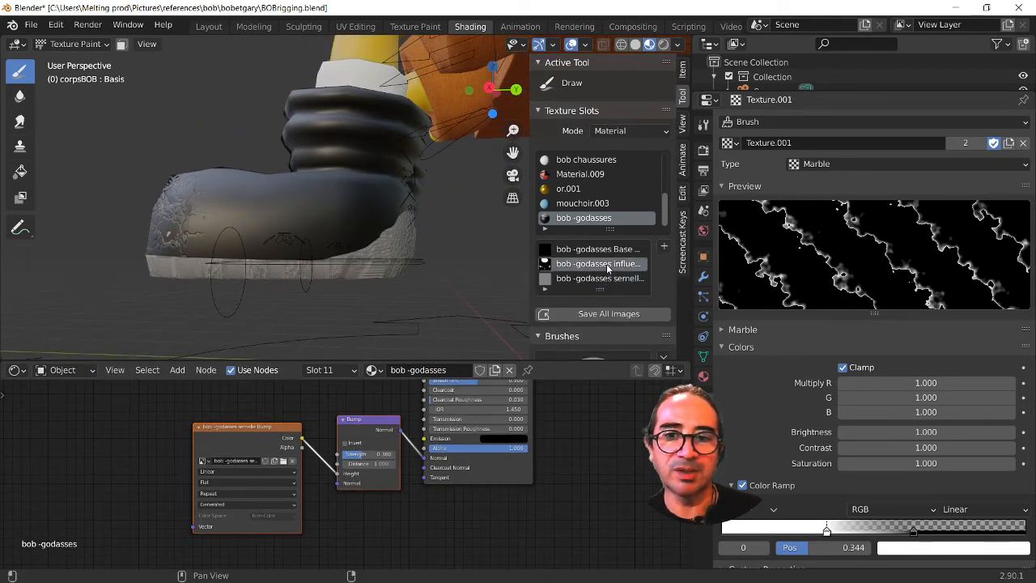
{"action": "left_click", "coordinate": [74, 44]}
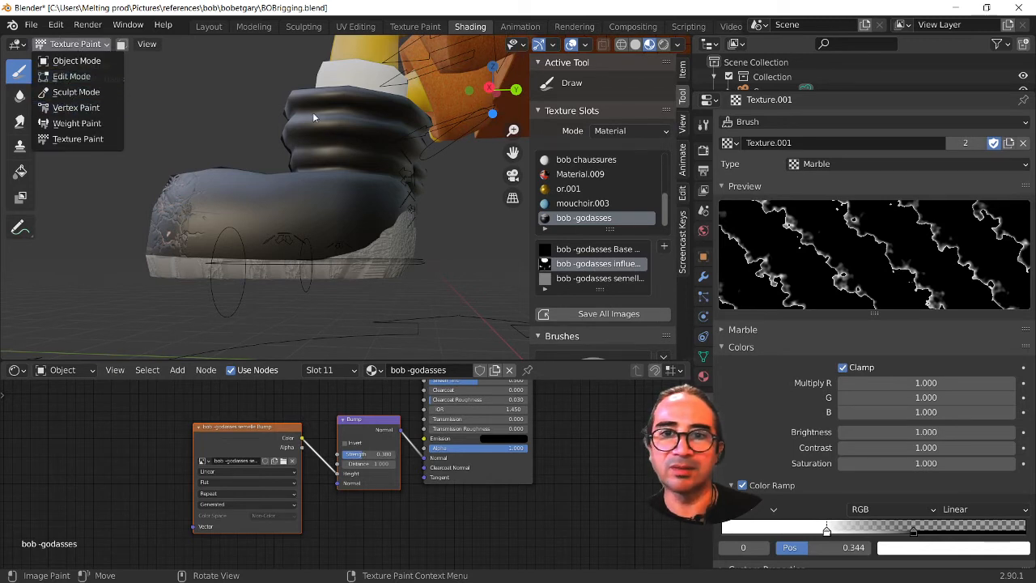
{"action": "left_click", "coordinate": [635, 44]}
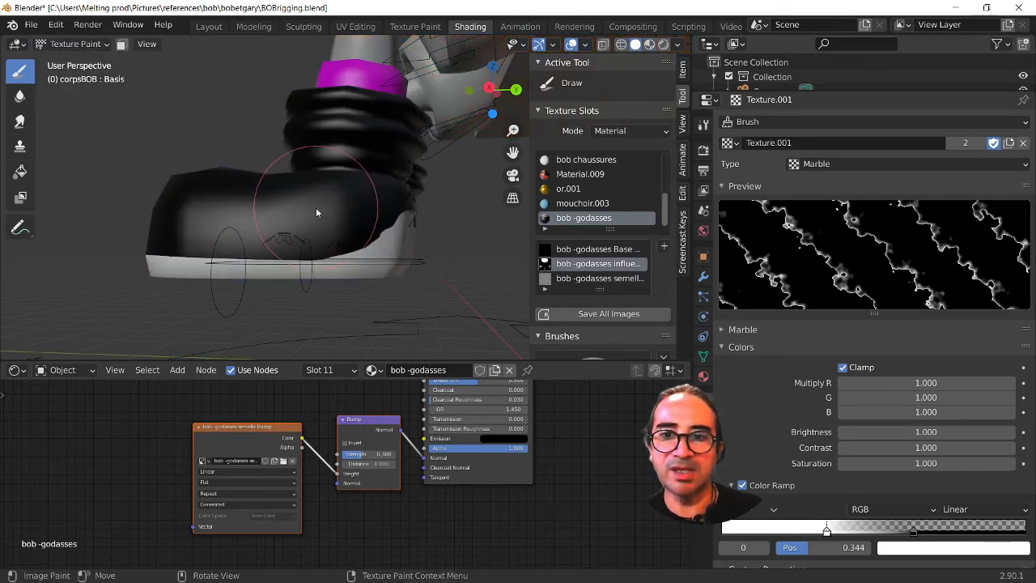
{"action": "key", "text": "f"}
{"action": "left_click", "coordinate": [287, 252]}
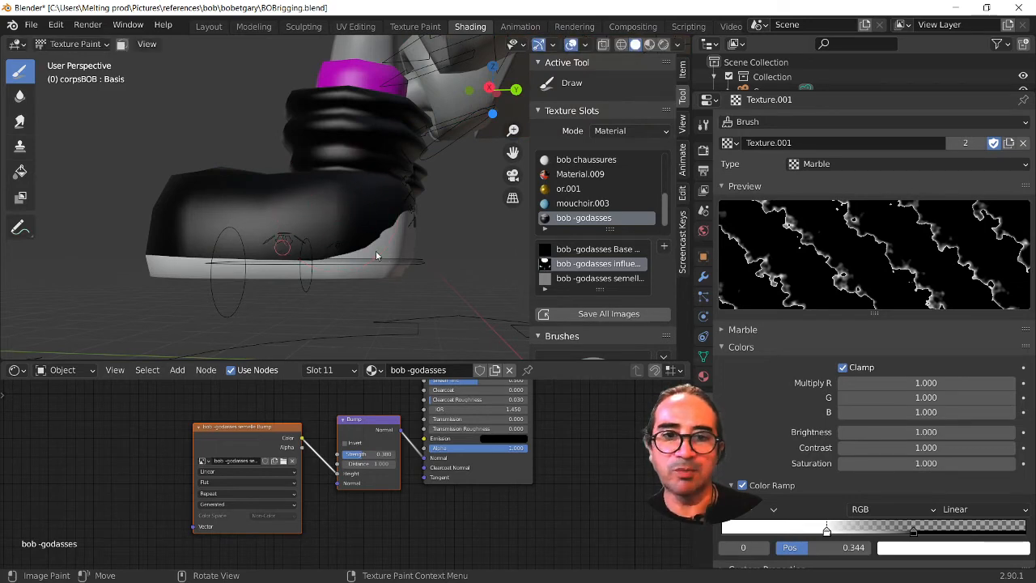
Choose the BrushSUPE... brush and remove its marble texture, Texture.001.
{"action": "scroll", "coordinate": [651, 308], "scroll_direction": "down", "scroll_amount": 6}
{"action": "left_click", "coordinate": [600, 191]}
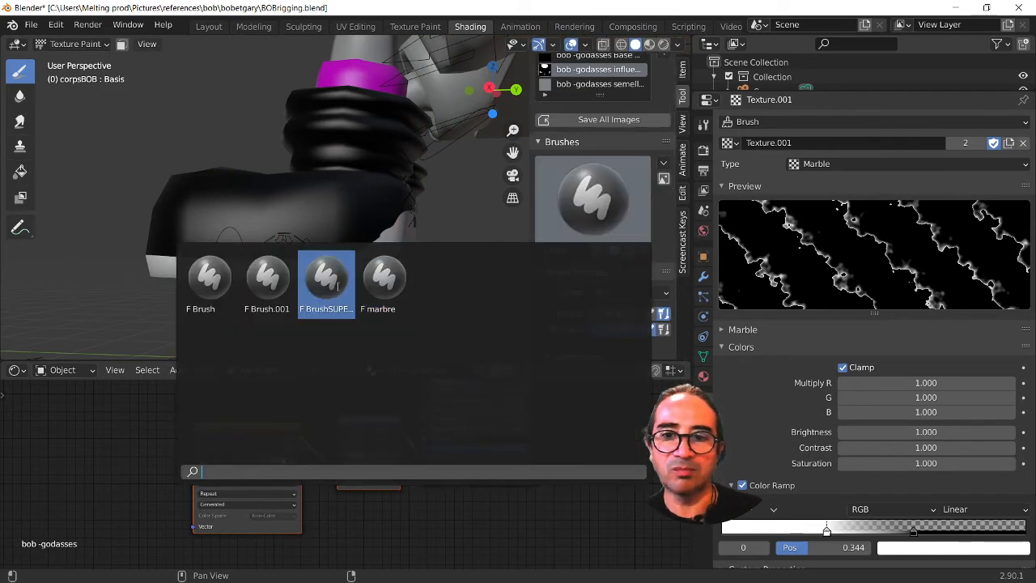
{"action": "left_click", "coordinate": [329, 280]}
{"action": "scroll", "coordinate": [582, 218], "scroll_direction": "down", "scroll_amount": 5}
{"action": "scroll", "coordinate": [602, 305], "scroll_direction": "down", "scroll_amount": 5}
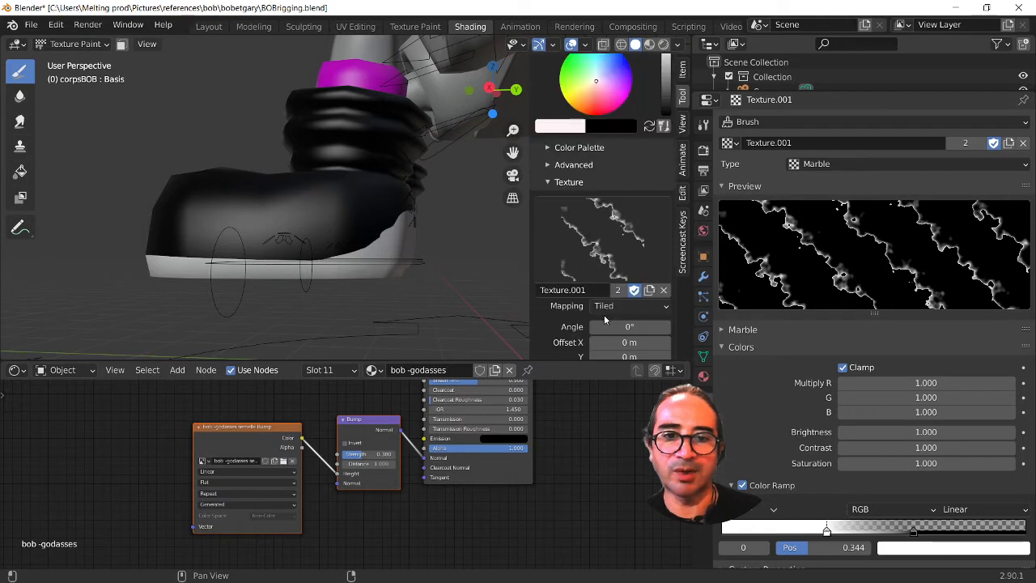
{"action": "left_click", "coordinate": [603, 243]}
{"action": "left_click", "coordinate": [346, 324]}
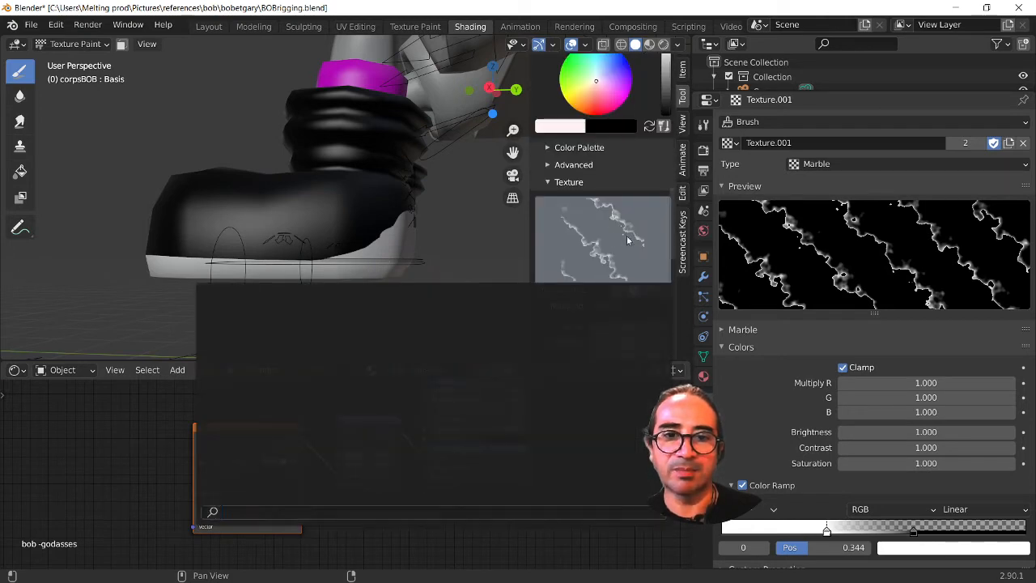
{"action": "left_click", "coordinate": [662, 290]}
Paint a filled five-pointed star in the light color on the side of the boot near the heel.
{"action": "scroll", "coordinate": [483, 271], "scroll_direction": "up", "scroll_amount": 6}
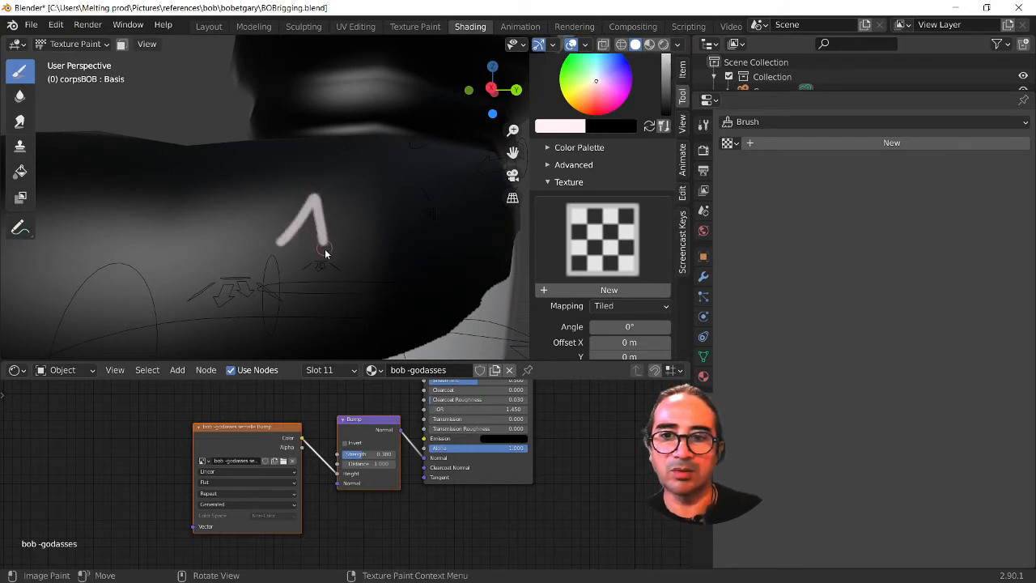
{"action": "left_click_drag", "start_coordinate": [387, 254], "coordinate": [328, 285]}
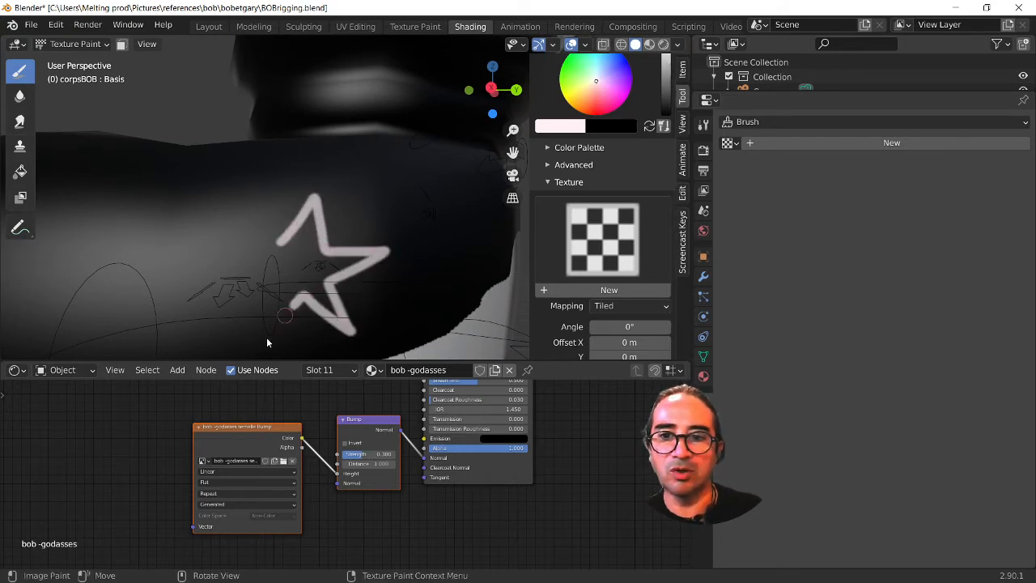
{"action": "left_click_drag", "start_coordinate": [267, 342], "coordinate": [269, 293]}
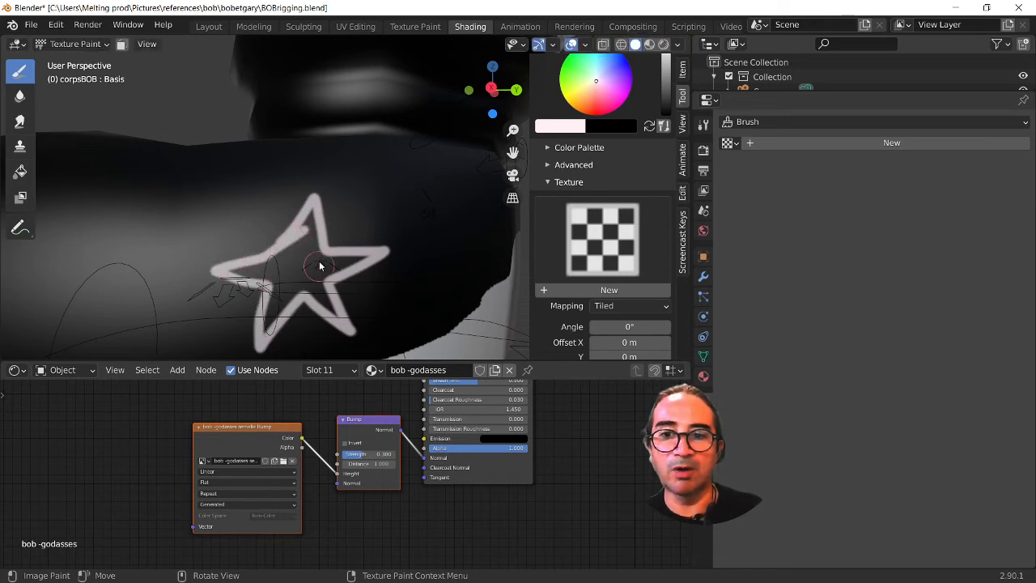
{"action": "mouse_move", "coordinate": [312, 226]}
{"action": "left_mouse_down"}
{"action": "mouse_move", "coordinate": [293, 274]}
{"action": "mouse_move", "coordinate": [333, 266]}
{"action": "left_mouse_up"}
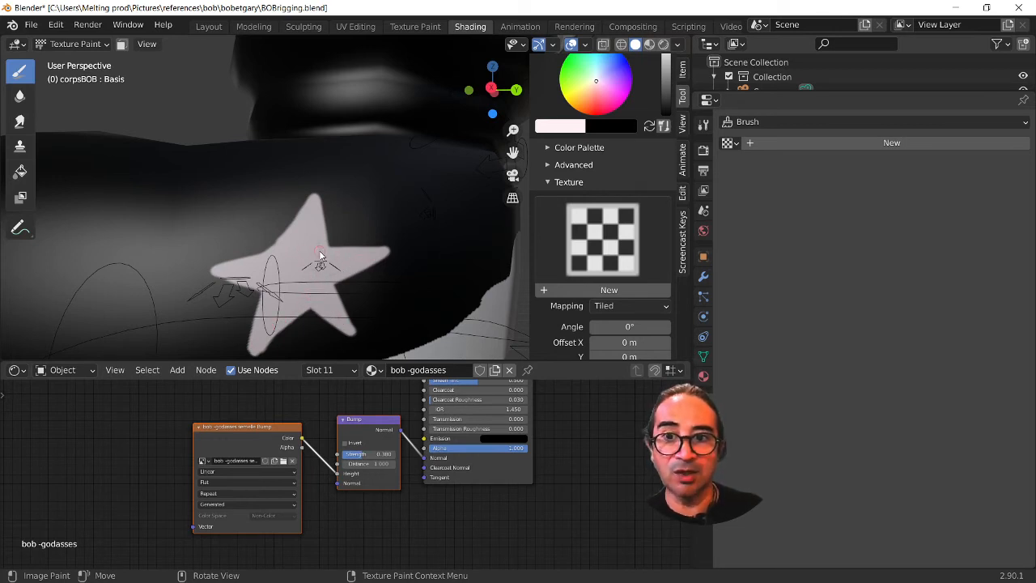
{"action": "scroll", "coordinate": [259, 272], "scroll_direction": "down", "scroll_amount": 5}
{"action": "mouse_move", "coordinate": [289, 301]}
{"action": "middle_mouse_down"}
{"action": "mouse_move", "coordinate": [294, 284]}
{"action": "mouse_move", "coordinate": [442, 306]}
{"action": "mouse_move", "coordinate": [342, 295]}
{"action": "middle_mouse_up"}
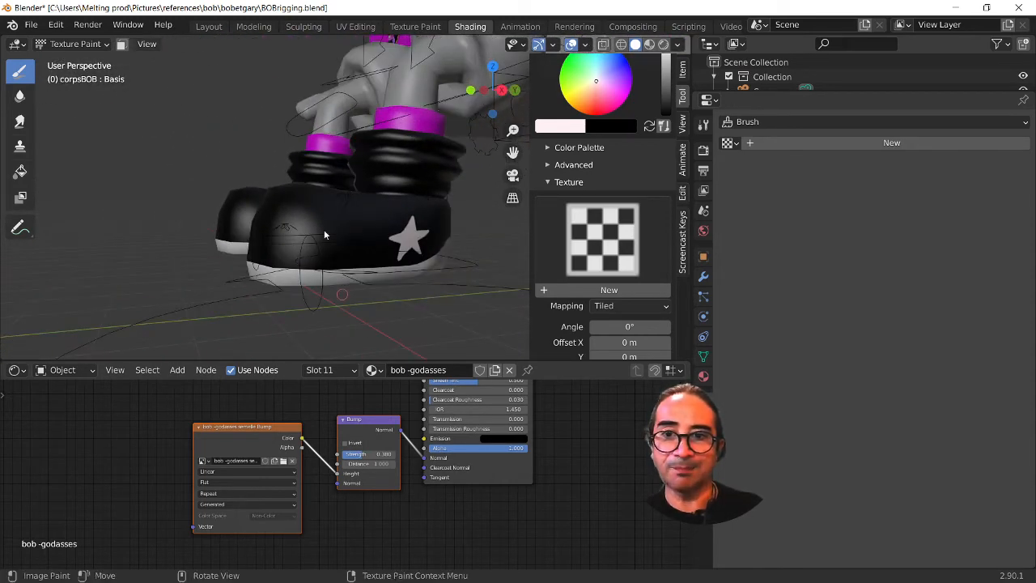
Display the boots in Material Preview and examine the star, soles and toe caps from several sides.
{"action": "left_click", "coordinate": [649, 44]}
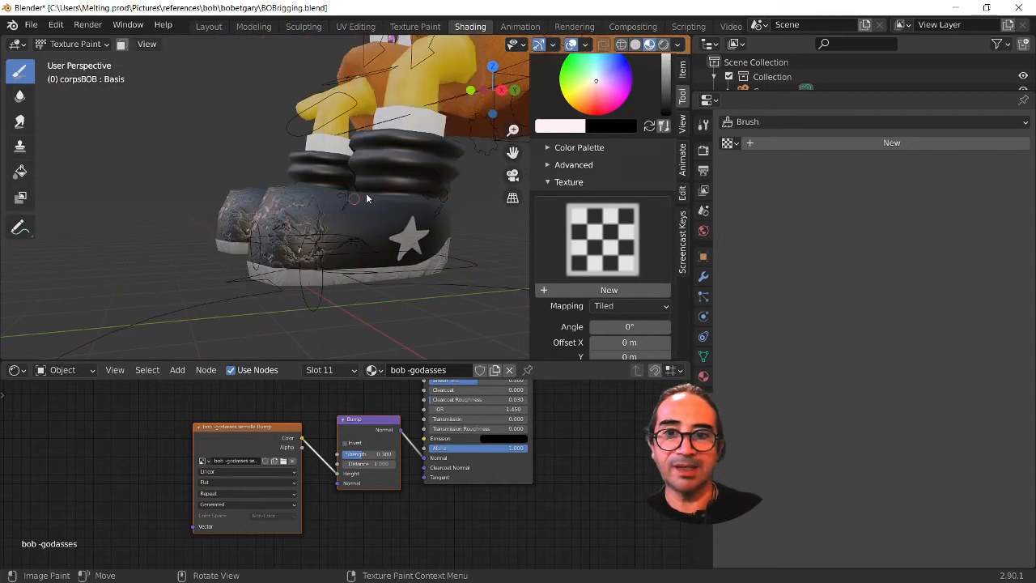
{"action": "scroll", "coordinate": [361, 268], "scroll_direction": "up", "scroll_amount": 5}
{"action": "middle_click_drag", "start_coordinate": [360, 268], "coordinate": [171, 170]}
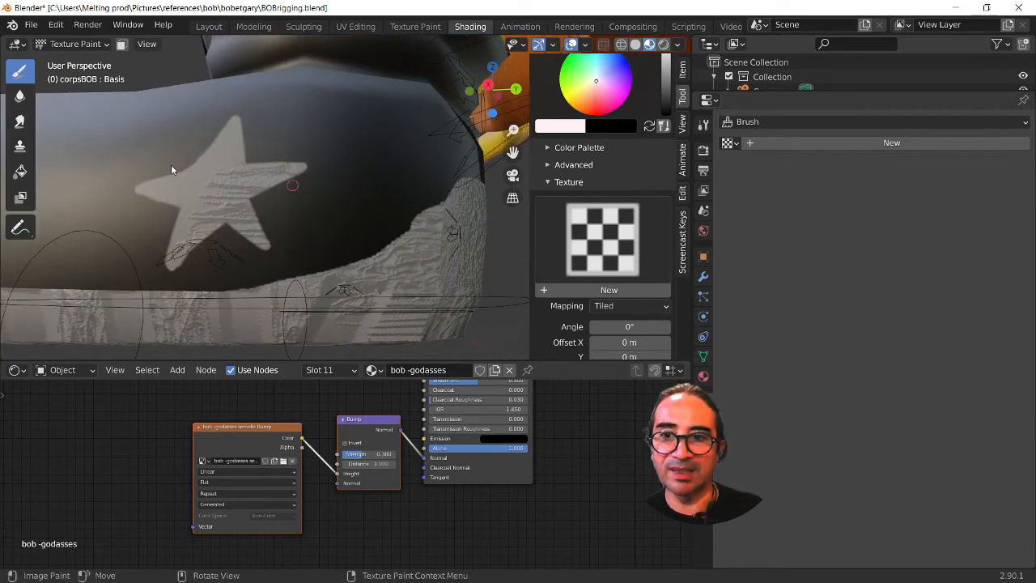
{"action": "scroll", "coordinate": [359, 243], "scroll_direction": "down", "scroll_amount": 5}
{"action": "middle_click_drag", "start_coordinate": [359, 243], "coordinate": [505, 273]}
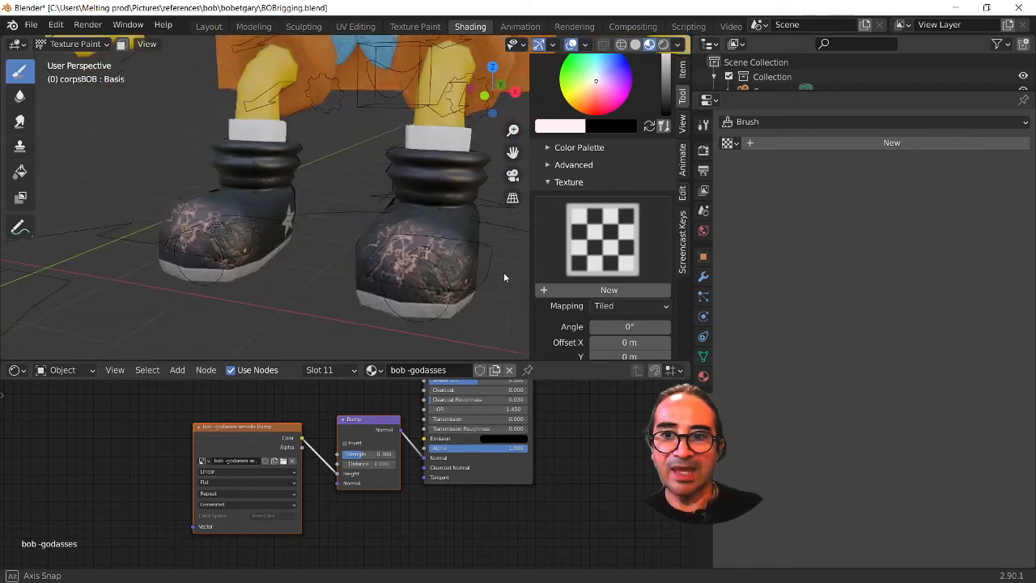
{"action": "scroll", "coordinate": [400, 259], "scroll_direction": "down", "scroll_amount": 3}
{"action": "middle_click_drag", "start_coordinate": [400, 258], "coordinate": [282, 260]}
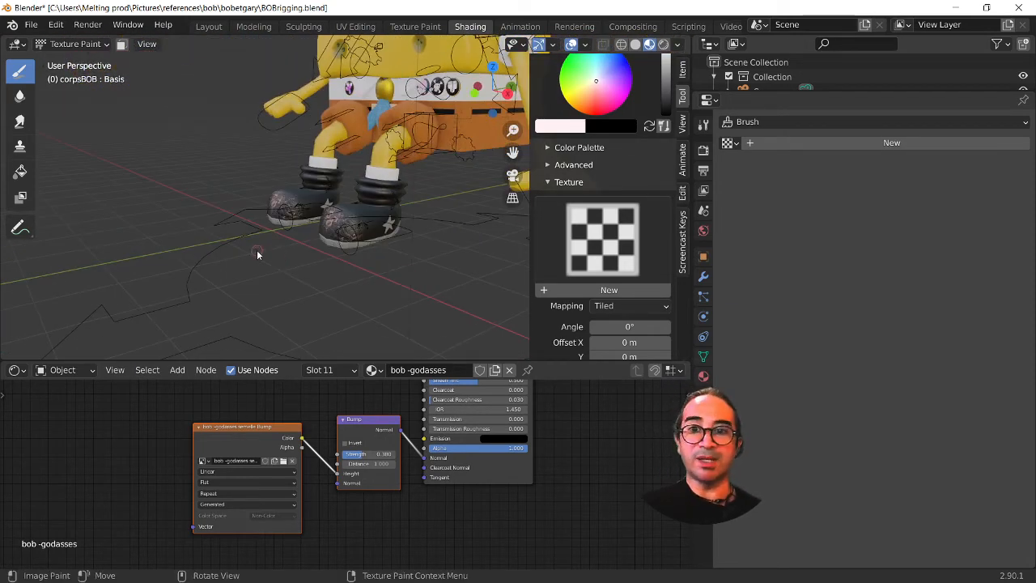
{"action": "scroll", "coordinate": [283, 232], "scroll_direction": "up", "scroll_amount": 5}
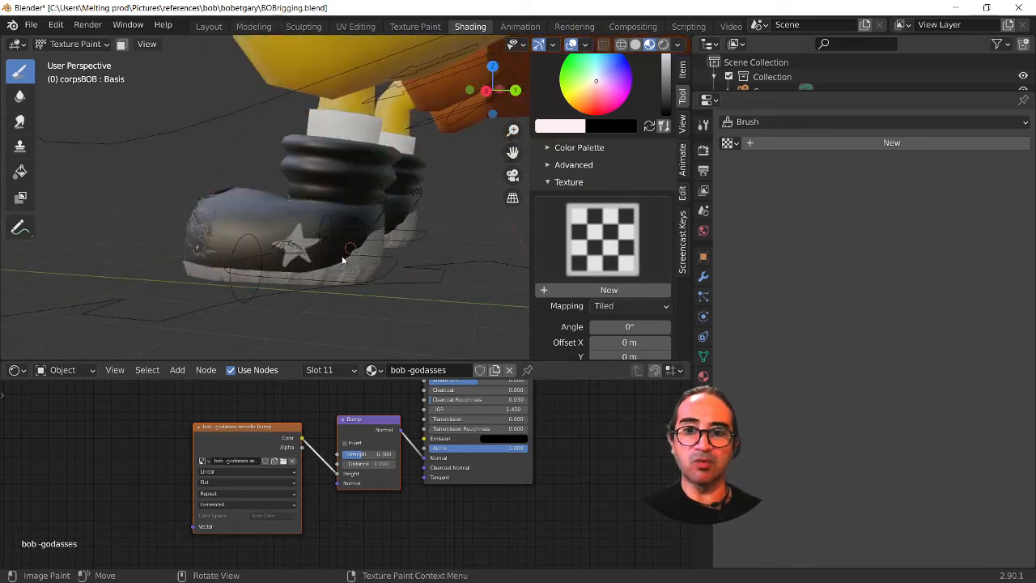
{"action": "middle_click_drag", "start_coordinate": [328, 281], "coordinate": [225, 246]}
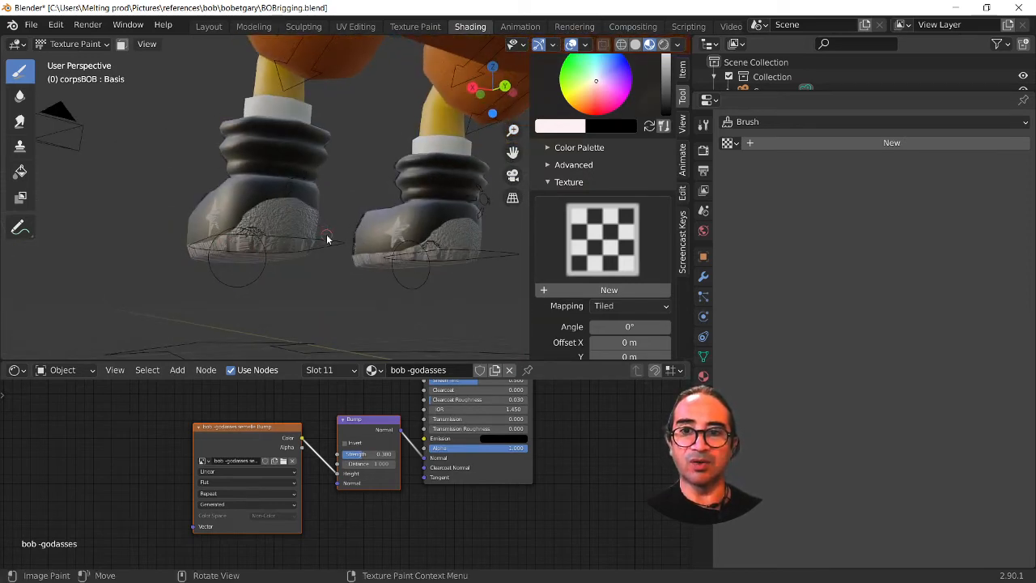
{"action": "middle_click_drag", "start_coordinate": [328, 238], "coordinate": [455, 259]}
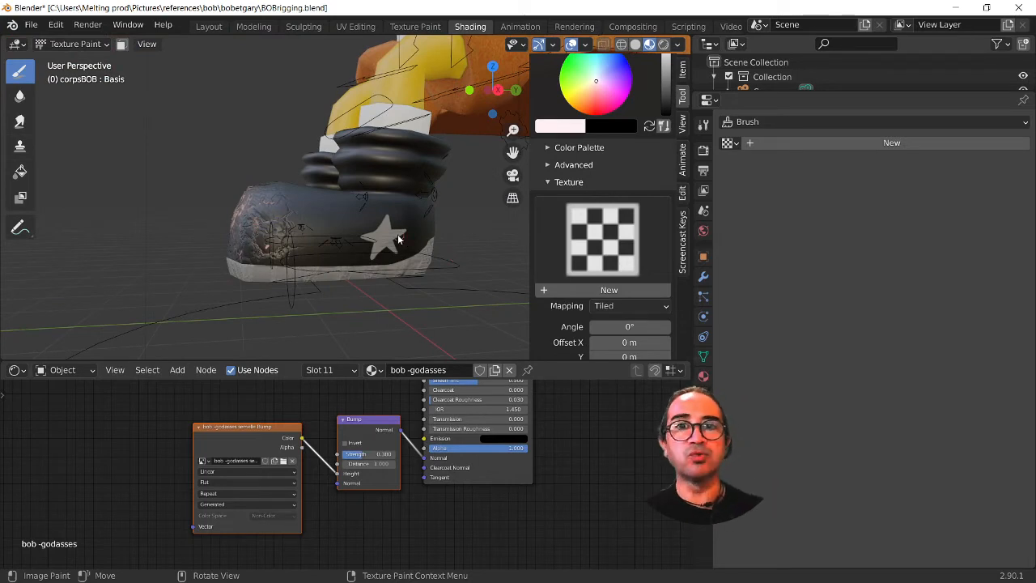
{"action": "scroll", "coordinate": [397, 239], "scroll_direction": "down", "scroll_amount": 5}
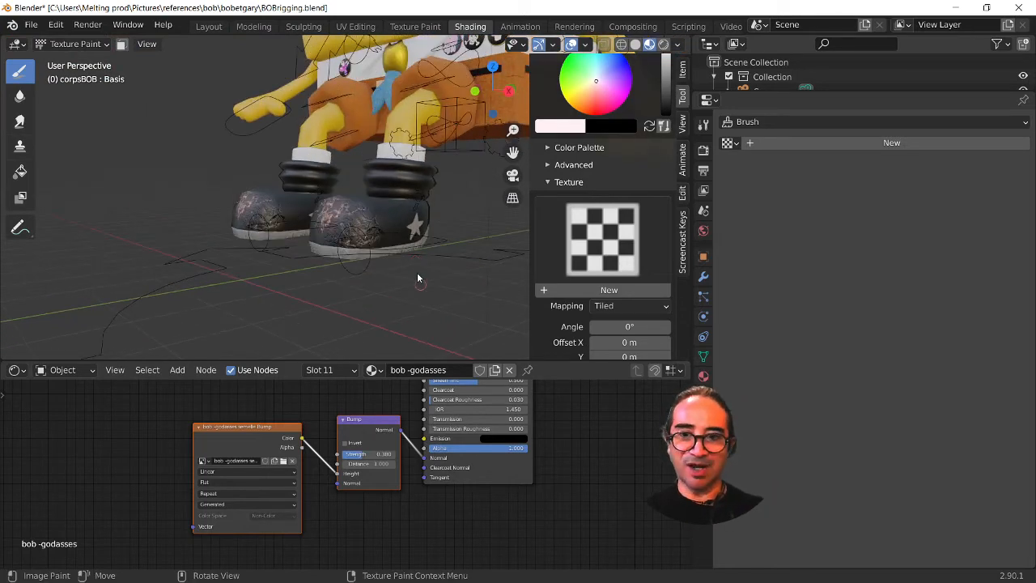
Maximize the 3D viewport and examine the finished boots on the whole character.
{"action": "key", "text": "ctrl+space"}
{"action": "scroll", "coordinate": [549, 284], "scroll_direction": "down", "scroll_amount": 2}
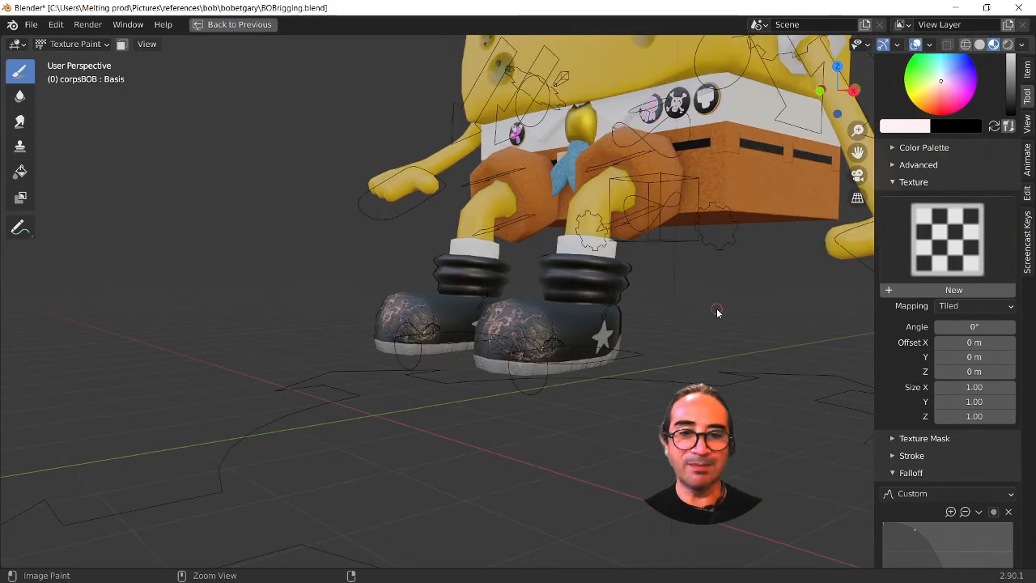
{"action": "key", "text": "ctrl+space"}
{"action": "mouse_move", "coordinate": [803, 101]}
{"action": "left_mouse_down"}
{"action": "mouse_move", "coordinate": [810, 128]}
{"action": "mouse_move", "coordinate": [778, 275]}
{"action": "left_mouse_up"}
{"action": "scroll", "coordinate": [396, 264], "scroll_direction": "down", "scroll_amount": 4}
{"action": "key", "text": "ctrl+space"}
{"action": "scroll", "coordinate": [424, 287], "scroll_direction": "up", "scroll_amount": 3}
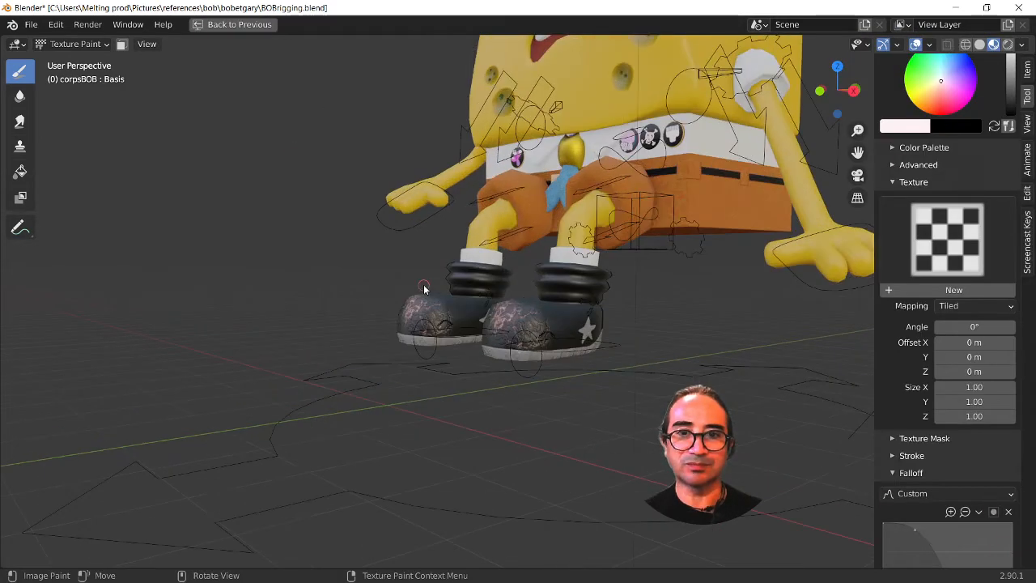
{"action": "middle_click_drag", "start_coordinate": [423, 289], "coordinate": [387, 366]}
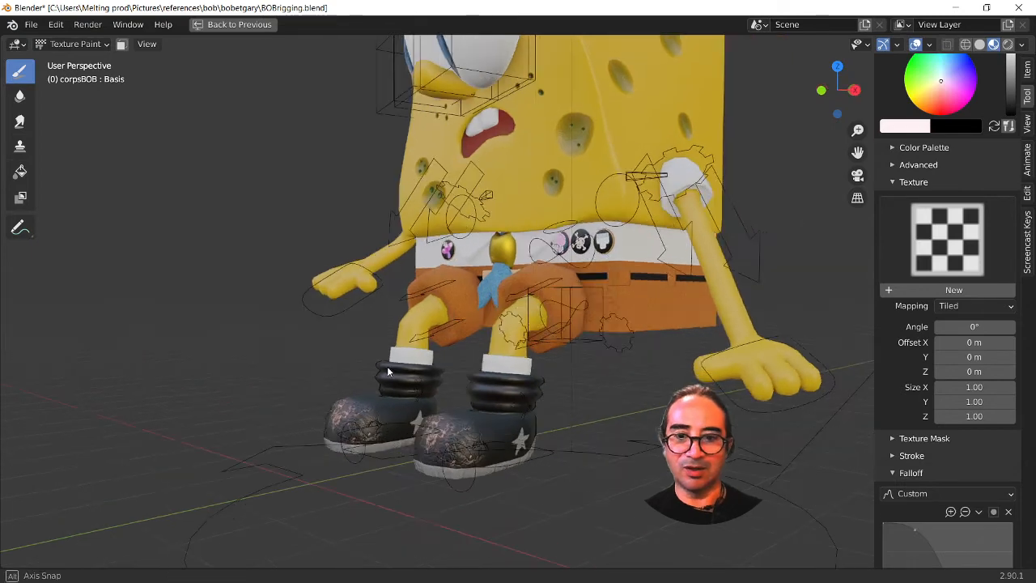
{"action": "middle_click_drag", "start_coordinate": [422, 429], "coordinate": [442, 440], "text": "shift"}
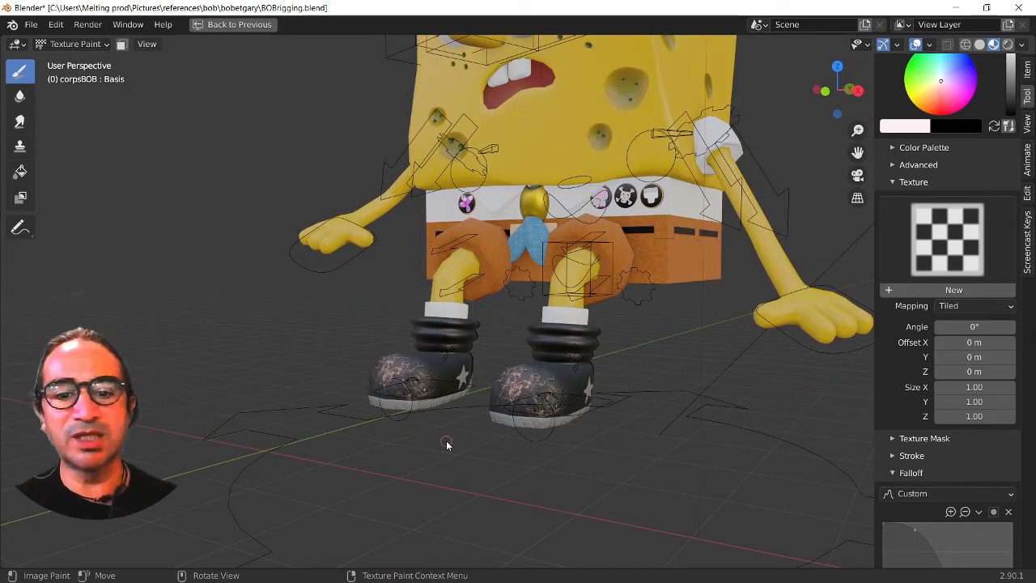
Examine the star, soles and toe caps of the boots up close and save the Blender file.
{"action": "middle_click_drag", "start_coordinate": [447, 443], "coordinate": [581, 403]}
{"action": "scroll", "coordinate": [583, 404], "scroll_direction": "up", "scroll_amount": 5}
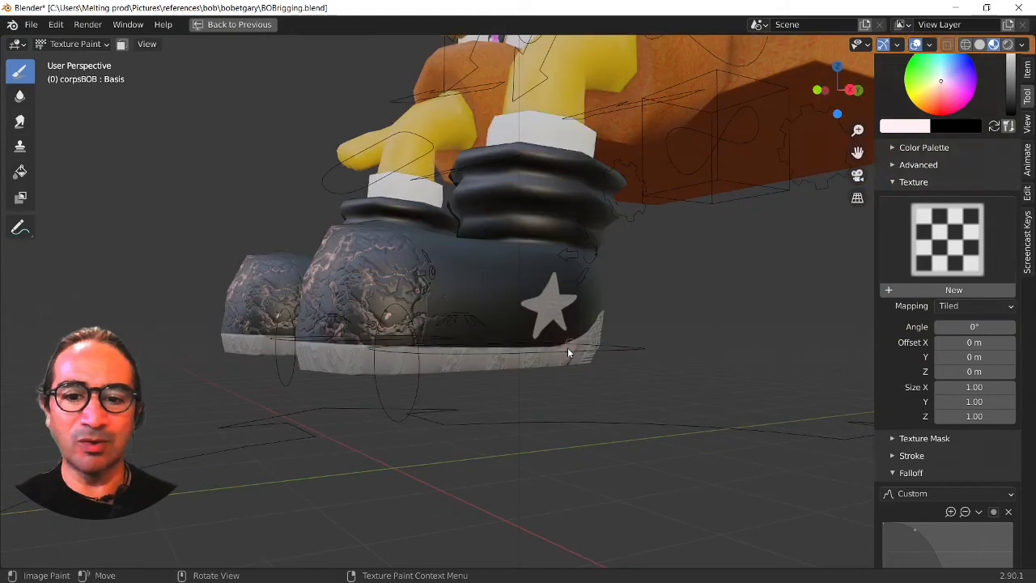
{"action": "scroll", "coordinate": [568, 347], "scroll_direction": "down", "scroll_amount": 5}
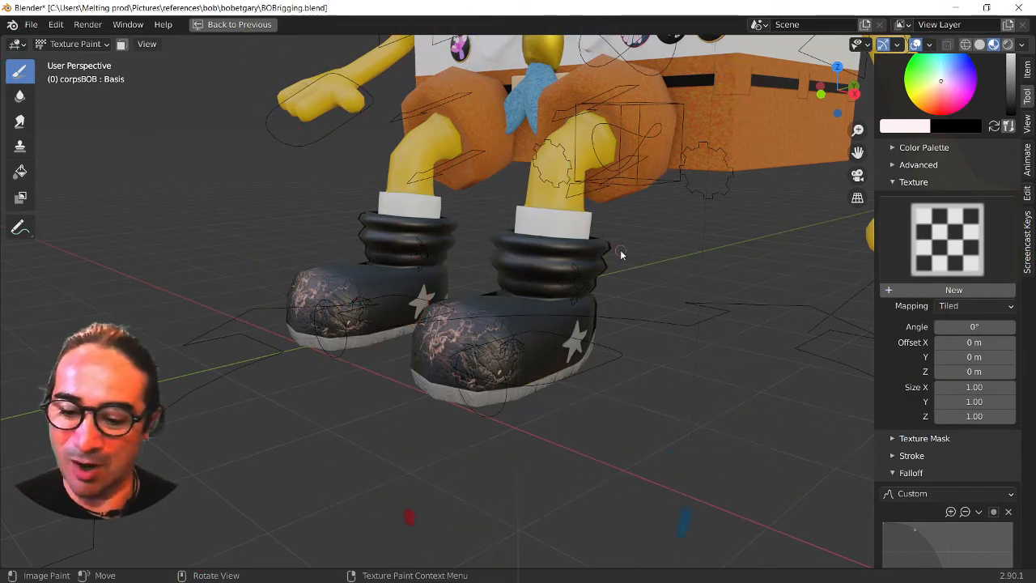
{"action": "key", "text": "ctrl+s"}
{"action": "key", "text": "ctrl+space"}
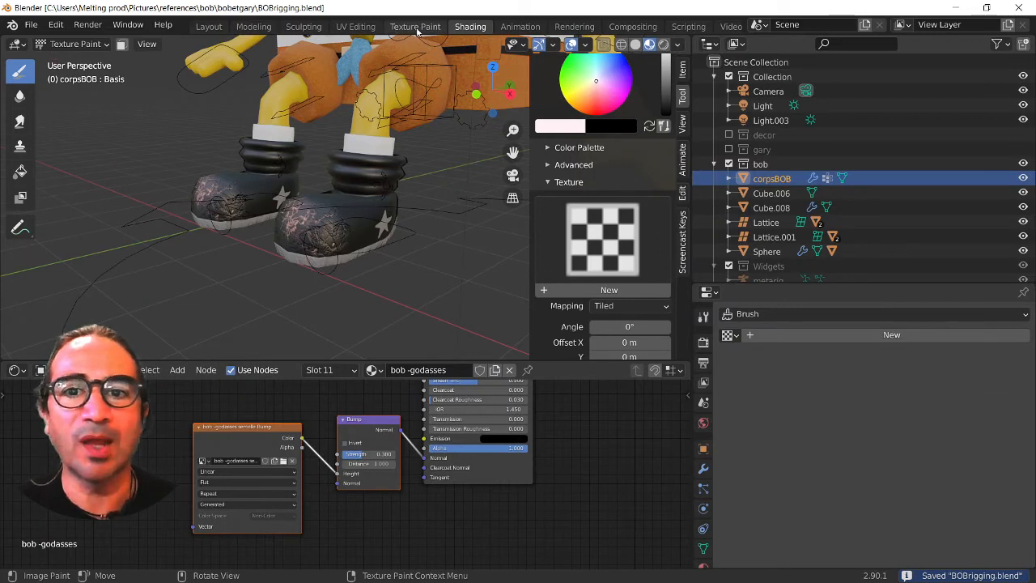
Switch to the Texture Paint workspace and save the bob -godasses influence mask image.
{"action": "left_click", "coordinate": [416, 27]}
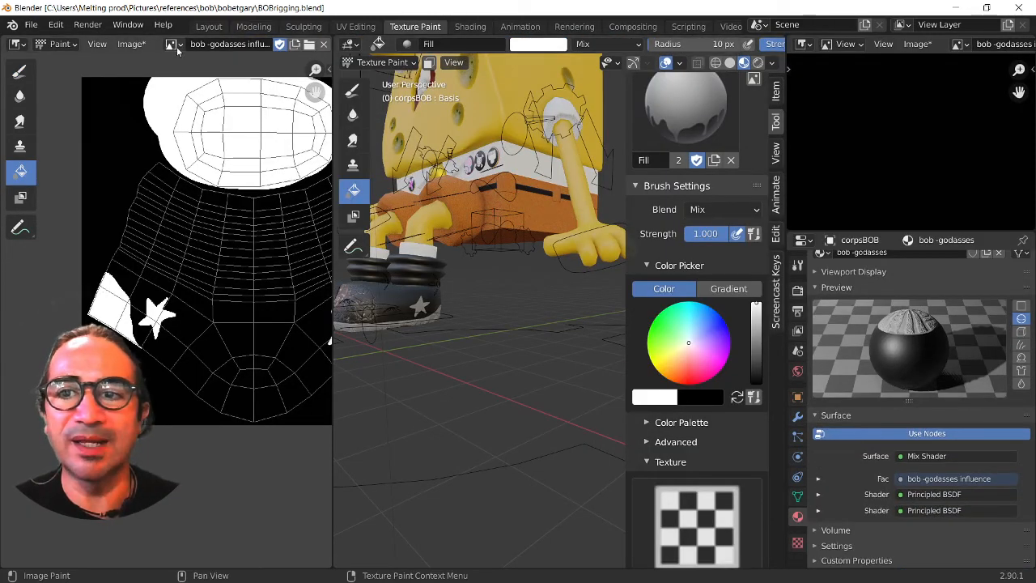
{"action": "left_click", "coordinate": [132, 45]}
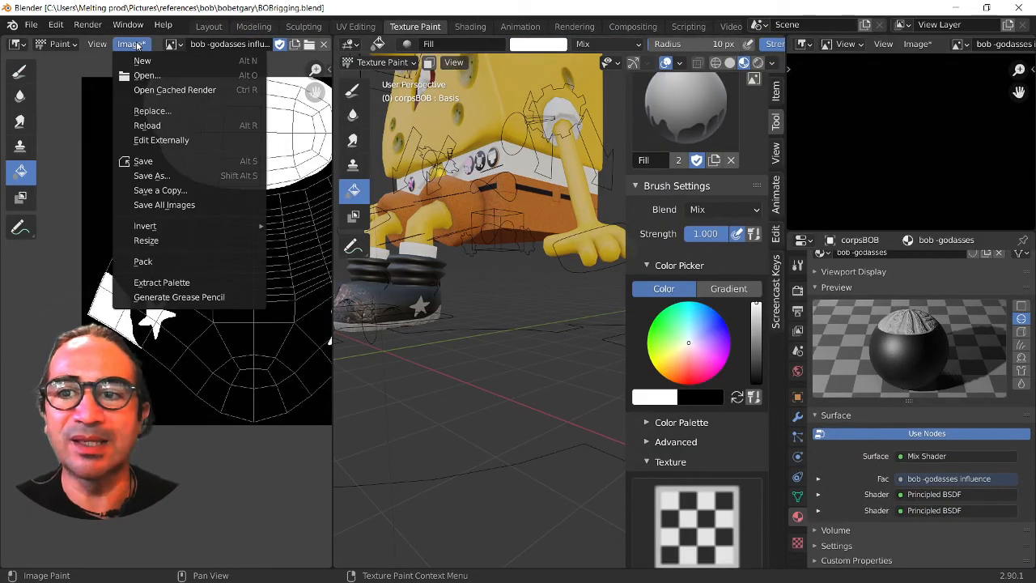
{"action": "left_click", "coordinate": [143, 161]}
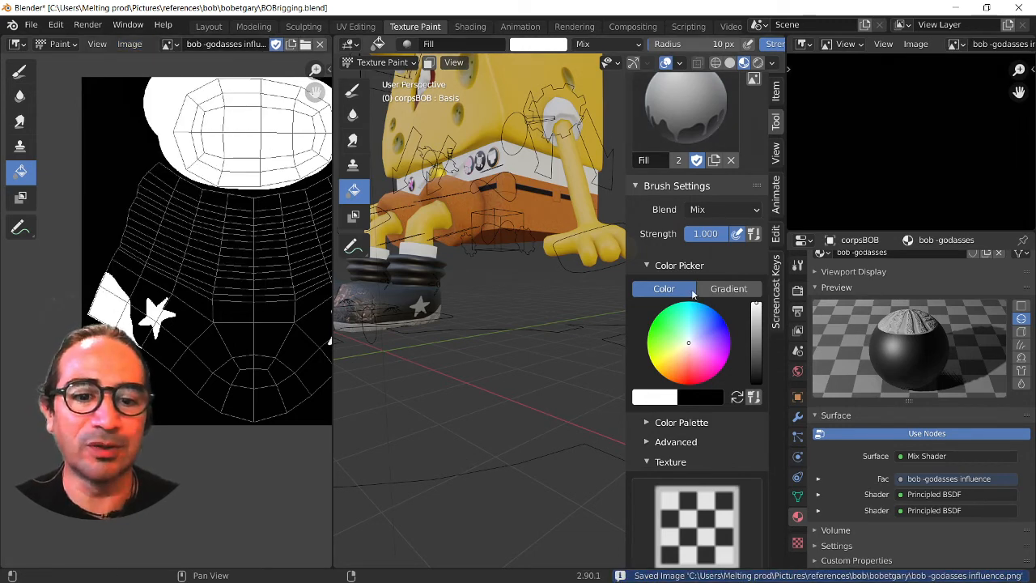
Make the bob -godasses base color texture slot active and save its painted image as a file.
{"action": "scroll", "coordinate": [692, 202], "scroll_direction": "up", "scroll_amount": 3}
{"action": "scroll", "coordinate": [698, 215], "scroll_direction": "down", "scroll_amount": 10}
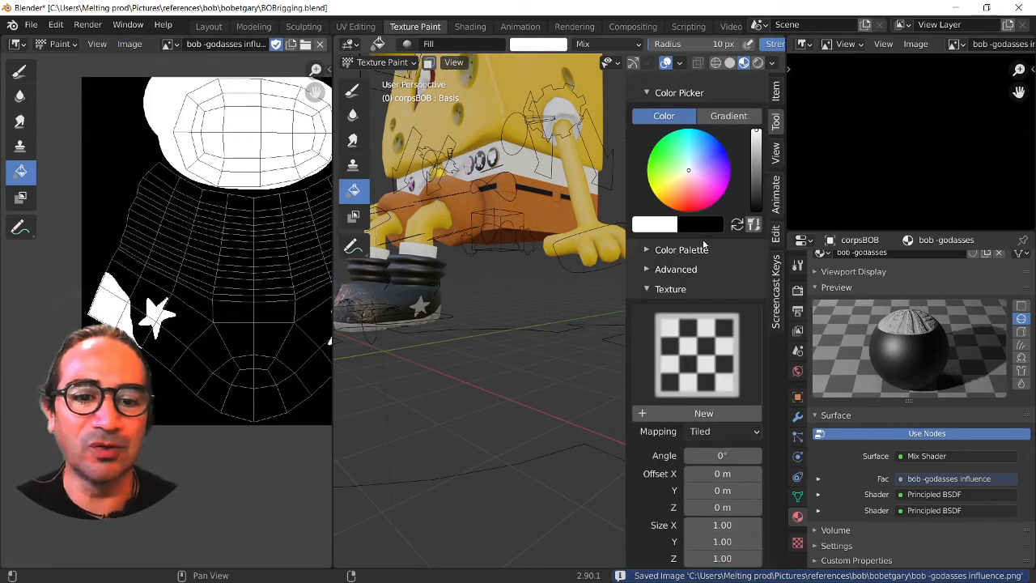
{"action": "scroll", "coordinate": [701, 212], "scroll_direction": "up", "scroll_amount": 8}
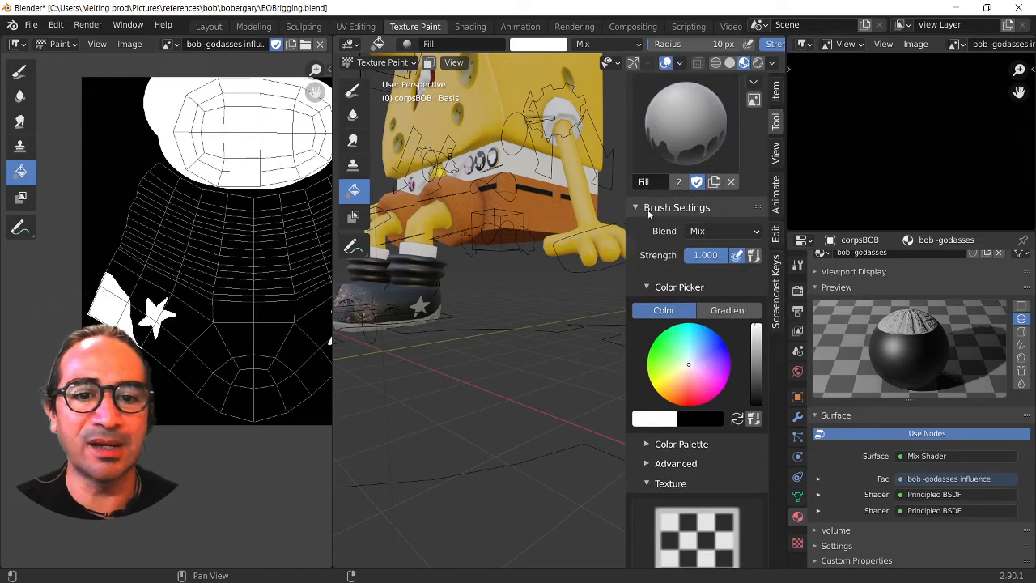
{"action": "left_click", "coordinate": [650, 209]}
{"action": "scroll", "coordinate": [644, 161], "scroll_direction": "up", "scroll_amount": 2}
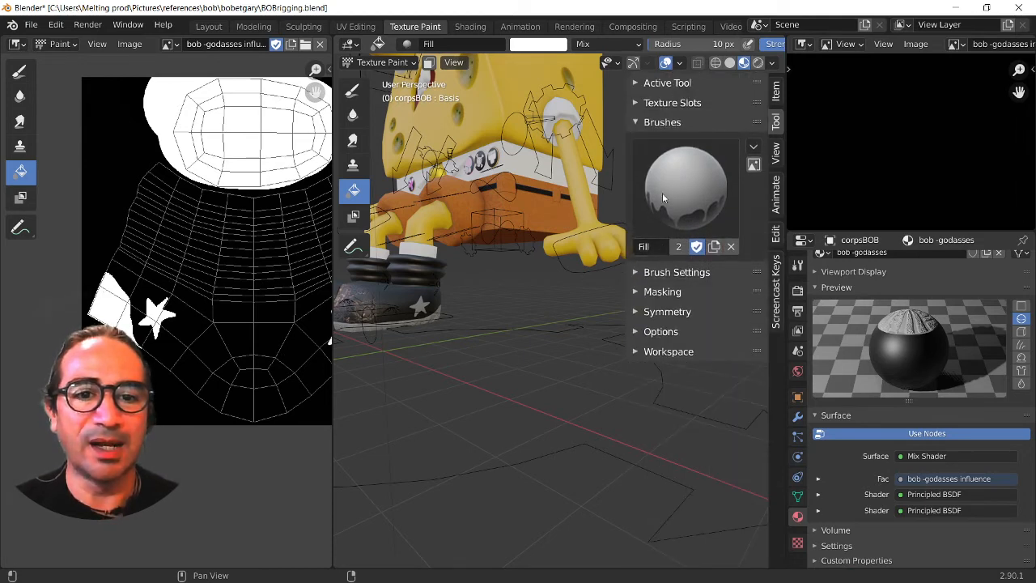
{"action": "left_click", "coordinate": [637, 103]}
{"action": "scroll", "coordinate": [688, 235], "scroll_direction": "down", "scroll_amount": 3}
{"action": "left_click", "coordinate": [692, 312]}
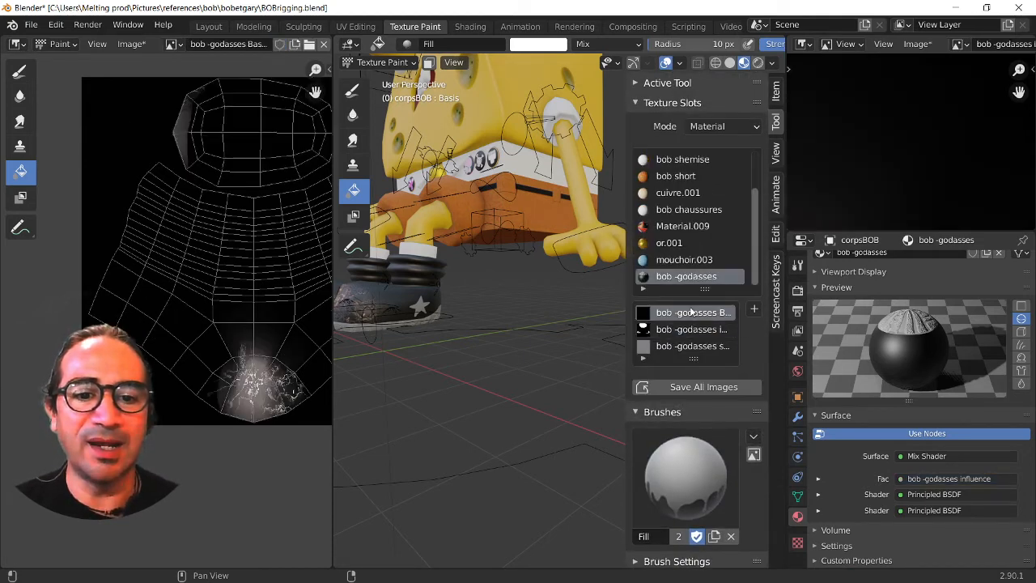
{"action": "left_click", "coordinate": [131, 44]}
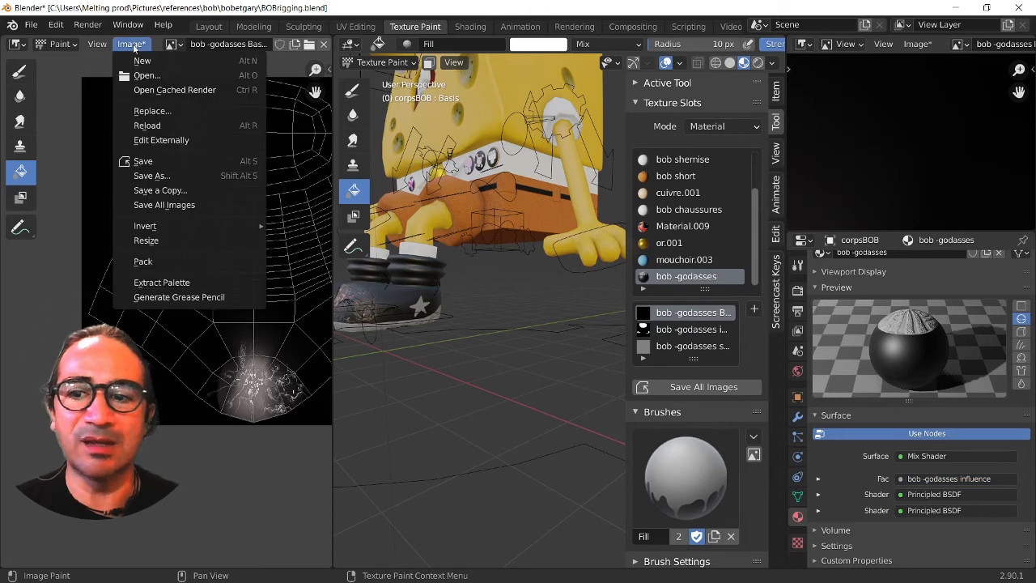
{"action": "left_click", "coordinate": [150, 176]}
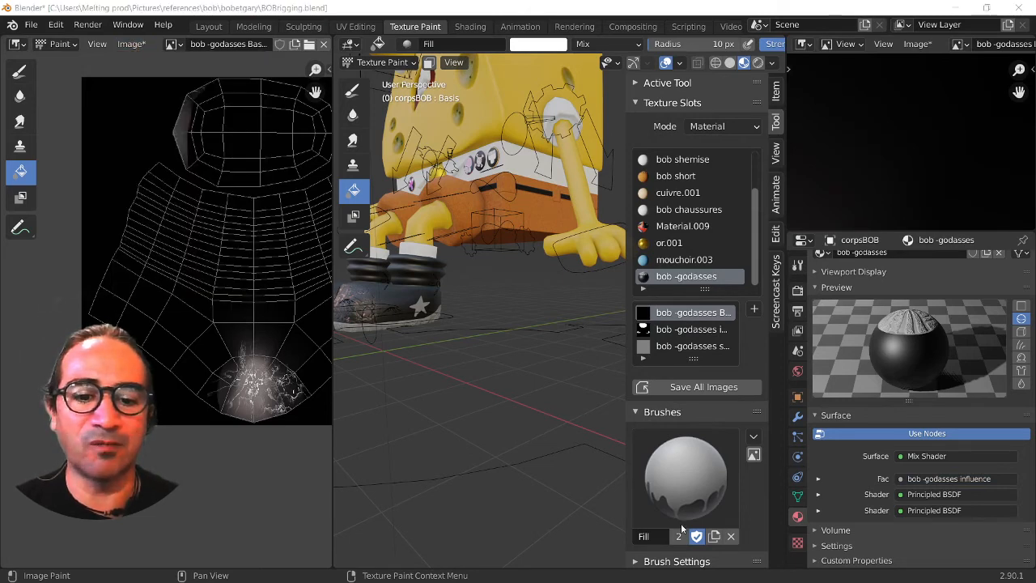
{"action": "key", "text": "Return"}
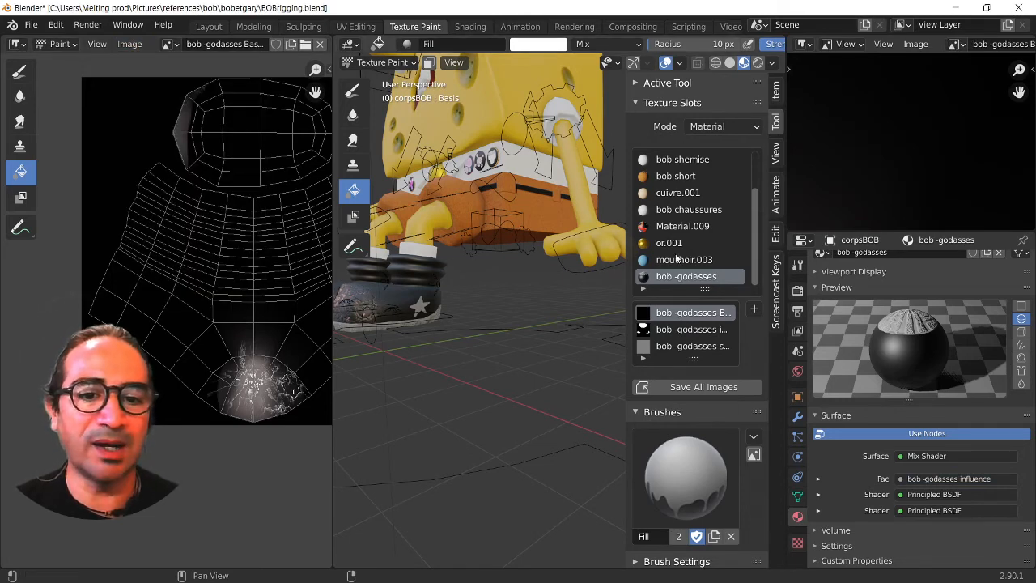
Make the bob -godasses semelle Bump texture slot active and save its image as a file.
{"action": "left_click", "coordinate": [693, 347]}
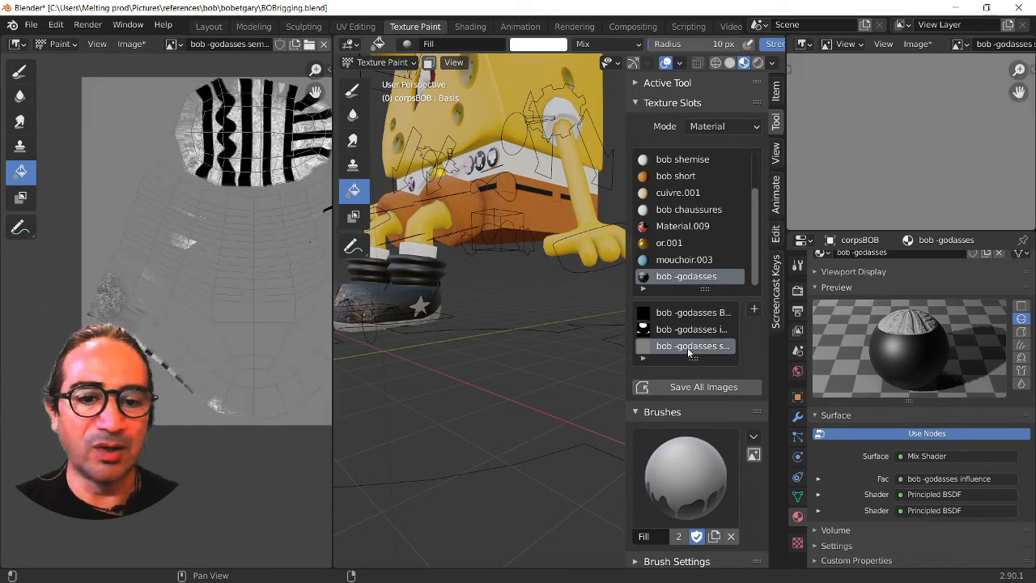
{"action": "left_click", "coordinate": [141, 46]}
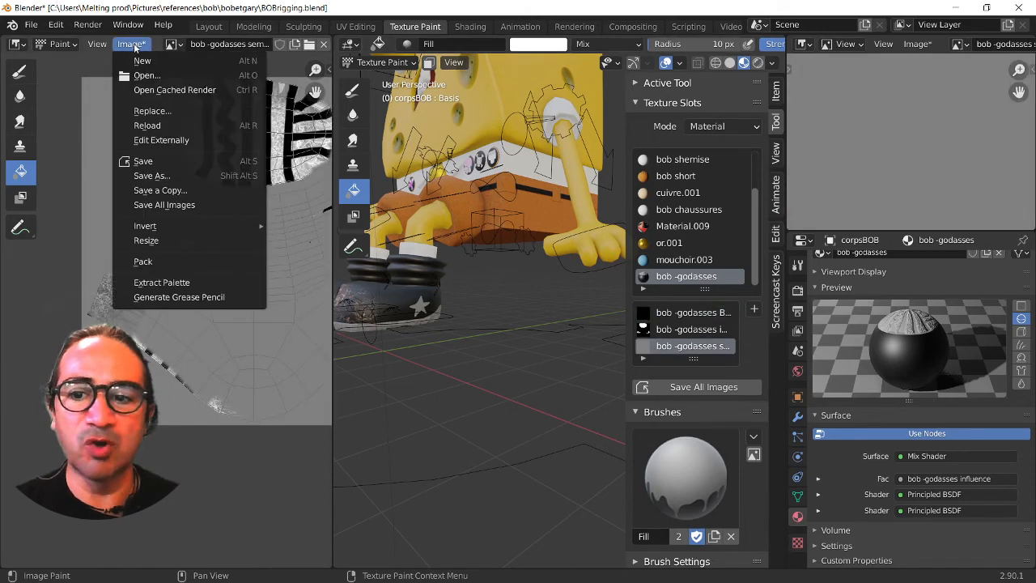
{"action": "left_click", "coordinate": [162, 177]}
{"action": "left_click", "coordinate": [668, 536]}
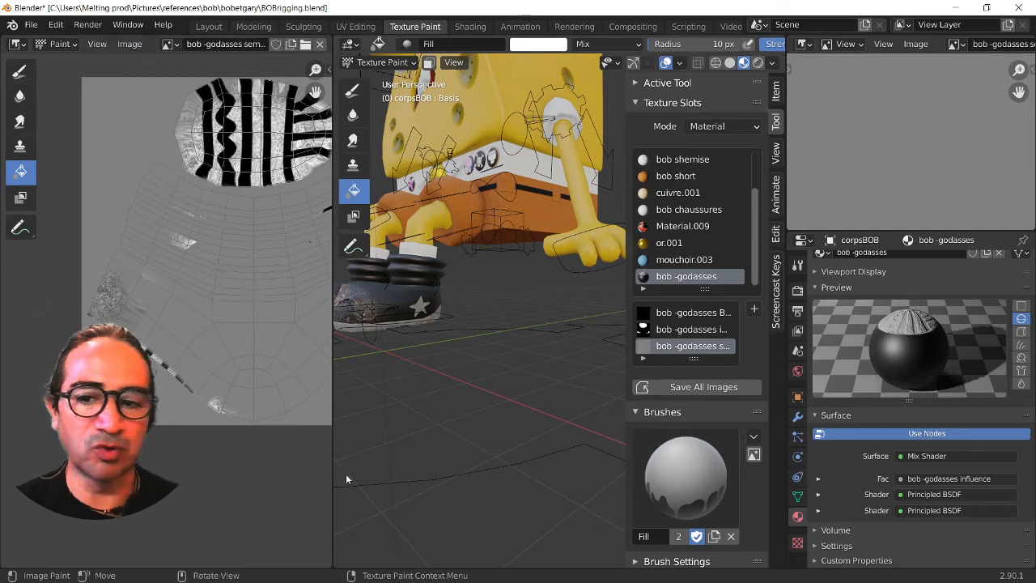
Look over the sole bump image and the boots on the model, and save the Blender file.
{"action": "scroll", "coordinate": [245, 391], "scroll_direction": "down", "scroll_amount": 3}
{"action": "middle_click_drag", "start_coordinate": [260, 361], "coordinate": [237, 360]}
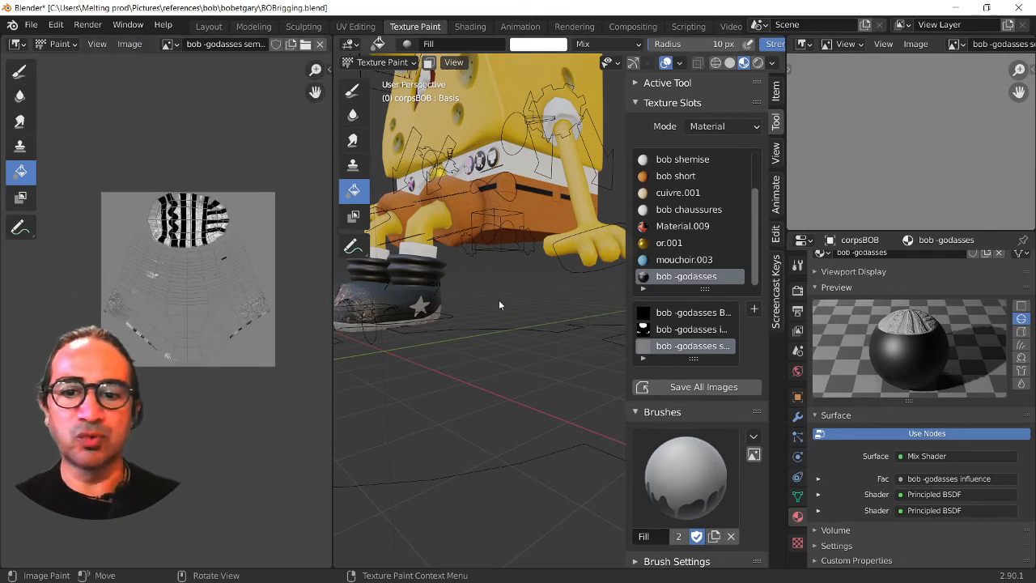
{"action": "middle_click_drag", "start_coordinate": [499, 299], "coordinate": [405, 349]}
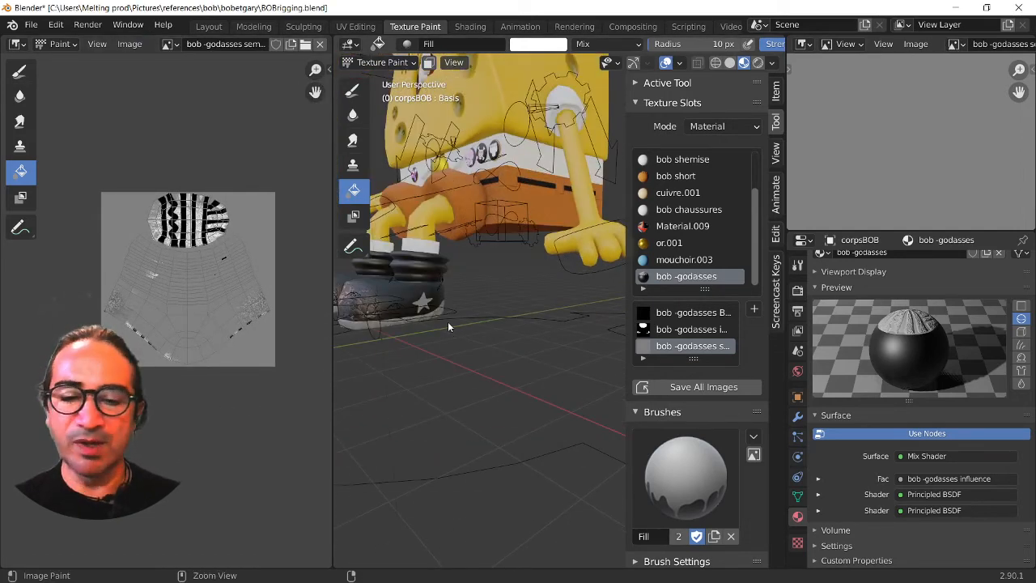
{"action": "key", "text": "ctrl+s"}
{"action": "key", "text": "ctrl+space"}
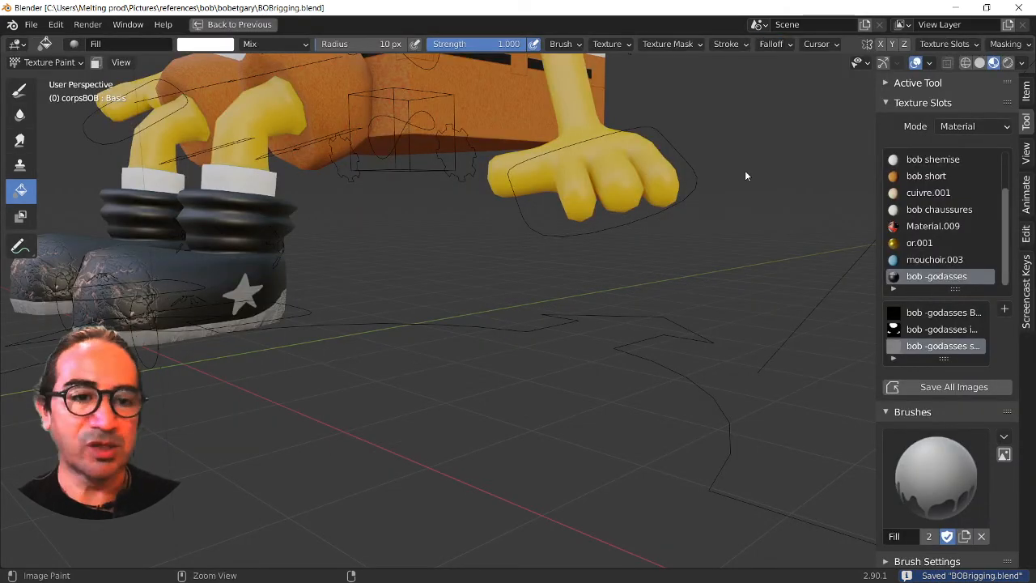
{"action": "key", "text": "ctrl+space"}
Switch to the Layout workspace and enable the gary and decor collections.
{"action": "left_click", "coordinate": [825, 46]}
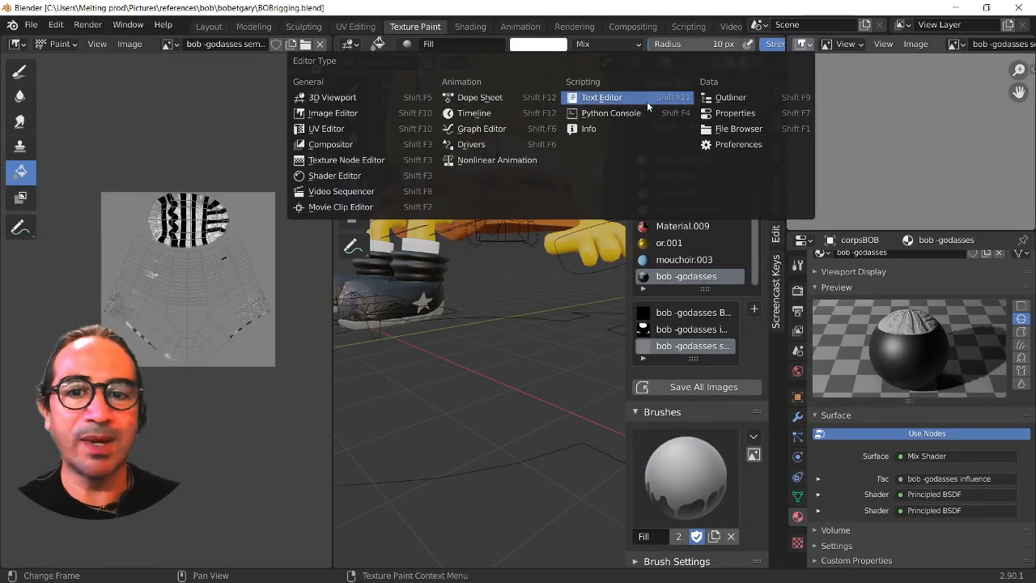
{"action": "left_click", "coordinate": [205, 28]}
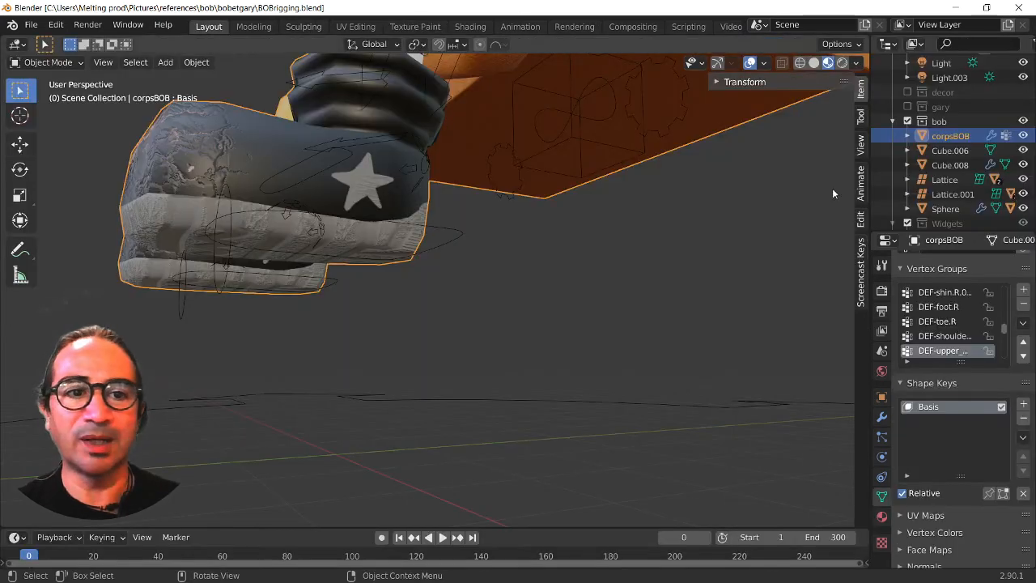
{"action": "left_click_drag", "start_coordinate": [908, 92], "coordinate": [908, 106]}
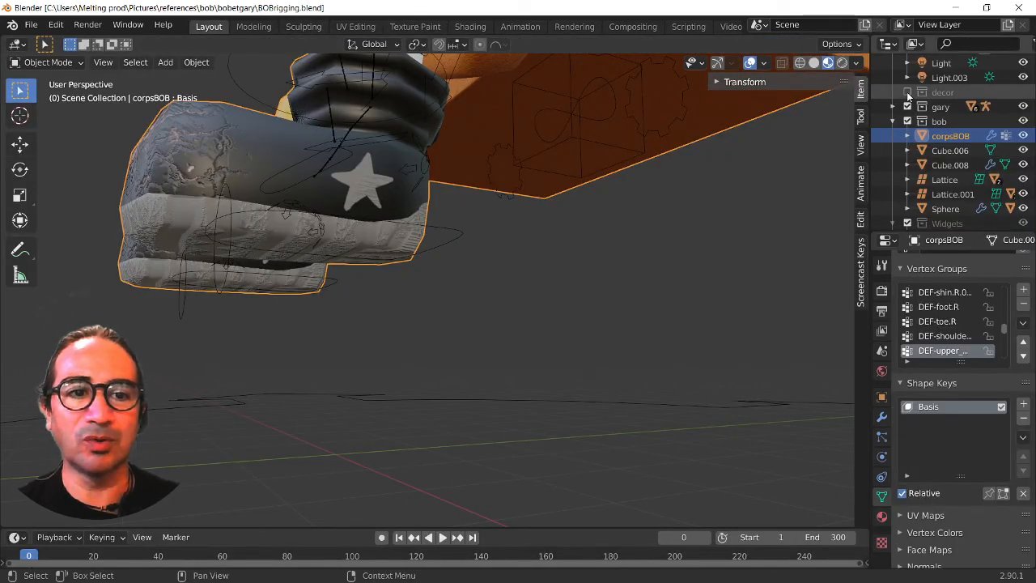
{"action": "scroll", "coordinate": [611, 291], "scroll_direction": "down", "scroll_amount": 5}
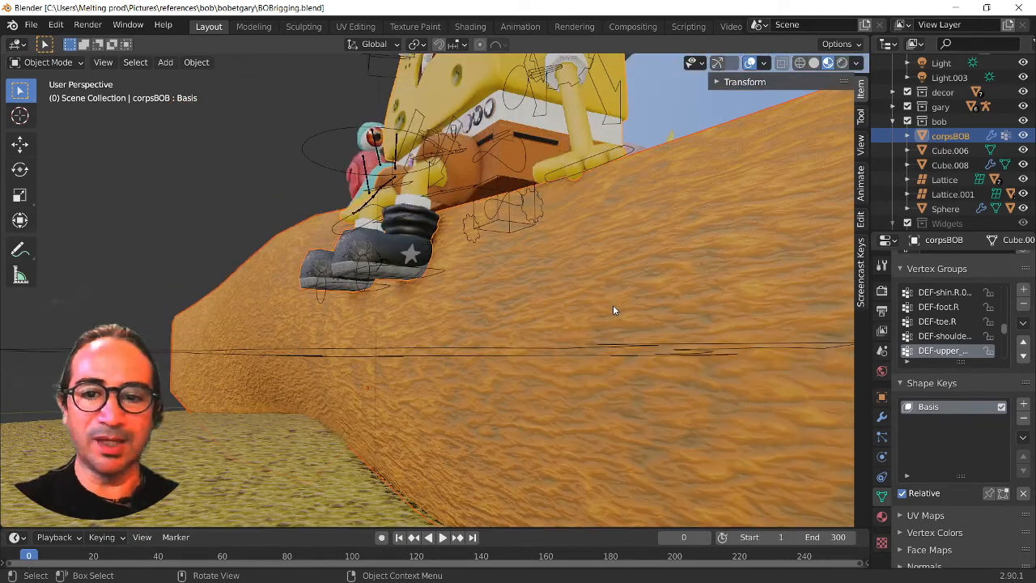
View the whole scene through the camera and check how the character's boots sit in the frame.
{"action": "key", "text": "KP_0"}
{"action": "scroll", "coordinate": [566, 353], "scroll_direction": "up", "scroll_amount": 8}
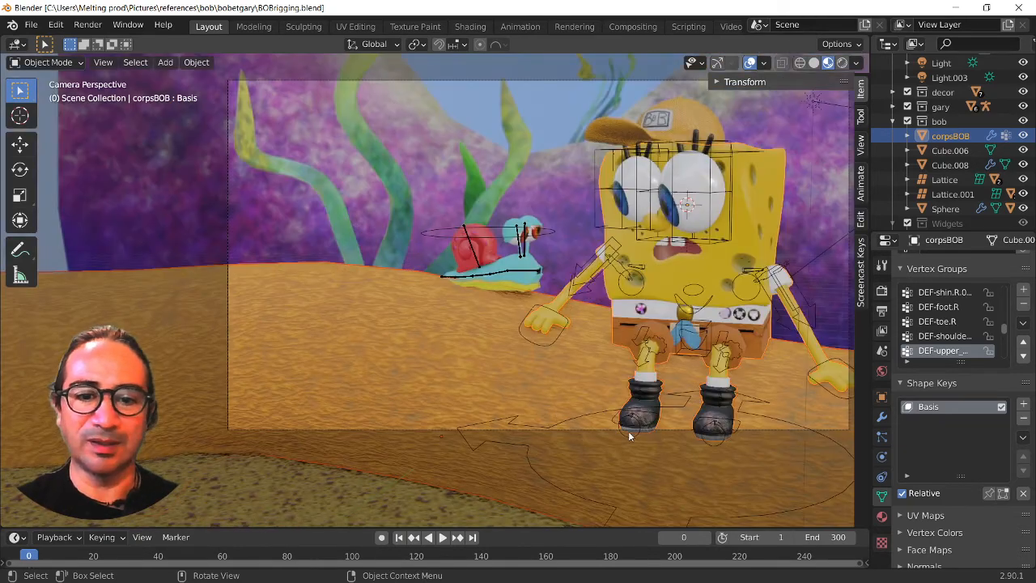
{"action": "middle_click_drag", "start_coordinate": [650, 427], "coordinate": [538, 425], "text": "shift"}
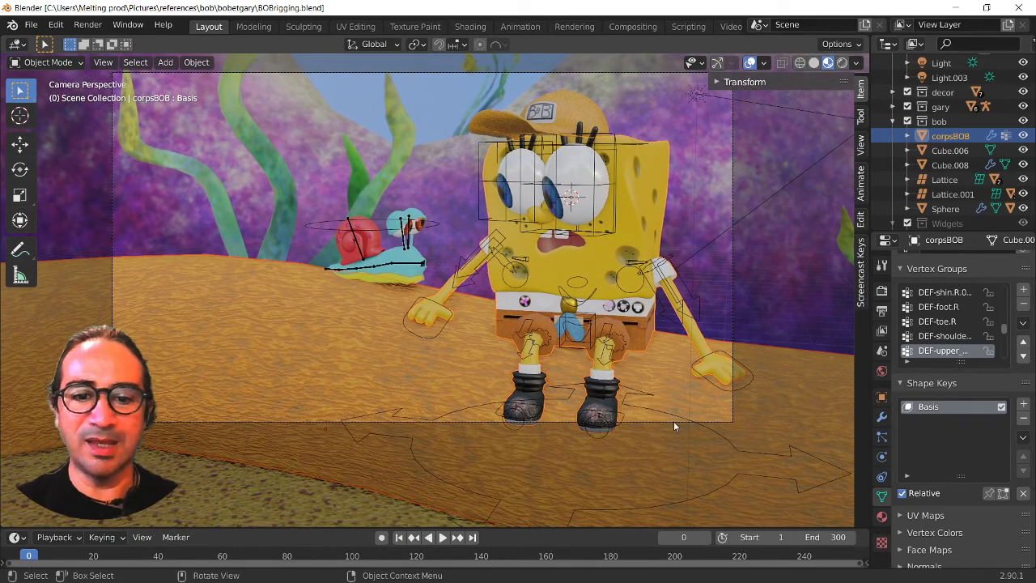
{"action": "middle_click_drag", "start_coordinate": [509, 429], "coordinate": [535, 429]}
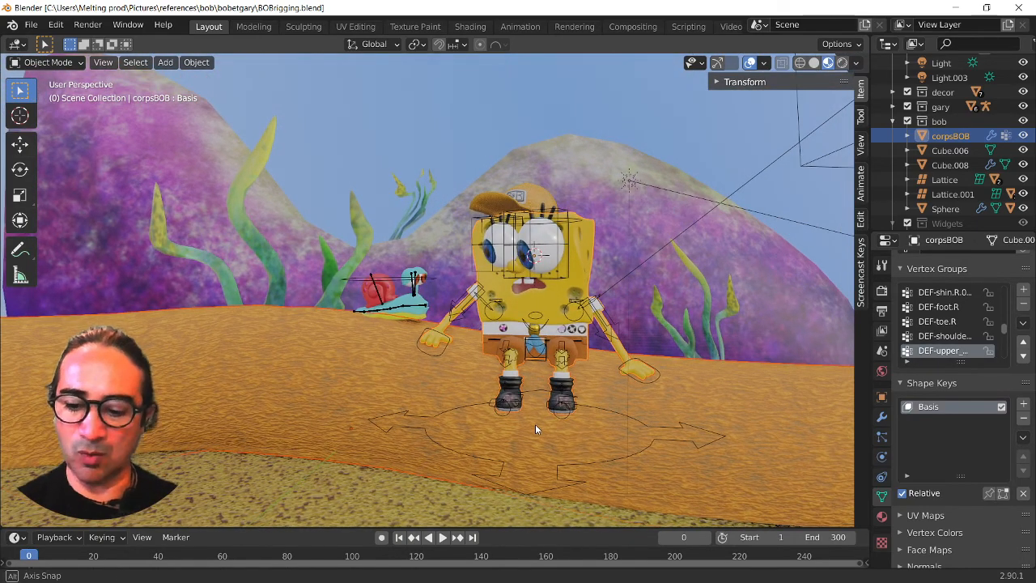
{"action": "key", "text": "KP_0"}
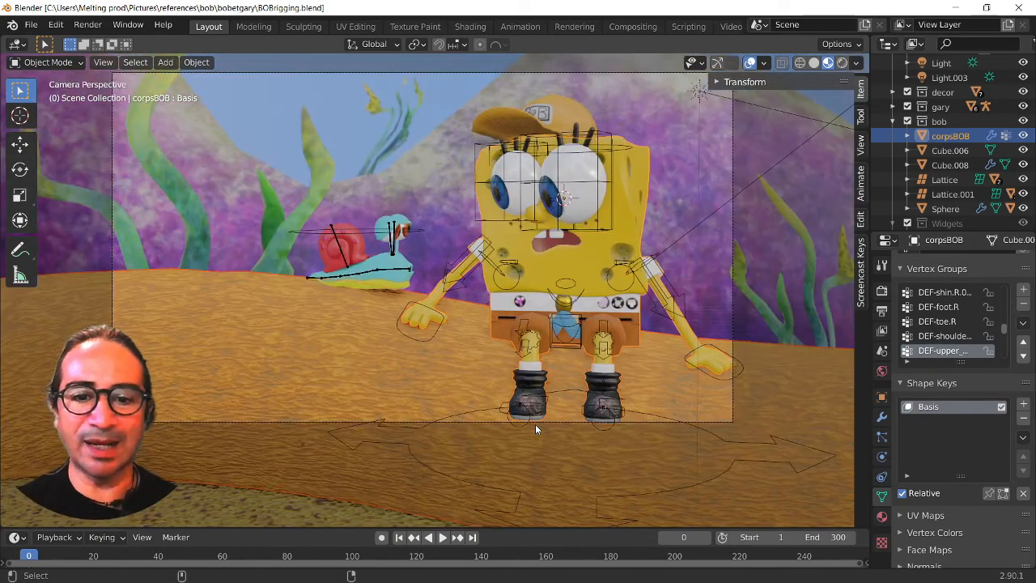
Move the camera back along its local Z axis, shift it until both boots are inside the frame, and save the file.
{"action": "left_click", "coordinate": [733, 156]}
{"action": "key", "text": "g"}
{"action": "key", "text": "z"}
{"action": "key", "text": "z"}
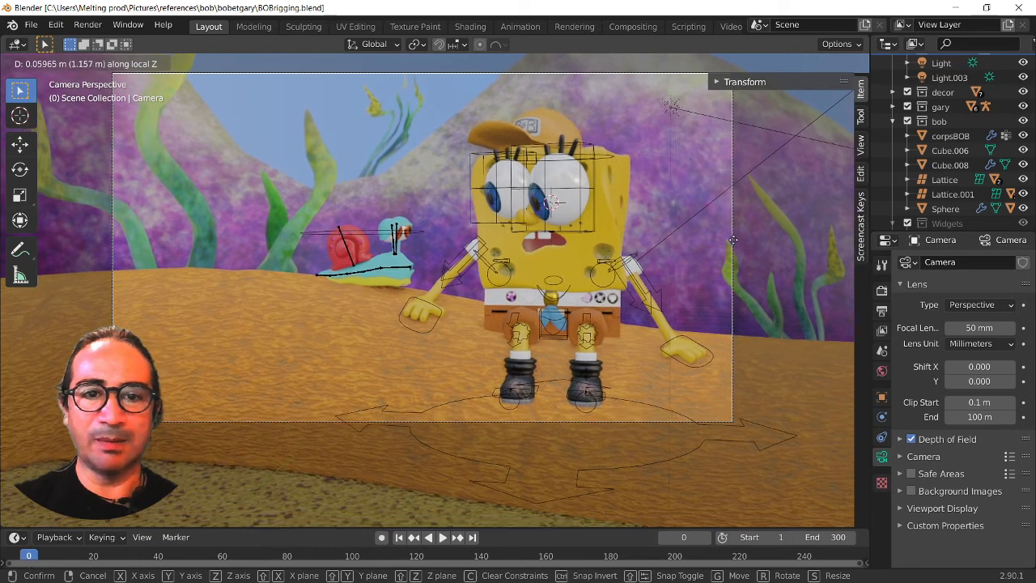
{"action": "left_click", "coordinate": [679, 331]}
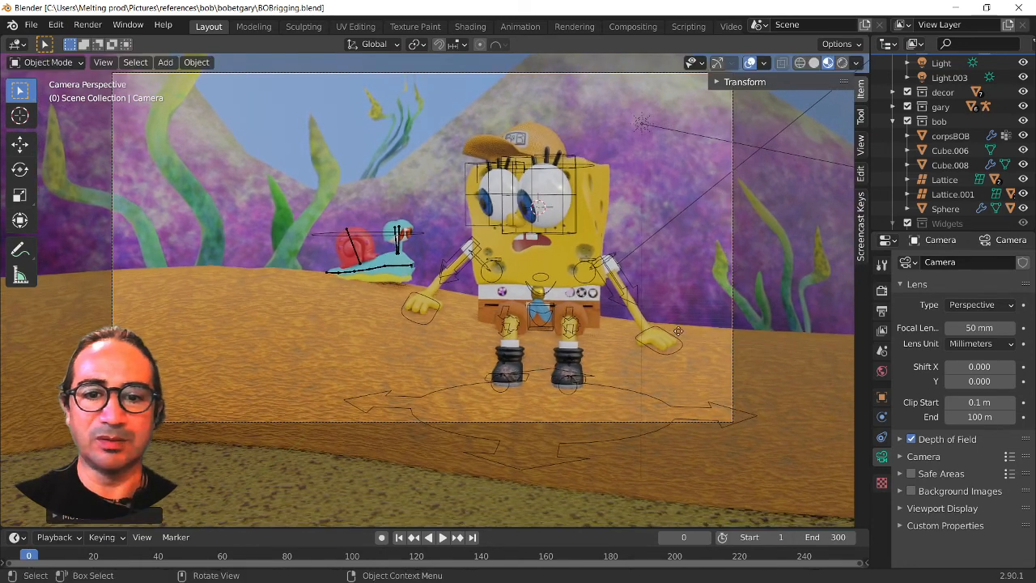
{"action": "key", "text": "g"}
{"action": "left_click", "coordinate": [580, 377]}
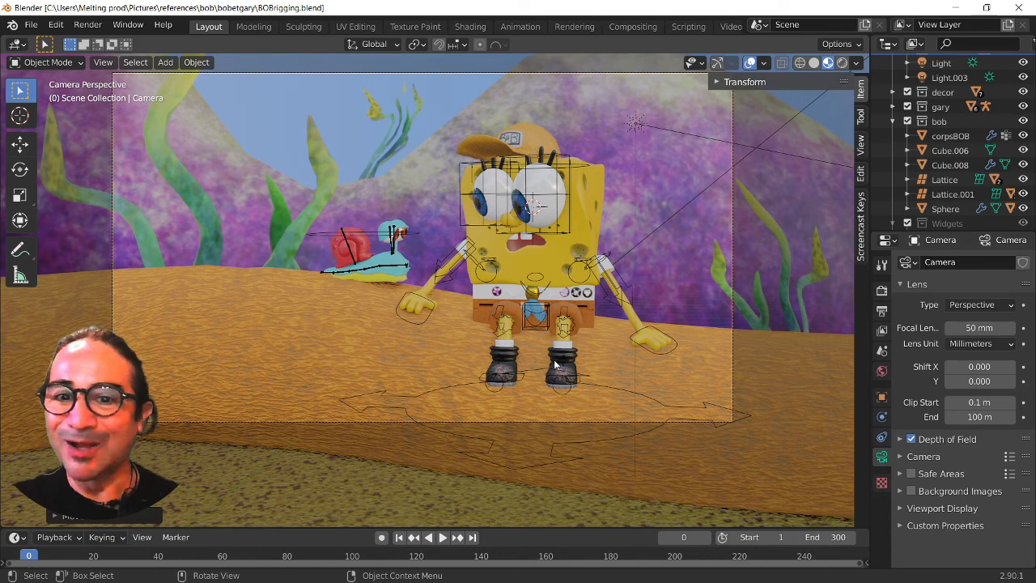
{"action": "key", "text": "ctrl+s"}
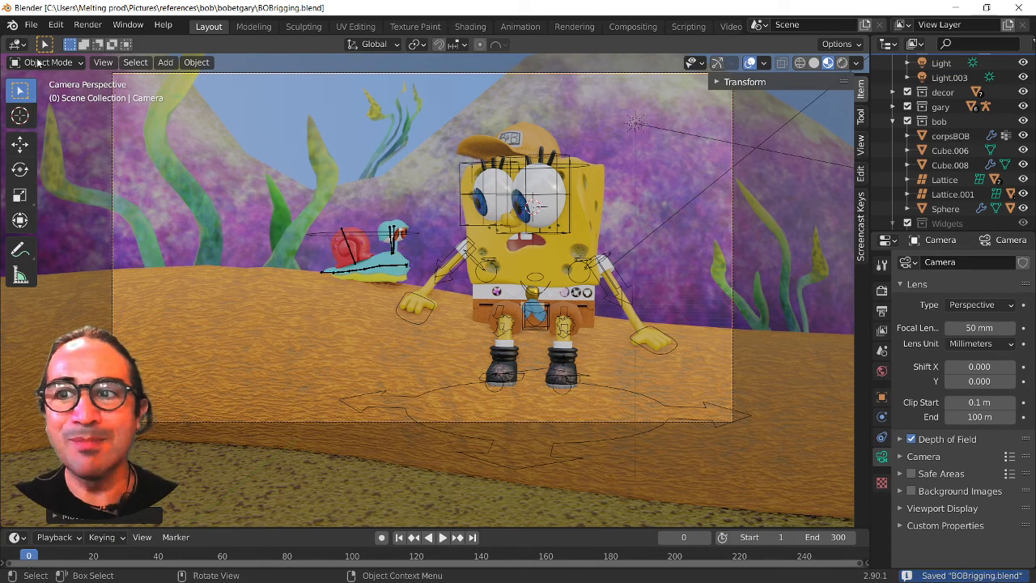
Open the recent file DOBY3001.blend1, saving BOBrigging and its modified images before closing it.
{"action": "left_click", "coordinate": [30, 25]}
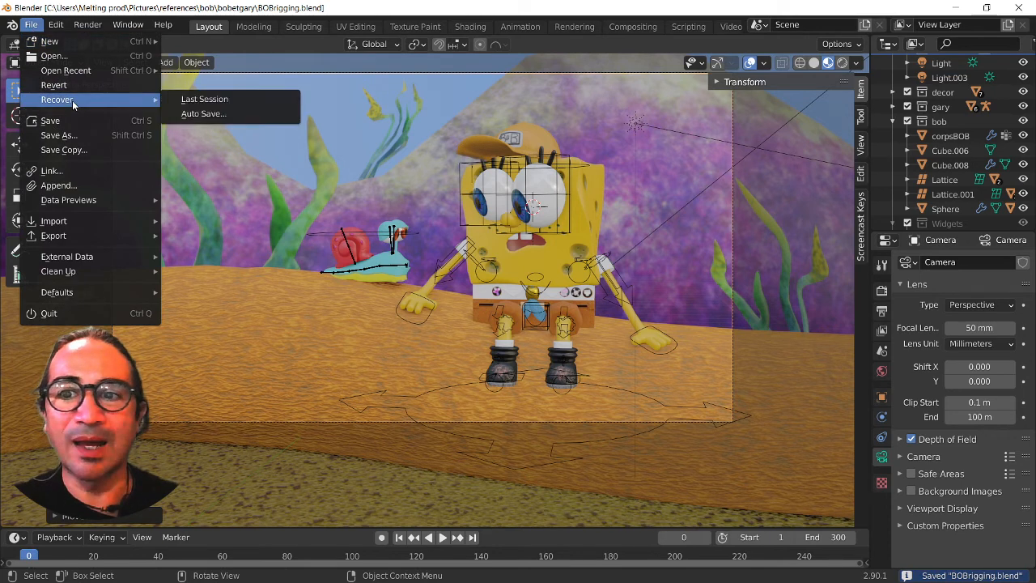
{"action": "mouse_move", "coordinate": [58, 72]}
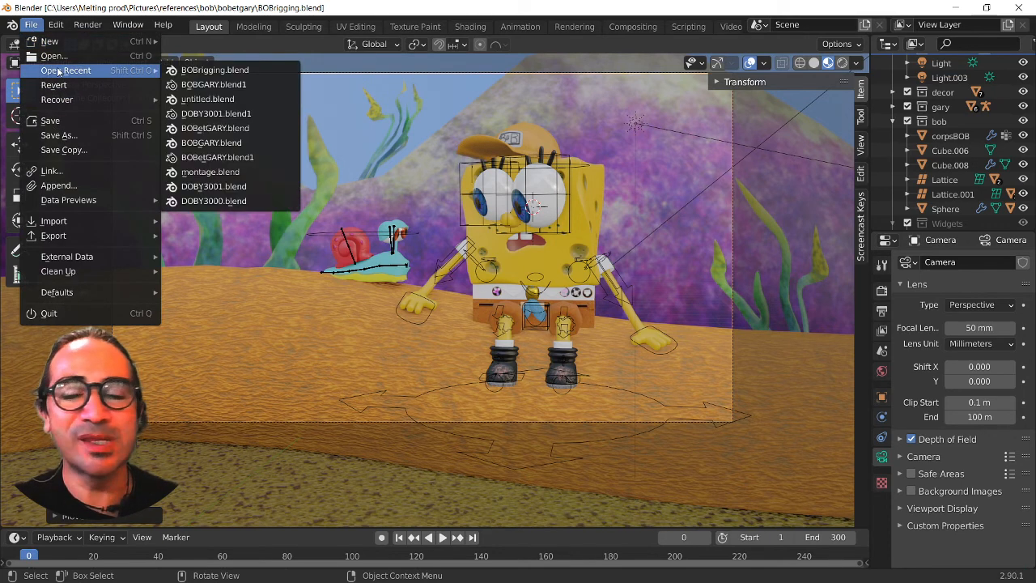
{"action": "left_click", "coordinate": [217, 114]}
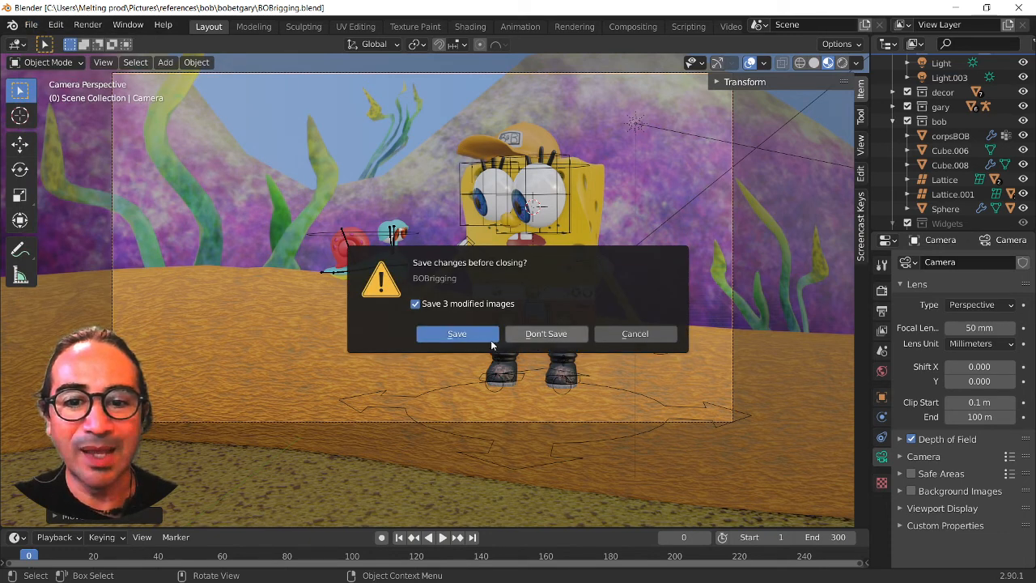
{"action": "left_click", "coordinate": [464, 334]}
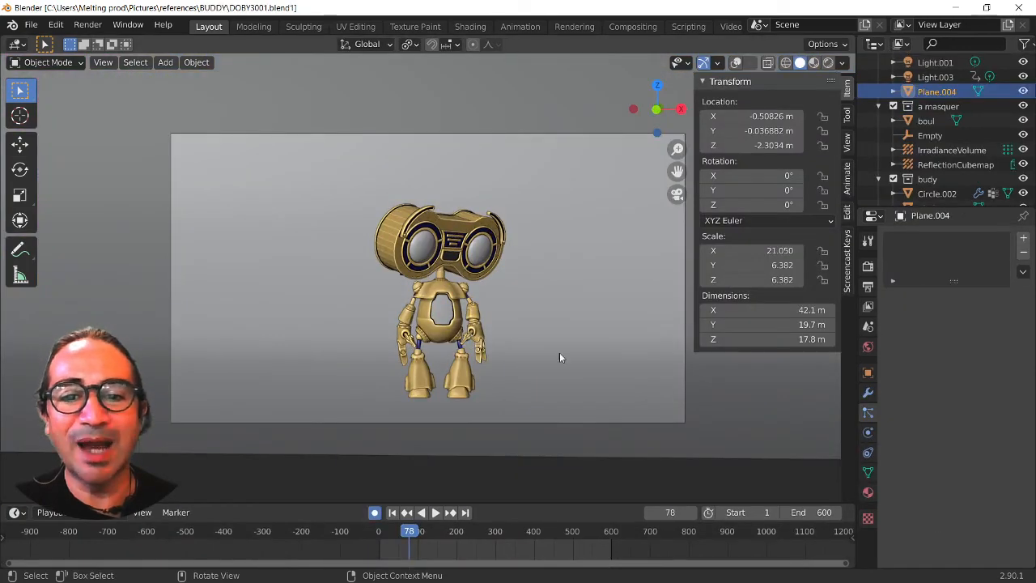
Play the robot's animation in solid shading to check its movement, and select the robot's Sphere.001 part.
{"action": "scroll", "coordinate": [501, 385], "scroll_direction": "up", "scroll_amount": 3}
{"action": "key", "text": "space"}
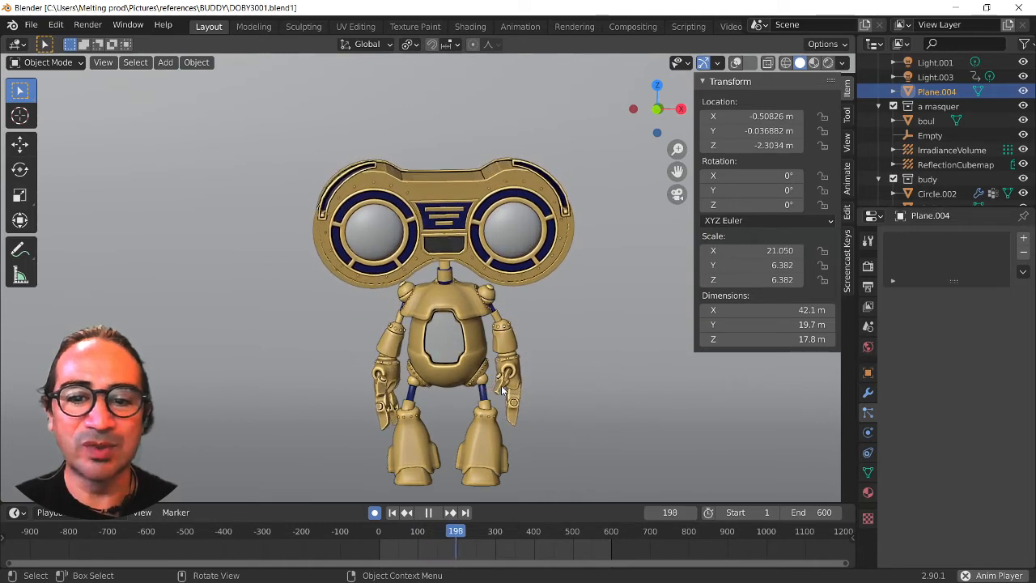
{"action": "scroll", "coordinate": [442, 395], "scroll_direction": "up", "scroll_amount": 3}
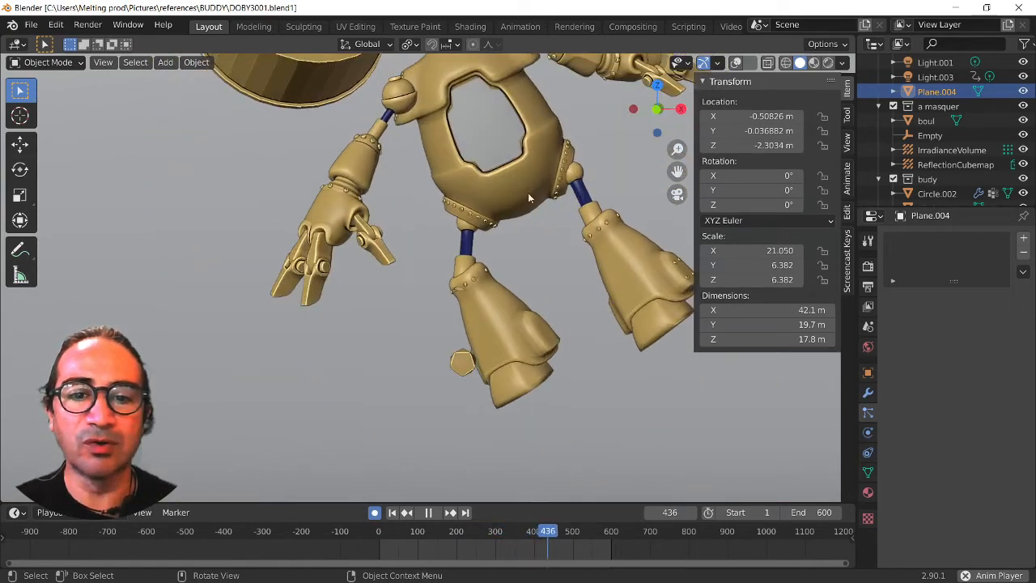
{"action": "left_click", "coordinate": [459, 362]}
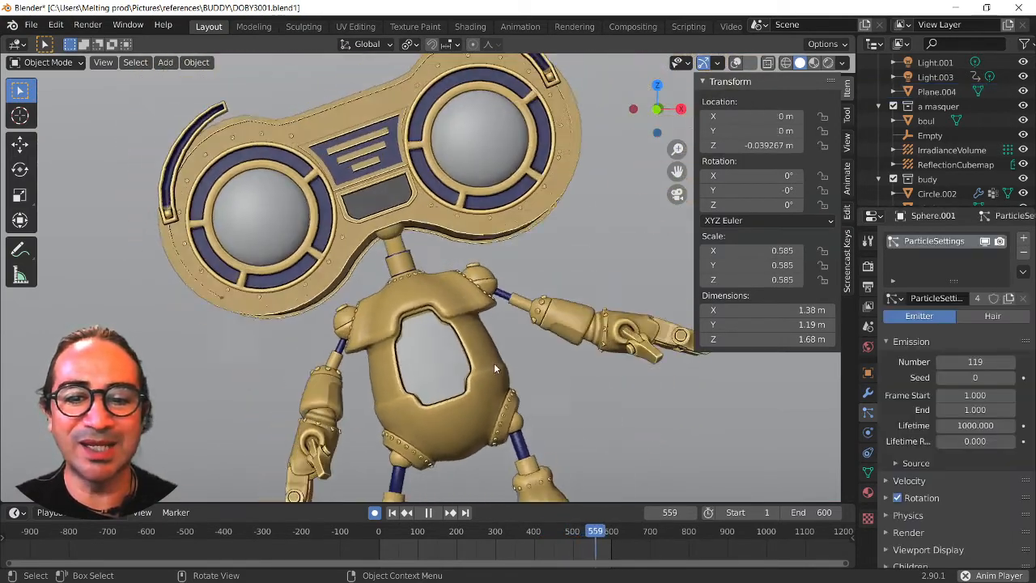
Play the animation in Material Preview shading to check the moving eyes and head, pausing it at frame 147.
{"action": "left_click", "coordinate": [814, 63]}
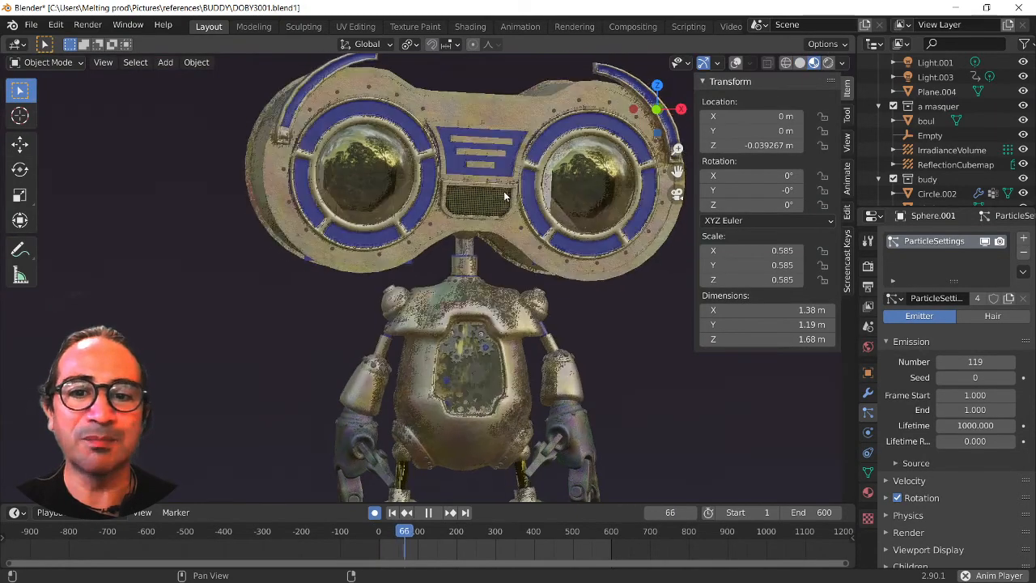
{"action": "key", "text": "space"}
{"action": "key", "text": "space"}
{"action": "key", "text": "space"}
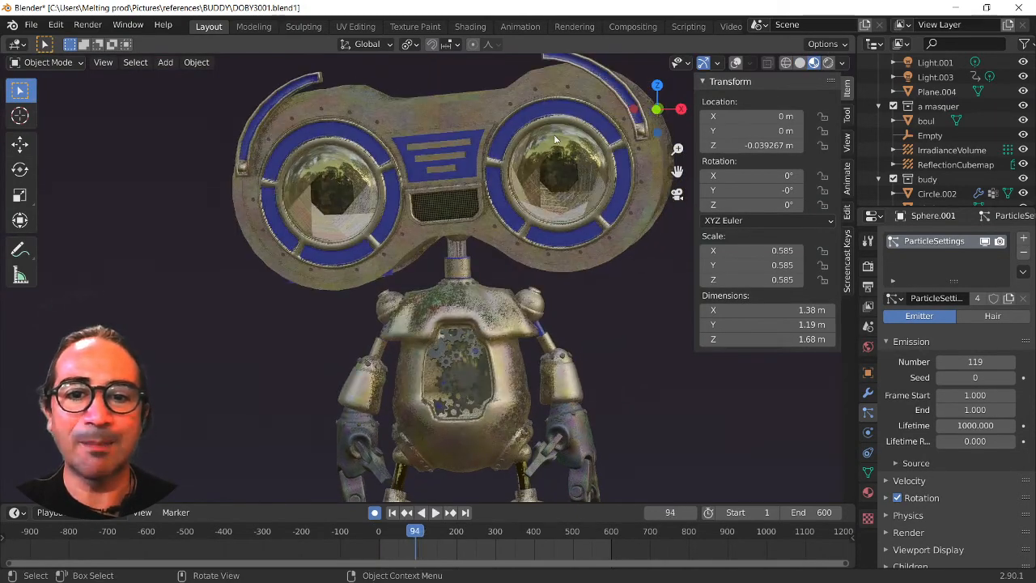
{"action": "key", "text": "space"}
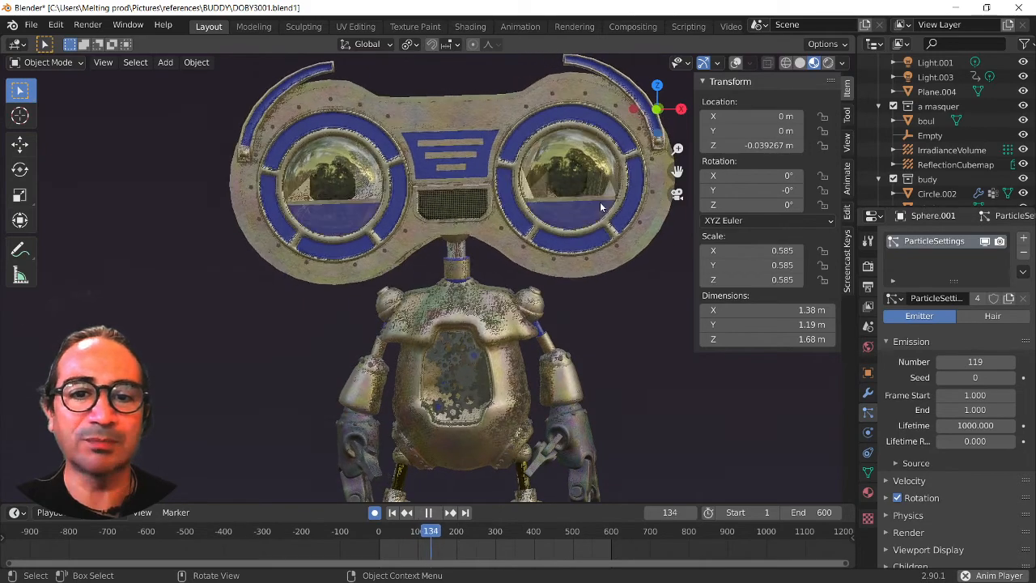
{"action": "key", "text": "space"}
Switch the viewport to Rendered shading and examine the robot's eyes, metal torso and lit gears in the chest opening.
{"action": "left_click", "coordinate": [830, 67]}
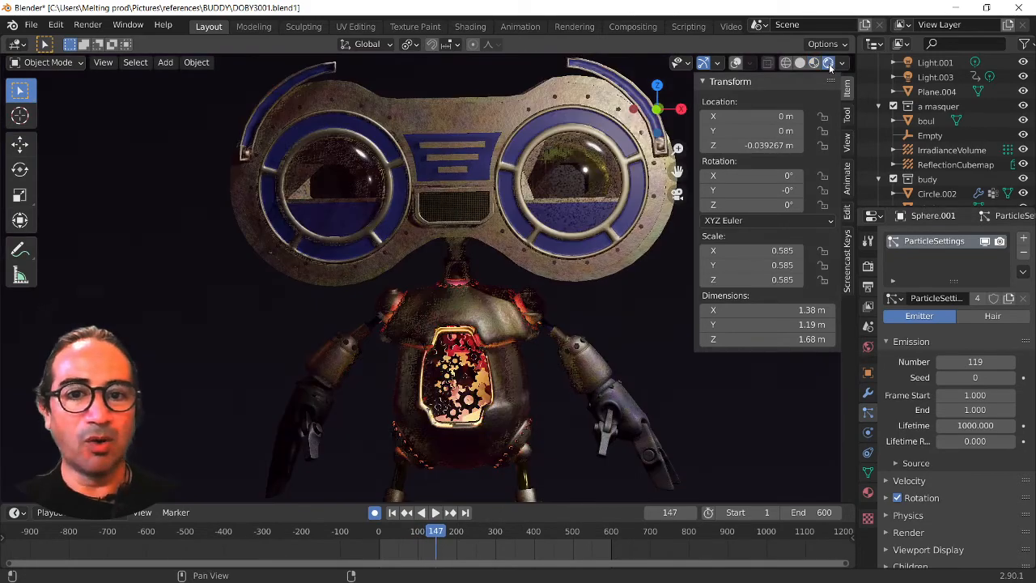
{"action": "scroll", "coordinate": [505, 309], "scroll_direction": "down", "scroll_amount": 1}
{"action": "scroll", "coordinate": [506, 310], "scroll_direction": "down", "scroll_amount": 2}
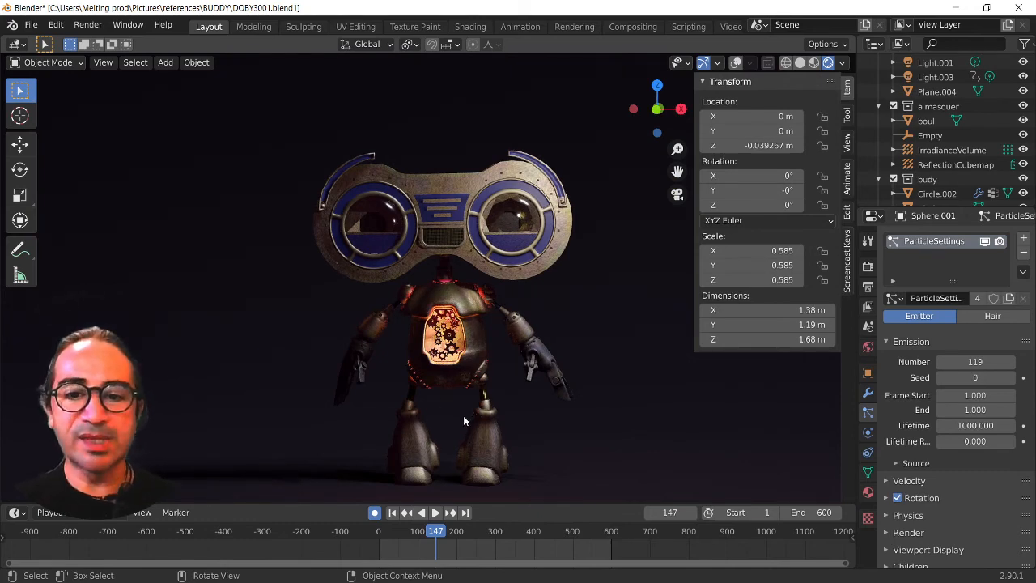
{"action": "scroll", "coordinate": [469, 404], "scroll_direction": "up", "scroll_amount": 2}
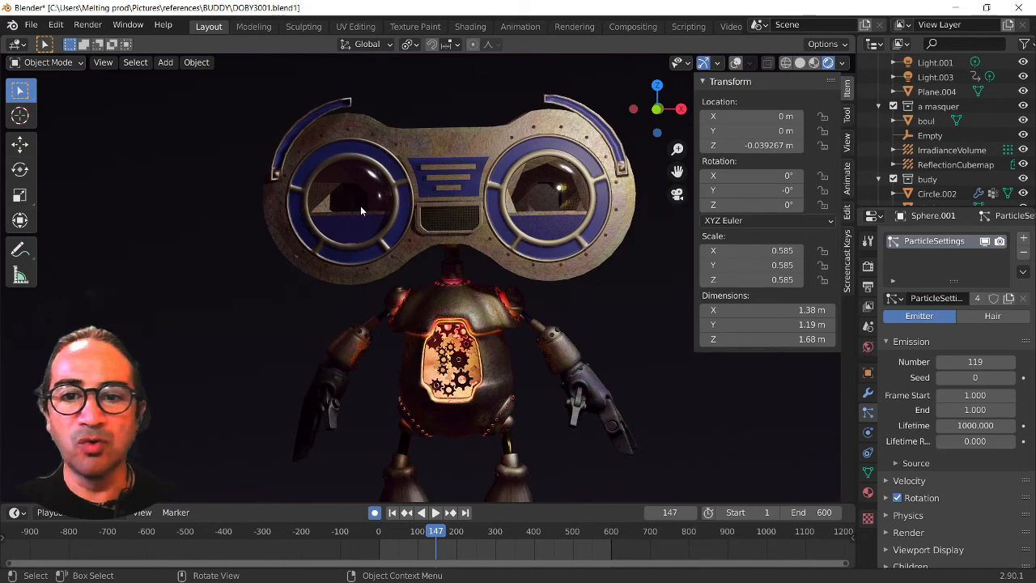
{"action": "scroll", "coordinate": [504, 379], "scroll_direction": "up", "scroll_amount": 3}
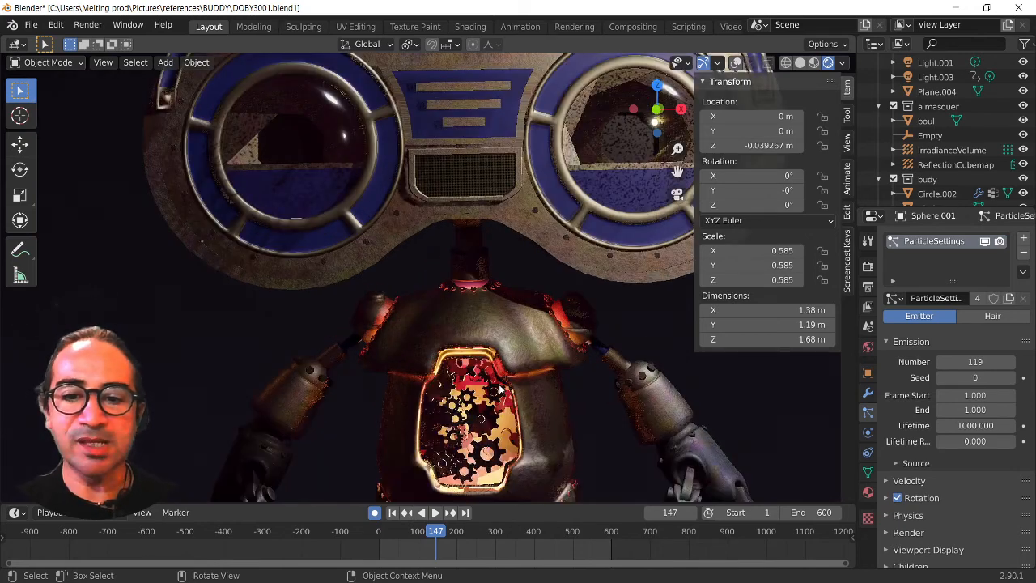
{"action": "middle_click_drag", "start_coordinate": [504, 379], "coordinate": [474, 292], "text": "shift"}
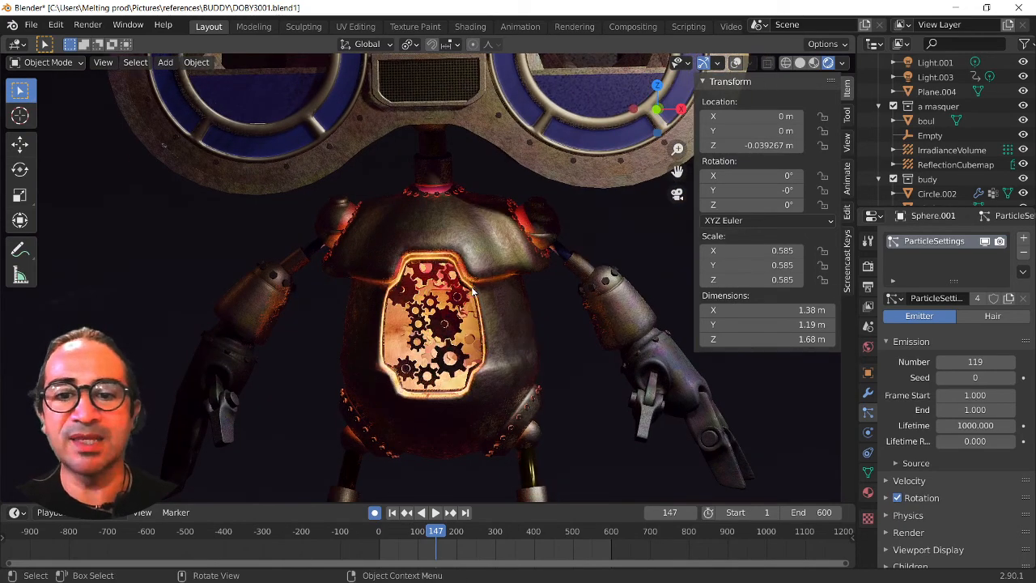
{"action": "scroll", "coordinate": [502, 311], "scroll_direction": "up", "scroll_amount": 3}
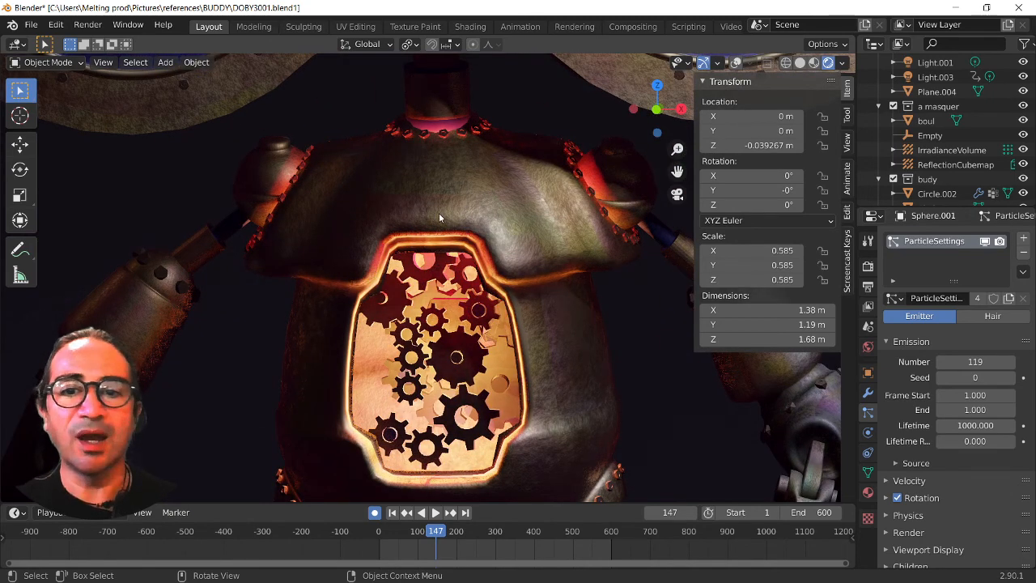
{"action": "scroll", "coordinate": [484, 324], "scroll_direction": "down", "scroll_amount": 3}
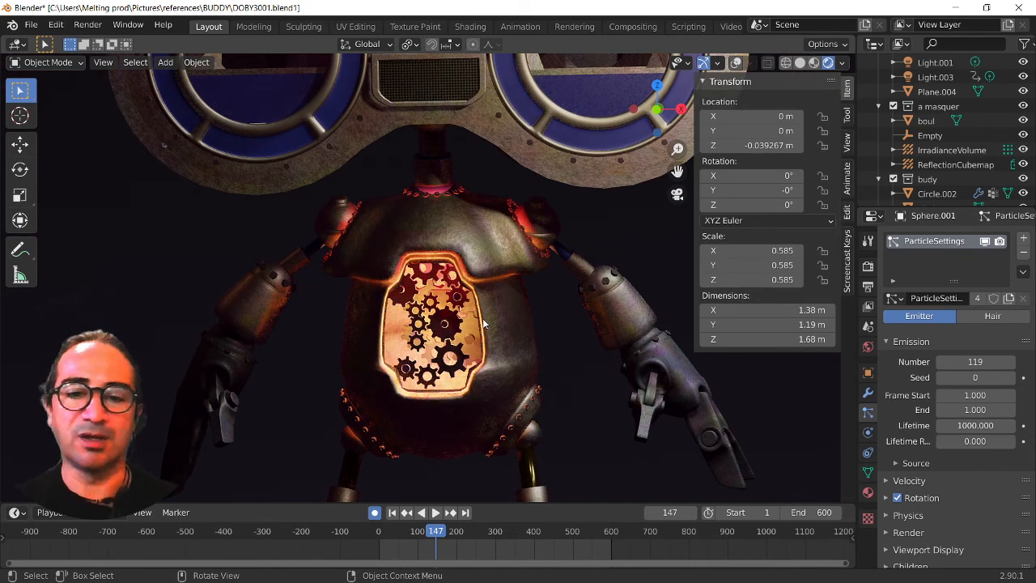
{"action": "scroll", "coordinate": [483, 324], "scroll_direction": "down", "scroll_amount": 2}
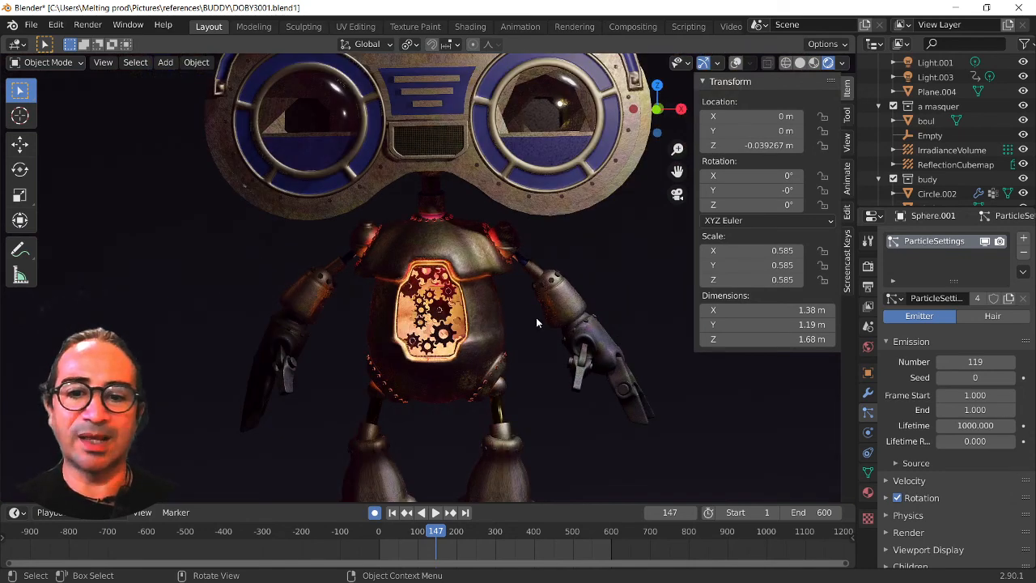
Examine the rendered metal texture on the robot's hand and finger joints up close, then the whole figure from the front.
{"action": "middle_click_drag", "start_coordinate": [536, 317], "coordinate": [502, 324]}
{"action": "scroll", "coordinate": [467, 333], "scroll_direction": "up", "scroll_amount": 2}
{"action": "scroll", "coordinate": [459, 339], "scroll_direction": "up", "scroll_amount": 6}
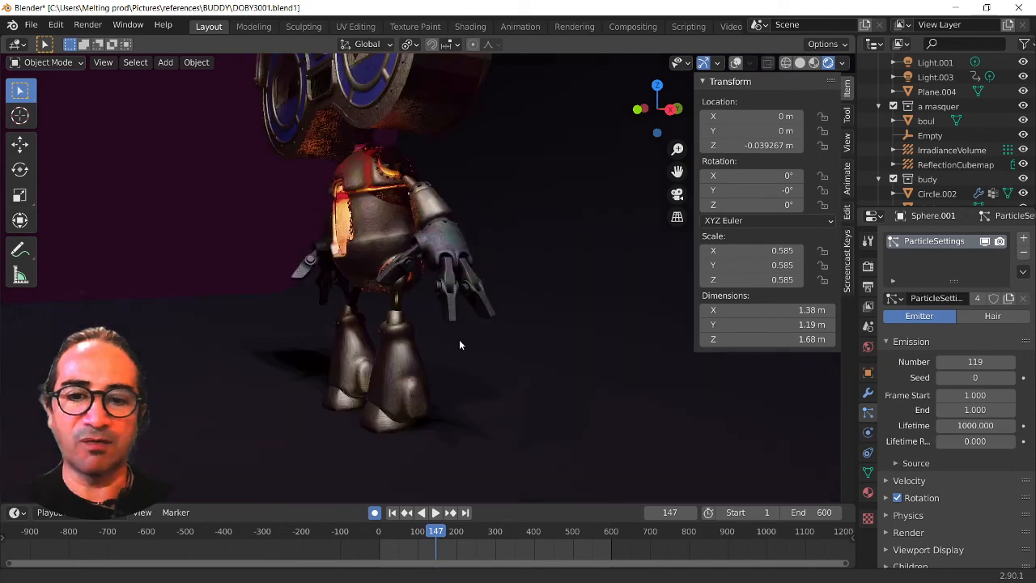
{"action": "middle_click_drag", "start_coordinate": [506, 279], "coordinate": [462, 258]}
{"action": "scroll", "coordinate": [410, 203], "scroll_direction": "up", "scroll_amount": 4}
{"action": "scroll", "coordinate": [408, 204], "scroll_direction": "down", "scroll_amount": 6}
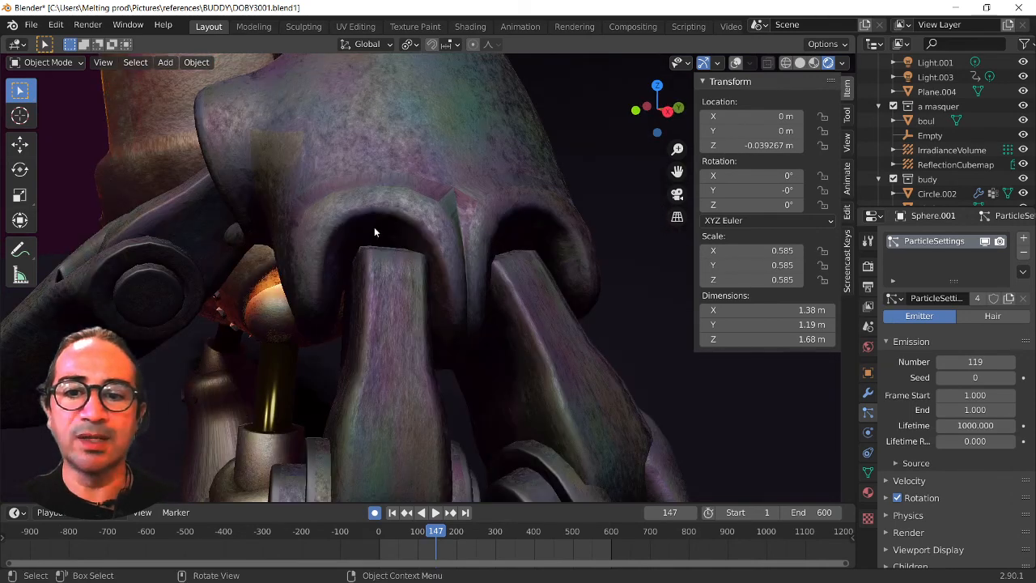
{"action": "middle_click_drag", "start_coordinate": [374, 227], "coordinate": [584, 243]}
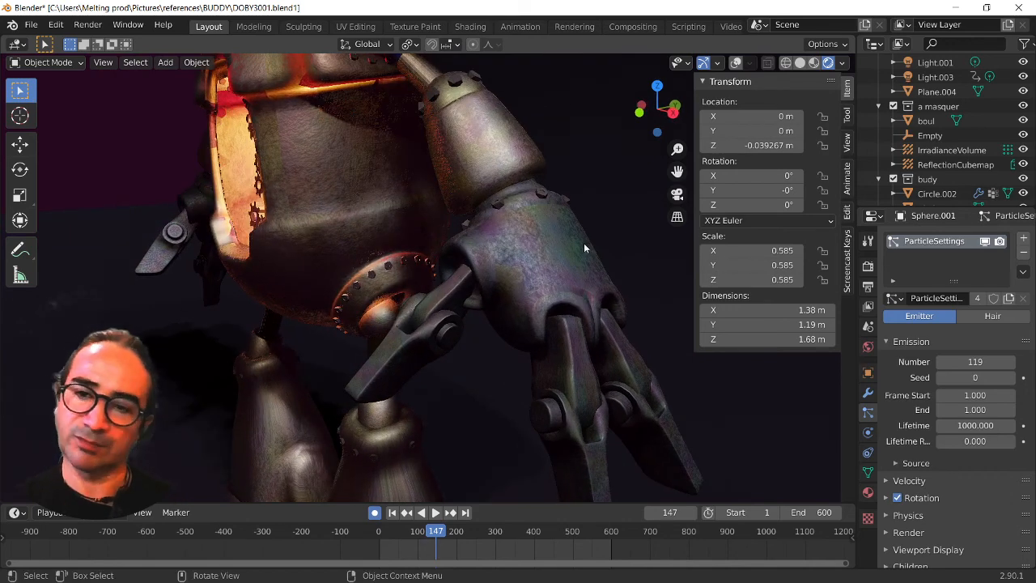
{"action": "middle_click_drag", "start_coordinate": [509, 284], "coordinate": [584, 214]}
{"action": "scroll", "coordinate": [549, 173], "scroll_direction": "up", "scroll_amount": 4}
{"action": "scroll", "coordinate": [549, 172], "scroll_direction": "down", "scroll_amount": 5}
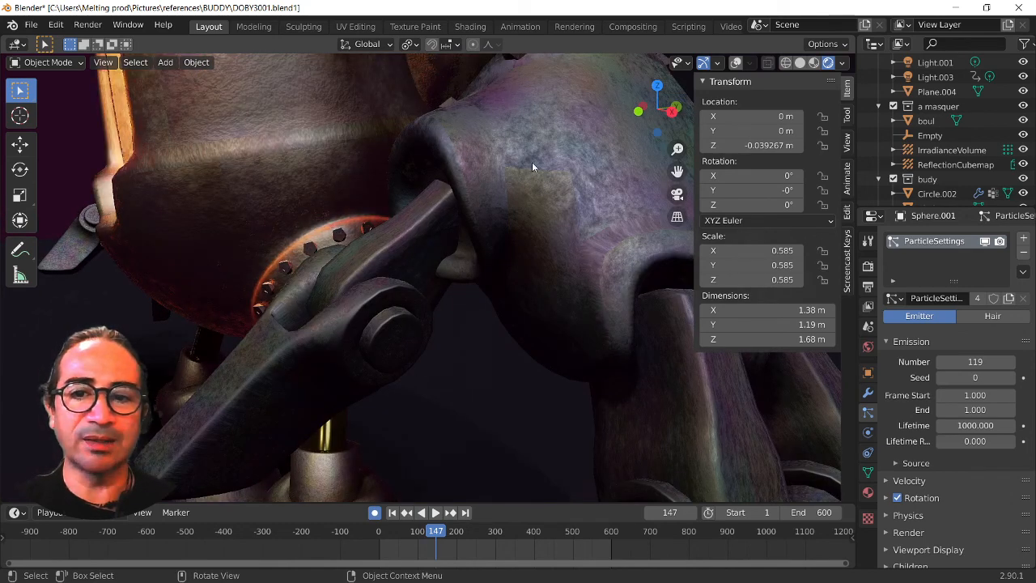
{"action": "middle_click_drag", "start_coordinate": [532, 162], "coordinate": [498, 341]}
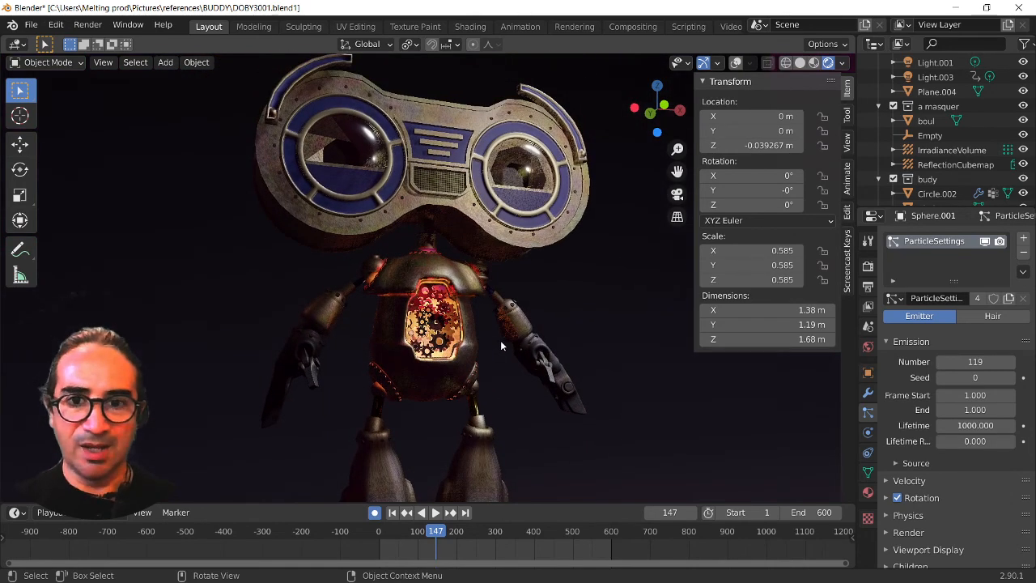
{"action": "scroll", "coordinate": [501, 340], "scroll_direction": "down", "scroll_amount": 4}
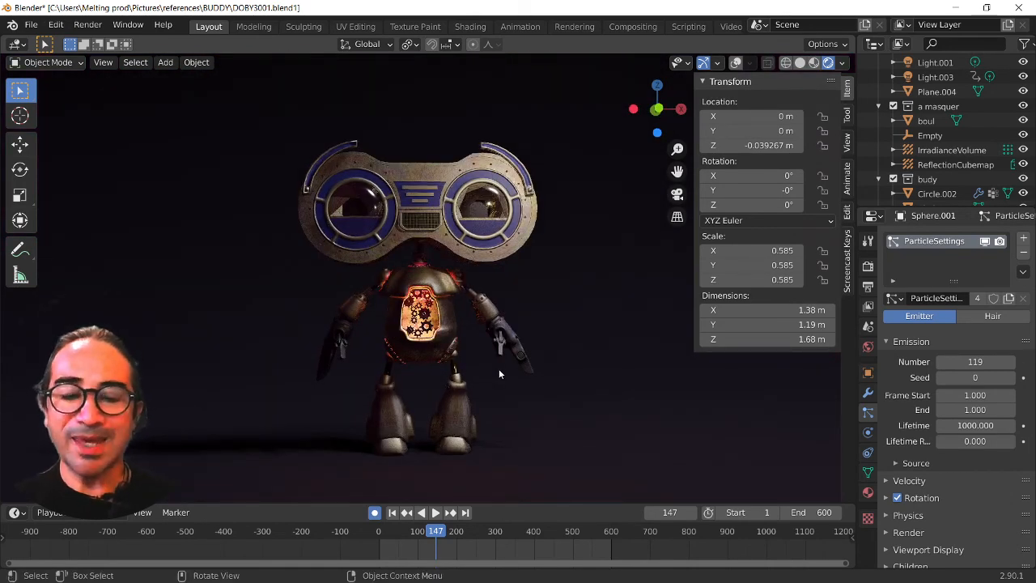